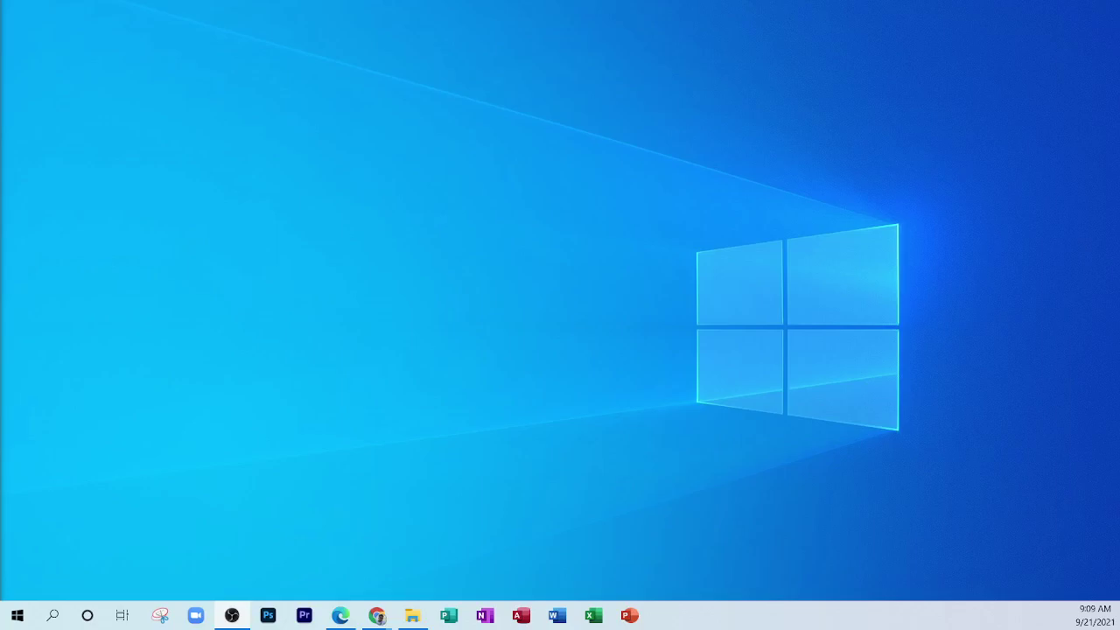
Step: Launch Paint from the Start menu to get a blank 1152 × 648px canvas
click(18, 615)
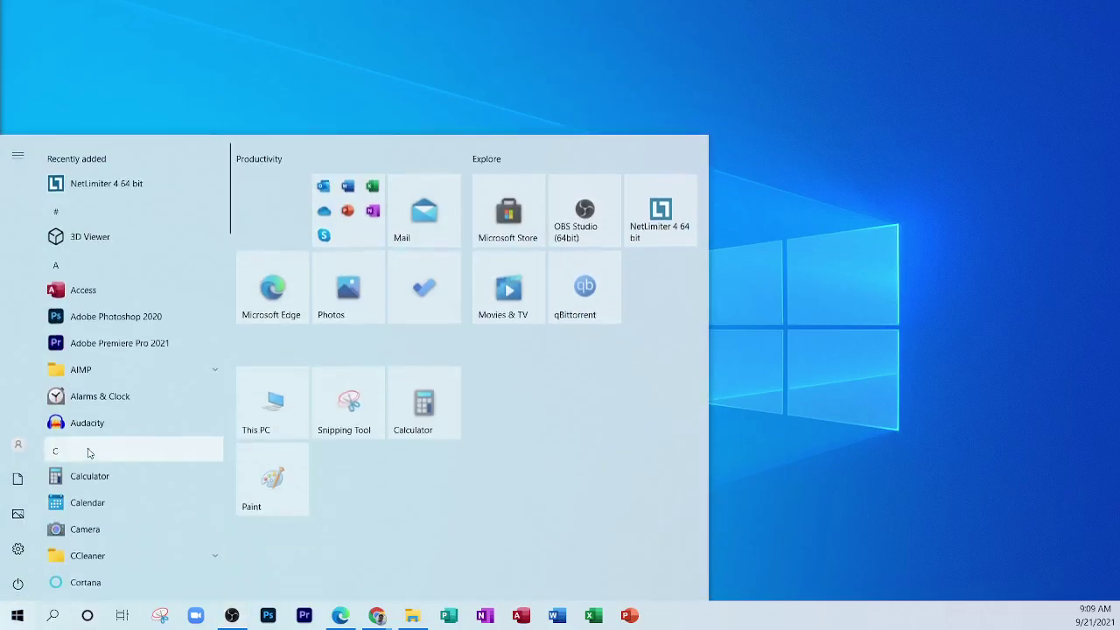
click(262, 464)
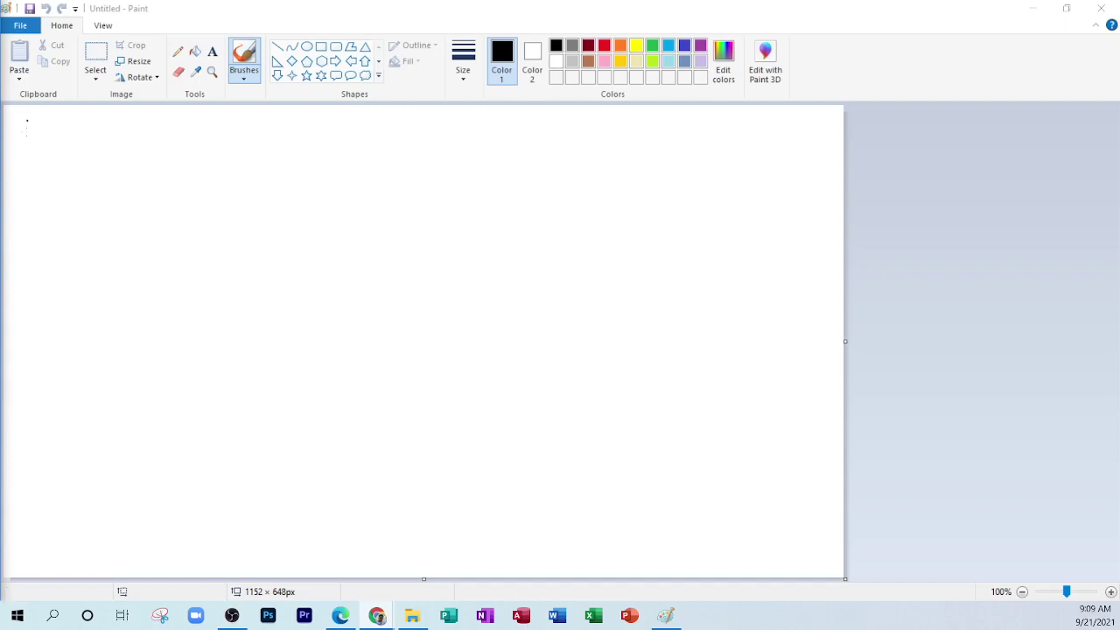
Step: Brush-draw a circled 1 at the top-left, then a D mark, a dot and an angled stroke
mouse_move(37, 131)
mouse_down()
mouse_move(38, 152)
mouse_move(36, 116)
mouse_up()
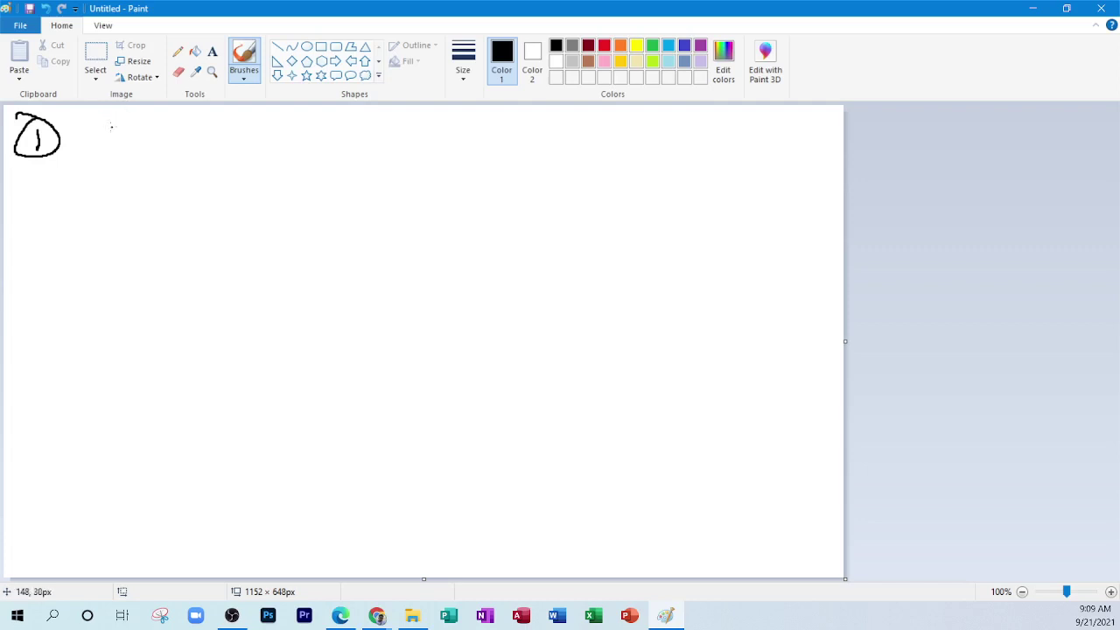
mouse_move(92, 117)
mouse_down()
mouse_move(105, 138)
mouse_move(84, 147)
mouse_up()
click(126, 137)
mouse_move(177, 114)
mouse_down()
mouse_move(185, 148)
mouse_move(145, 140)
mouse_up()
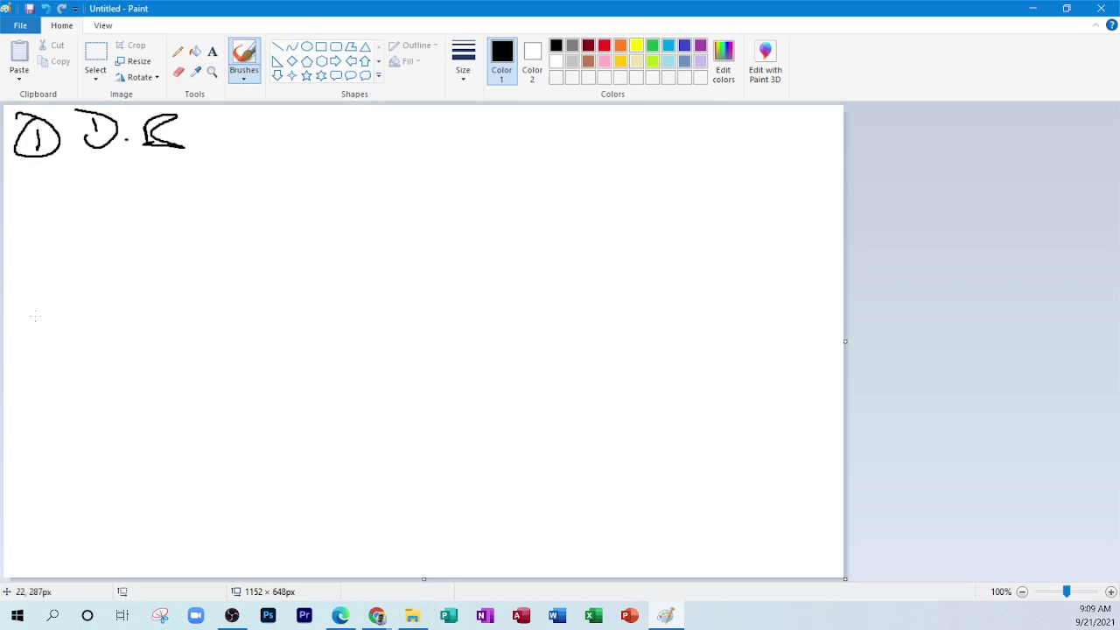
Step: Draw a 4 below the circled 1, then undo it twice to remove it
mouse_move(31, 171)
mouse_down()
mouse_move(27, 187)
mouse_move(46, 185)
mouse_up()
mouse_move(38, 170)
mouse_down()
mouse_move(35, 200)
mouse_move(11, 193)
mouse_up()
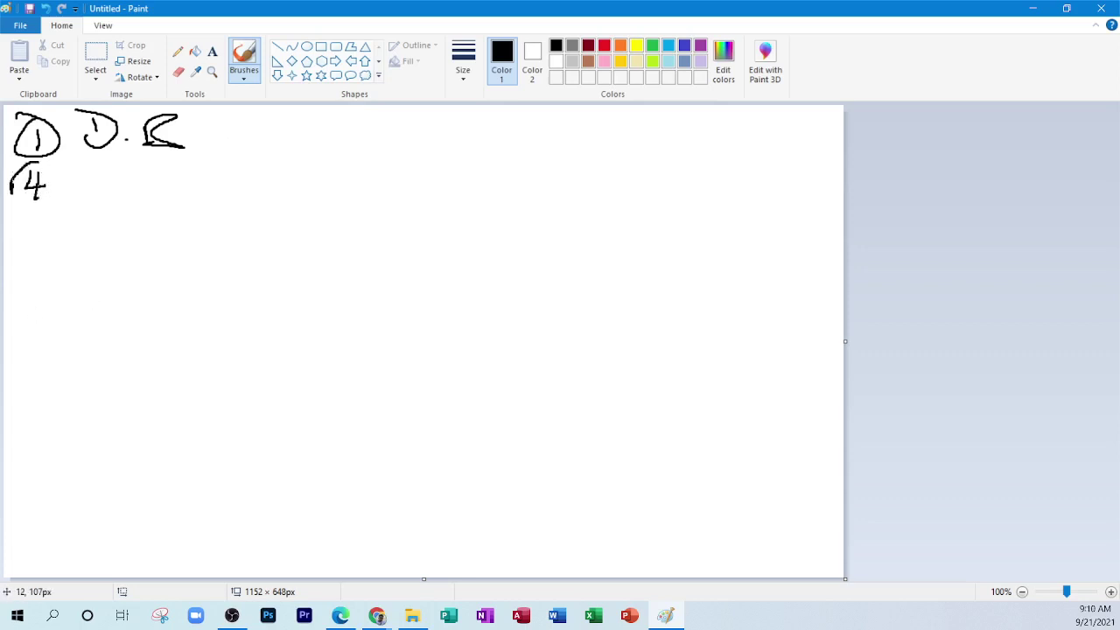
click(46, 9)
click(46, 9)
click(48, 10)
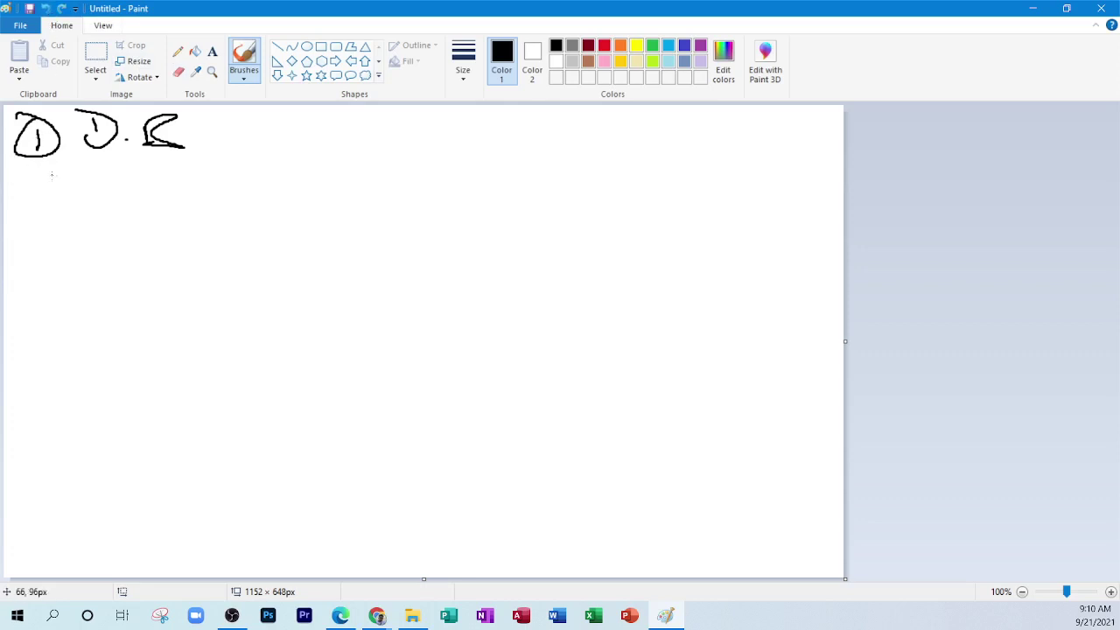
Step: Draw a circled 2 under item 1 and write E, T, C, ST with bars beside it
mouse_move(30, 167)
mouse_down()
mouse_move(23, 187)
mouse_move(47, 189)
mouse_move(5, 154)
mouse_up()
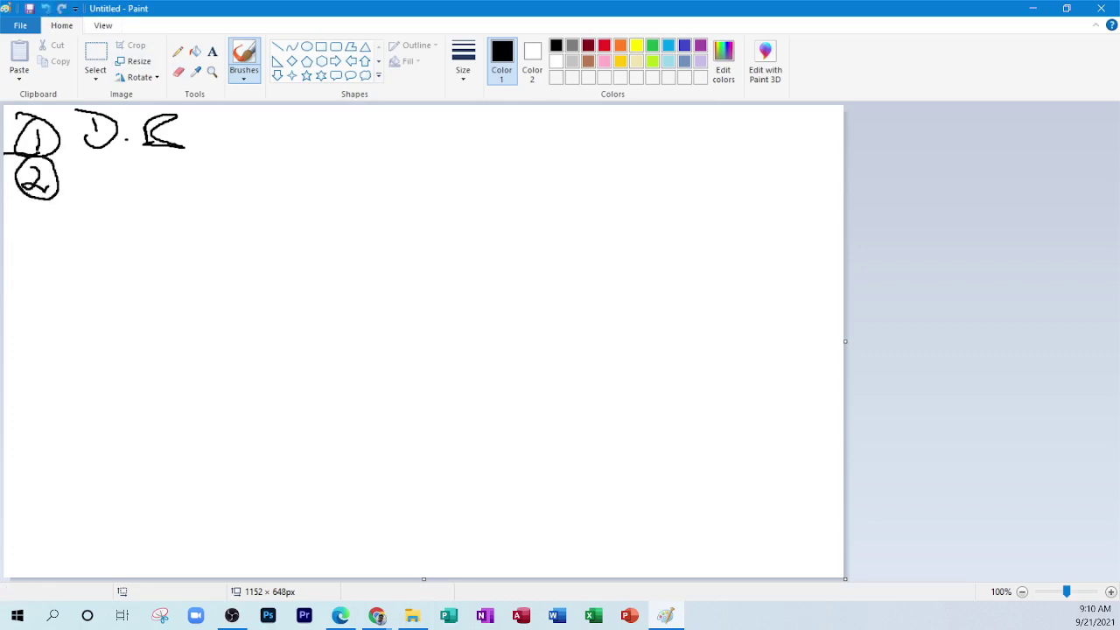
mouse_move(93, 162)
mouse_down()
mouse_move(91, 184)
mouse_move(122, 157)
mouse_move(103, 197)
mouse_move(123, 205)
mouse_move(96, 183)
mouse_move(122, 197)
mouse_up()
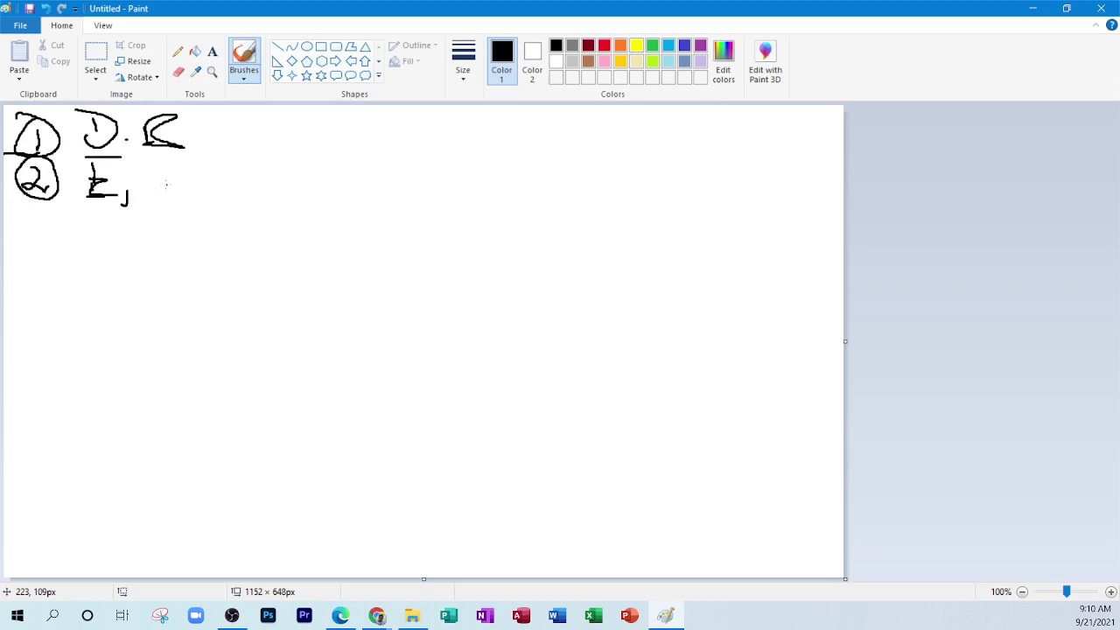
drag(151, 164, 184, 161)
drag(163, 171, 158, 195)
drag(175, 190, 176, 209)
mouse_move(230, 158)
mouse_down()
mouse_move(218, 190)
mouse_move(234, 205)
mouse_up()
mouse_move(282, 161)
mouse_down()
mouse_move(251, 189)
mouse_move(348, 156)
mouse_up()
drag(320, 168, 322, 196)
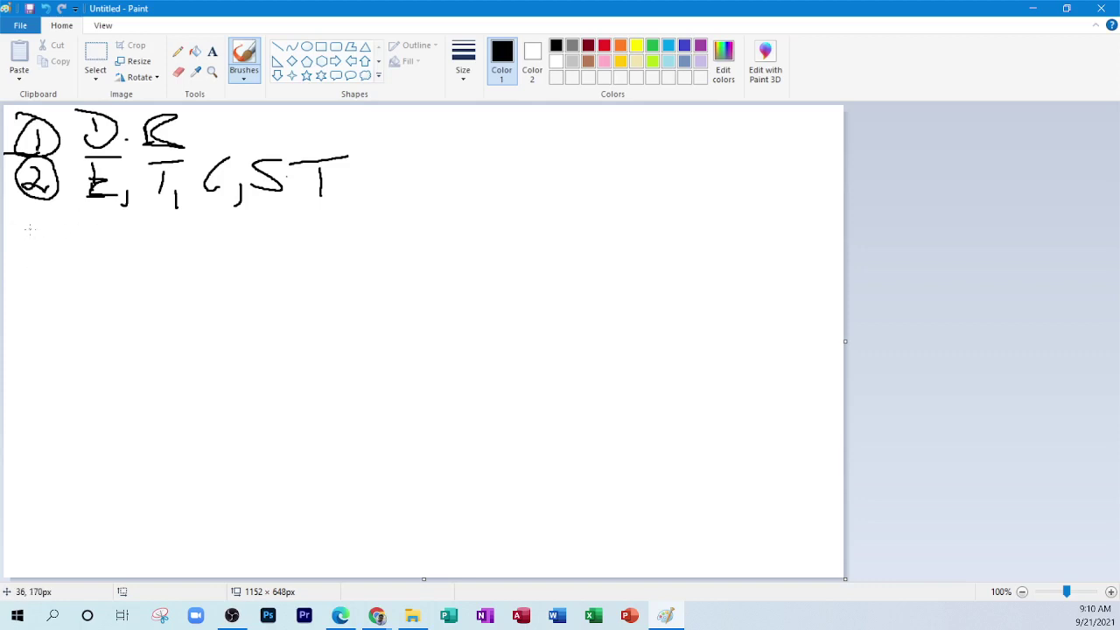
Step: Draw a circled 3 below the second row
drag(29, 229, 60, 226)
mouse_move(58, 226)
mouse_down()
mouse_move(54, 248)
mouse_move(39, 248)
mouse_up()
drag(32, 210, 39, 209)
Step: Write C.F beside the circled 3 and A1 further to the right
click(138, 247)
mouse_move(127, 229)
mouse_down()
mouse_move(123, 252)
mouse_move(181, 220)
mouse_move(186, 235)
mouse_move(153, 264)
mouse_up()
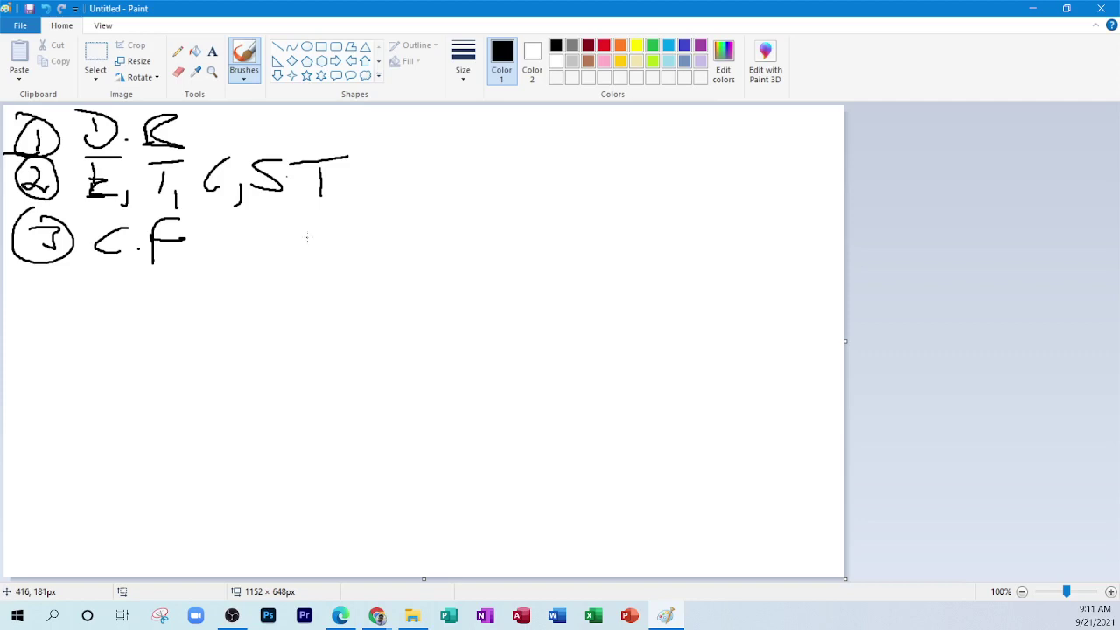
mouse_move(306, 229)
mouse_down()
mouse_move(312, 212)
mouse_move(343, 250)
mouse_up()
Step: Draw a circled 4 below item 3 and write L&U beside it
mouse_move(37, 287)
mouse_down()
mouse_move(27, 300)
mouse_move(53, 304)
mouse_up()
drag(39, 288, 37, 322)
mouse_move(42, 268)
mouse_down()
mouse_move(11, 320)
mouse_move(49, 275)
mouse_up()
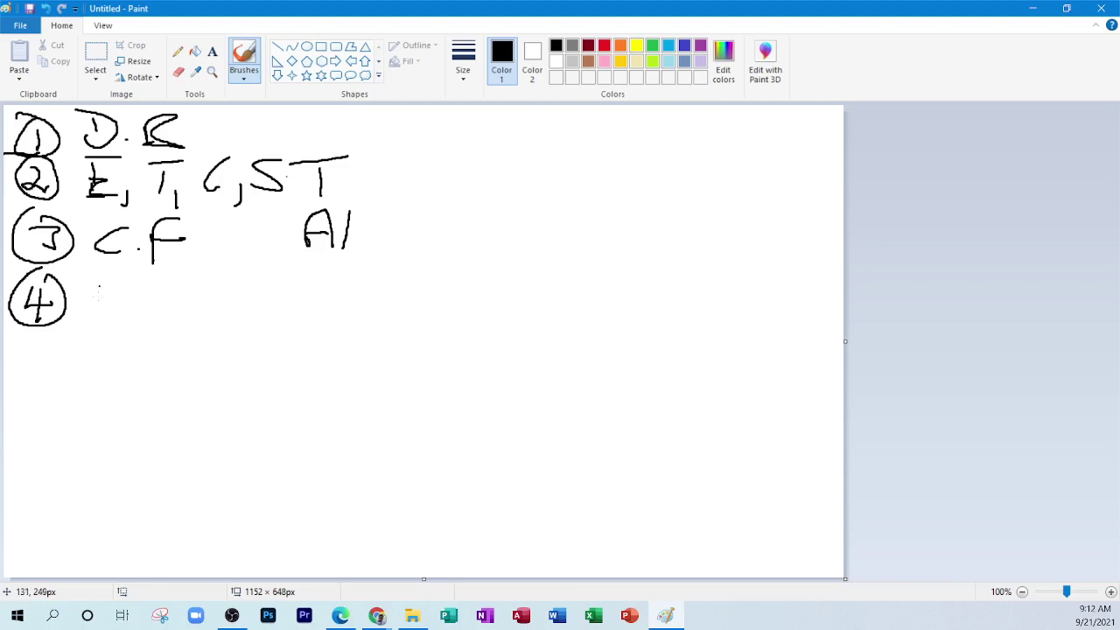
drag(96, 286, 115, 311)
mouse_move(153, 271)
mouse_down()
mouse_move(151, 301)
mouse_move(138, 307)
mouse_move(161, 310)
mouse_up()
mouse_move(174, 281)
mouse_down()
mouse_move(207, 280)
mouse_move(243, 316)
mouse_up()
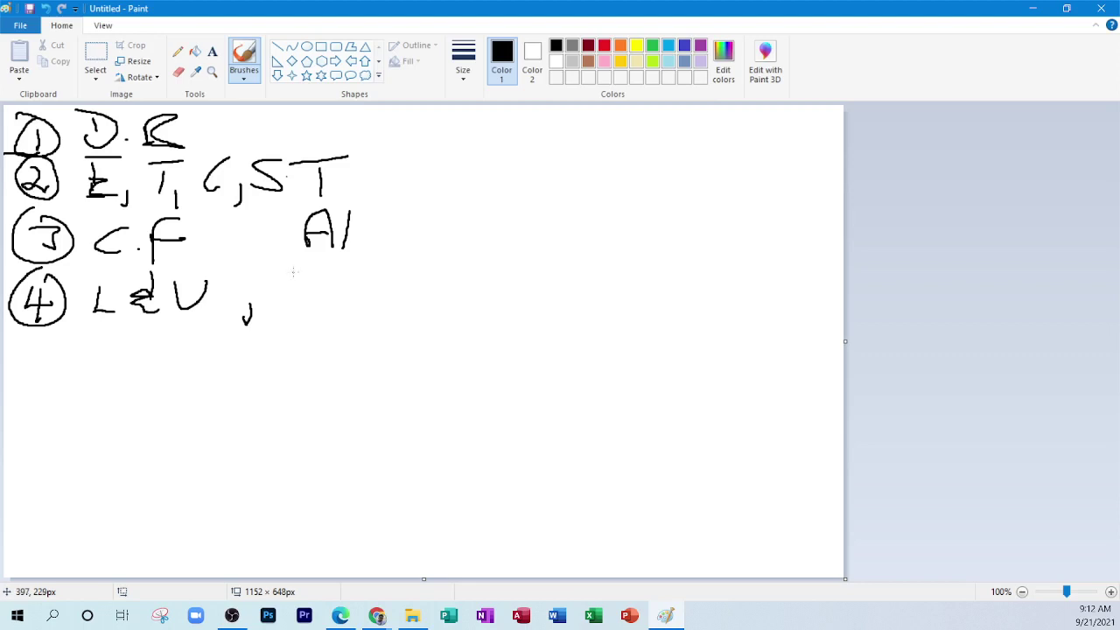
Step: Continue row four with LL and V.R
drag(294, 271, 301, 317)
mouse_move(340, 272)
mouse_down()
mouse_move(340, 308)
mouse_move(355, 308)
mouse_up()
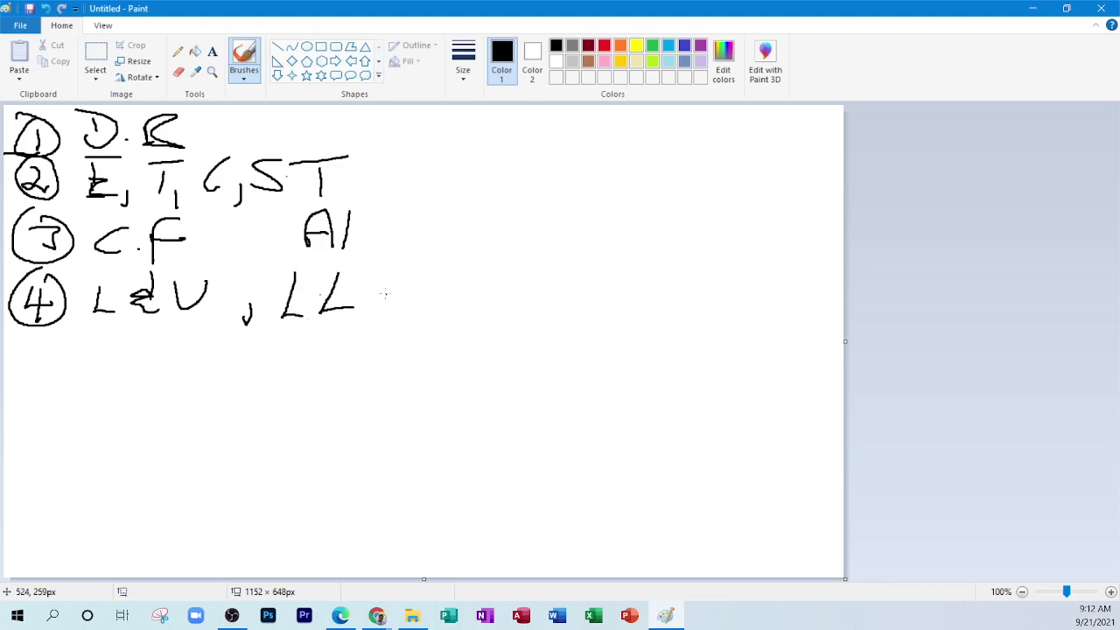
drag(404, 268, 432, 266)
click(438, 284)
drag(457, 267, 479, 295)
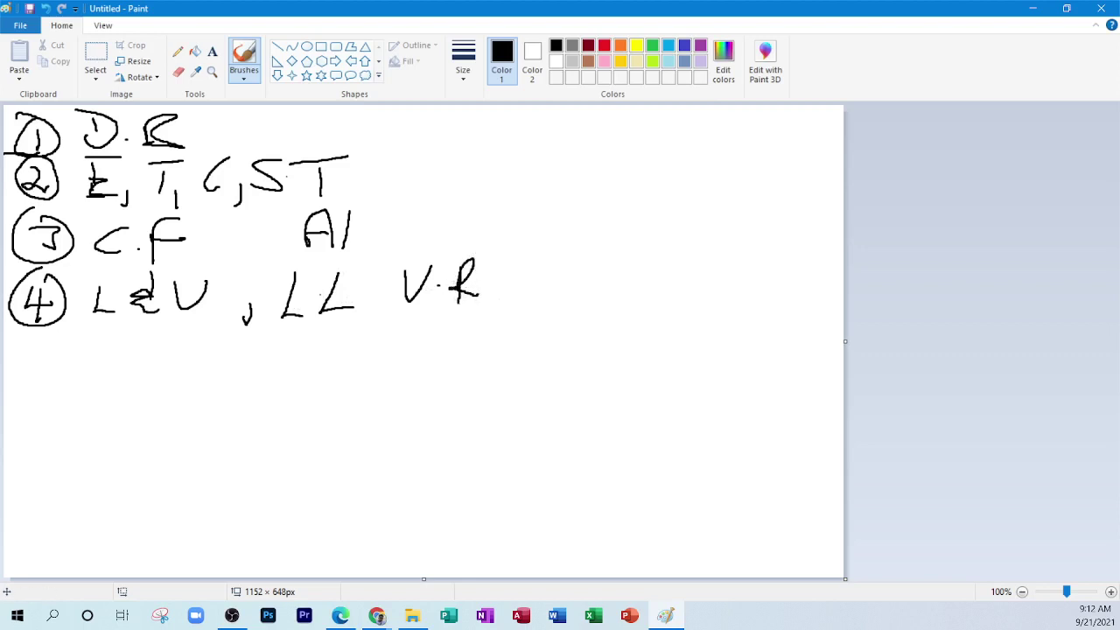
key(super+e)
Step: Draw a circled 5 and write Year, Lot # and Age beside it
mouse_move(24, 355)
mouse_down()
mouse_move(46, 353)
mouse_move(12, 382)
mouse_up()
mouse_move(25, 334)
mouse_down()
mouse_move(65, 354)
mouse_move(31, 333)
mouse_up()
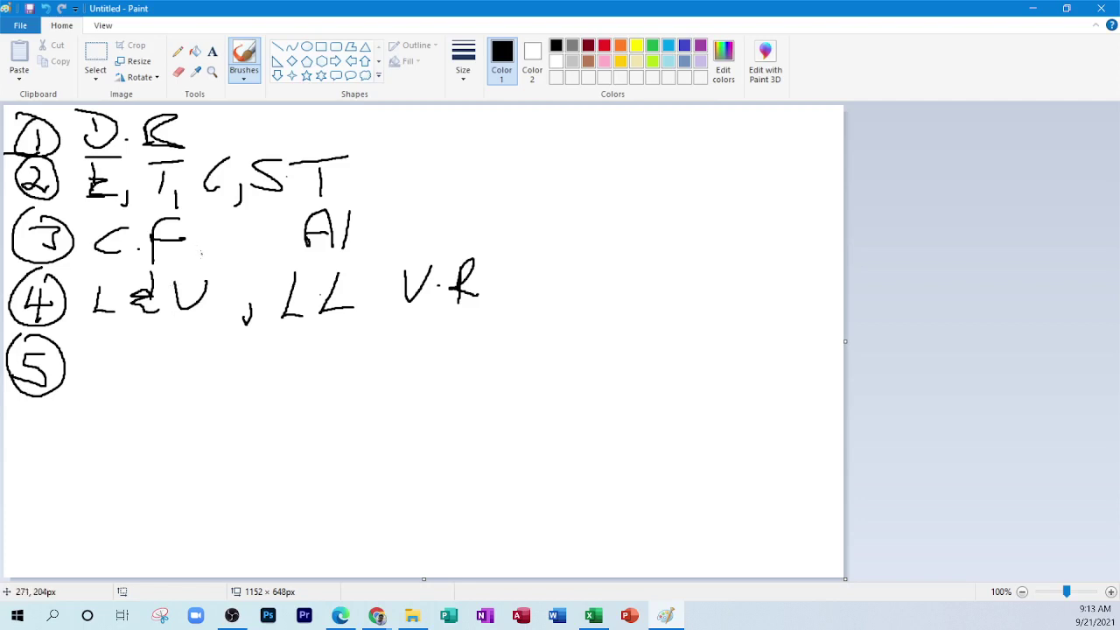
mouse_move(90, 348)
mouse_down()
mouse_move(109, 387)
mouse_move(129, 343)
mouse_move(160, 379)
mouse_move(182, 365)
mouse_move(197, 390)
mouse_up()
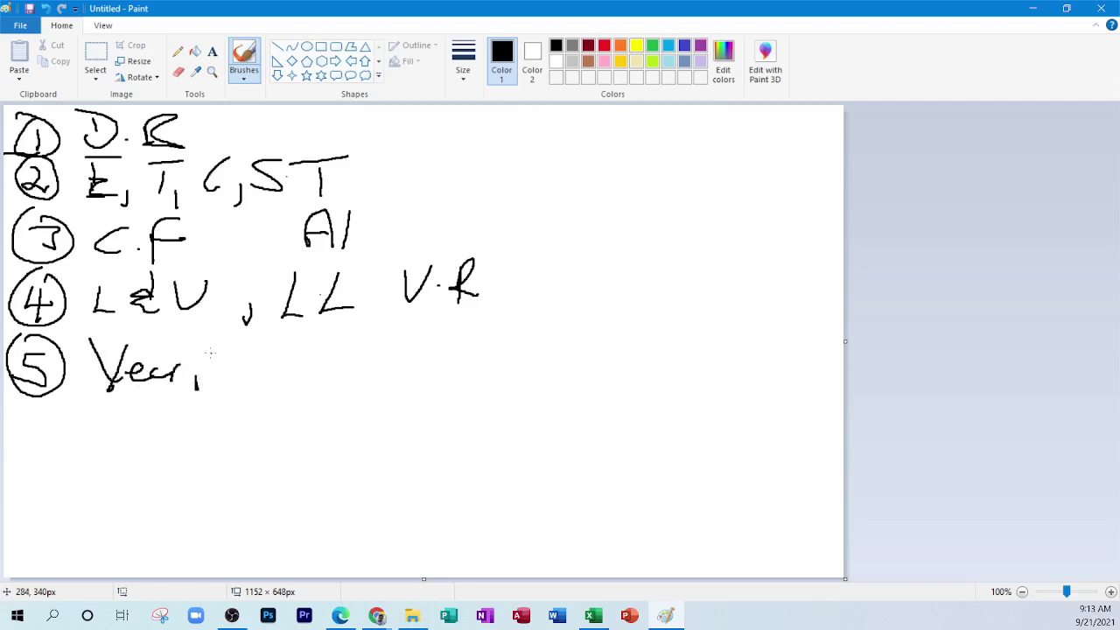
mouse_move(227, 345)
mouse_down()
mouse_move(244, 375)
mouse_move(277, 363)
mouse_up()
drag(262, 345, 264, 381)
drag(299, 348, 292, 383)
mouse_move(311, 344)
mouse_down()
mouse_move(302, 383)
mouse_move(308, 362)
mouse_move(327, 393)
mouse_move(368, 372)
mouse_move(369, 358)
mouse_up()
mouse_move(379, 357)
mouse_down()
mouse_move(375, 393)
mouse_move(407, 366)
mouse_move(395, 363)
mouse_move(416, 387)
mouse_up()
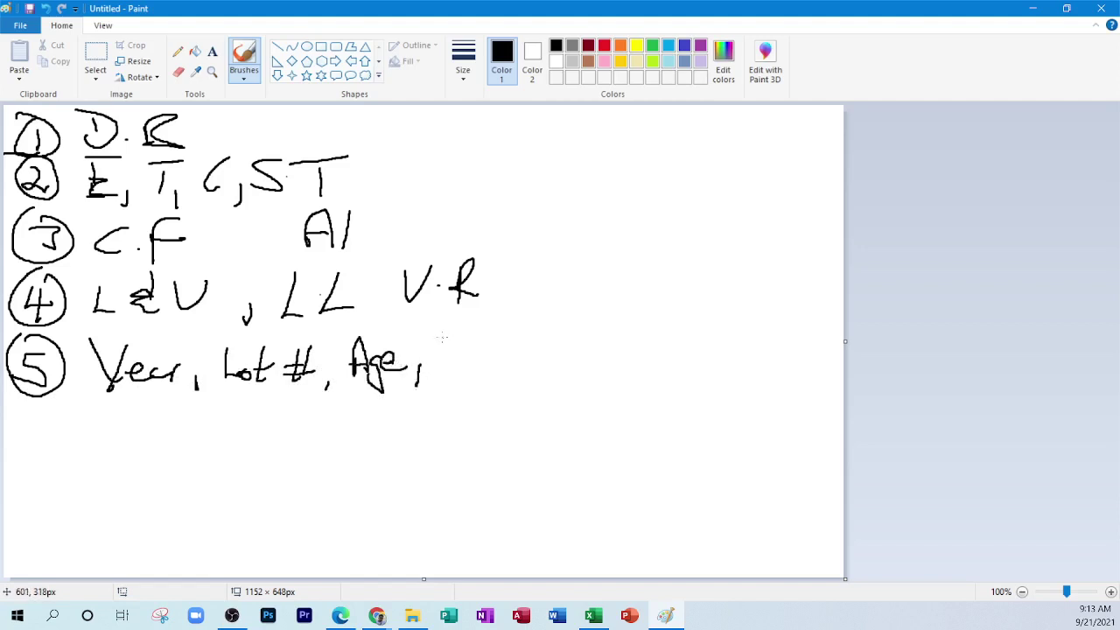
Step: Finish row five with ID and Date, then draw a circled 6 below
drag(441, 336, 461, 333)
mouse_move(451, 336)
mouse_down()
mouse_move(447, 358)
mouse_move(464, 357)
mouse_up()
drag(476, 339, 473, 365)
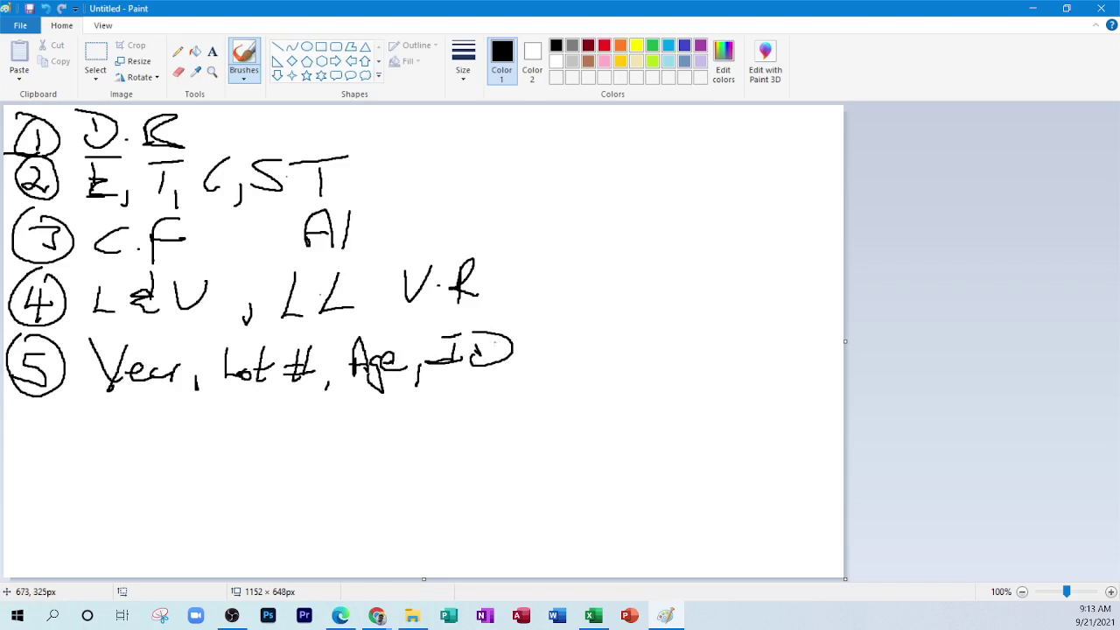
drag(548, 350, 537, 380)
mouse_move(553, 323)
mouse_down()
mouse_move(556, 351)
mouse_move(582, 349)
mouse_up()
mouse_move(598, 320)
mouse_down()
mouse_move(593, 346)
mouse_move(604, 354)
mouse_up()
mouse_move(609, 346)
mouse_down()
mouse_move(622, 352)
mouse_move(616, 330)
mouse_up()
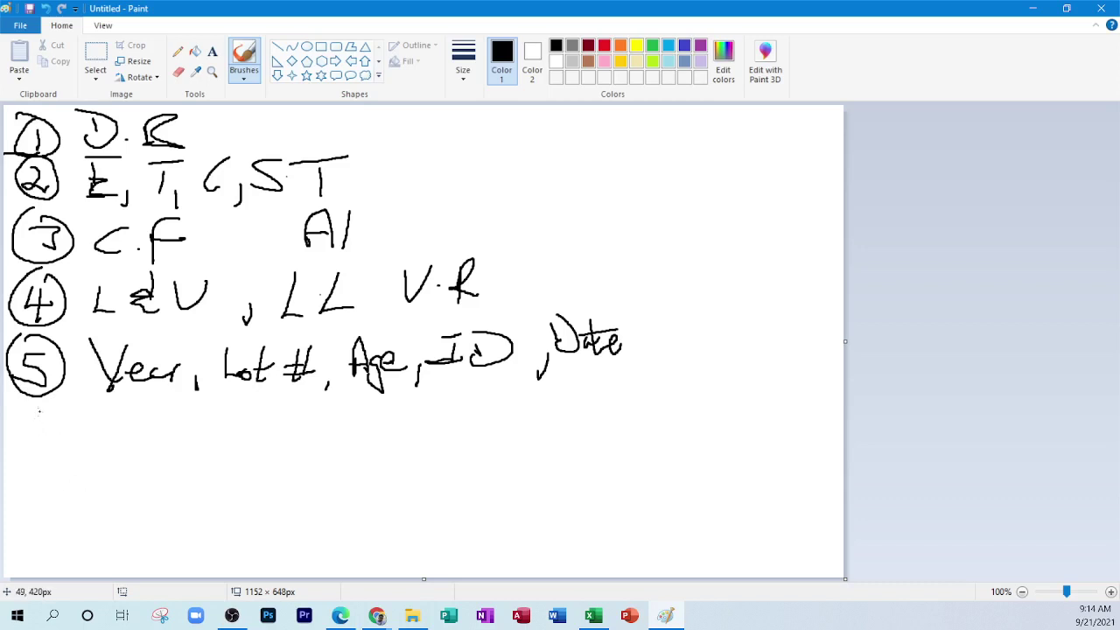
mouse_move(38, 419)
mouse_down()
mouse_move(17, 439)
mouse_move(35, 404)
mouse_up()
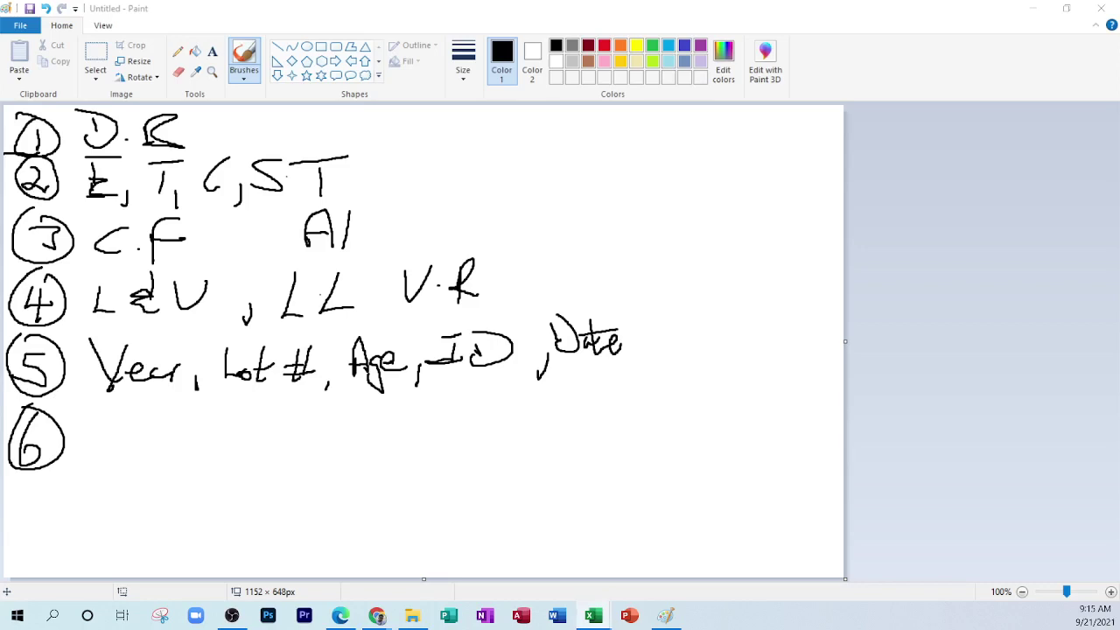
Step: Switch from Paint to the blank Excel workbook Book1 via the taskbar
click(593, 615)
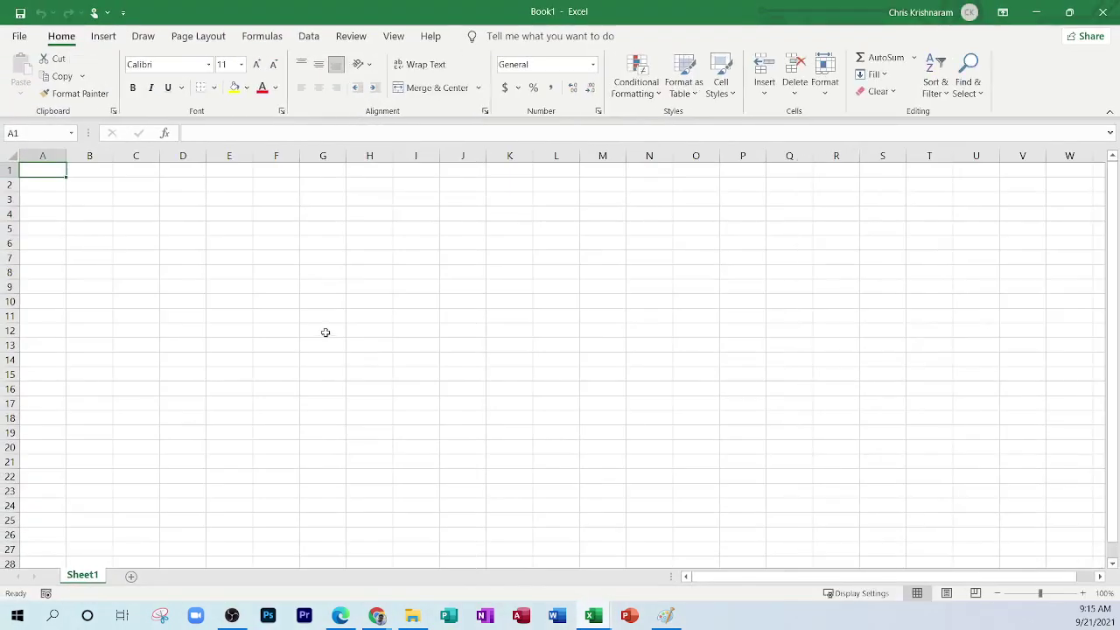
Step: Select several practice ranges on Sheet1, finishing with G4:K13 selected
drag(421, 332, 579, 396)
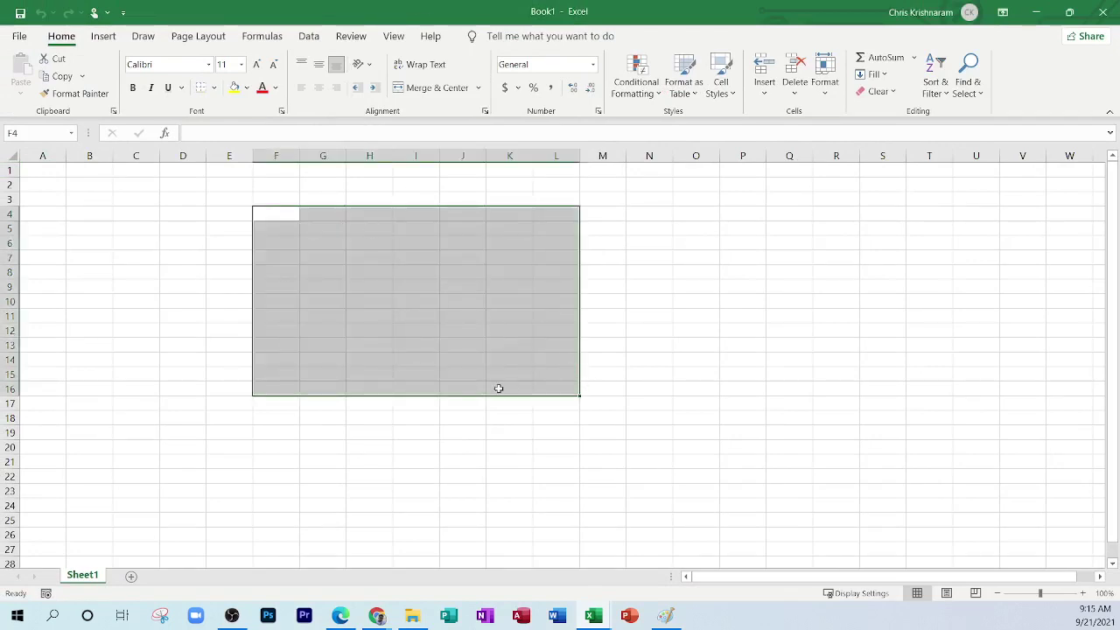
drag(462, 286, 743, 476)
drag(207, 304, 421, 425)
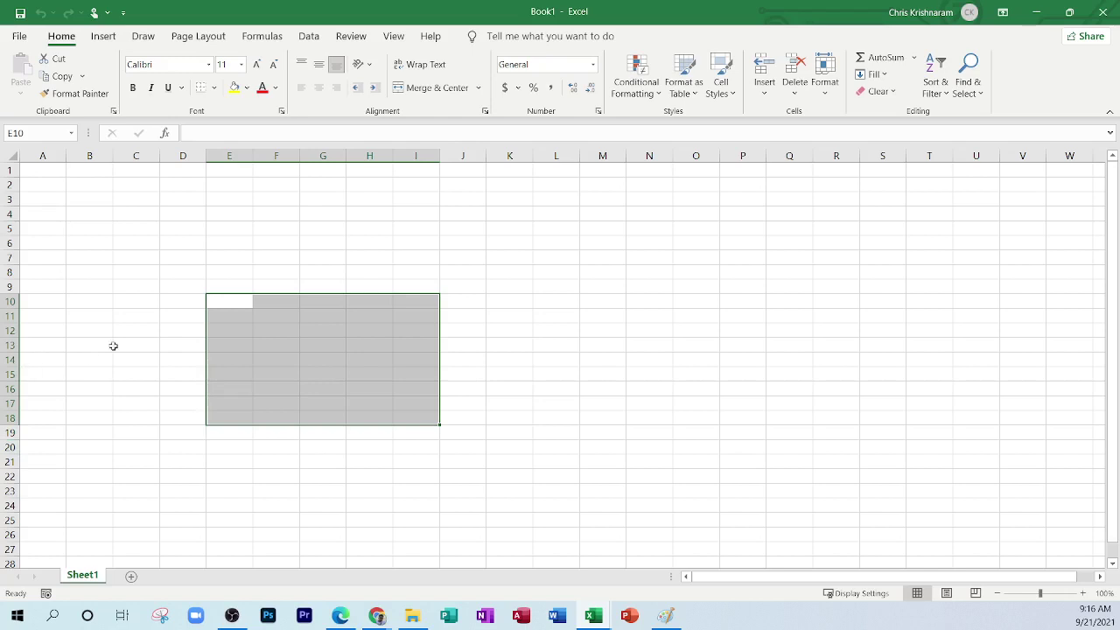
click(322, 212)
shift+click(515, 338)
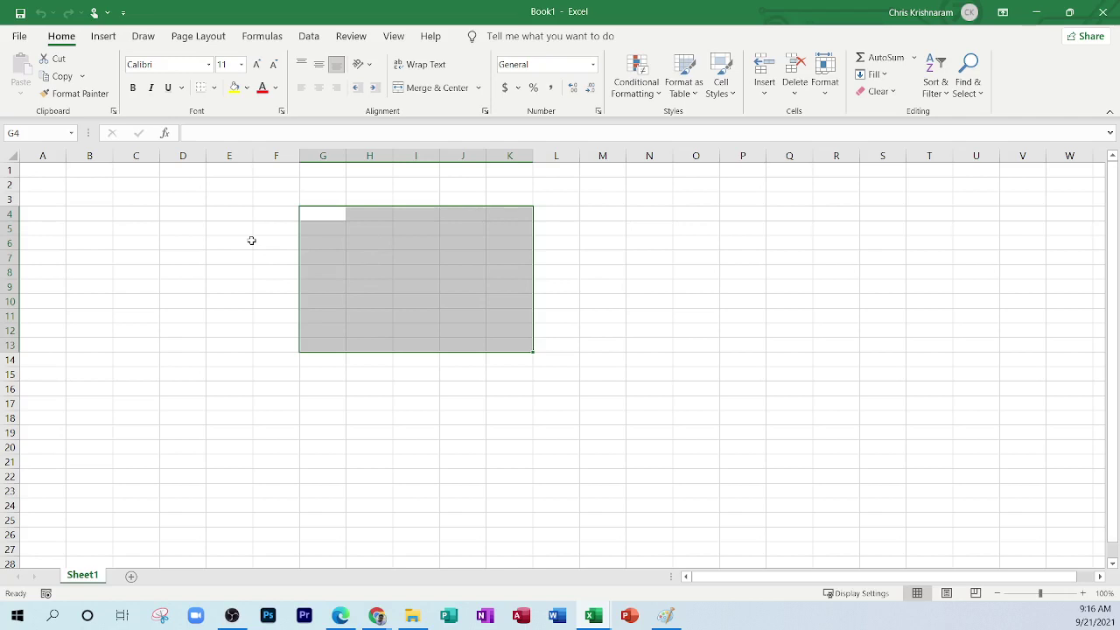
drag(228, 223, 475, 332)
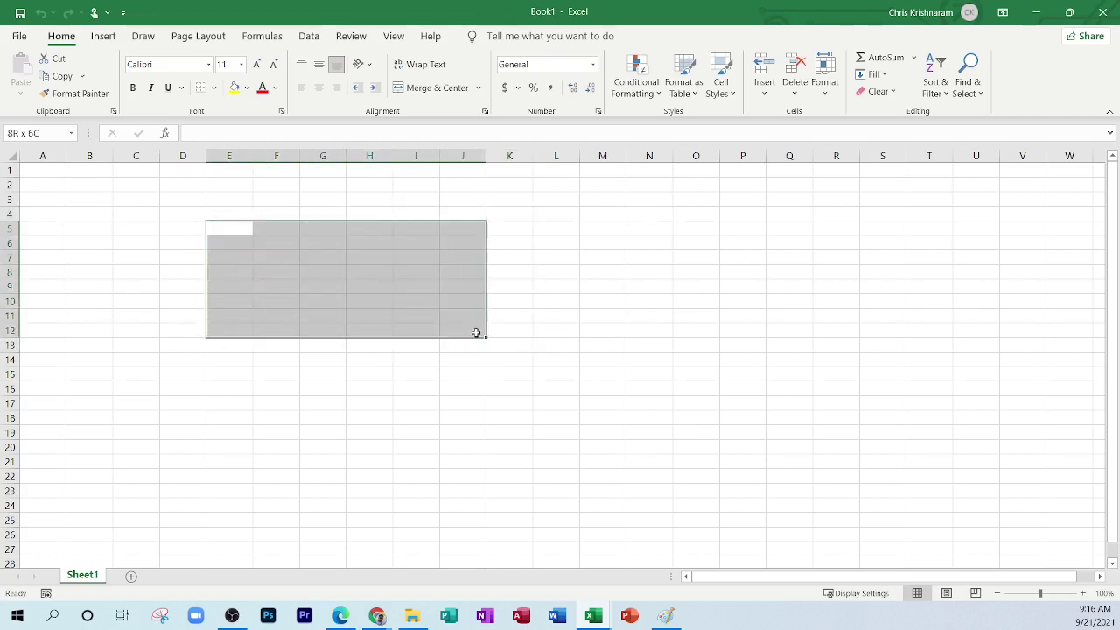
drag(524, 240, 757, 393)
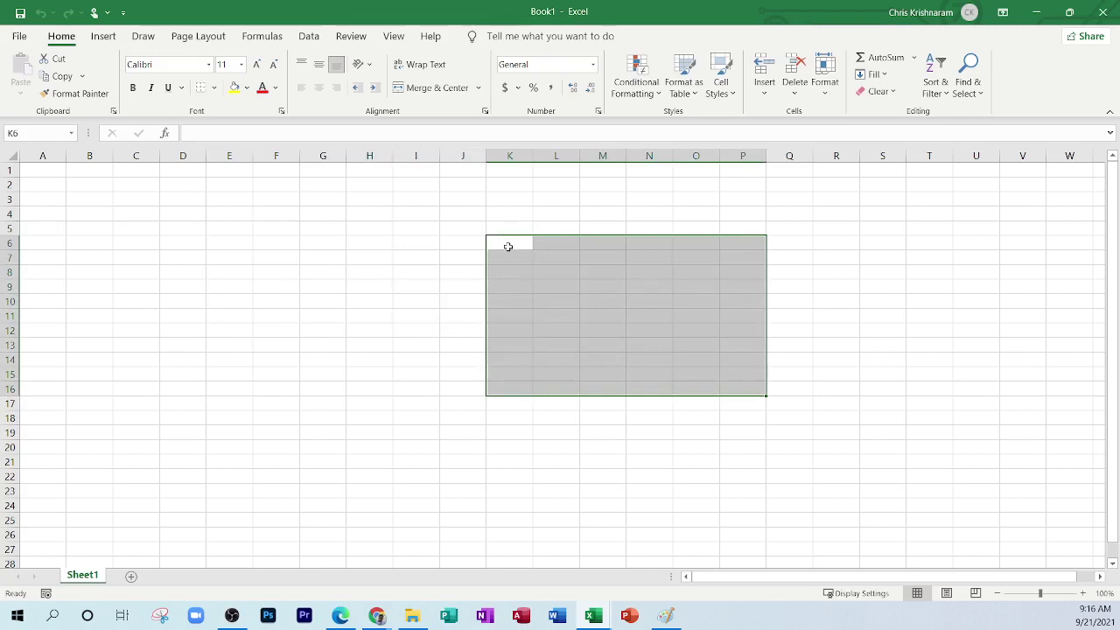
drag(229, 229, 447, 307)
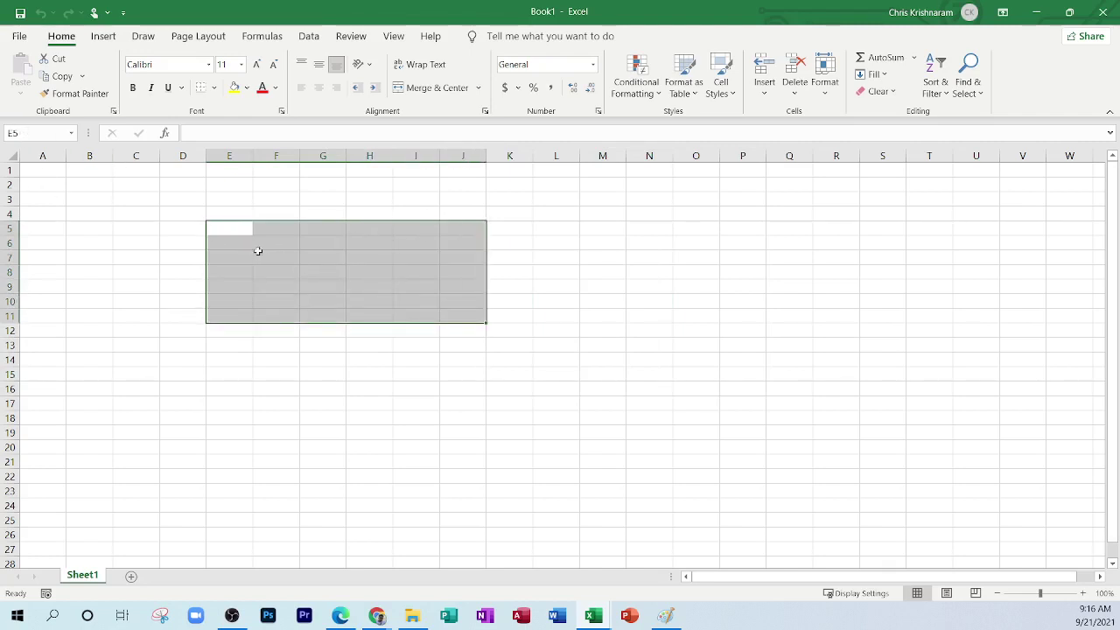
drag(322, 183, 668, 408)
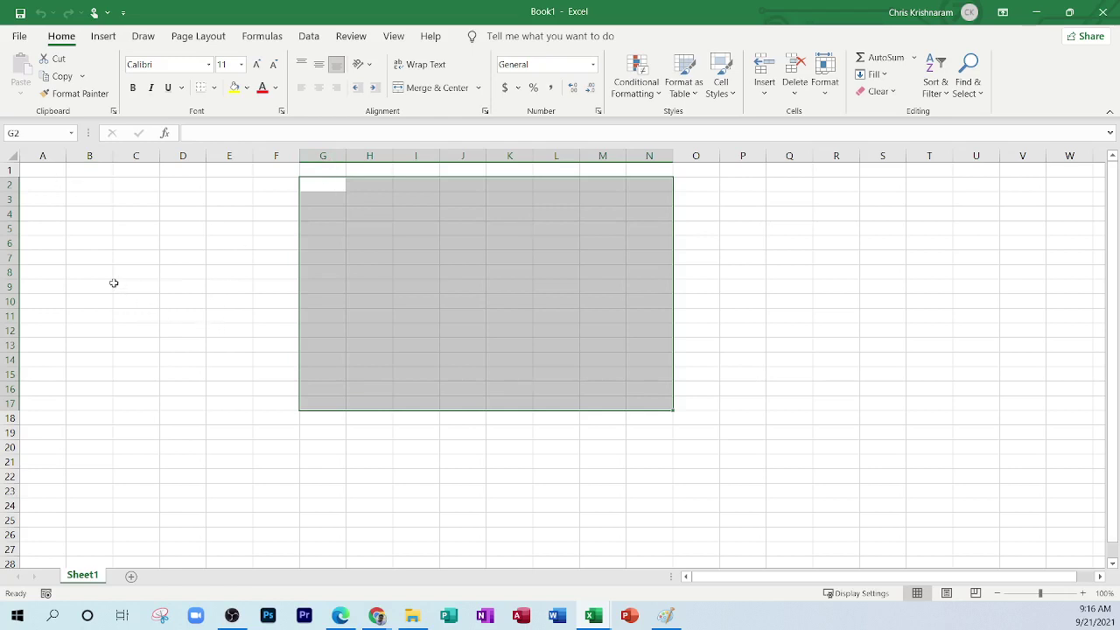
drag(38, 170, 290, 305)
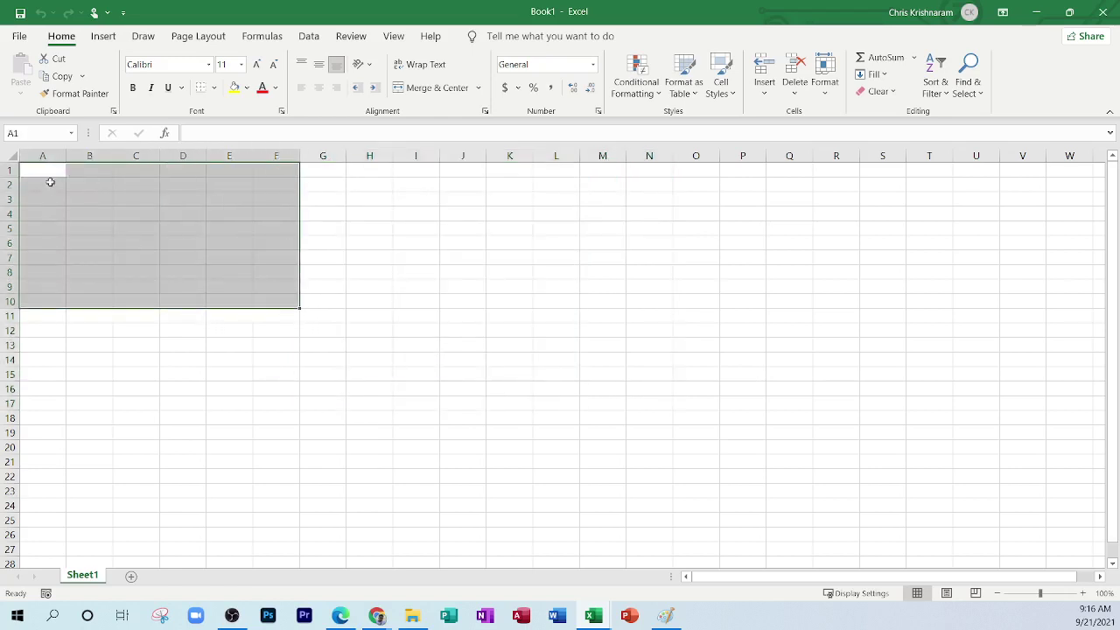
drag(278, 359, 277, 374)
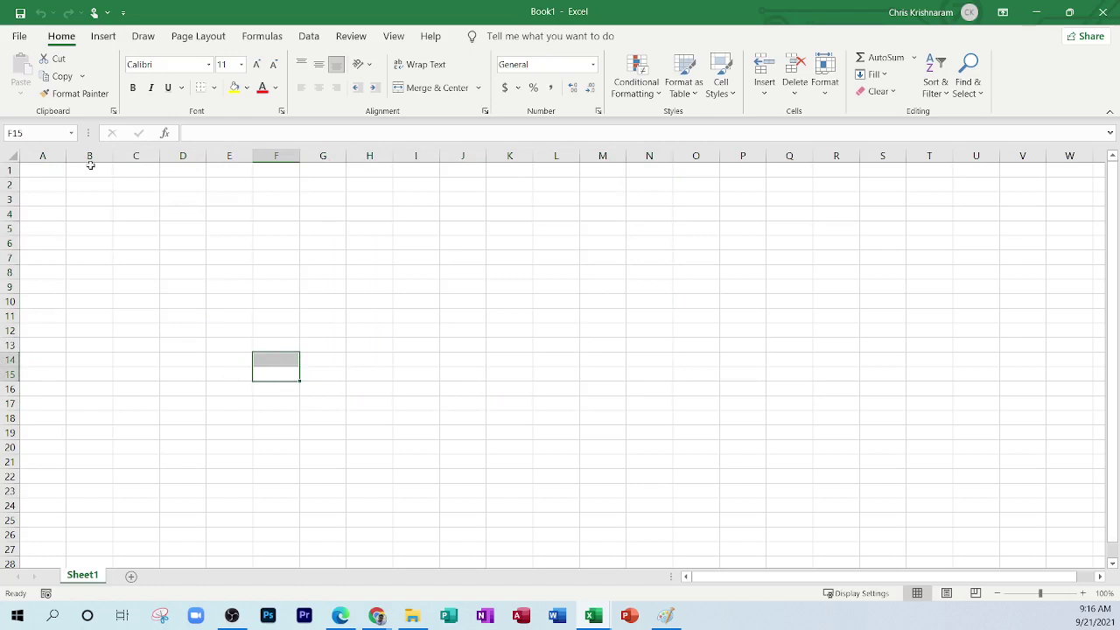
drag(91, 170, 294, 297)
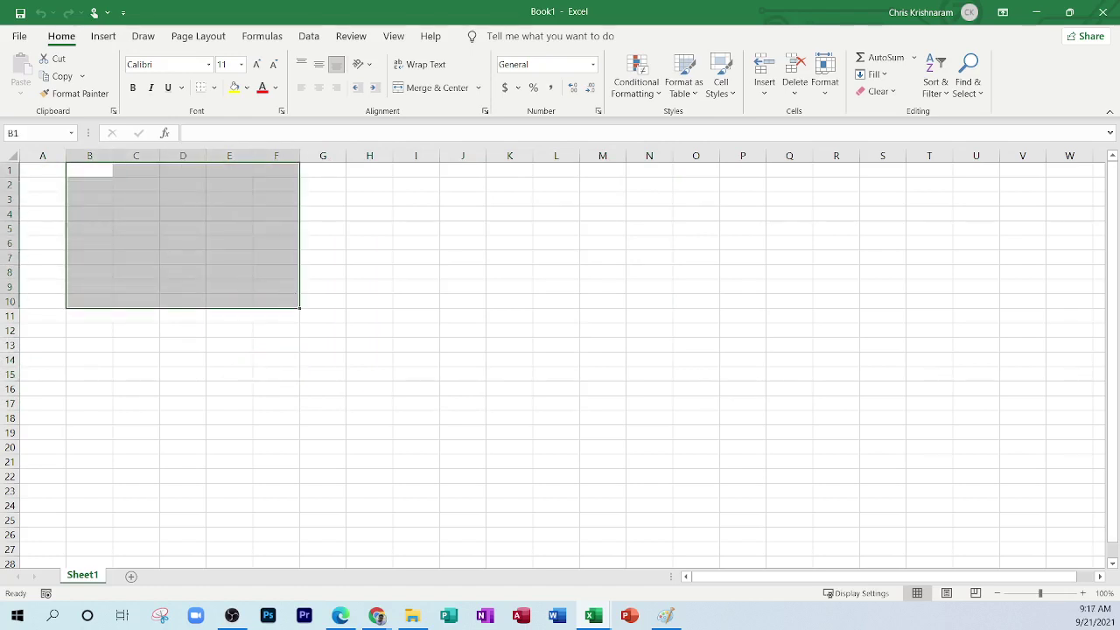
click(374, 255)
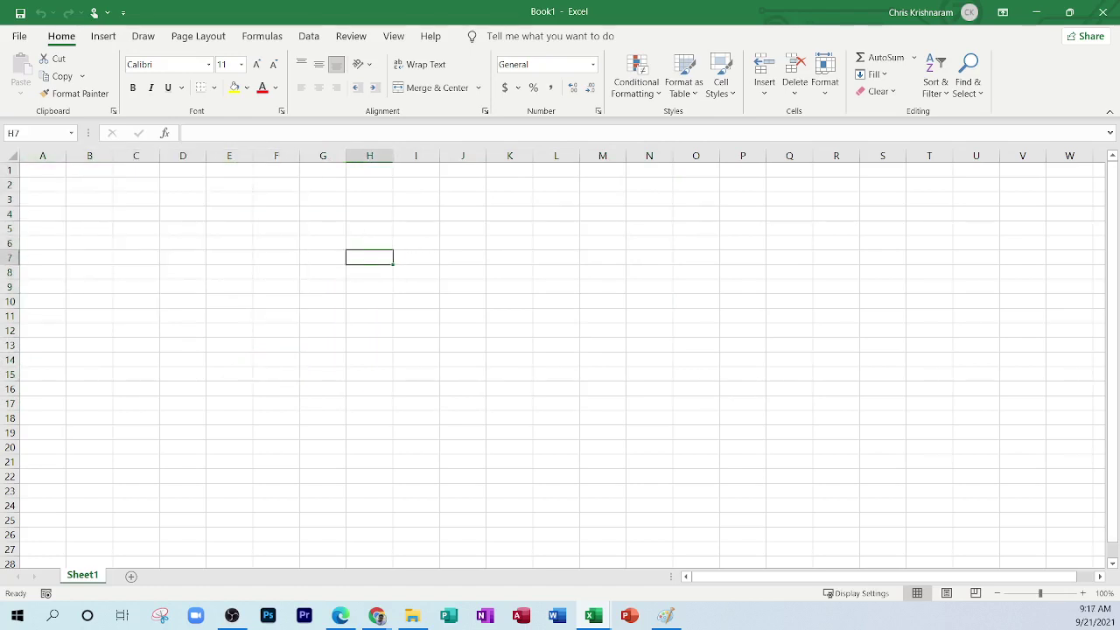
click(412, 615)
Step: Bring the 7.2 Common spreadsheet features PDF forward and scroll through pages 154–155
key(alt+Tab)
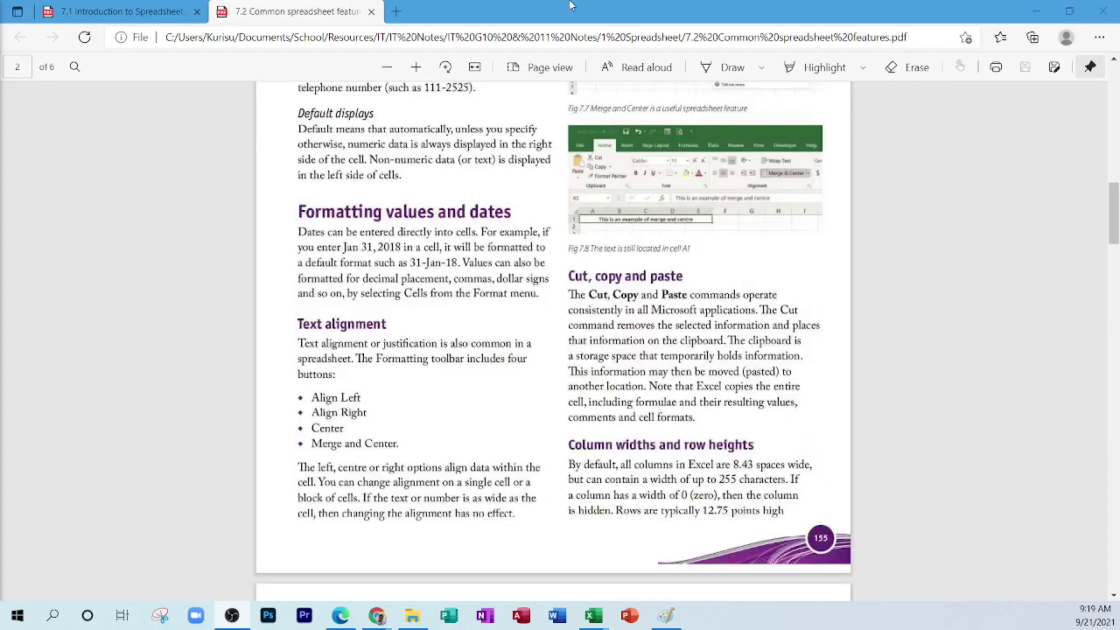
scroll(523, 326, up, 5)
scroll(523, 325, up, 1)
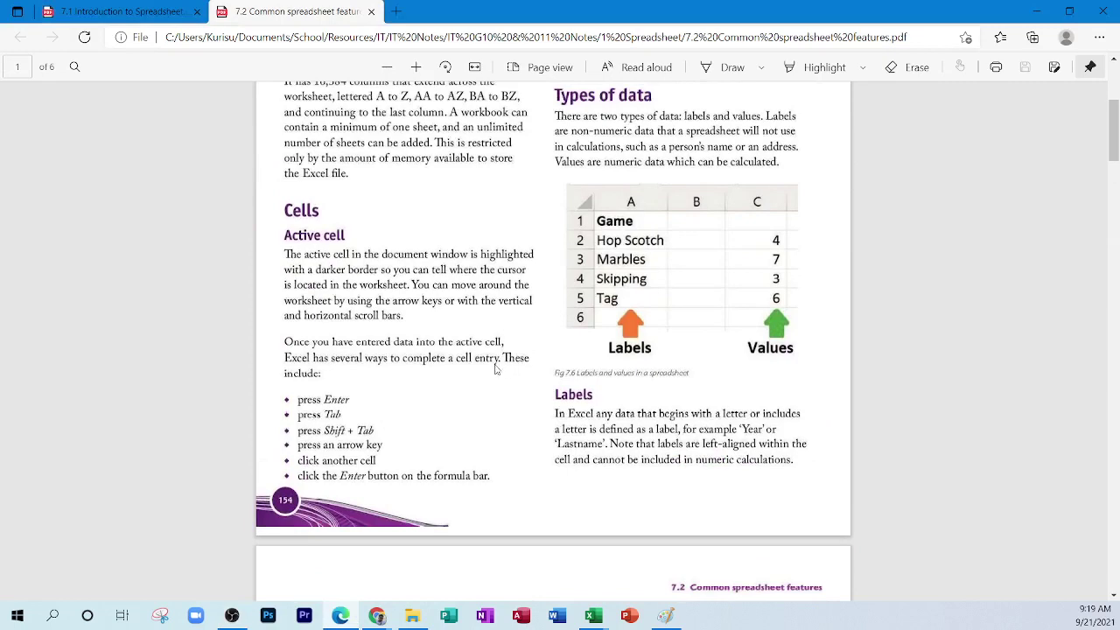
scroll(494, 359, up, 4)
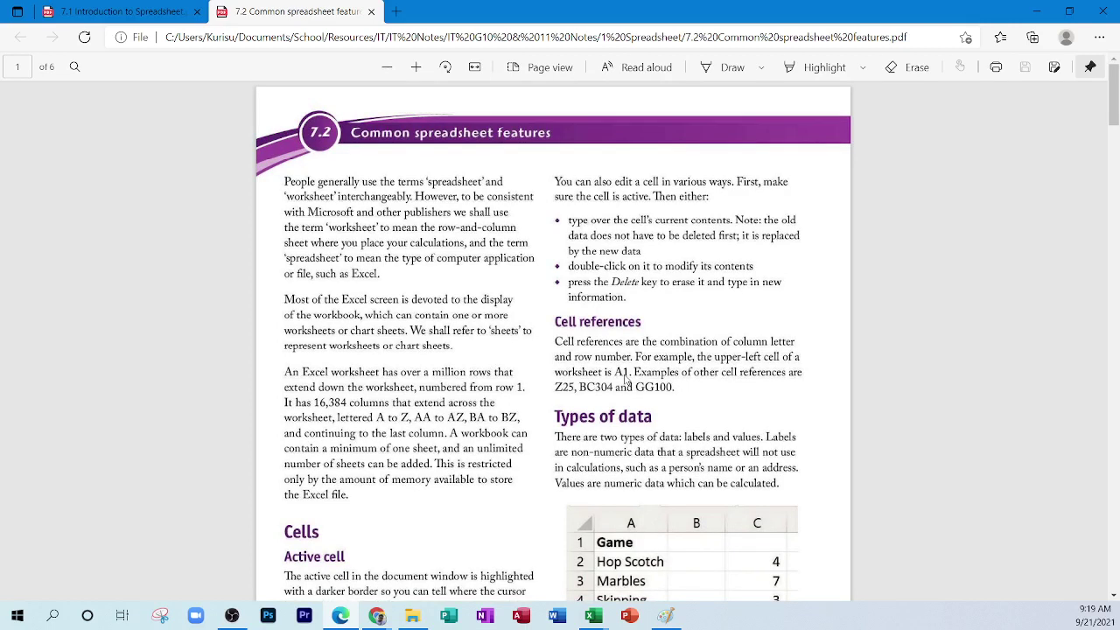
scroll(627, 378, down, 10)
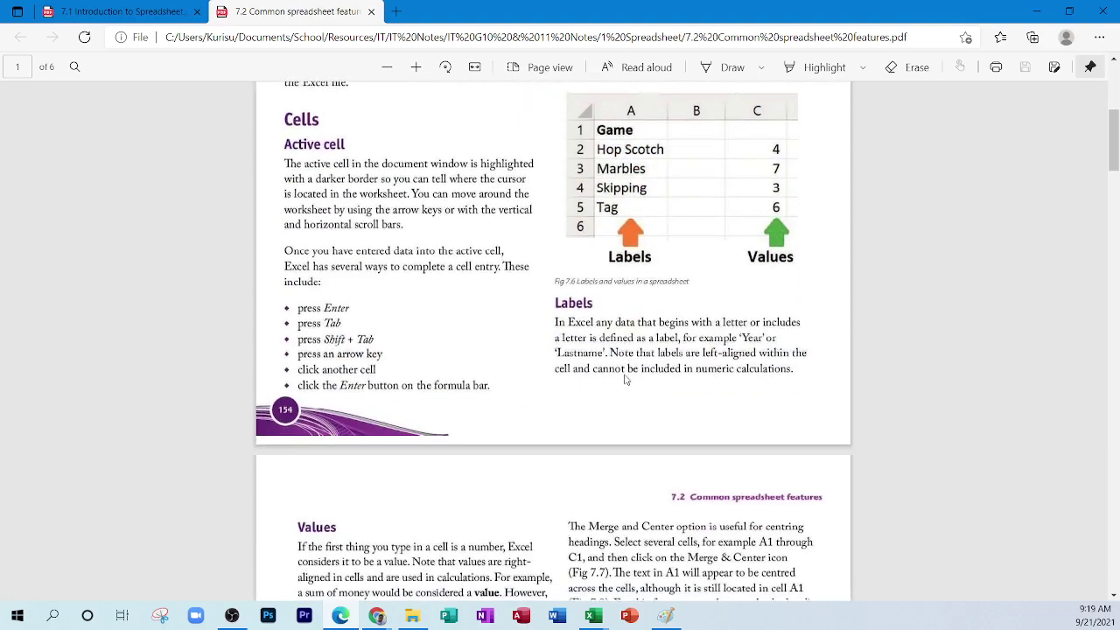
scroll(626, 378, up, 10)
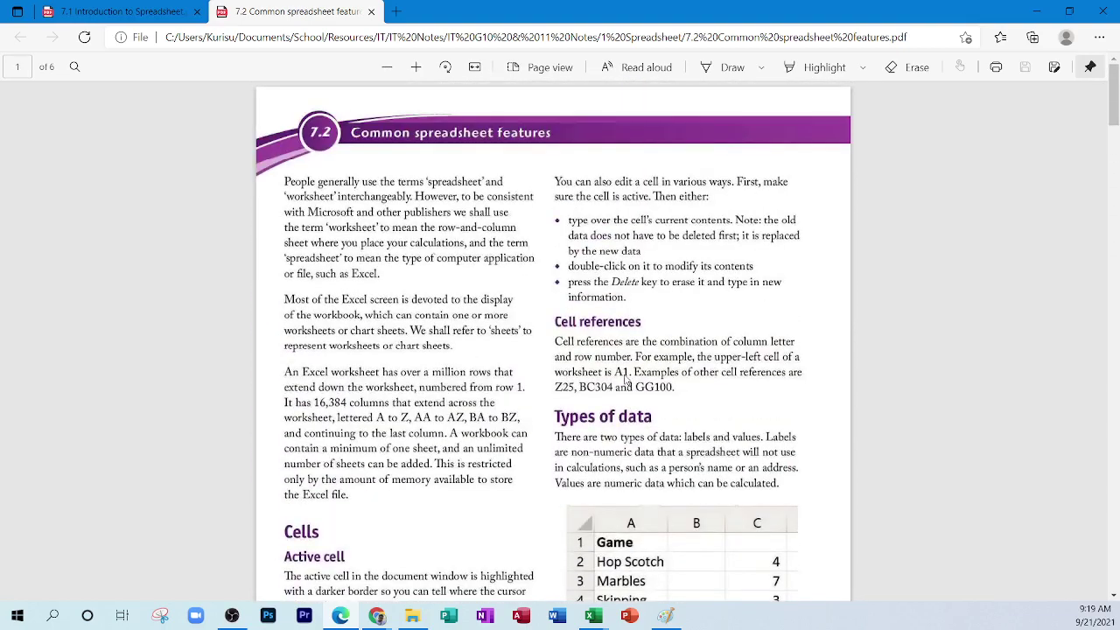
scroll(626, 378, down, 5)
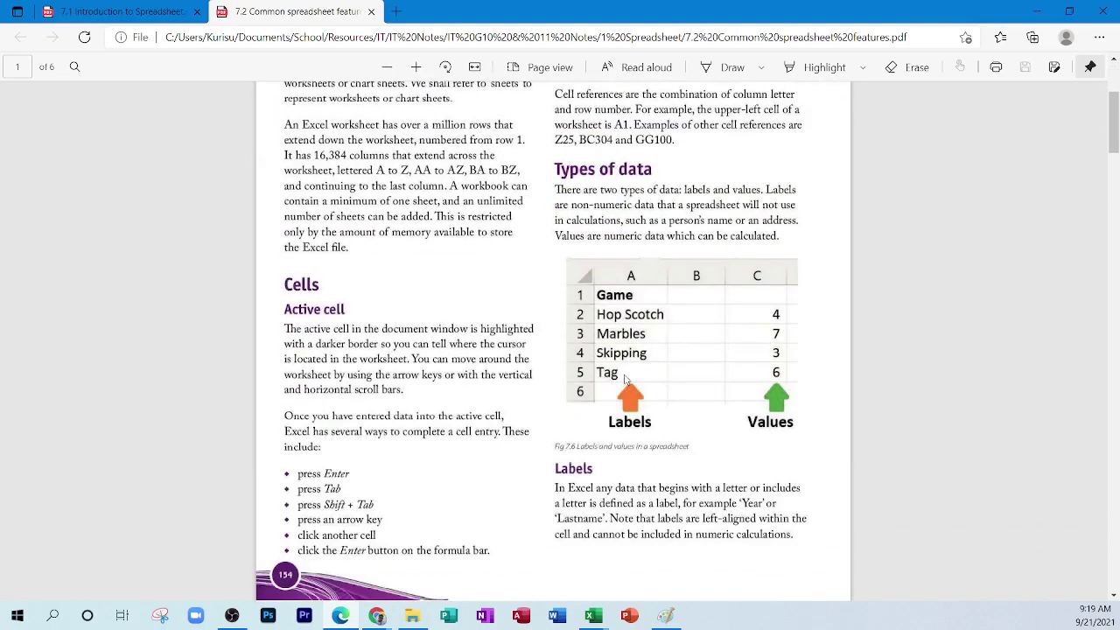
scroll(624, 378, up, 2)
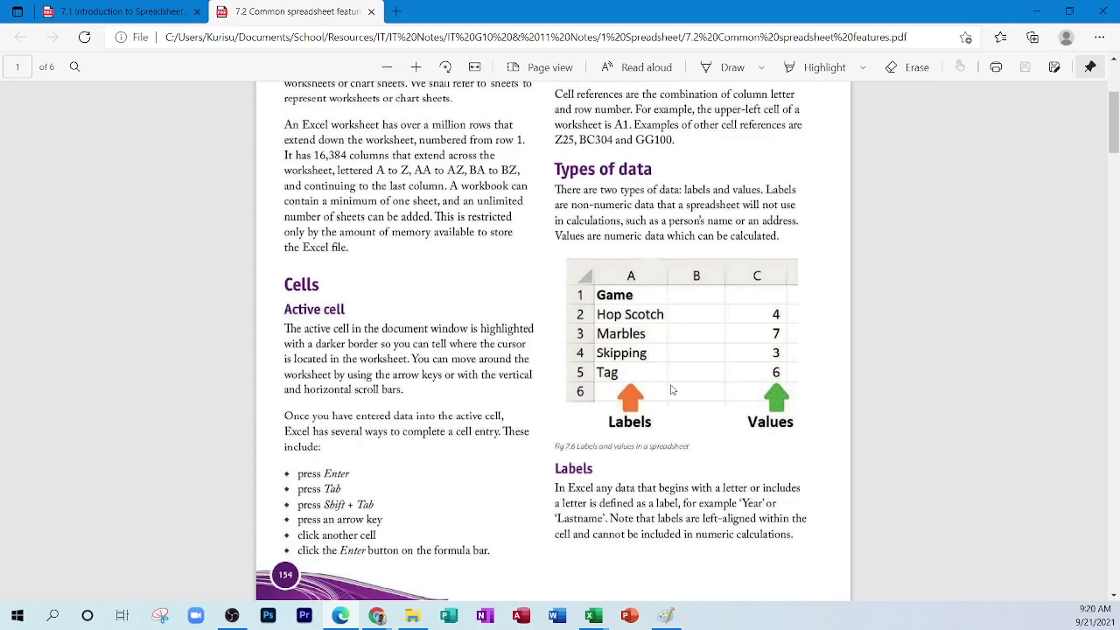
Step: Zoom in on the PDF's Cut, copy and paste section for reading
scroll(773, 408, up, 2)
scroll(773, 409, up, 1)
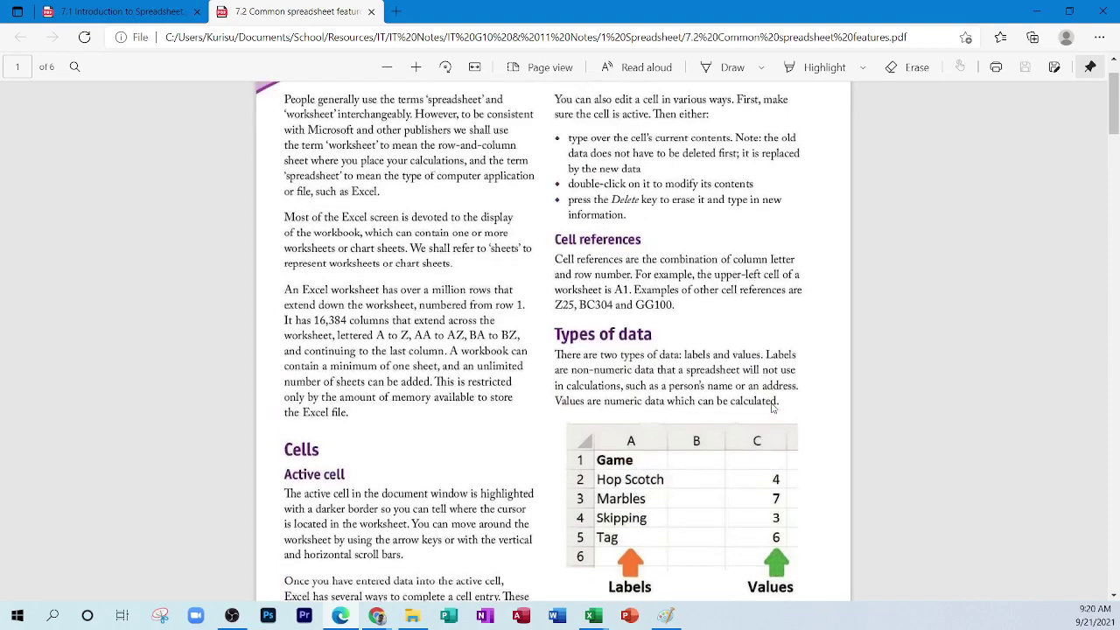
scroll(773, 408, down, 9)
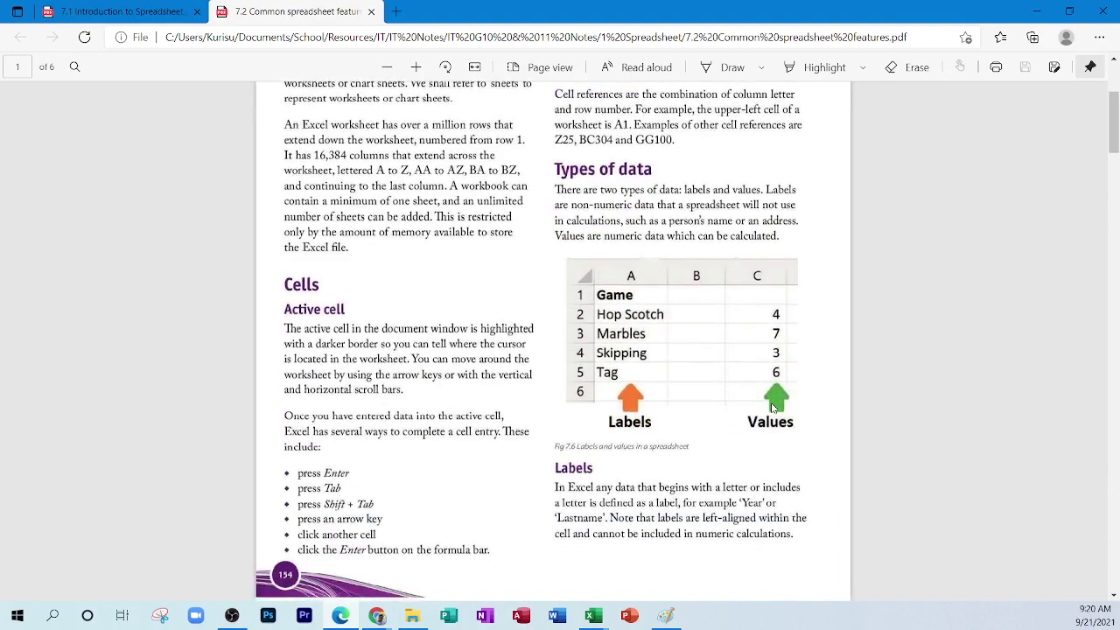
scroll(772, 409, down, 8)
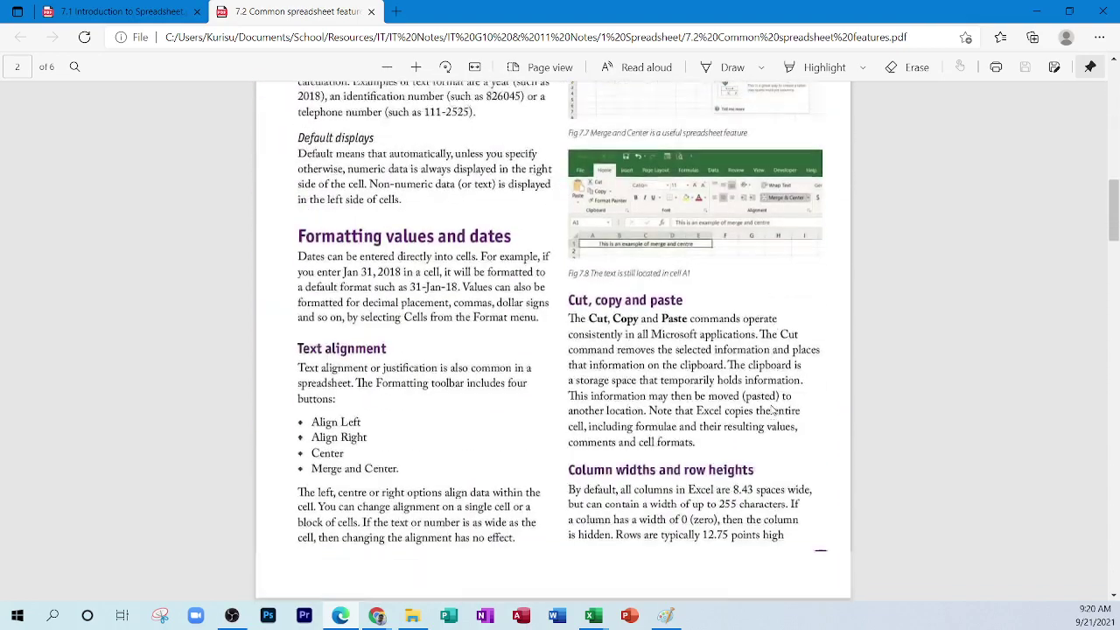
ctrl+scroll(730, 296, up, 2)
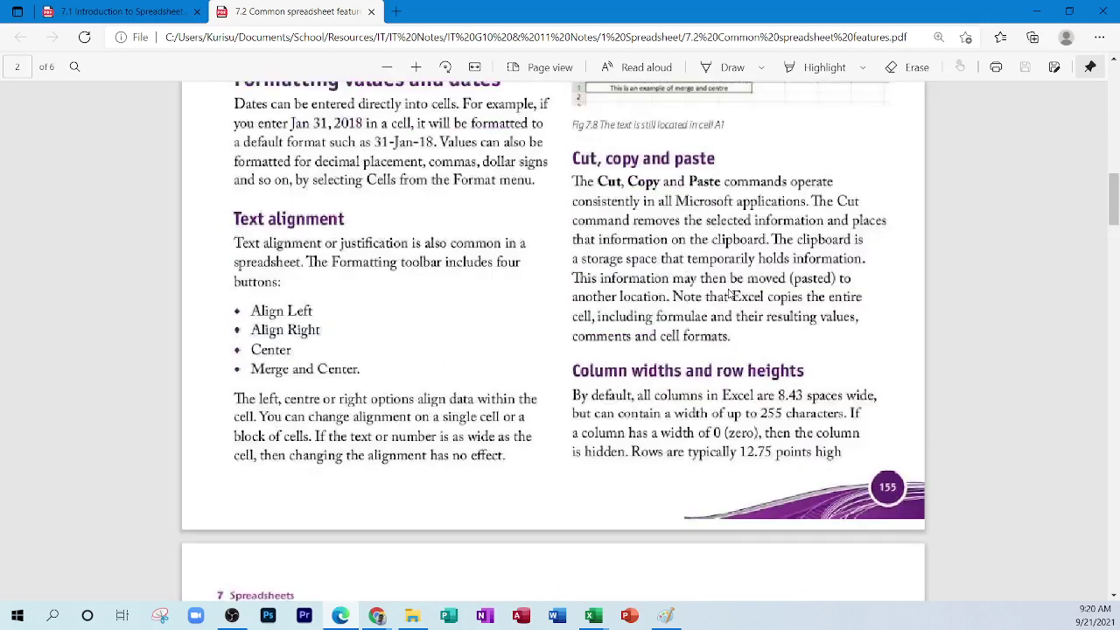
scroll(776, 341, up, 2)
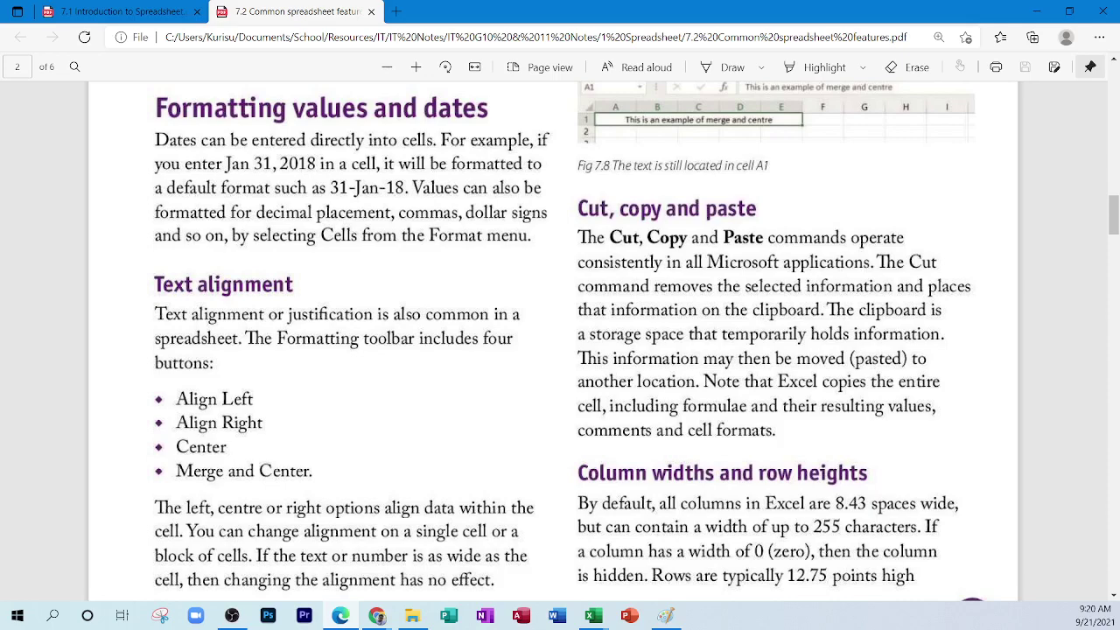
scroll(751, 383, up, 1)
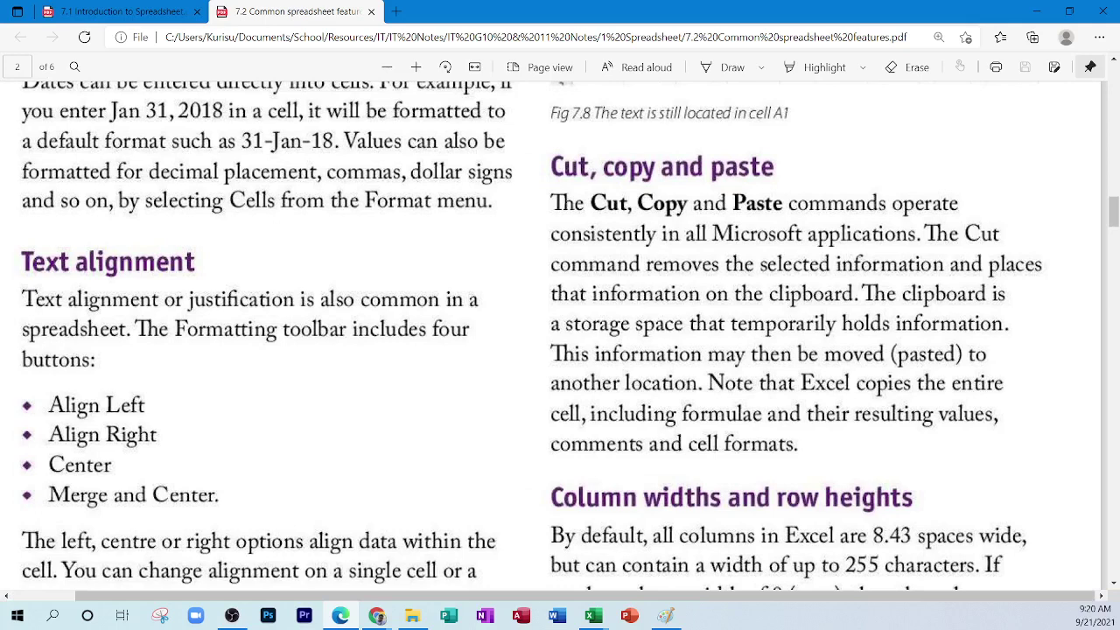
Step: Underline the Cut, copy and paste key phrases in blue ink, clipboard through cell formats
click(734, 68)
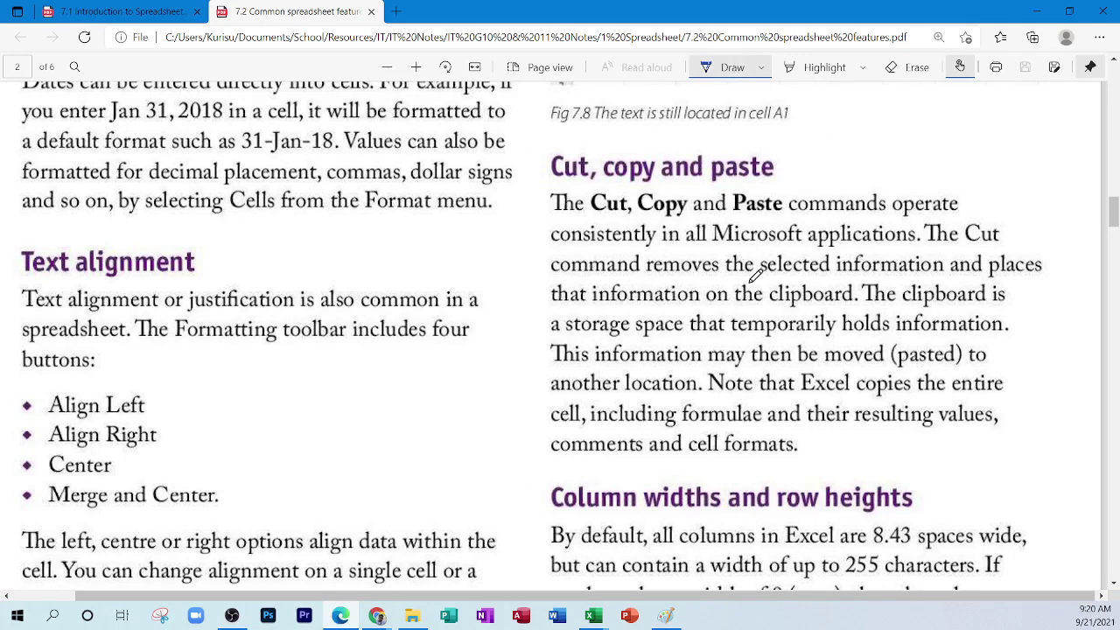
drag(741, 307, 841, 303)
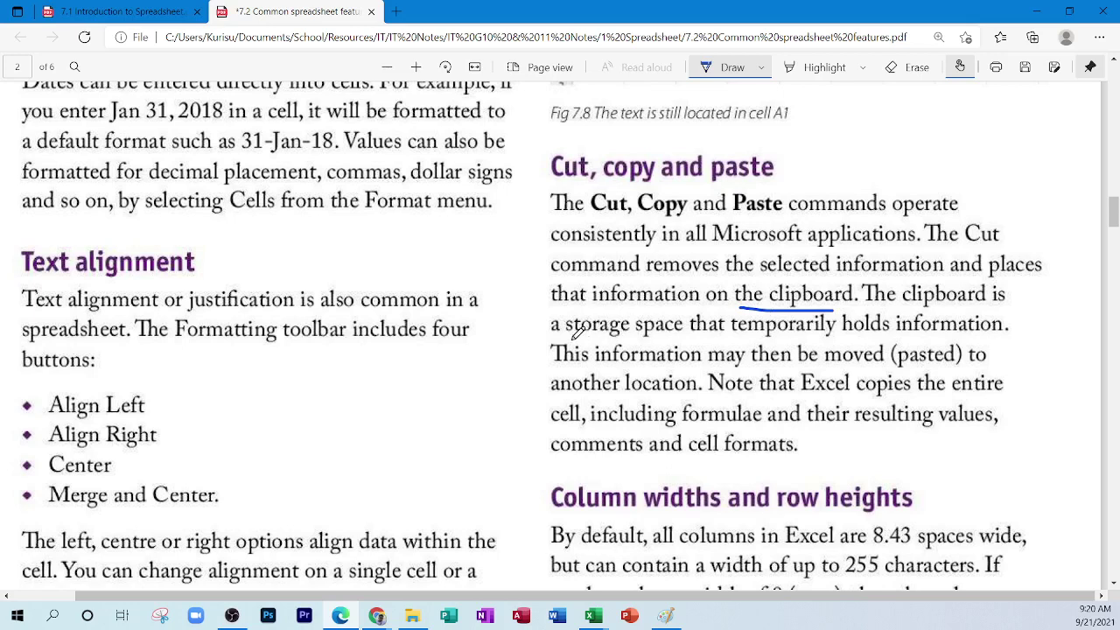
drag(573, 336, 684, 336)
drag(759, 345, 897, 344)
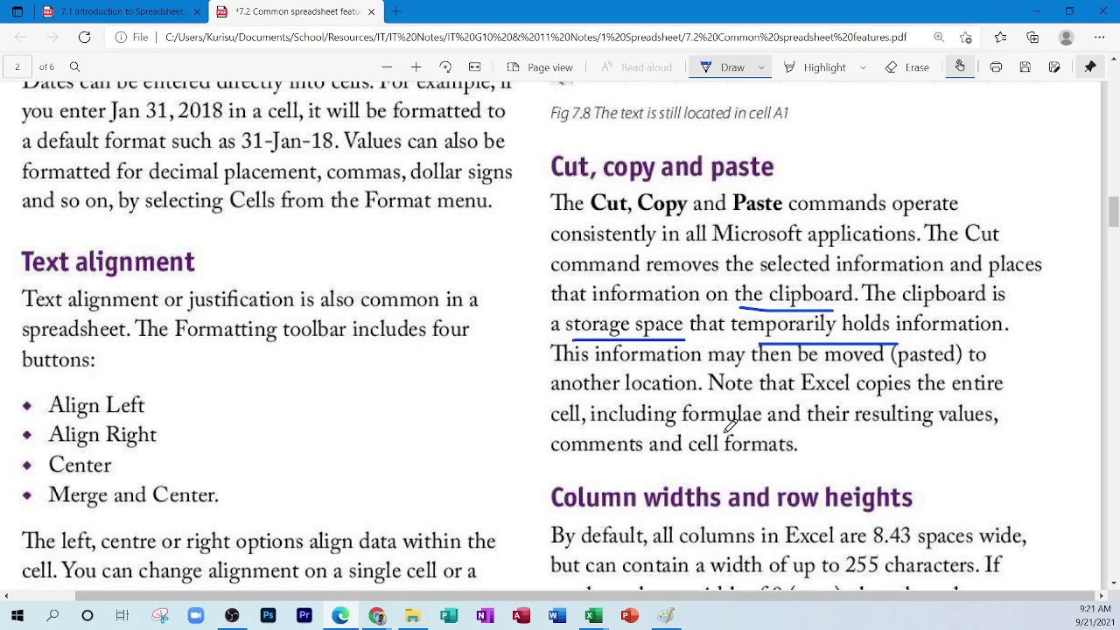
drag(948, 398, 985, 398)
drag(552, 426, 598, 426)
drag(684, 426, 763, 425)
drag(854, 431, 1000, 430)
drag(567, 456, 762, 456)
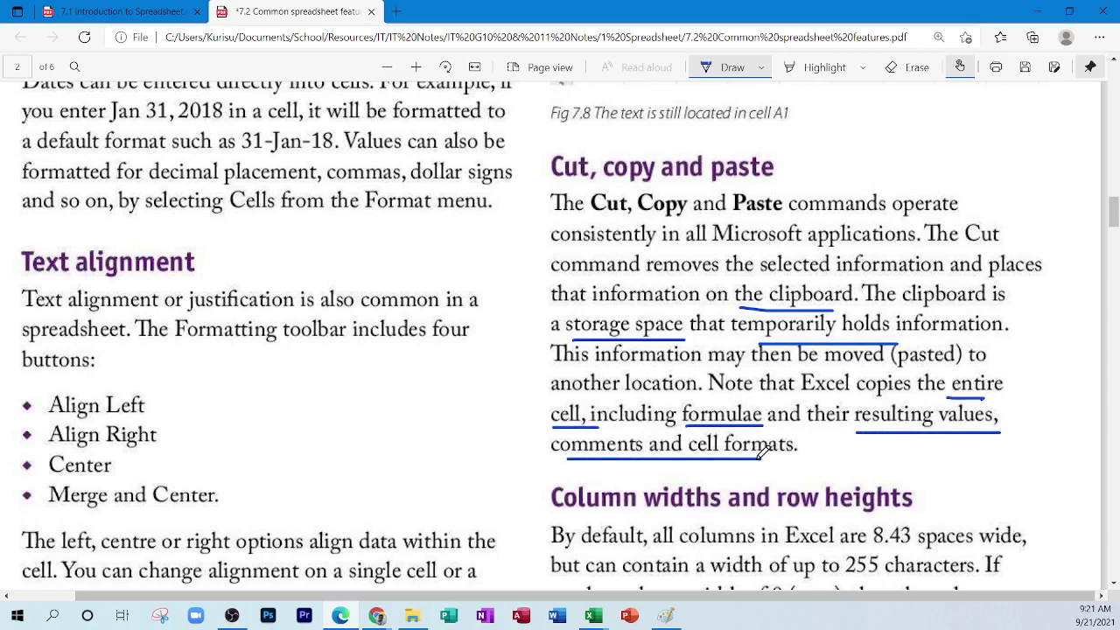
Step: Box 'clipboard' and 'storage space that temporarily' in ink, and bring Excel Book1 back
scroll(879, 415, up, 1)
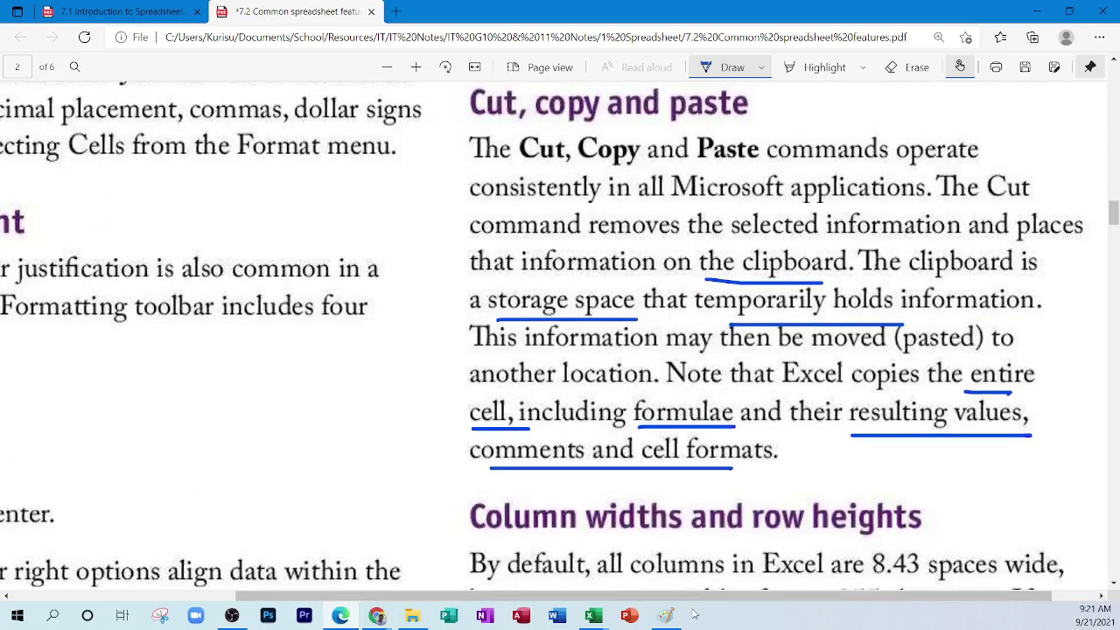
scroll(753, 568, right, 1)
scroll(797, 542, up, 1)
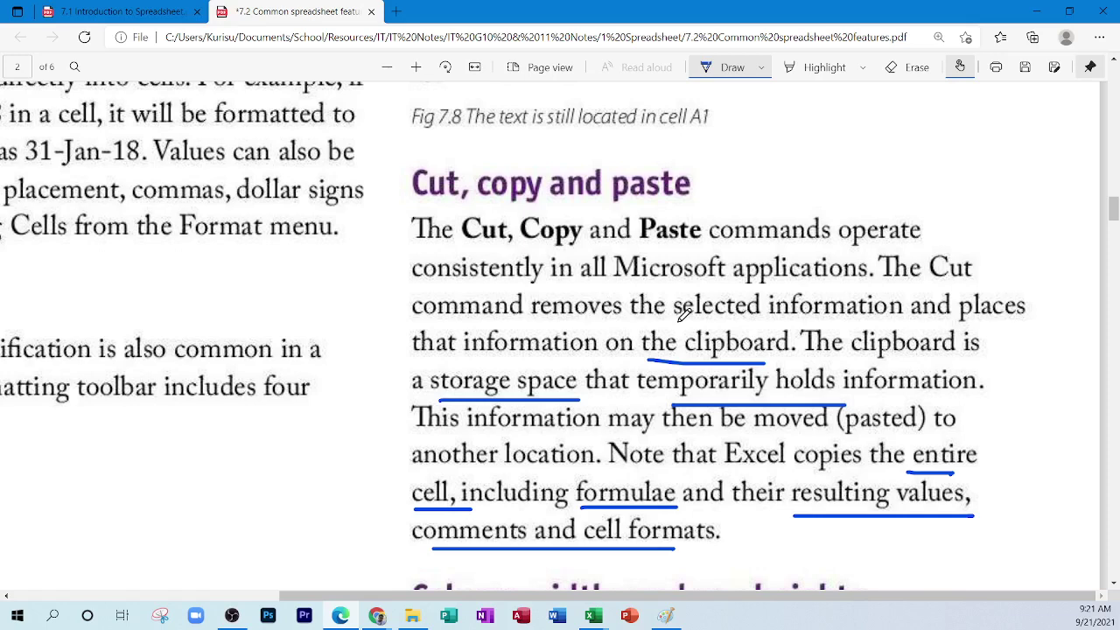
click(592, 617)
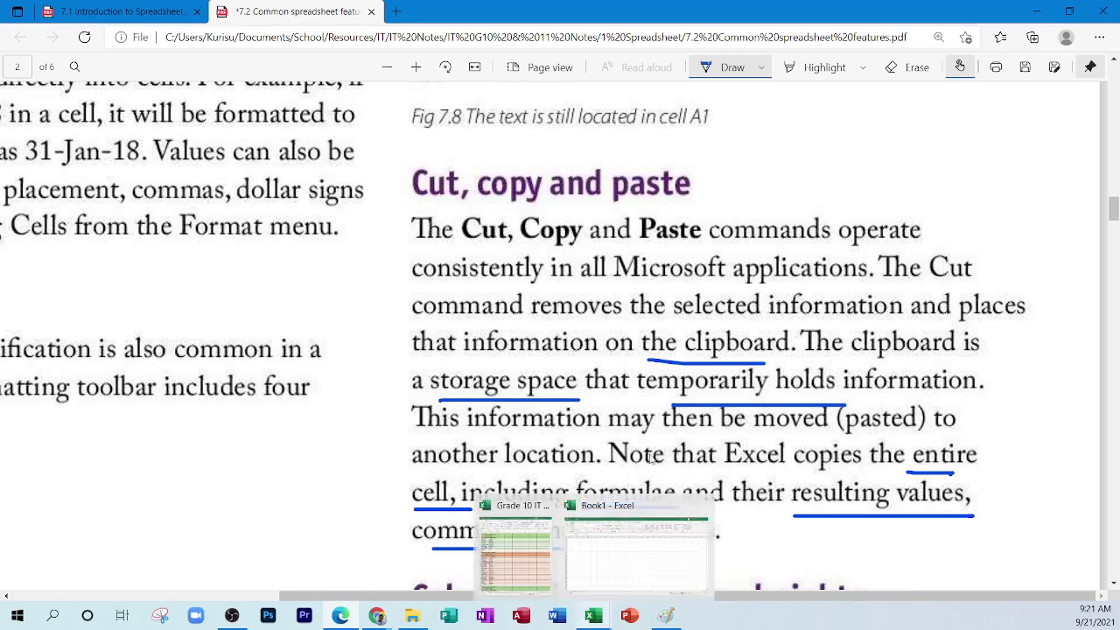
mouse_move(680, 362)
mouse_down()
mouse_move(683, 313)
mouse_move(792, 308)
mouse_move(730, 359)
mouse_up()
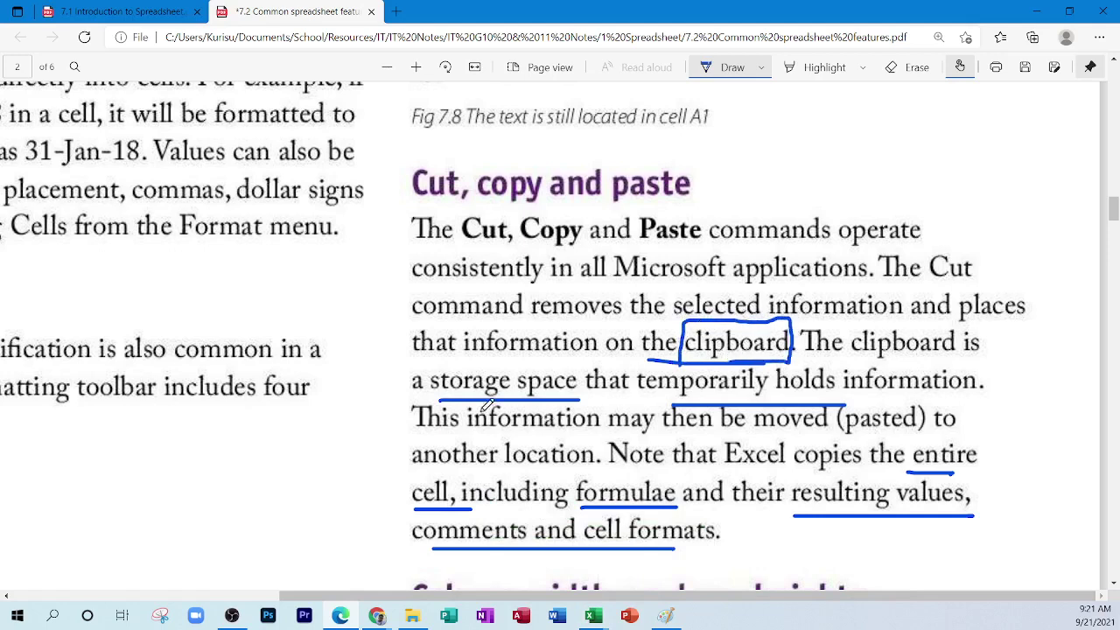
mouse_move(435, 404)
mouse_down()
mouse_move(423, 365)
mouse_move(789, 352)
mouse_move(670, 399)
mouse_move(529, 392)
mouse_up()
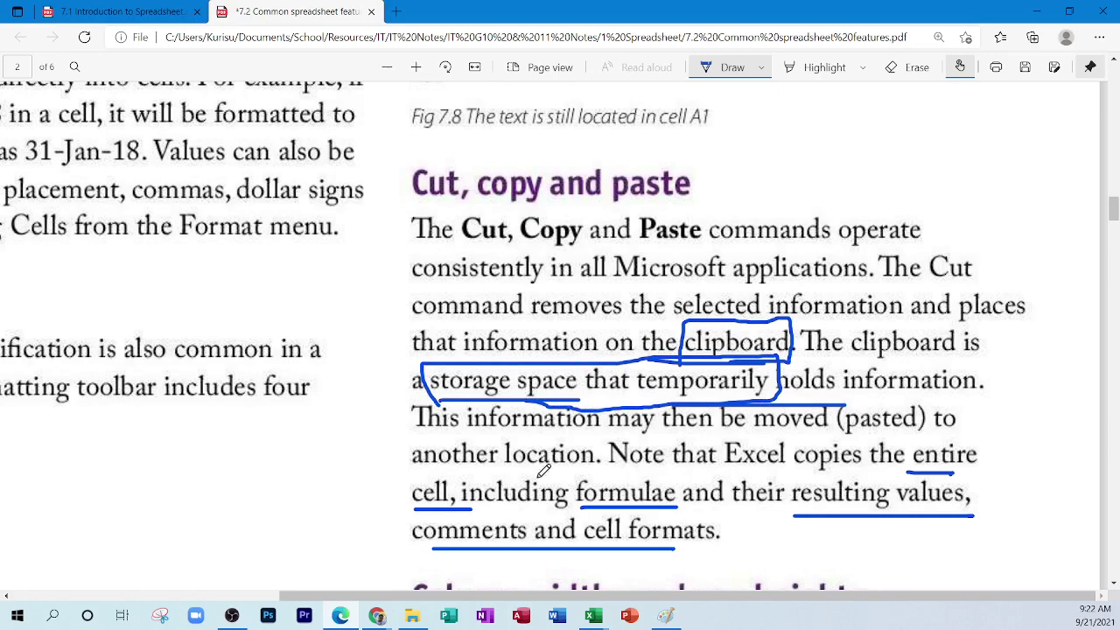
click(593, 615)
Step: In the blank Book1 workbook, browse the Draw, Page Layout, Home and Insert ribbon tabs
click(613, 558)
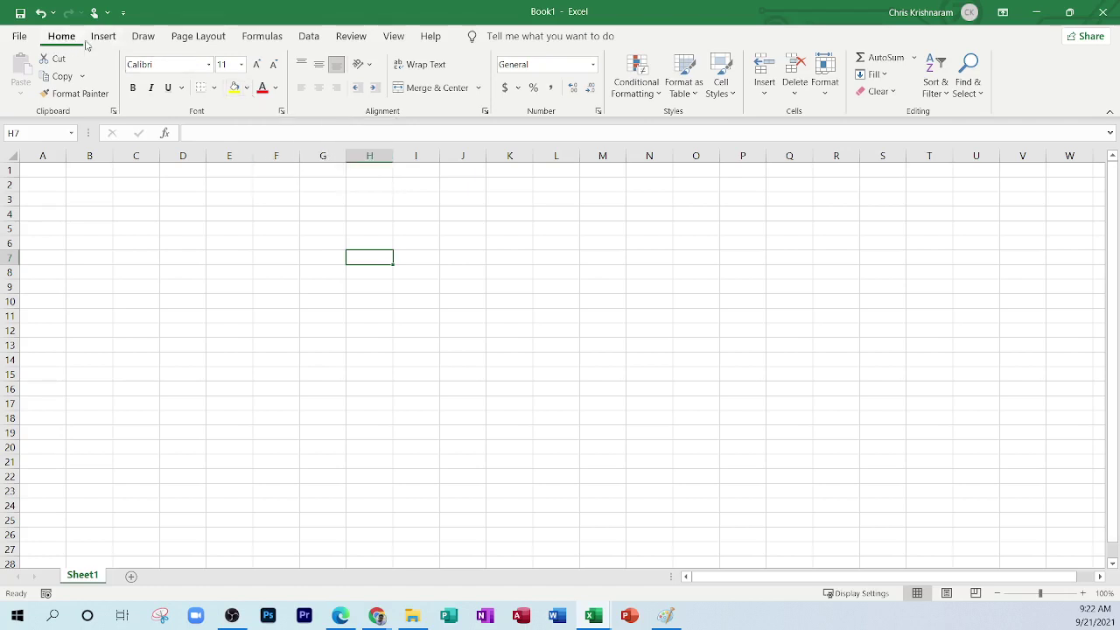
click(144, 36)
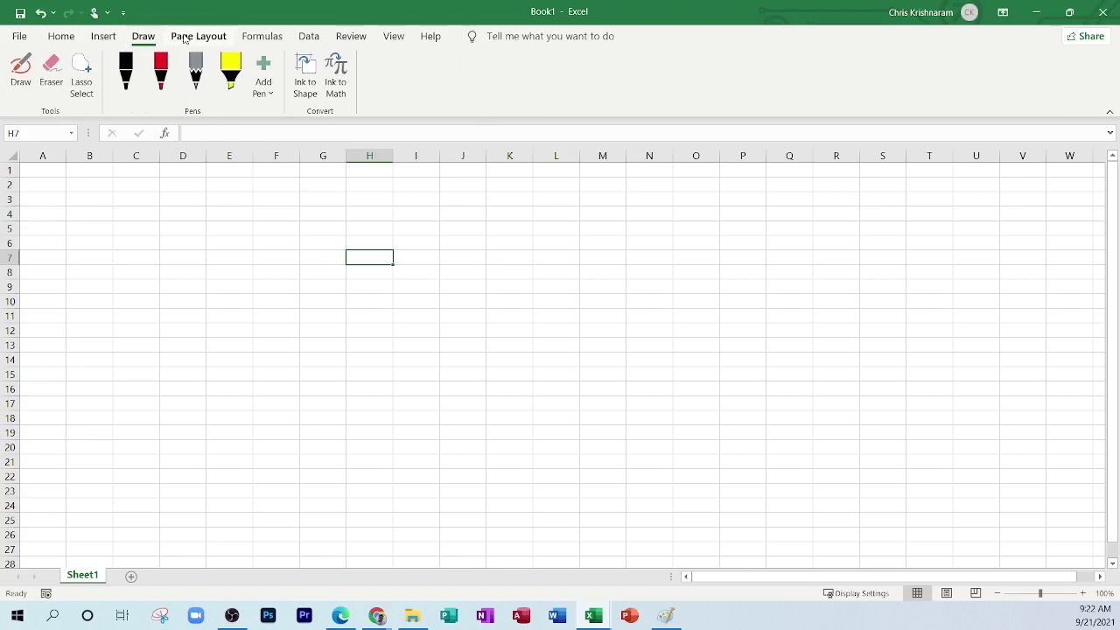
click(185, 39)
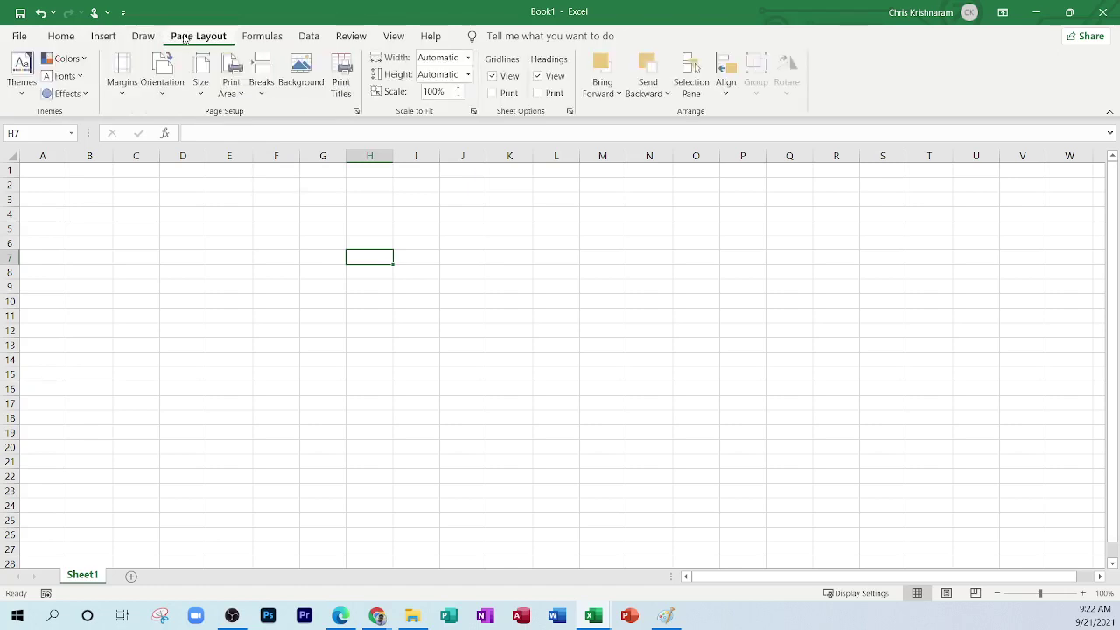
click(58, 39)
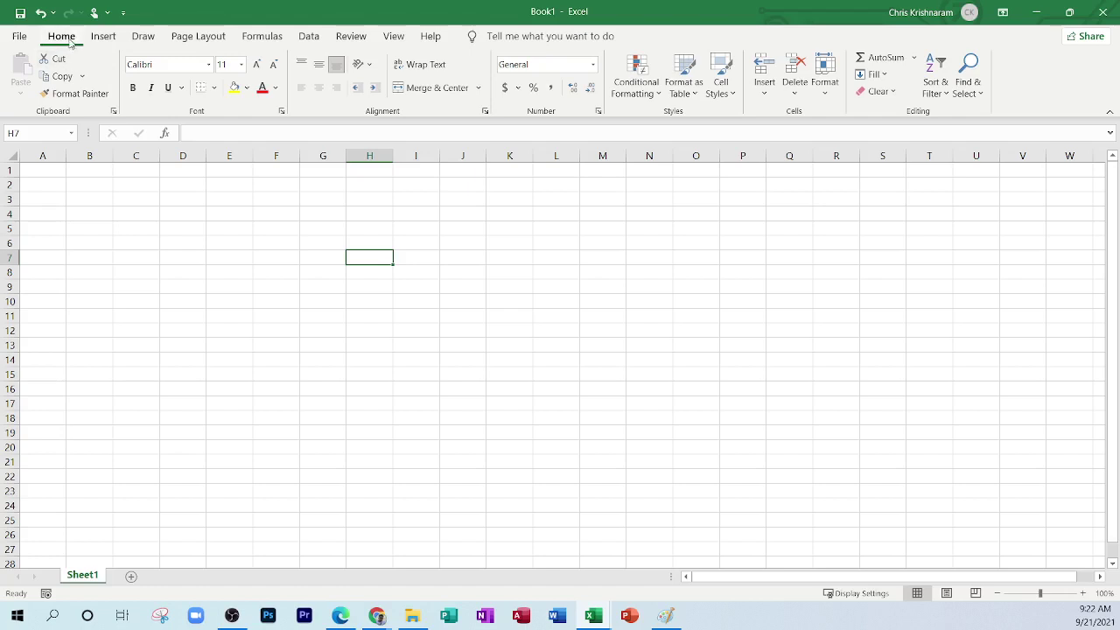
click(106, 37)
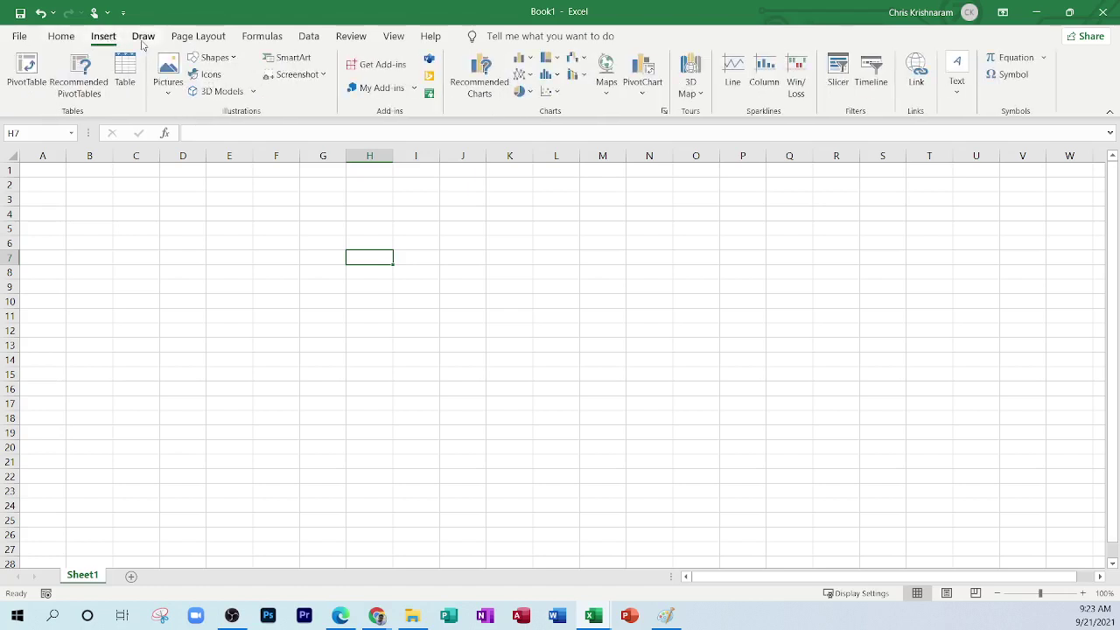
click(143, 40)
Step: Browse the Page Layout and Formulas tabs, select G3, then open the 'Tell me what you want to do' search
click(195, 39)
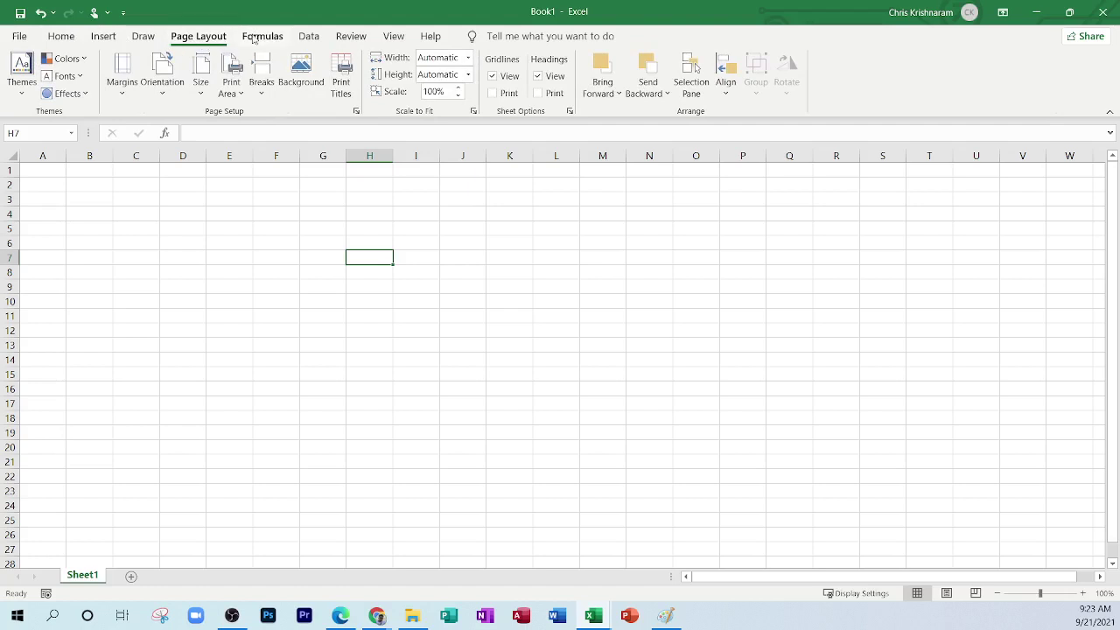
click(253, 39)
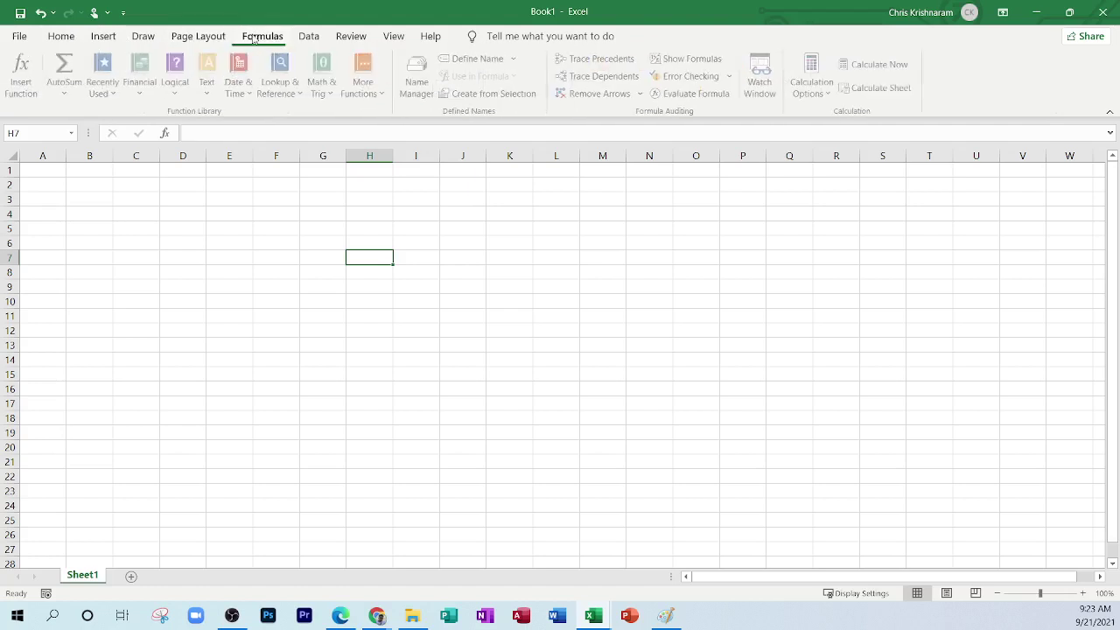
click(72, 39)
click(329, 199)
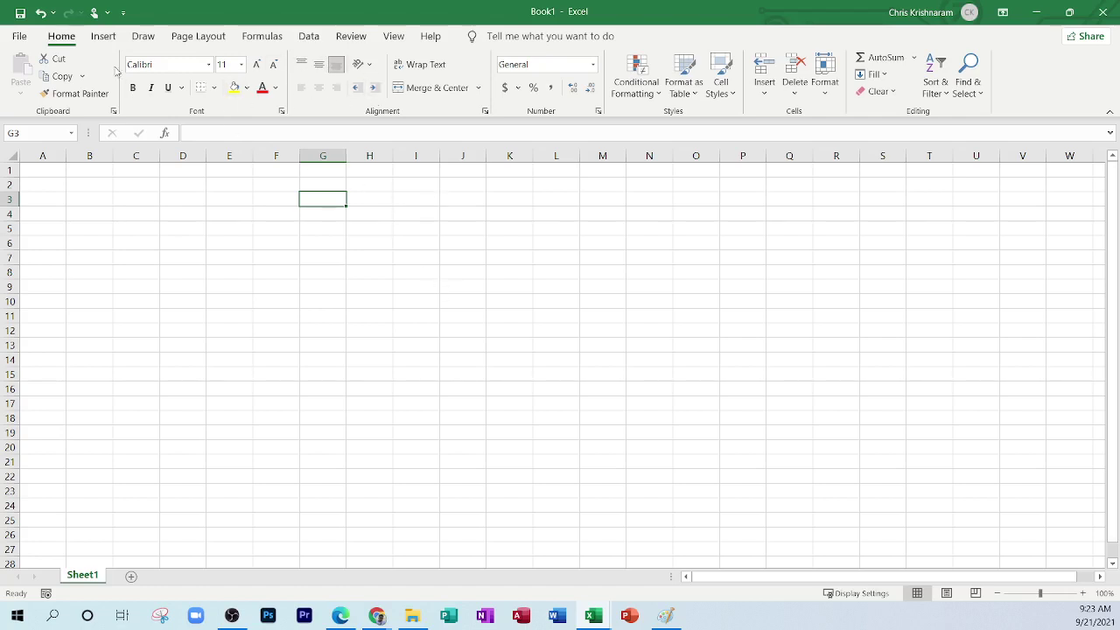
click(262, 38)
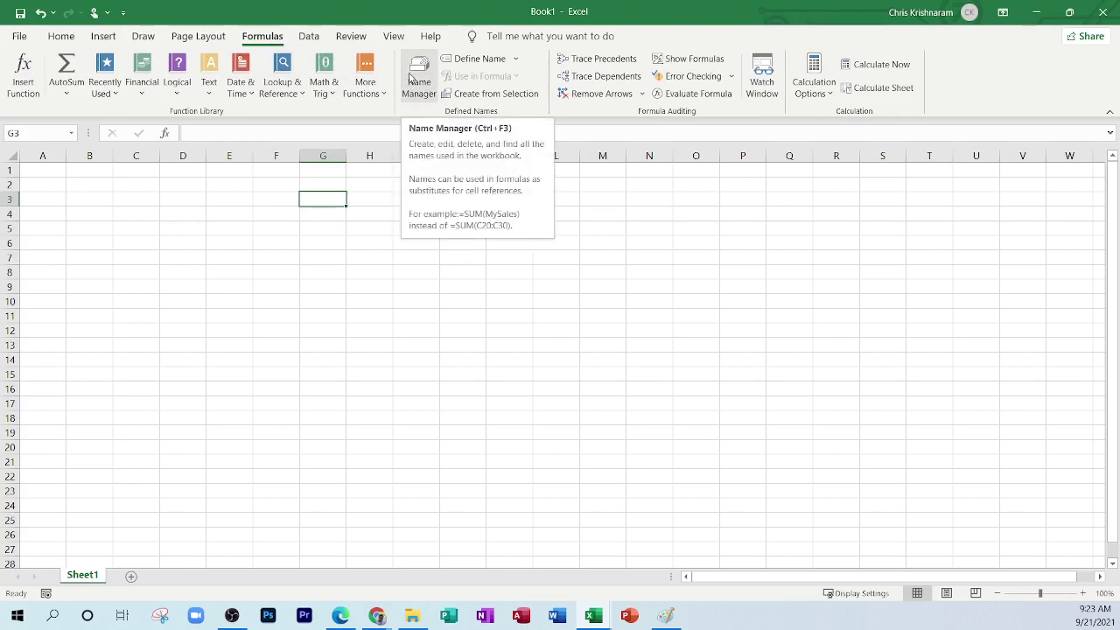
click(70, 40)
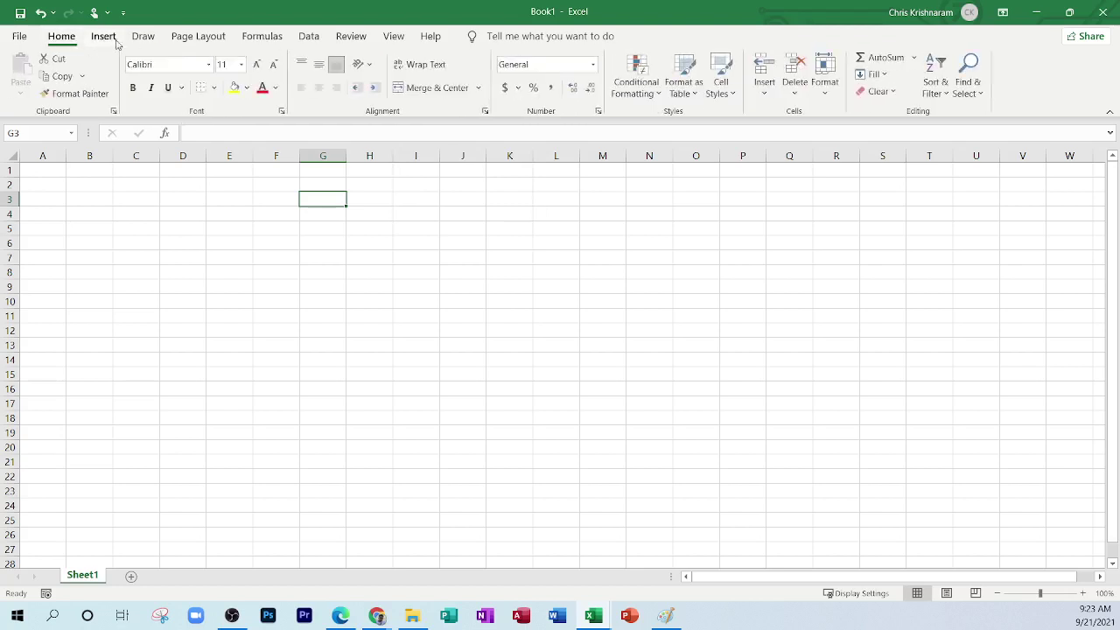
click(541, 33)
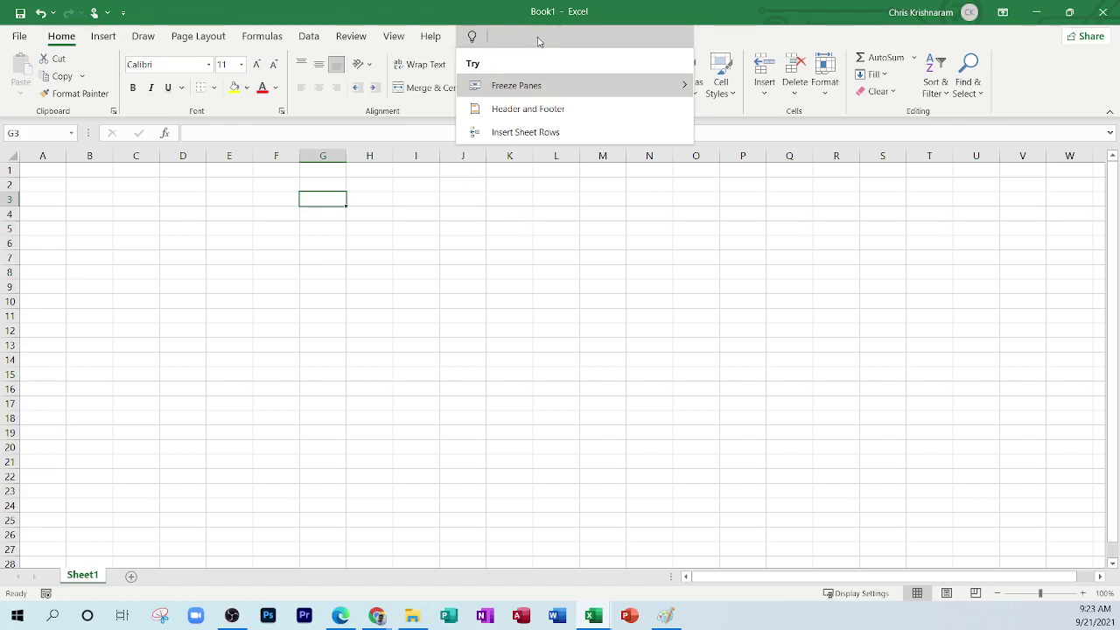
Step: Close the Tell me suggestions and cycle through the Formulas, Data, Insert, Page Layout and Review tabs back to Home
click(188, 40)
click(259, 41)
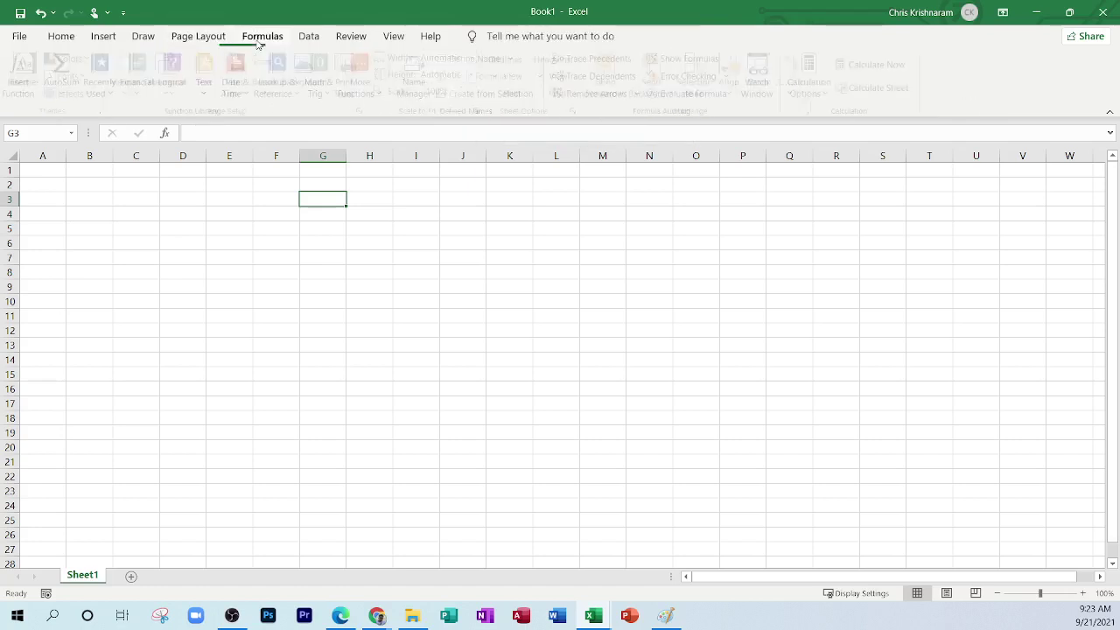
click(320, 43)
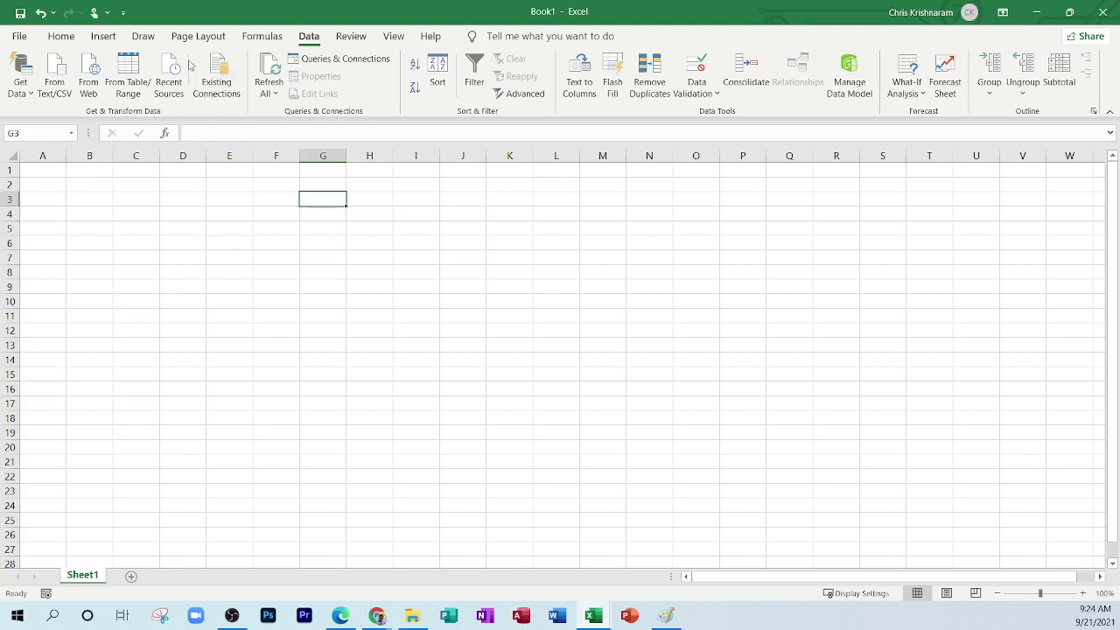
click(60, 36)
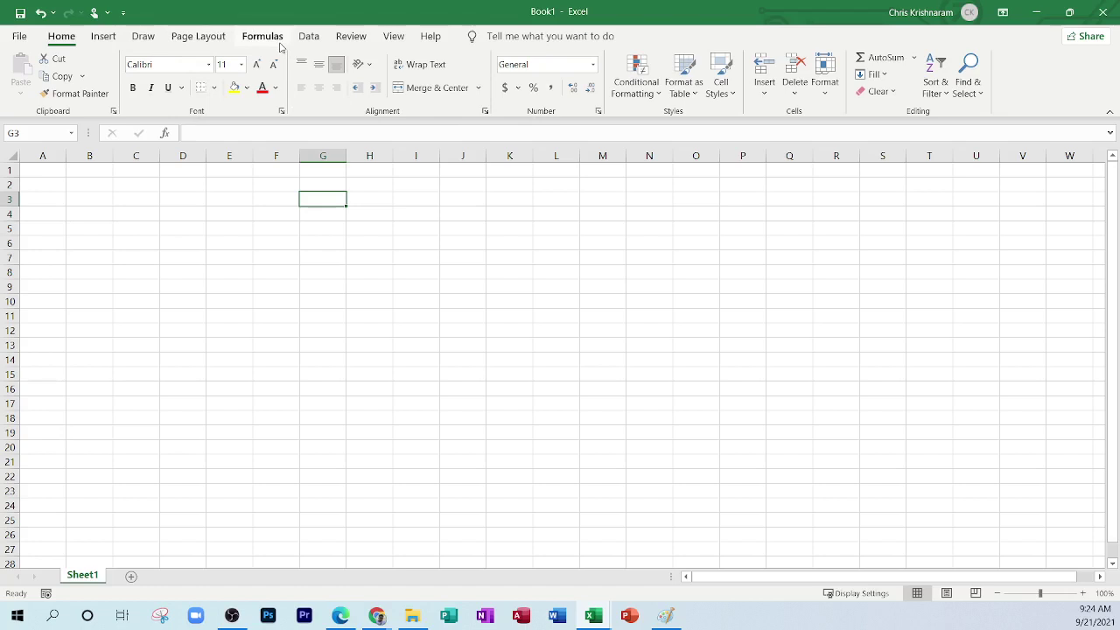
click(265, 40)
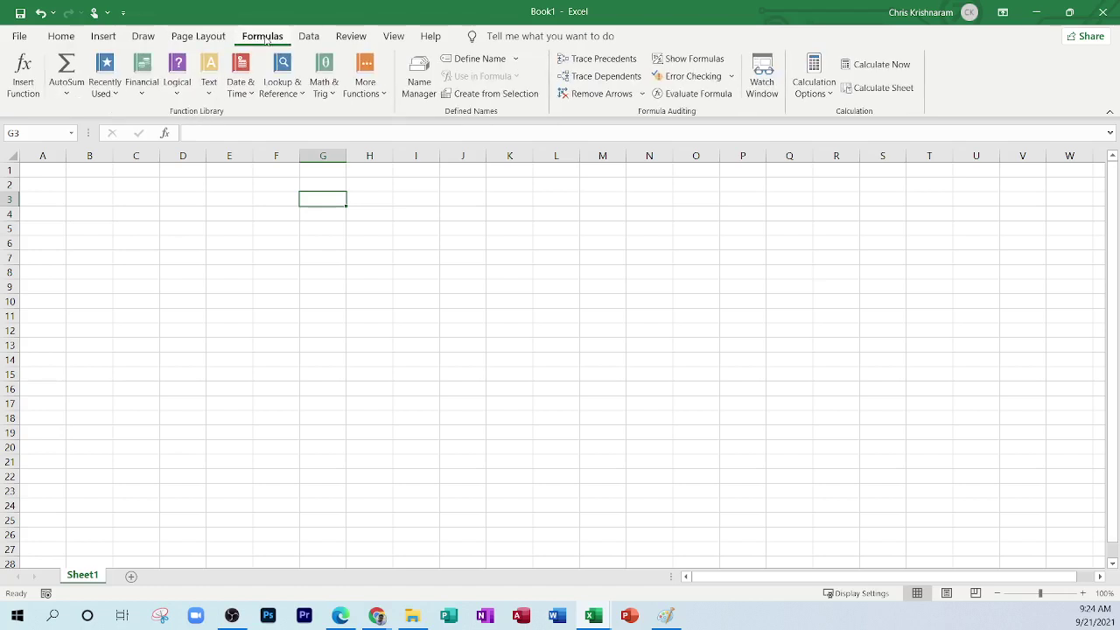
click(102, 37)
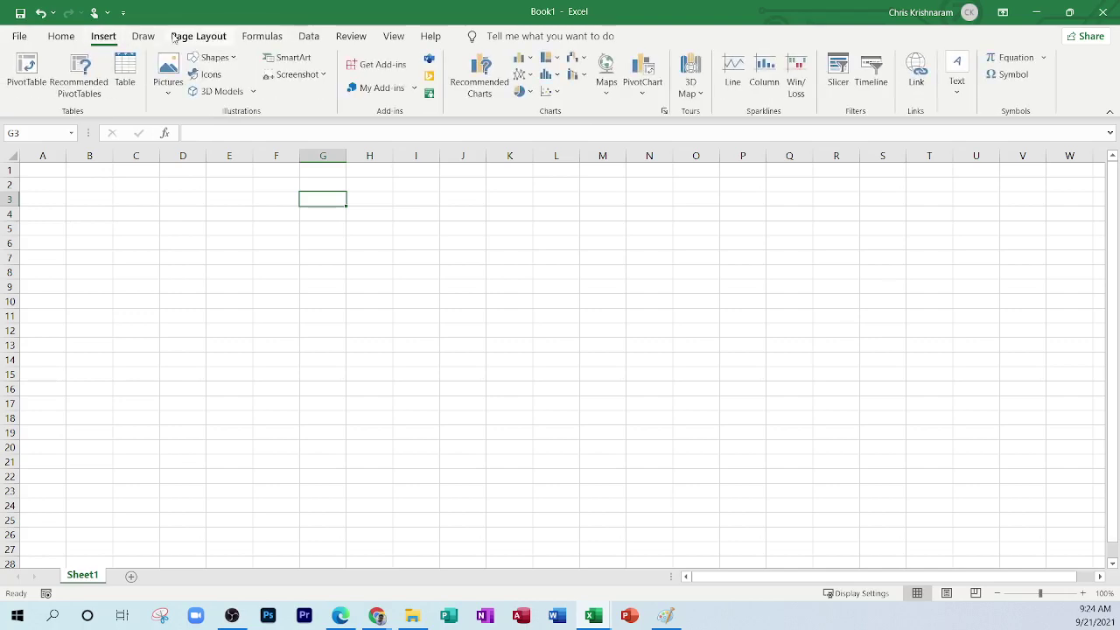
click(194, 37)
click(264, 38)
click(308, 39)
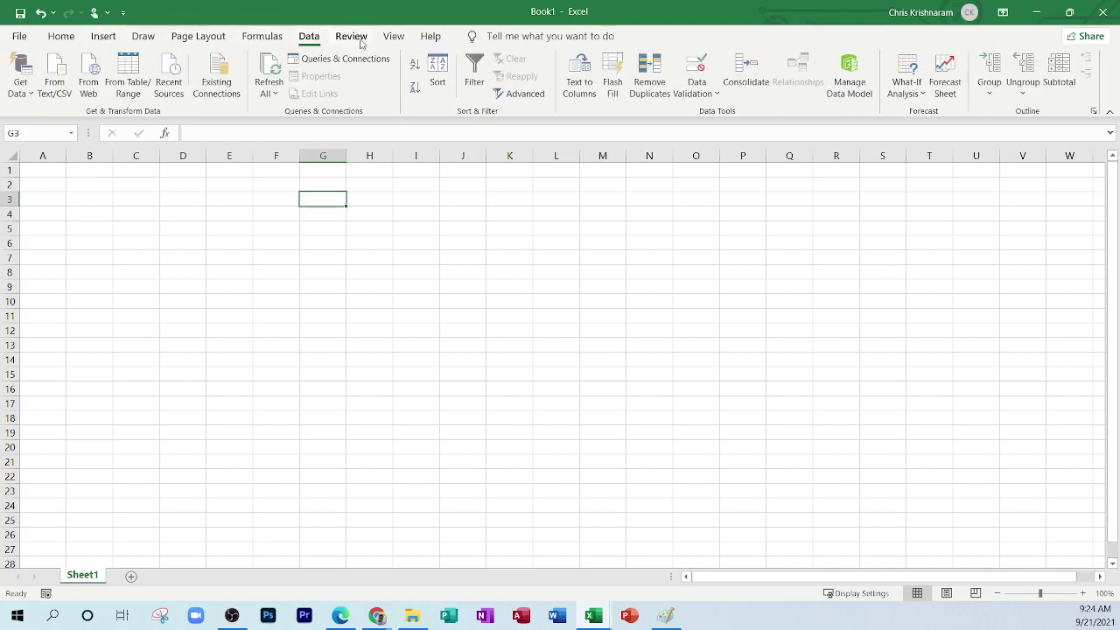
click(352, 40)
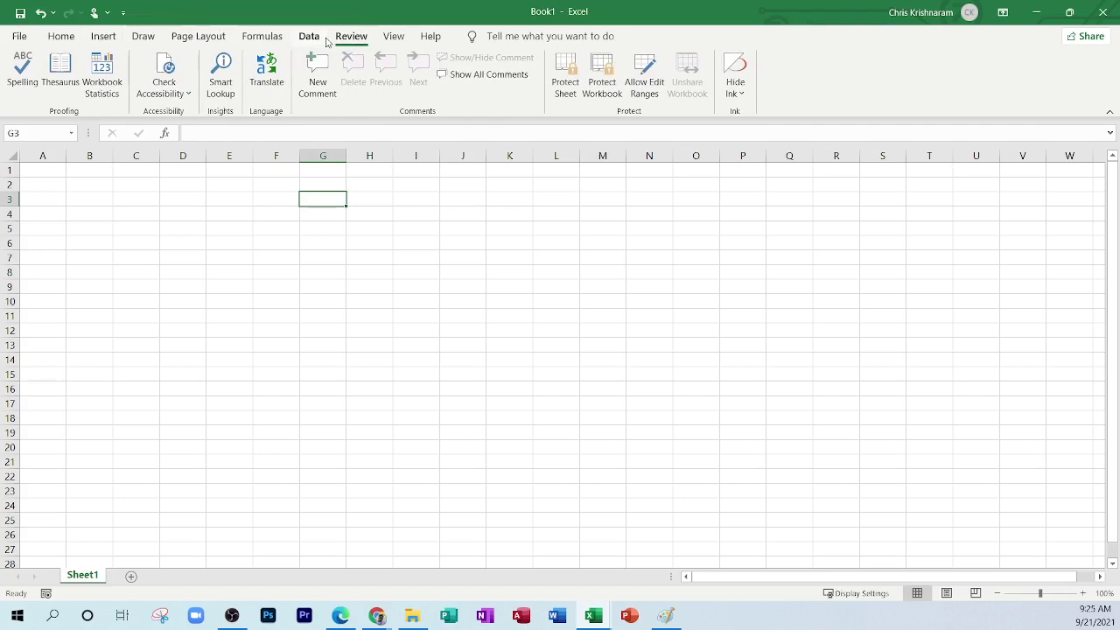
click(62, 37)
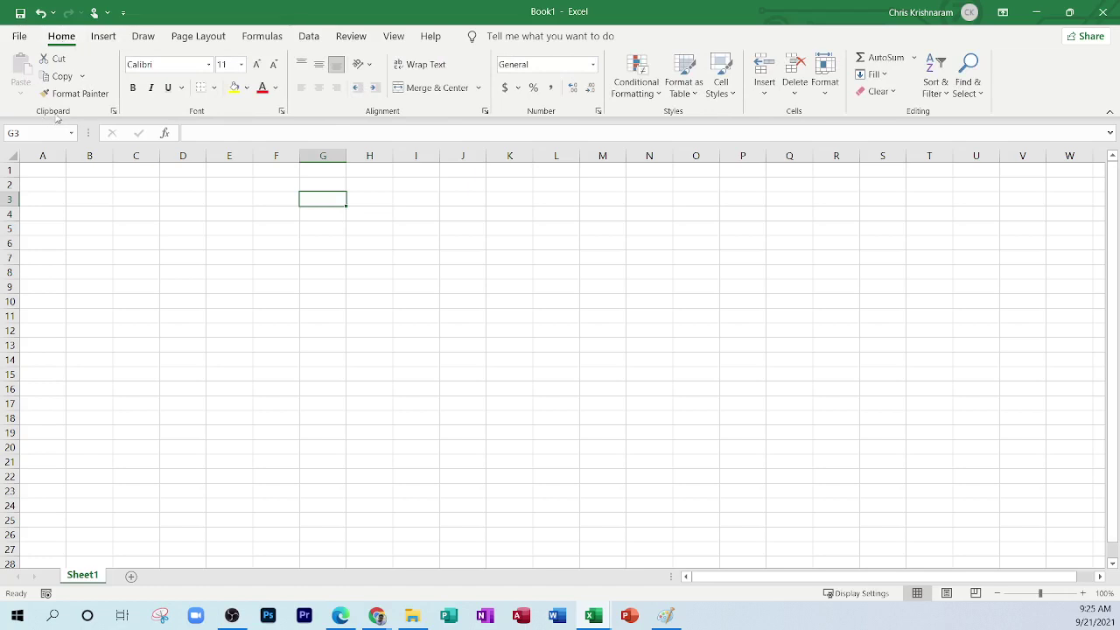
Step: Show the Clipboard pane, enter lsjdfl in F4 and copy it
click(113, 112)
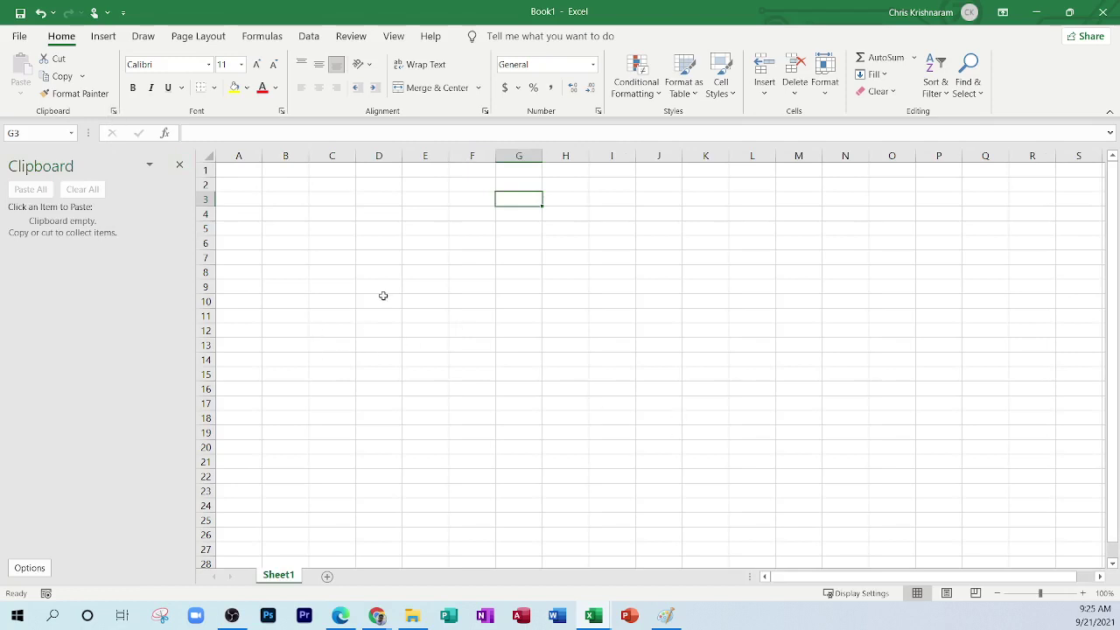
click(451, 183)
click(462, 209)
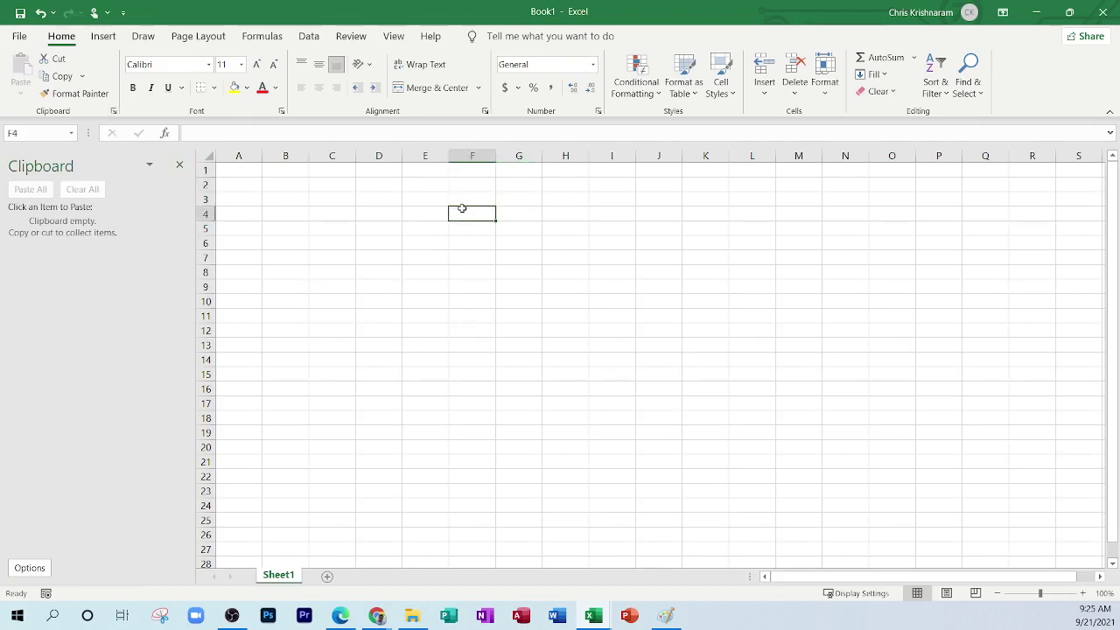
text(lsjdfl)
key(ctrl+Return)
scroll(499, 302, up, 6)
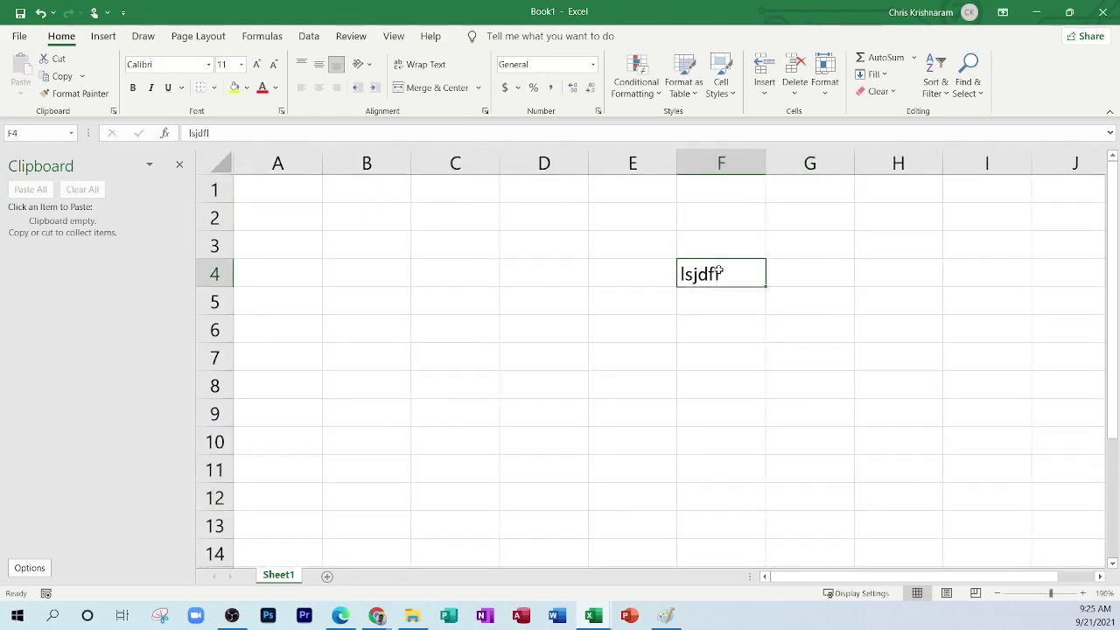
key(ctrl+c)
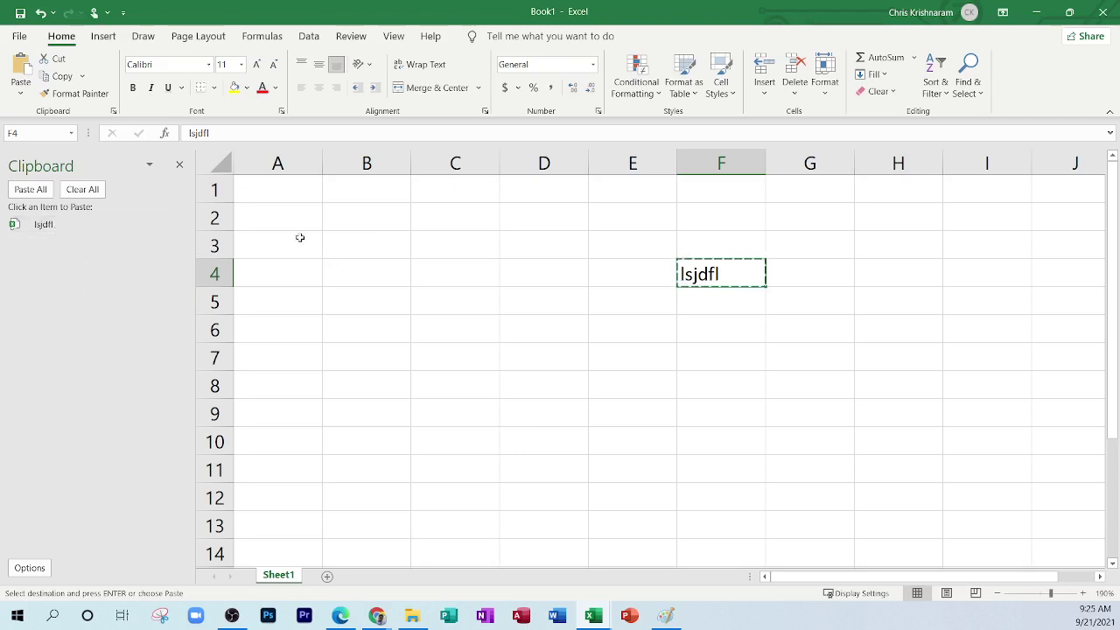
Step: Enter lasdjf in B2 and copy it from the right-click menu
click(389, 218)
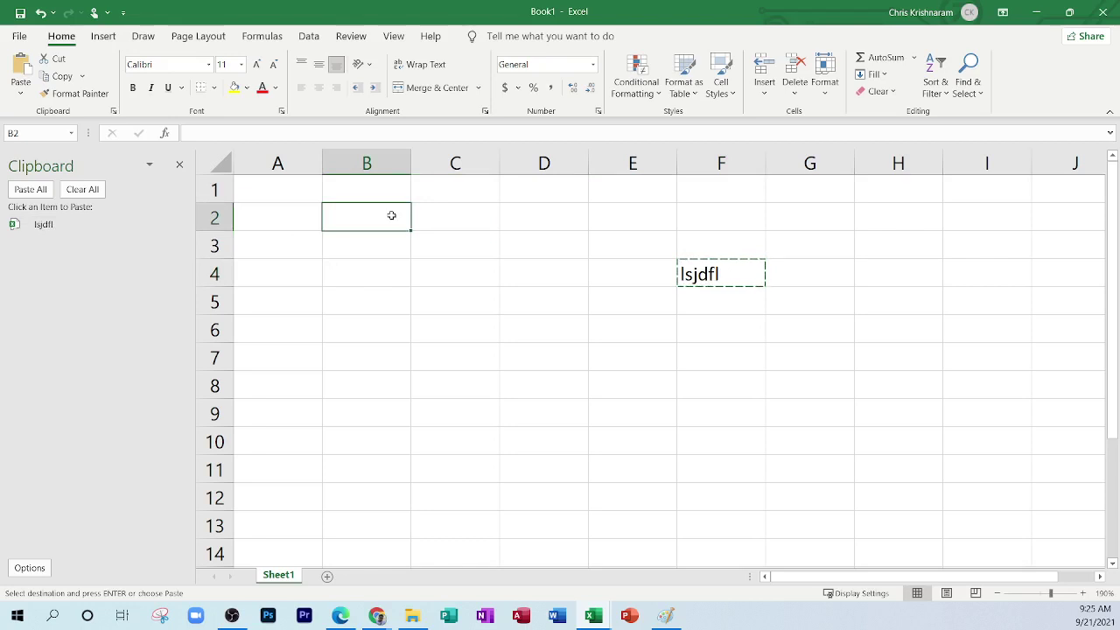
text(lasdjf)
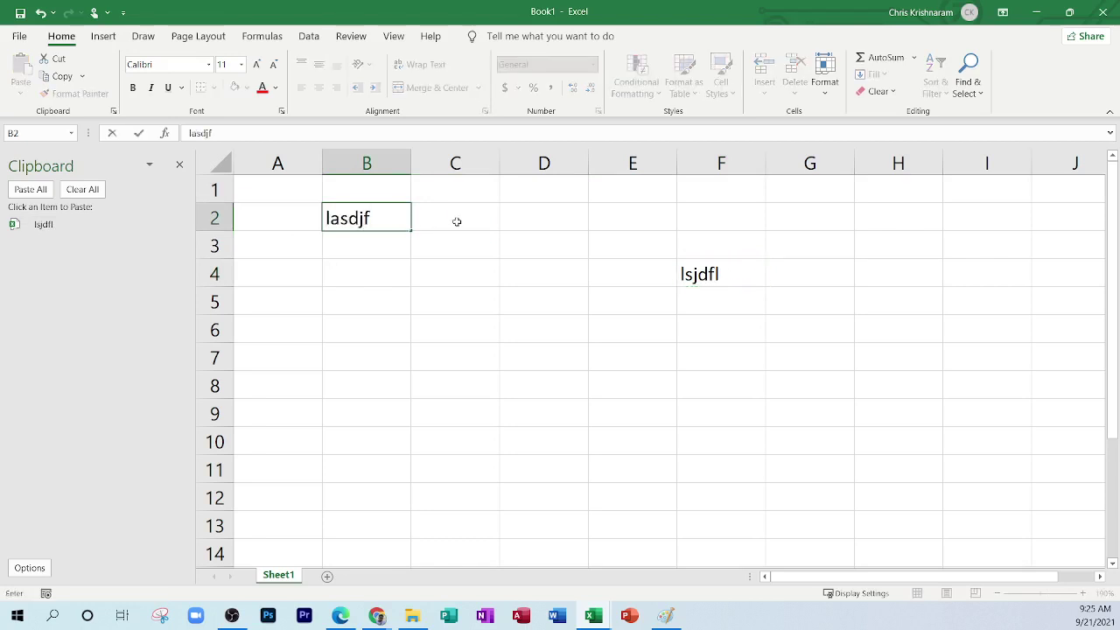
click(457, 222)
right_click(367, 219)
click(410, 218)
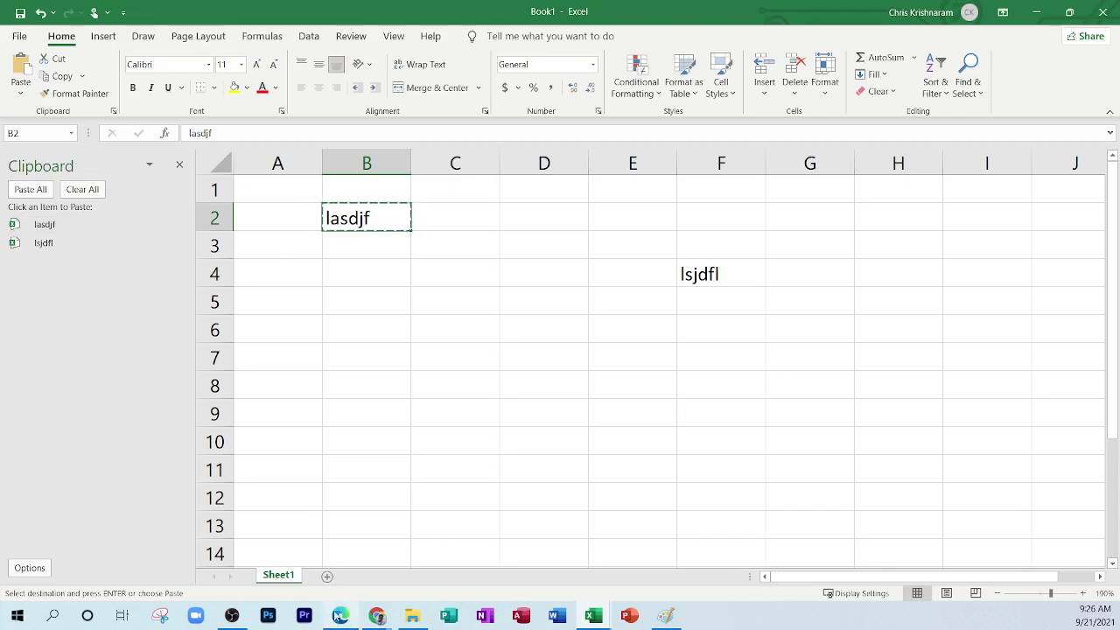
Step: Type the word cut into D2 and cut it from the right-click menu
click(443, 223)
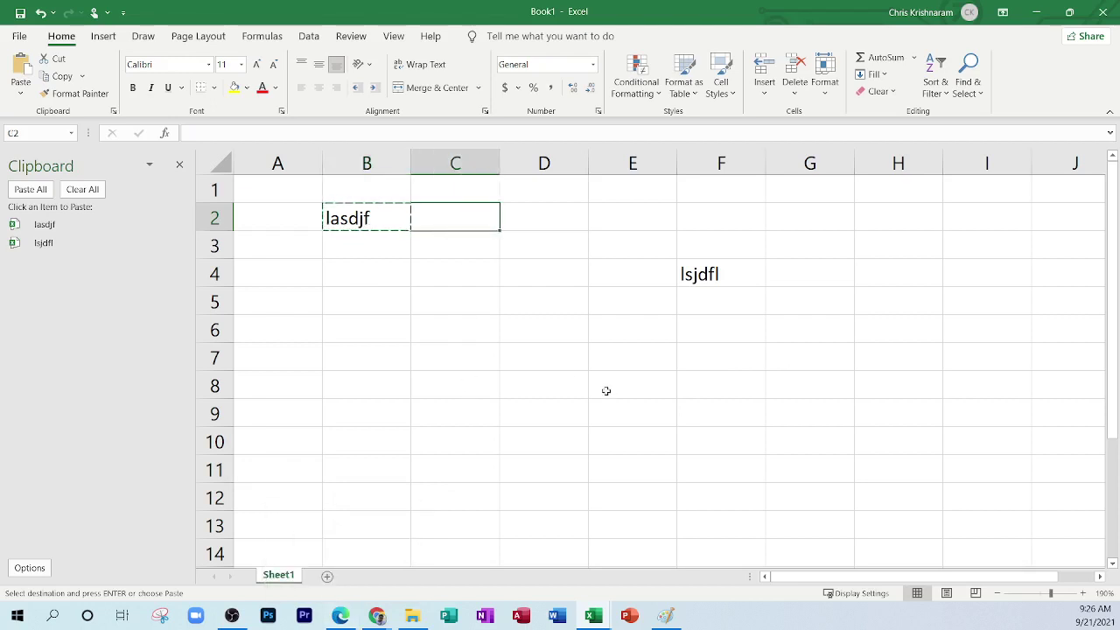
click(560, 220)
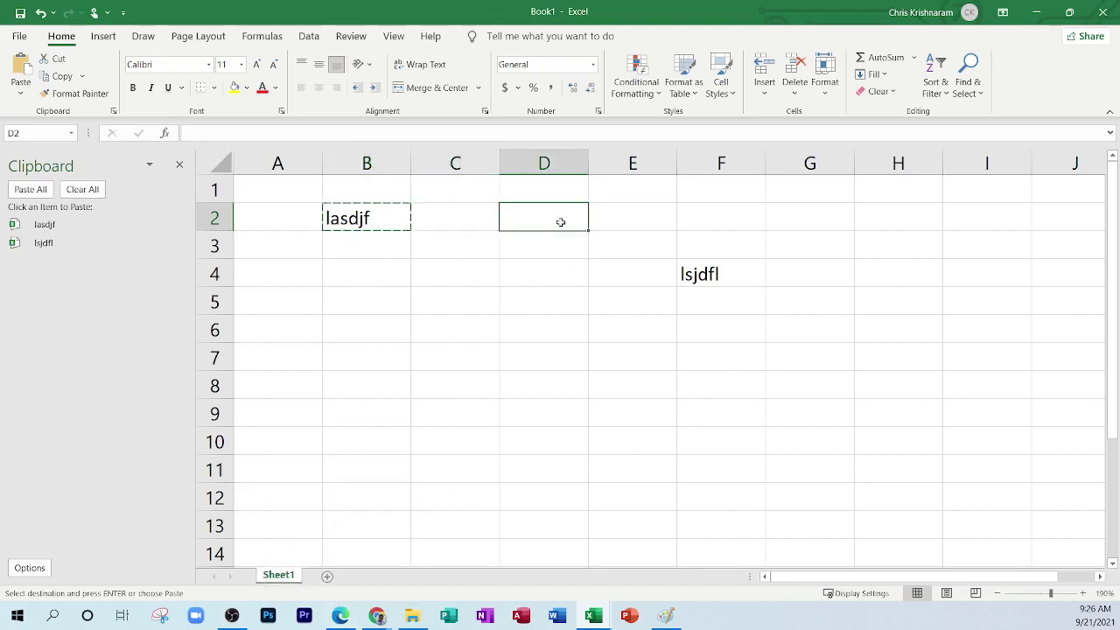
text(cut)
key(Return)
key(Up)
key(Up)
key(Down)
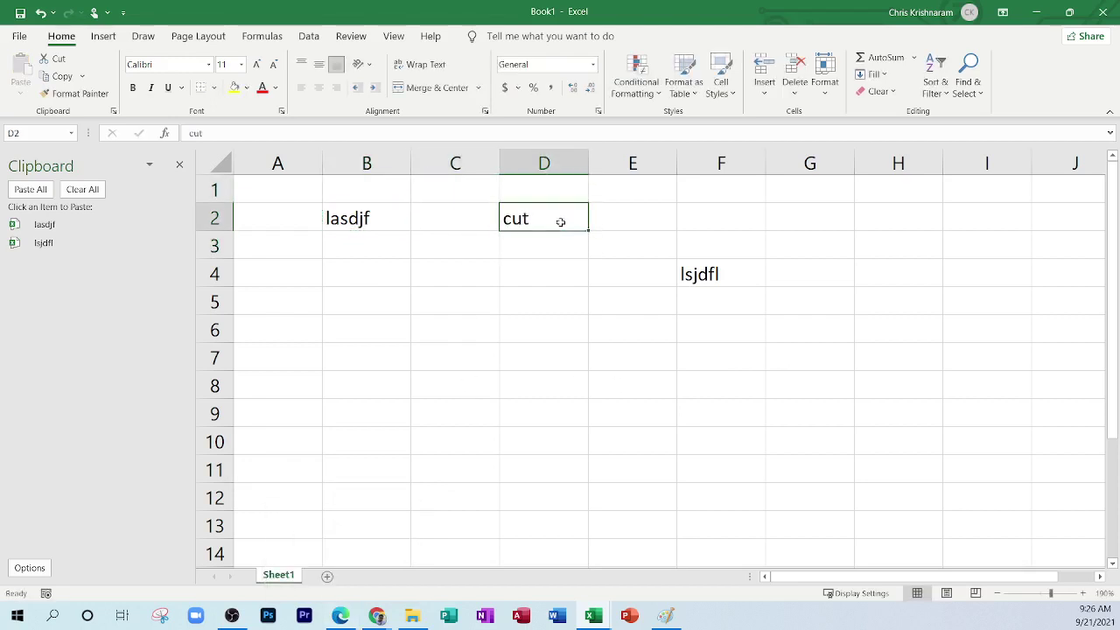
right_click(560, 222)
click(579, 191)
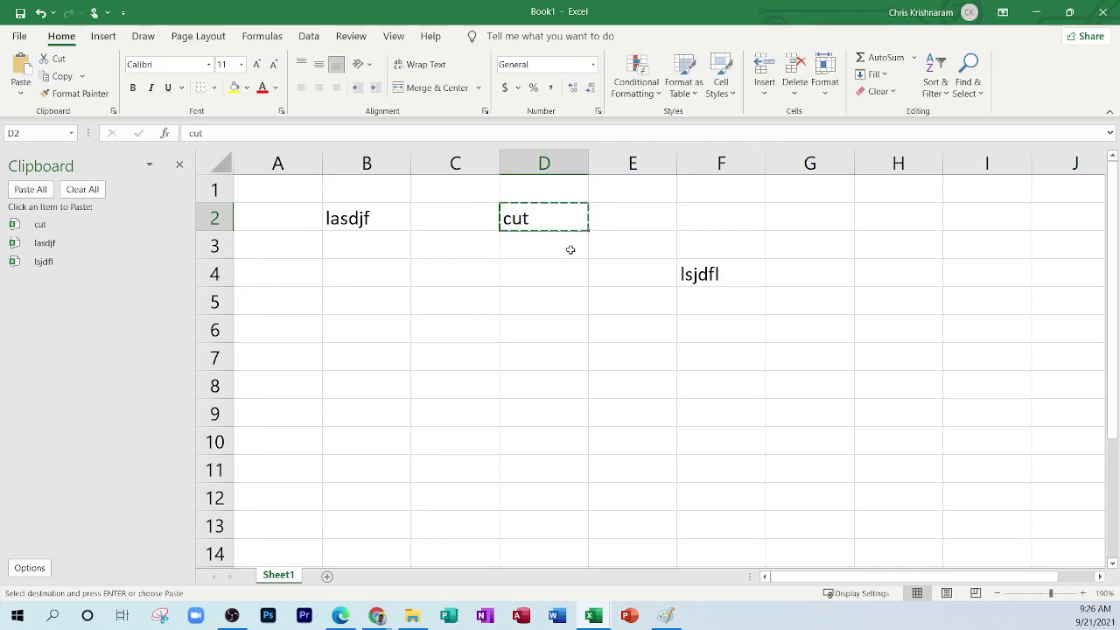
Step: Paste the cut word into D5, then press Ctrl+X on it and Esc to cancel the marquee
click(569, 295)
key(ctrl+v)
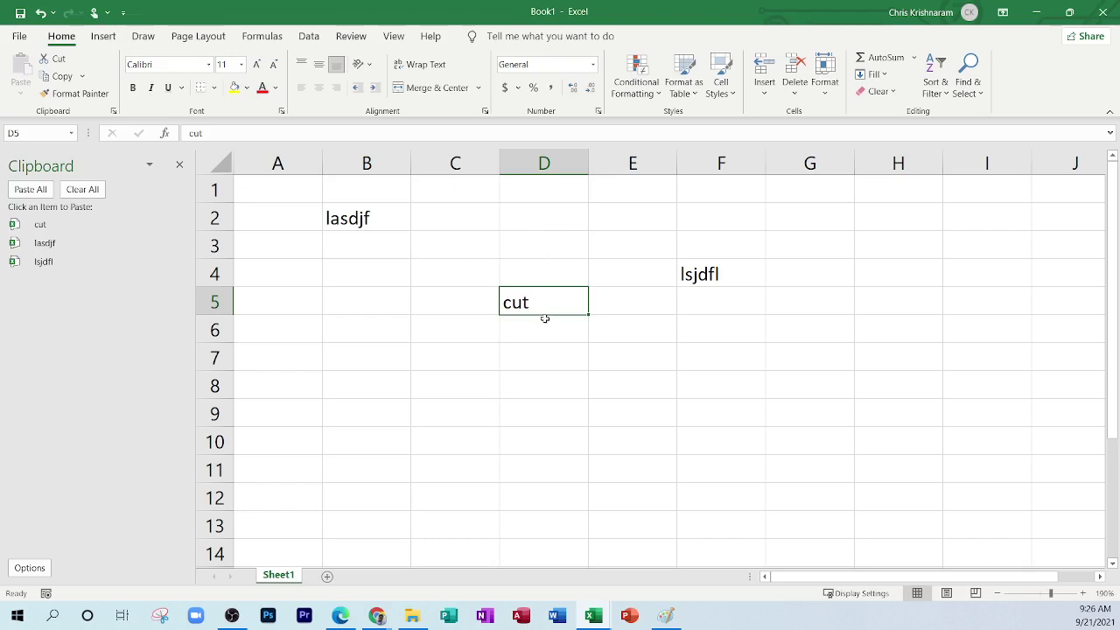
key(ctrl+x)
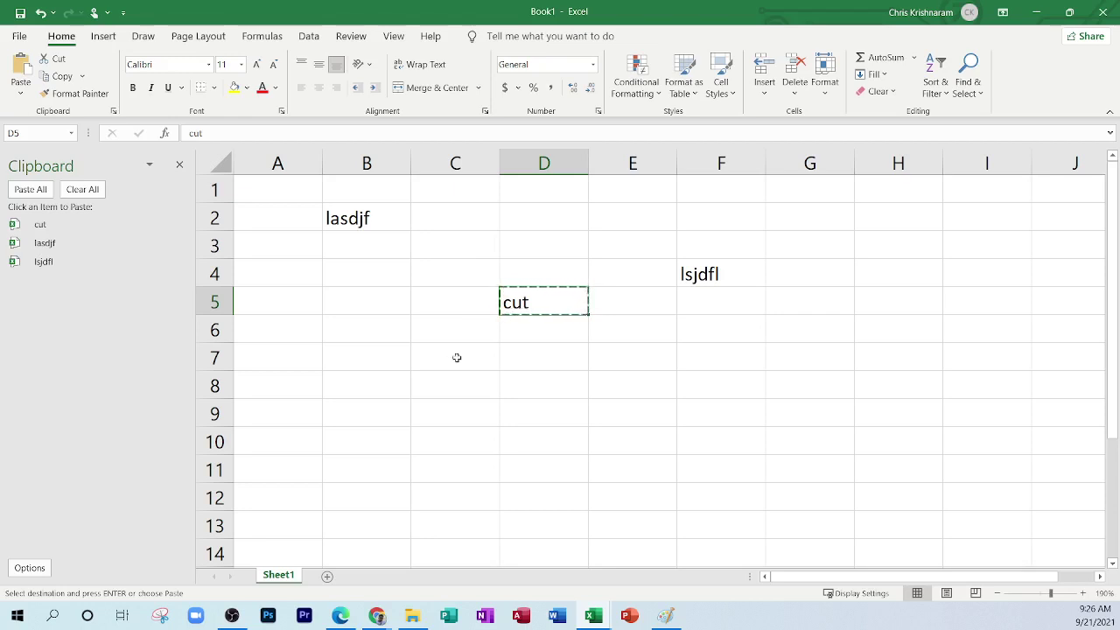
key(Escape)
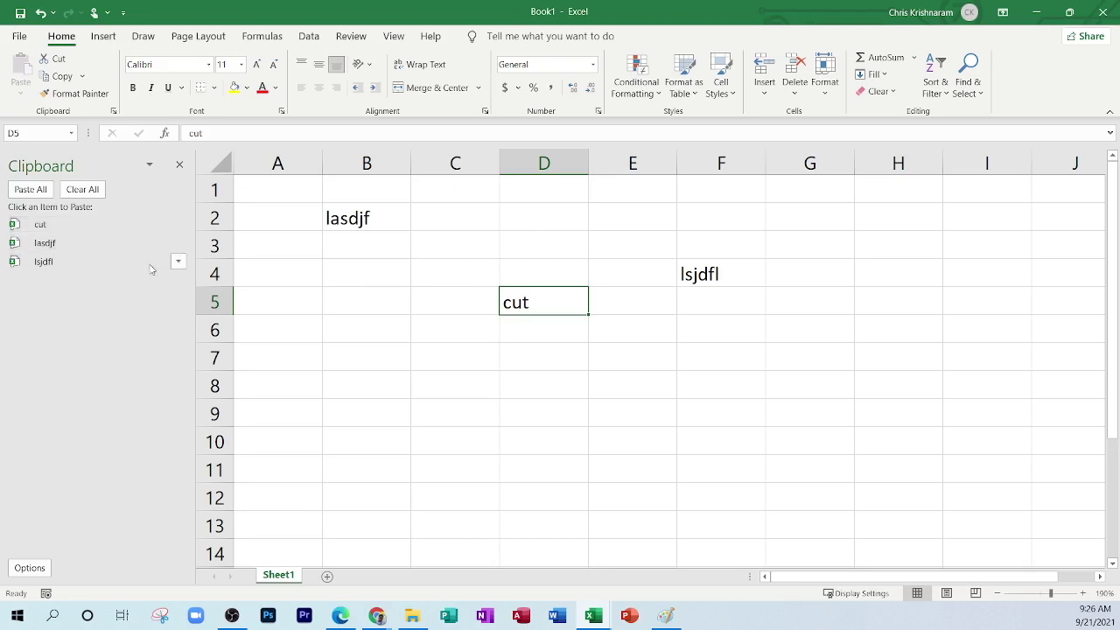
Step: Paste 'cut' from the Clipboard pane into H2 through H6, then select B1:H7 and click B8
click(910, 210)
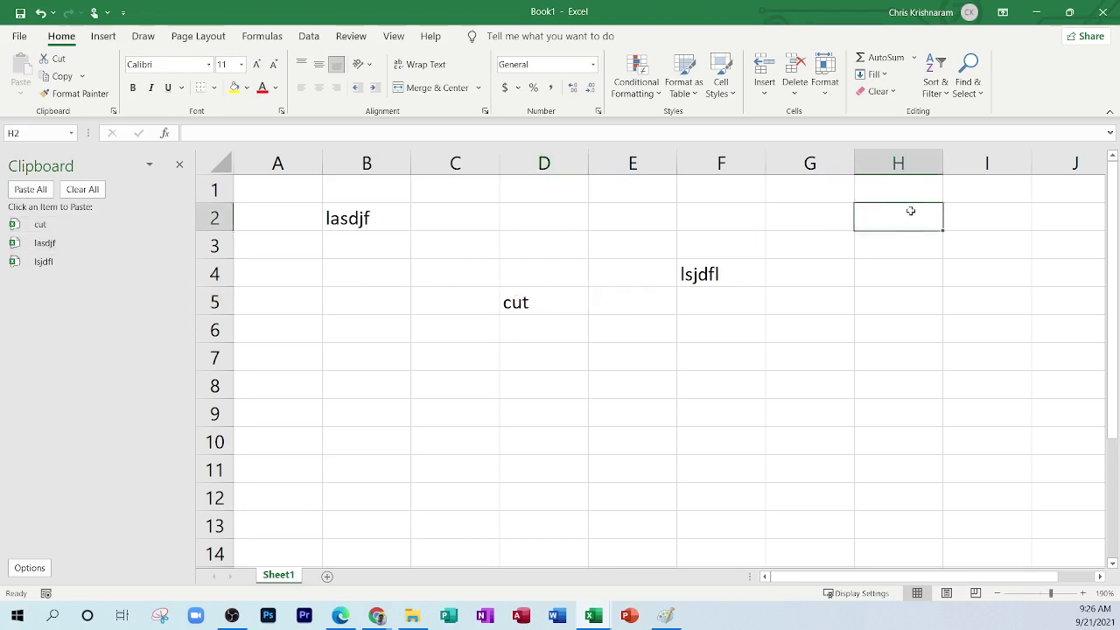
click(39, 226)
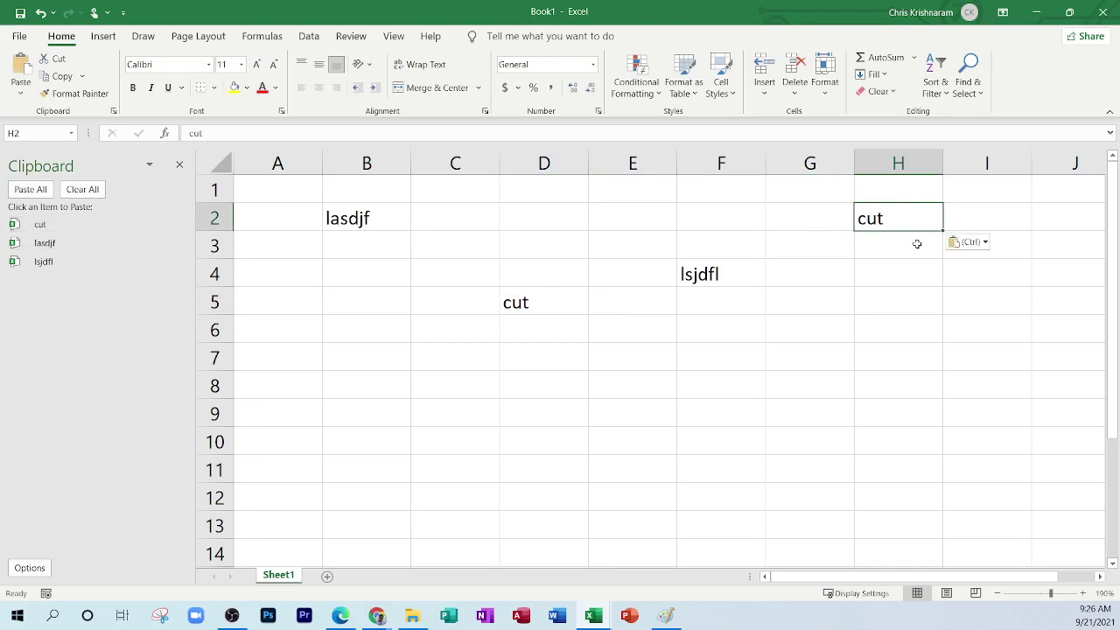
click(905, 245)
click(39, 225)
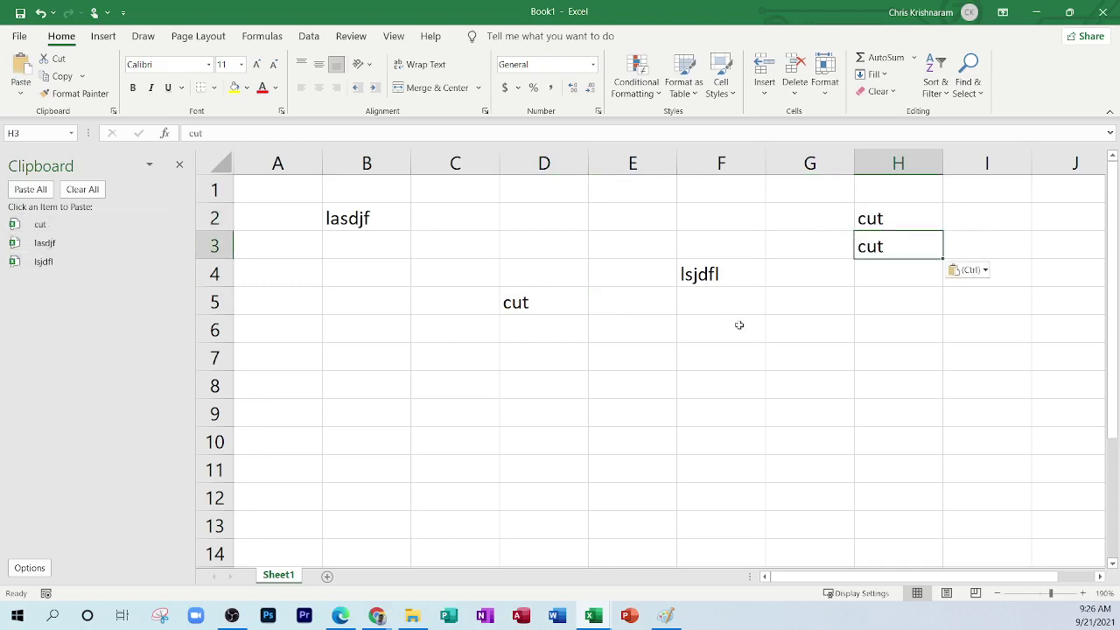
click(894, 274)
click(40, 225)
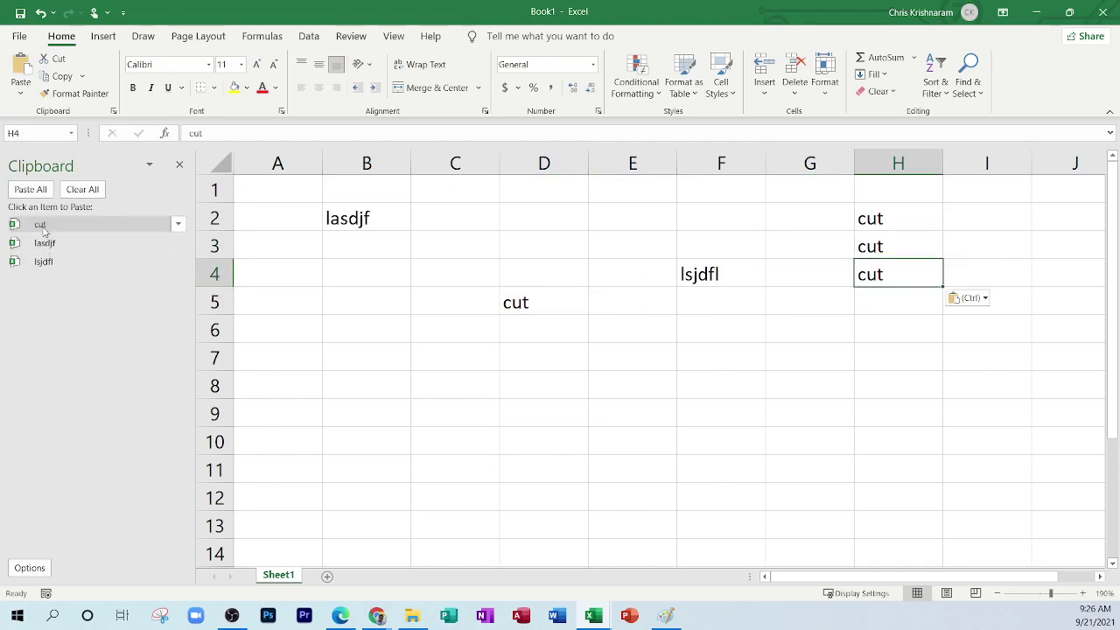
click(875, 305)
click(34, 227)
click(862, 330)
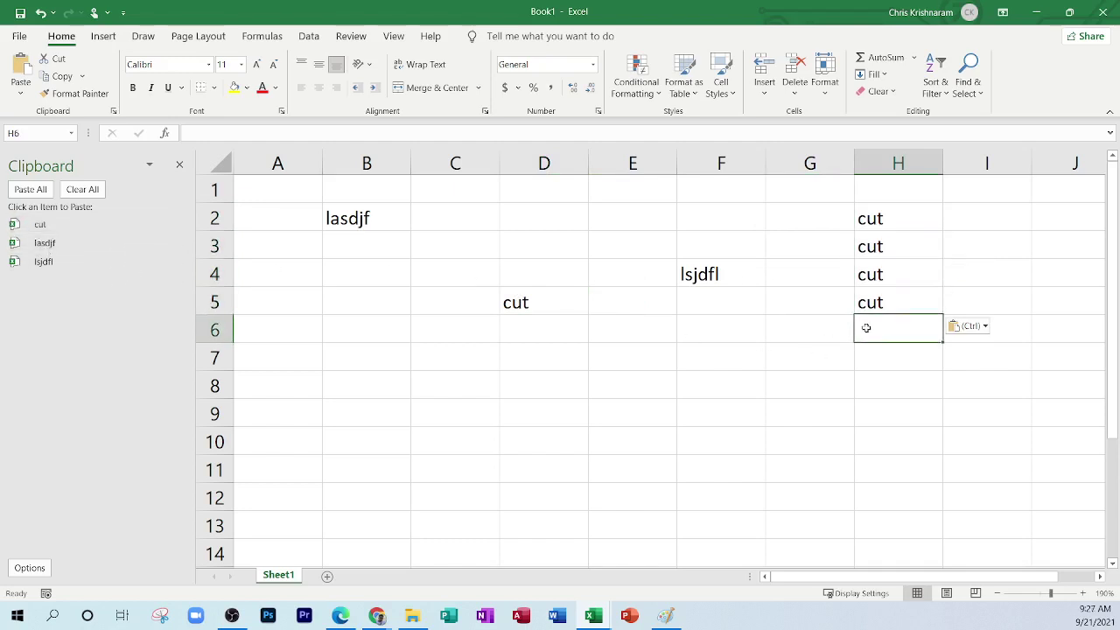
click(44, 225)
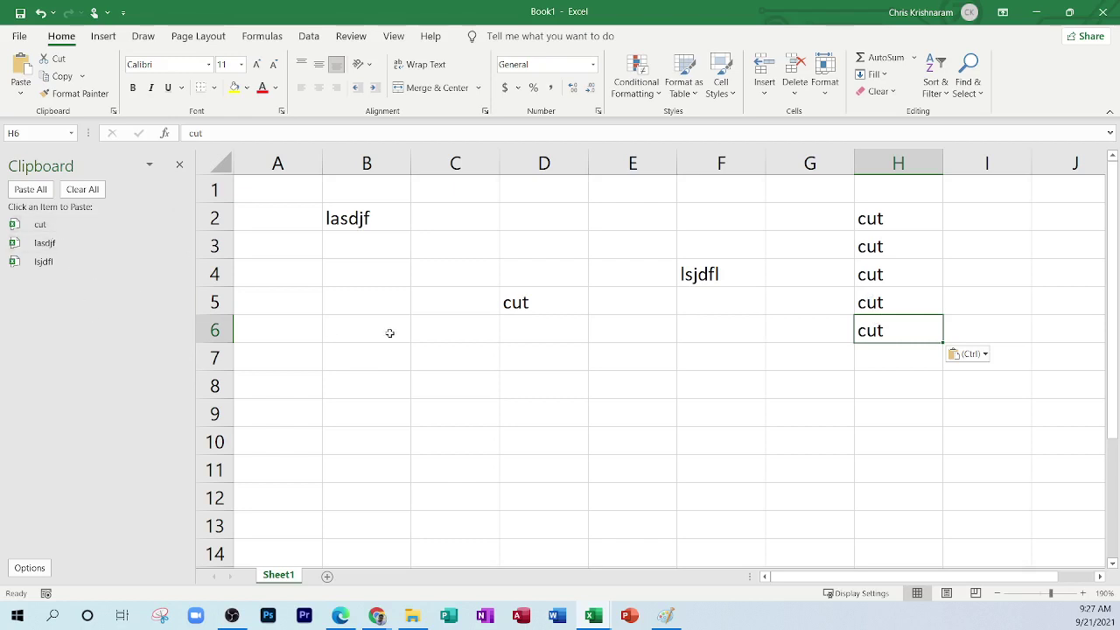
drag(357, 190, 905, 364)
click(394, 376)
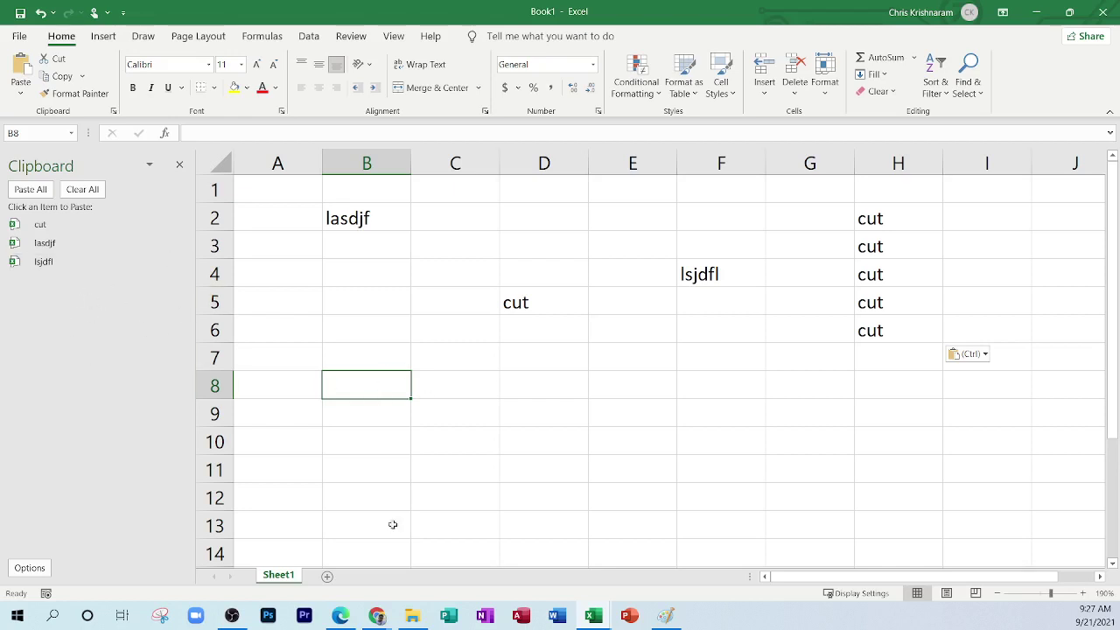
Step: Pen-underline a phrase in the Edge PDF's clipboard explanation, then return to Book1 in Excel
click(340, 615)
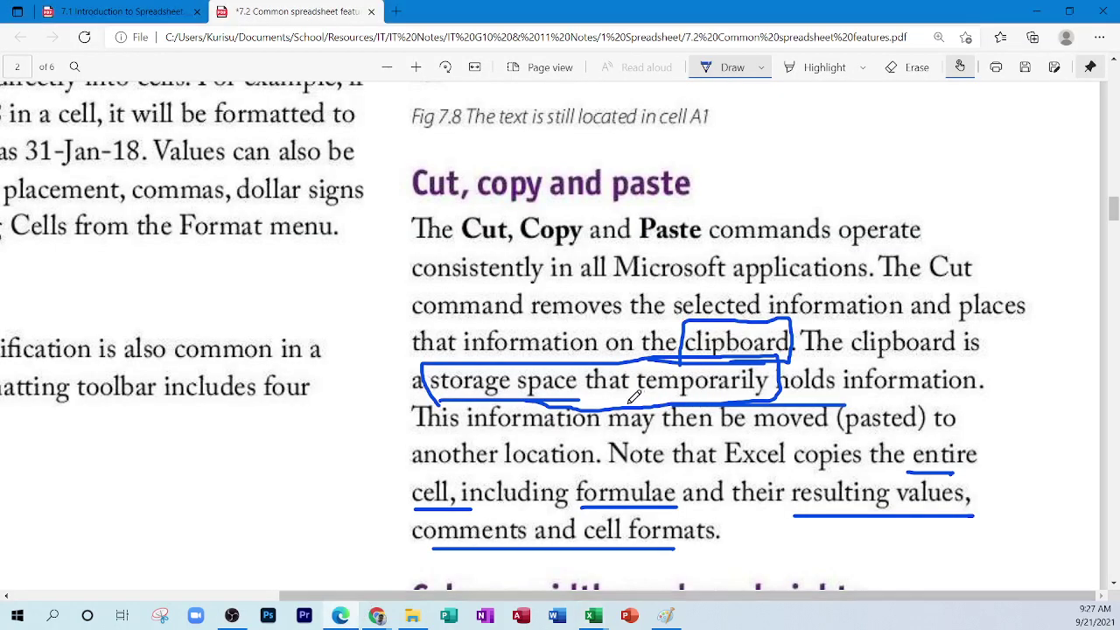
drag(628, 404, 758, 400)
mouse_move(600, 606)
click(634, 551)
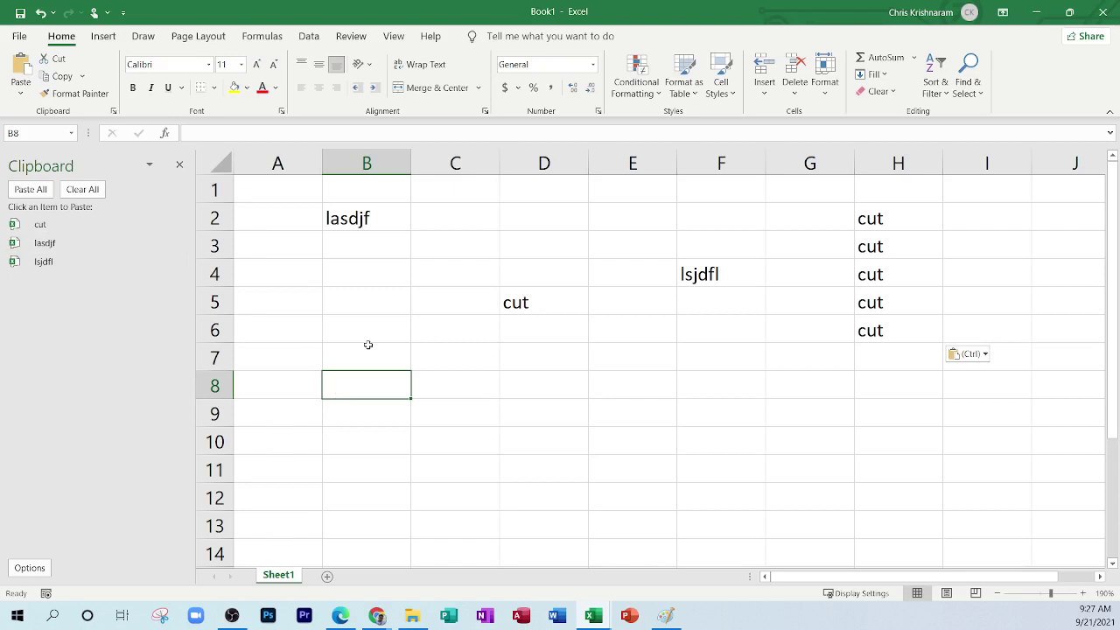
Step: Copy lasdjf from B2, cut from D5 and lsjdfl from F4 in turn, three times over
click(373, 219)
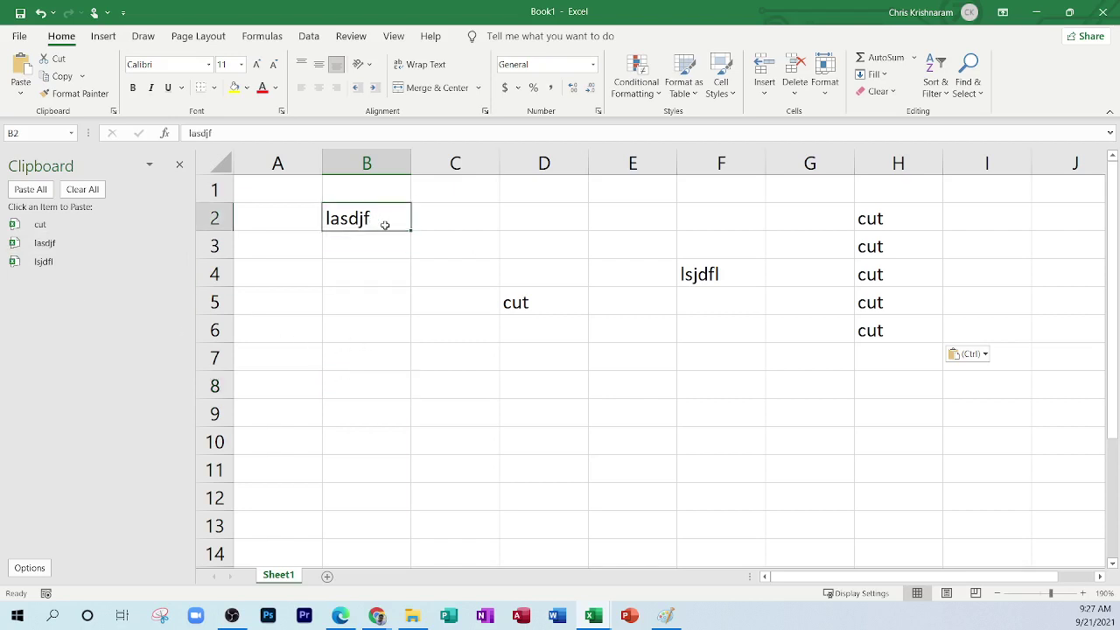
key(ctrl+c)
click(514, 303)
key(ctrl+c)
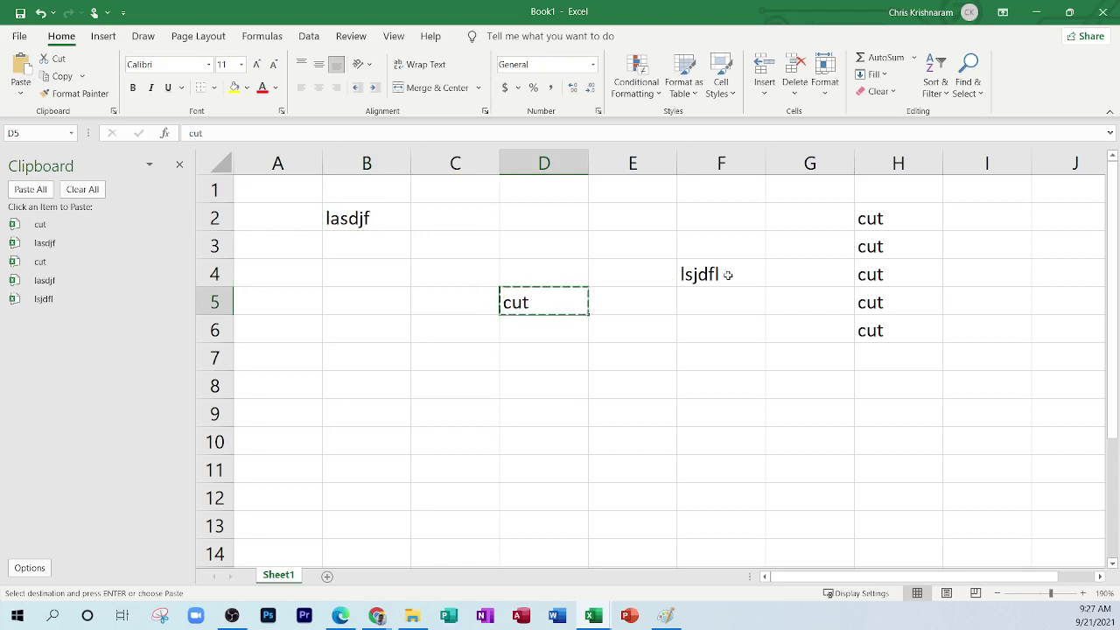
click(727, 274)
key(ctrl+c)
click(342, 218)
key(ctrl+c)
click(523, 310)
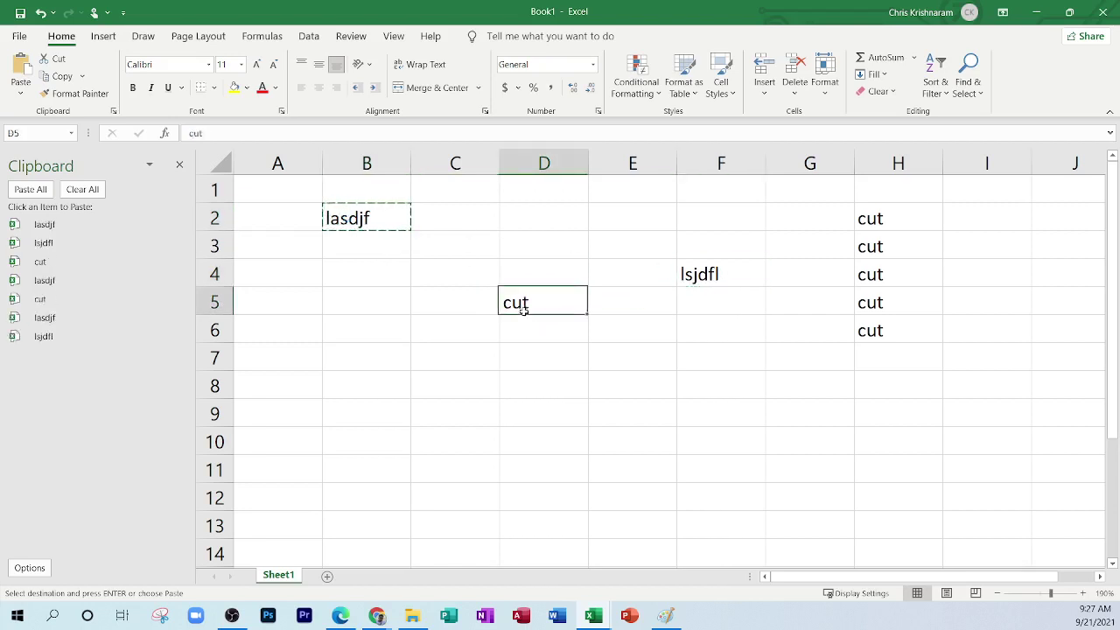
key(ctrl+c)
click(681, 277)
key(ctrl+c)
click(365, 219)
key(ctrl+c)
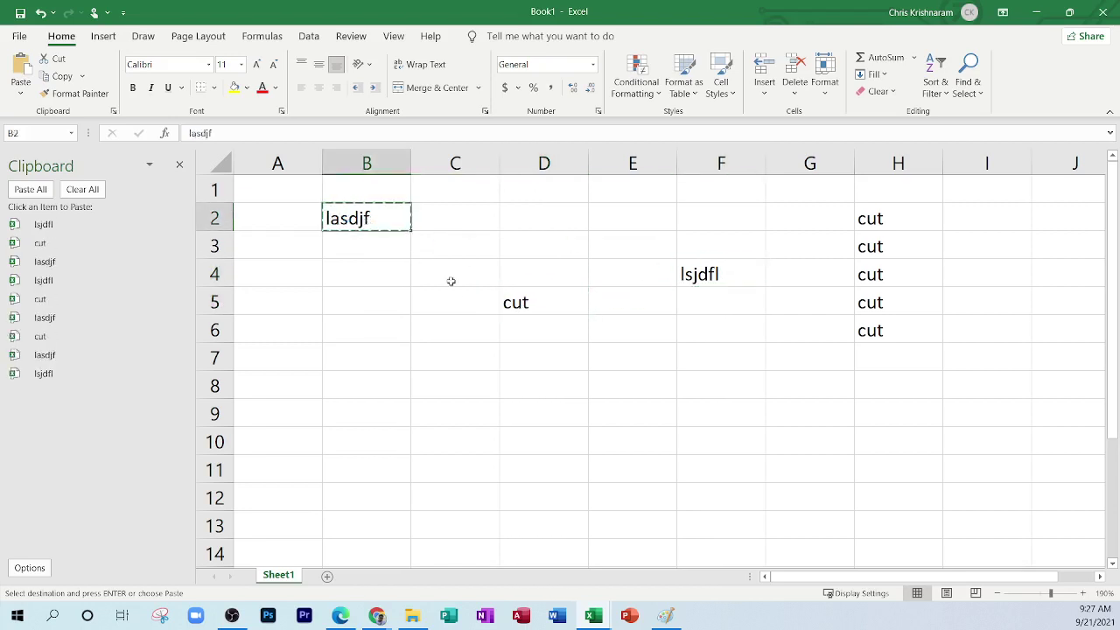
click(513, 303)
key(ctrl+c)
click(706, 274)
key(ctrl+c)
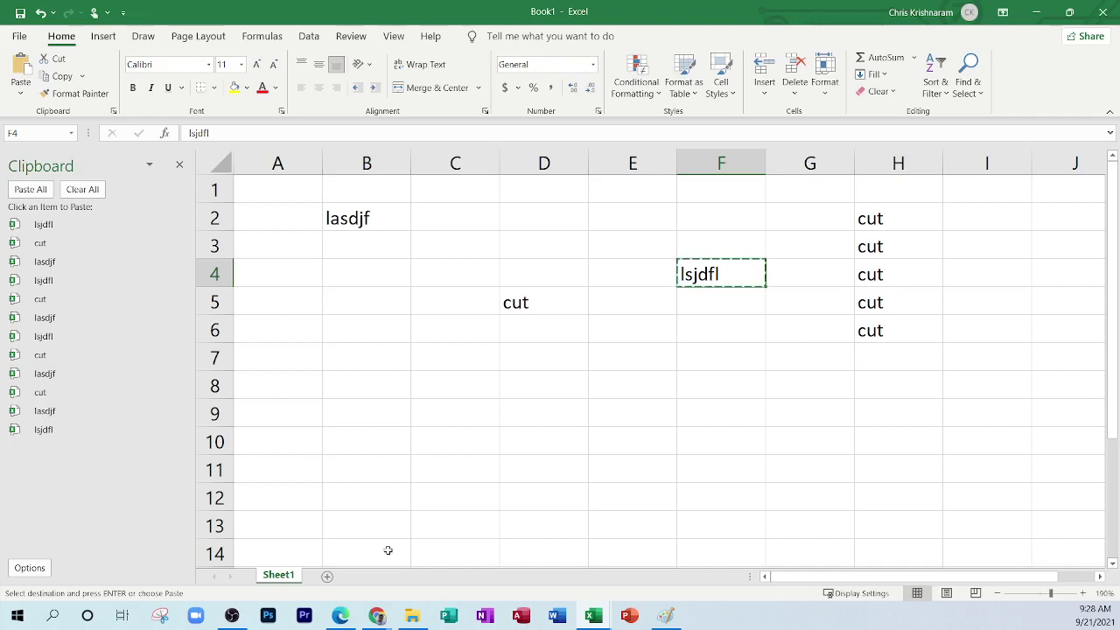
click(340, 615)
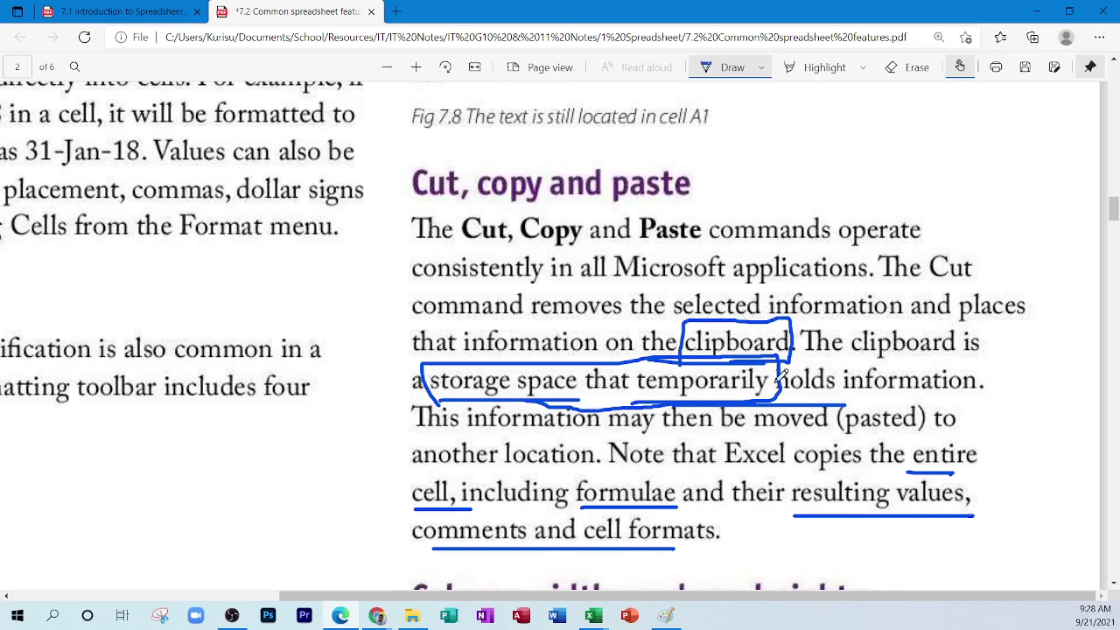
click(1035, 10)
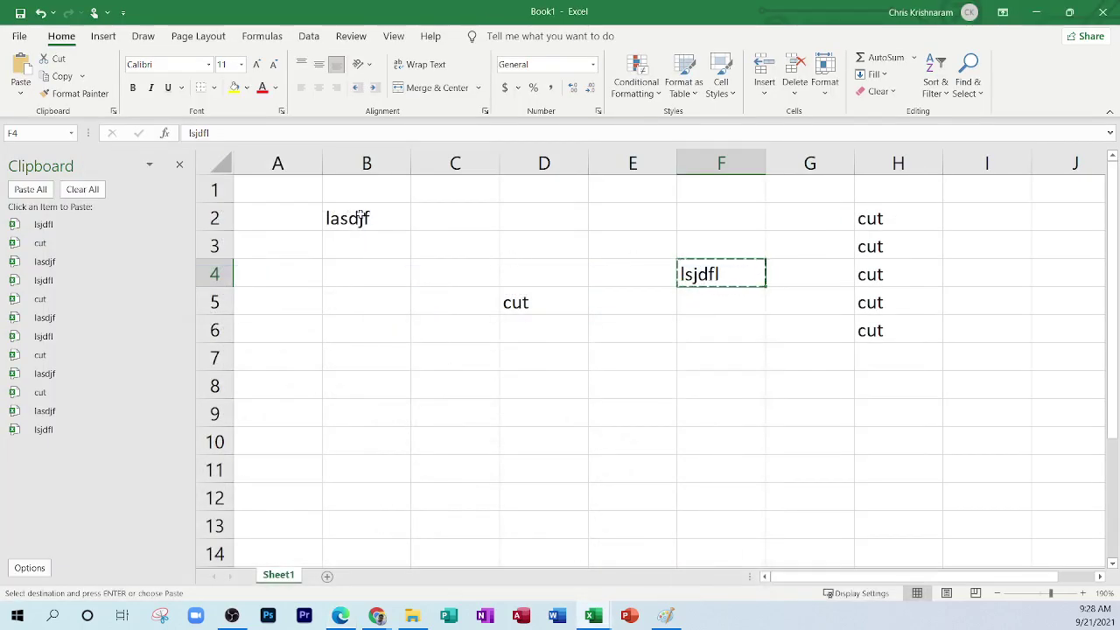
Step: Close the Clipboard pane and replace B2's entry with the word type
click(360, 216)
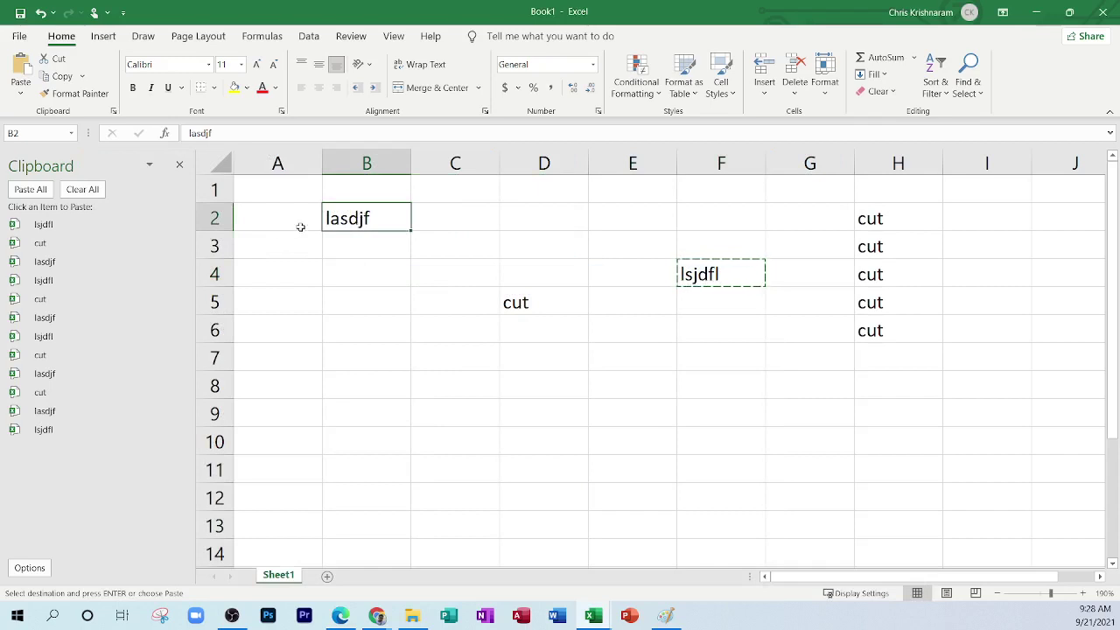
click(179, 166)
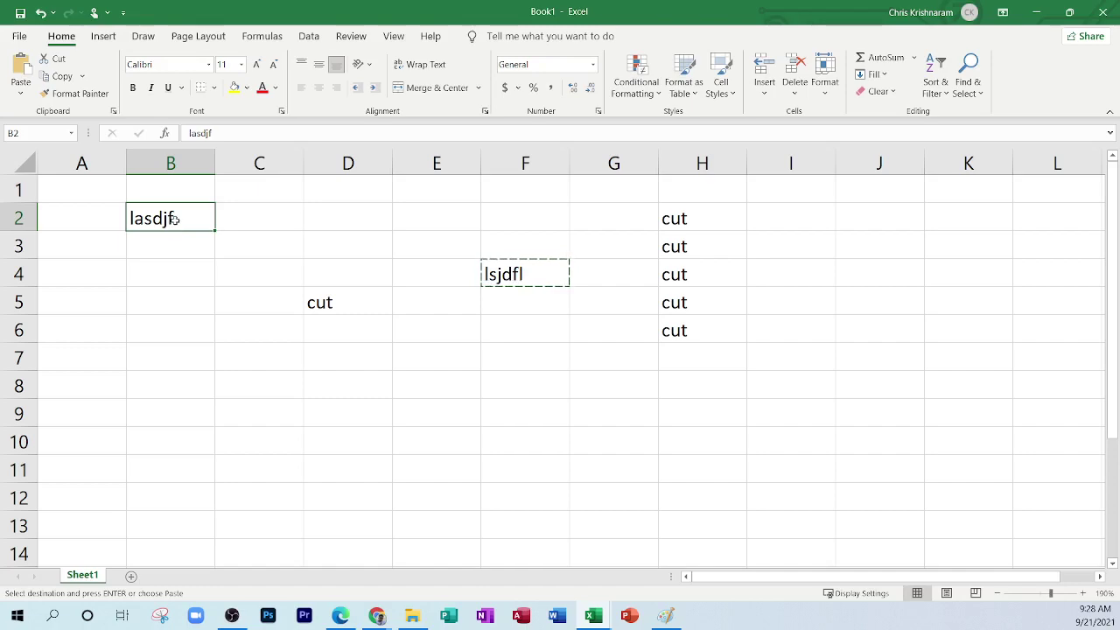
right_click(175, 221)
key(Escape)
ctrl+scroll(233, 288, up, 7)
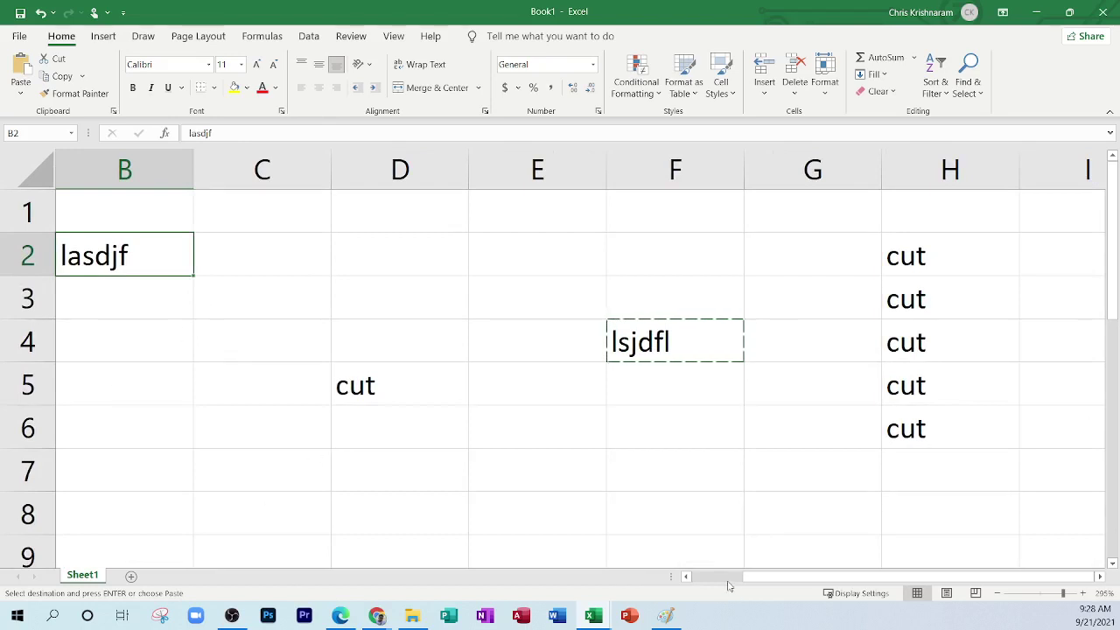
scroll(730, 587, left, 1)
text(type)
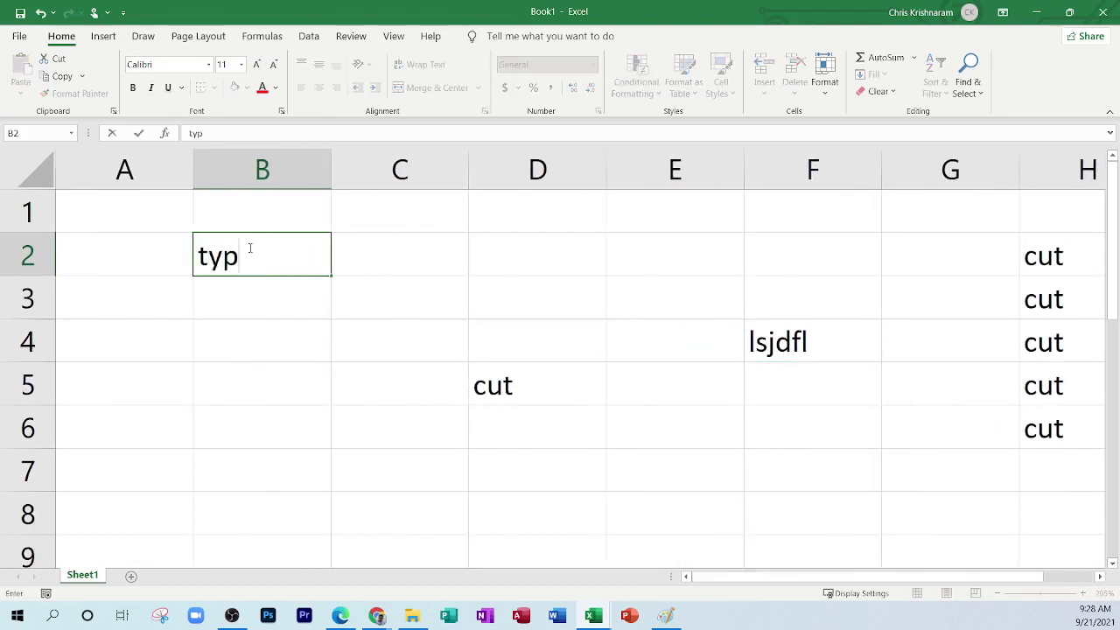
key(Return)
Step: Make B2's 'type' bold, italic, underlined red on yellow fill, and add a new comment
click(249, 249)
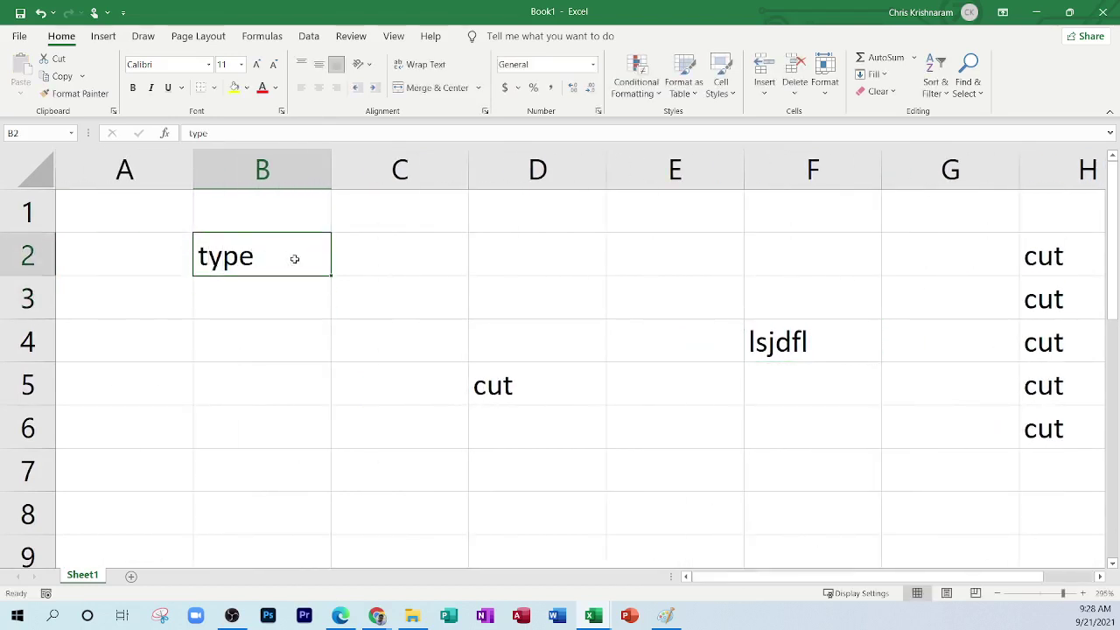
click(133, 86)
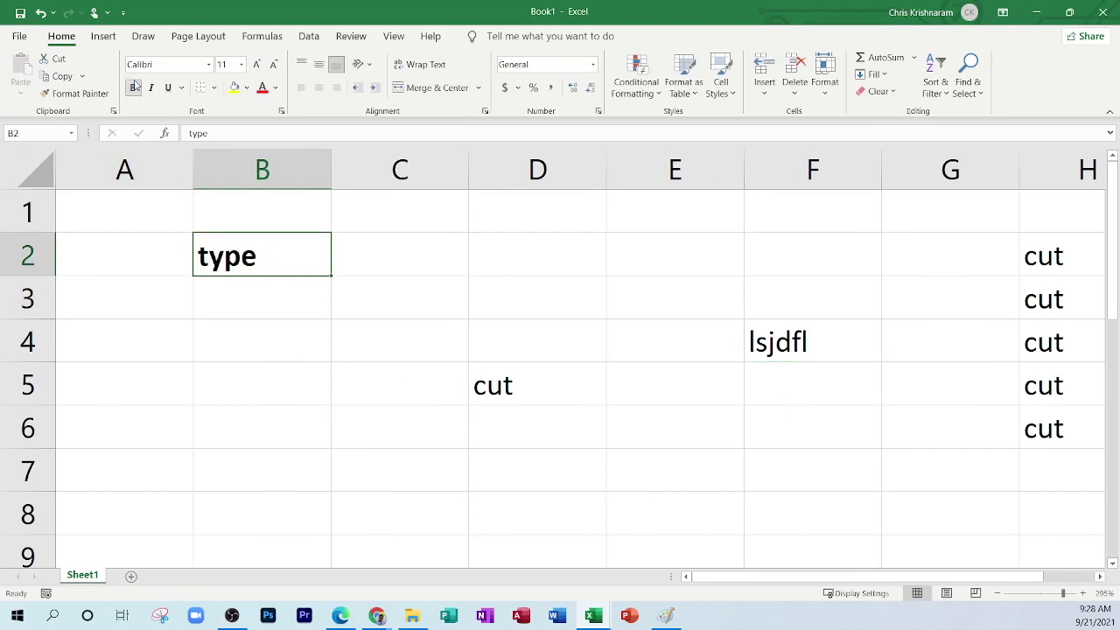
click(151, 88)
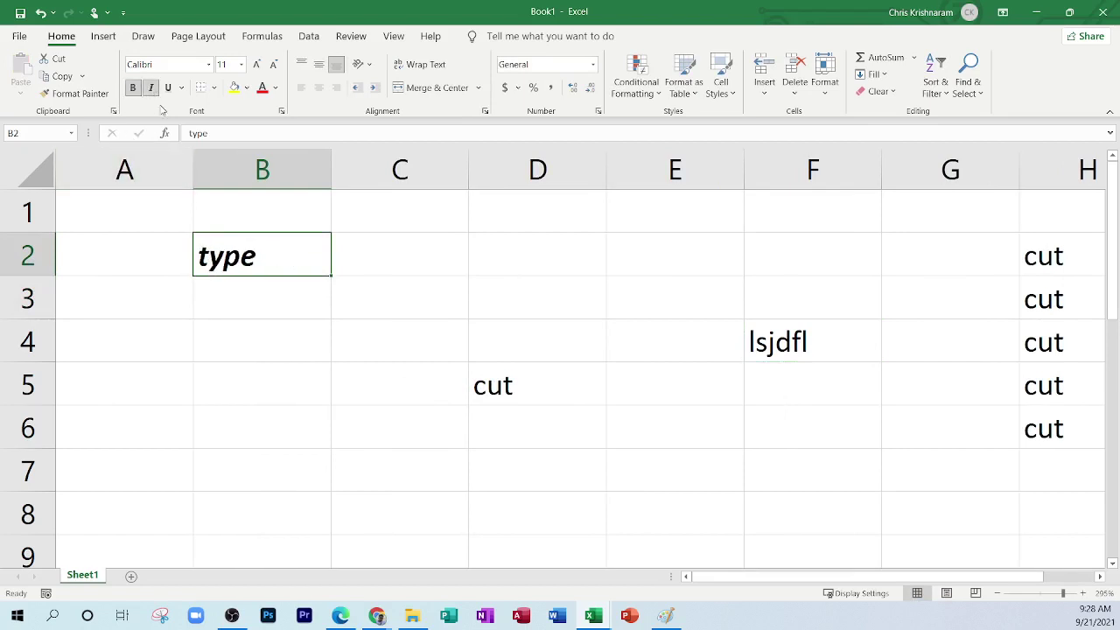
click(168, 87)
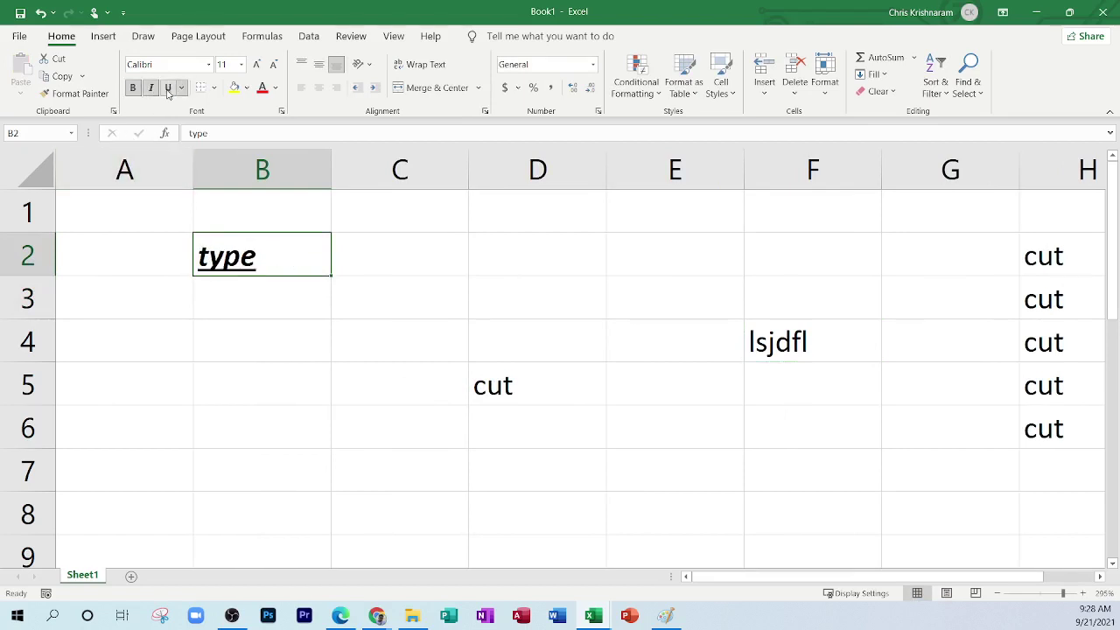
click(235, 87)
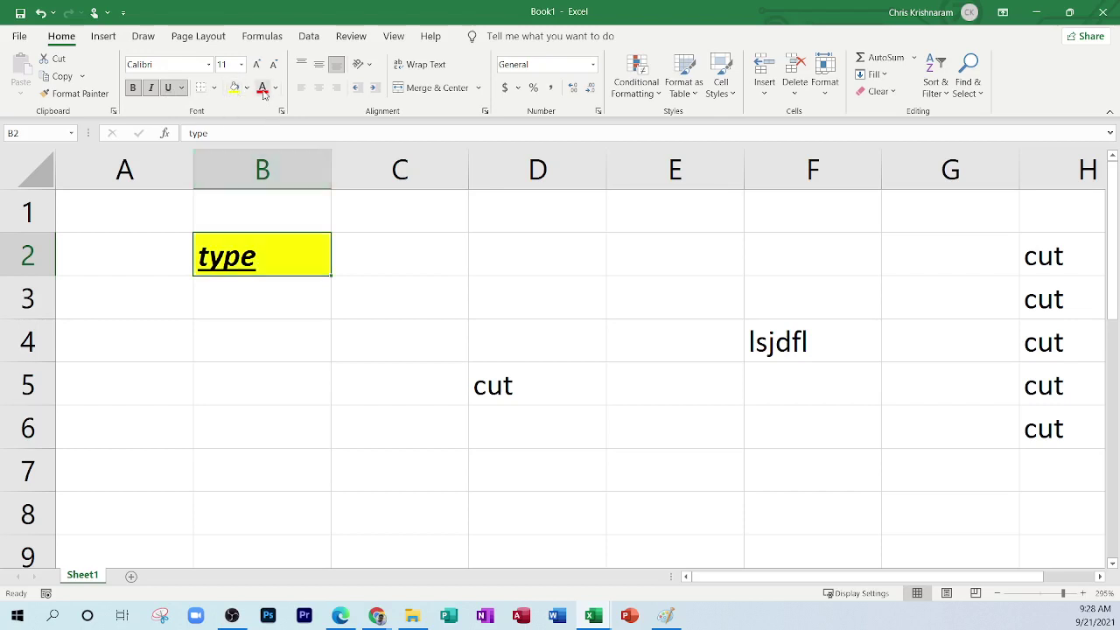
click(261, 87)
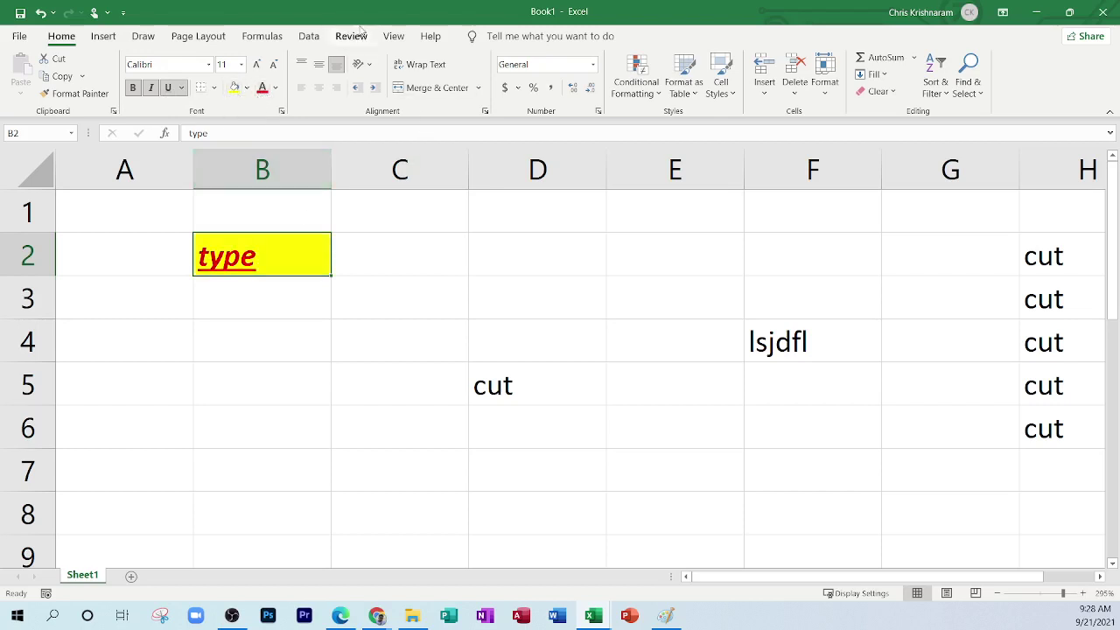
click(355, 36)
click(318, 74)
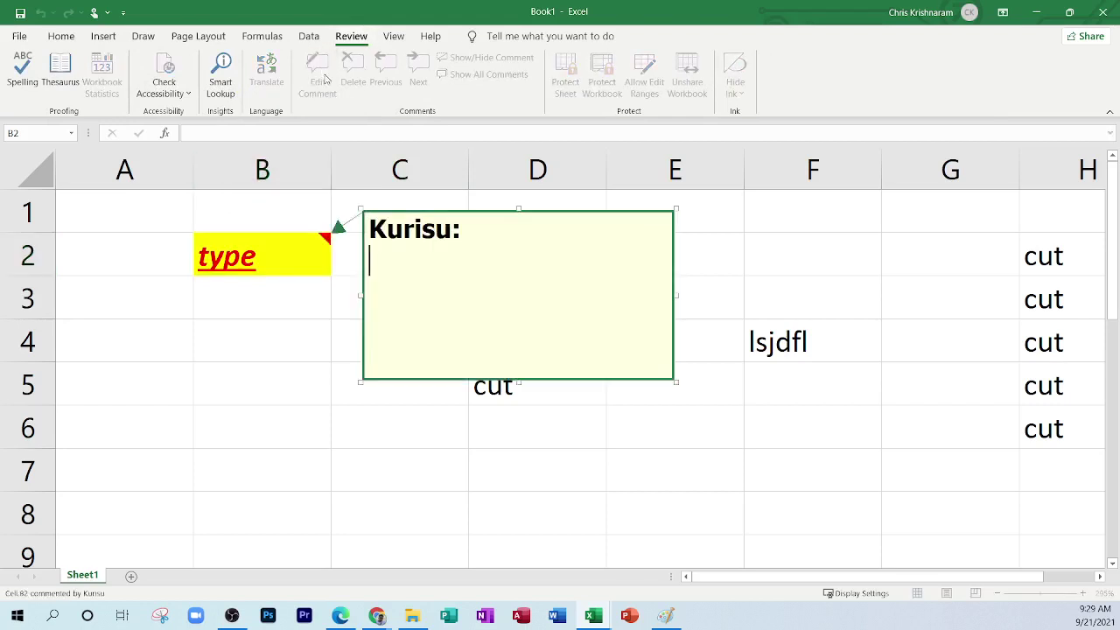
Step: Finish the comment, then center B2 and give it Percentage number format
click(300, 211)
click(292, 267)
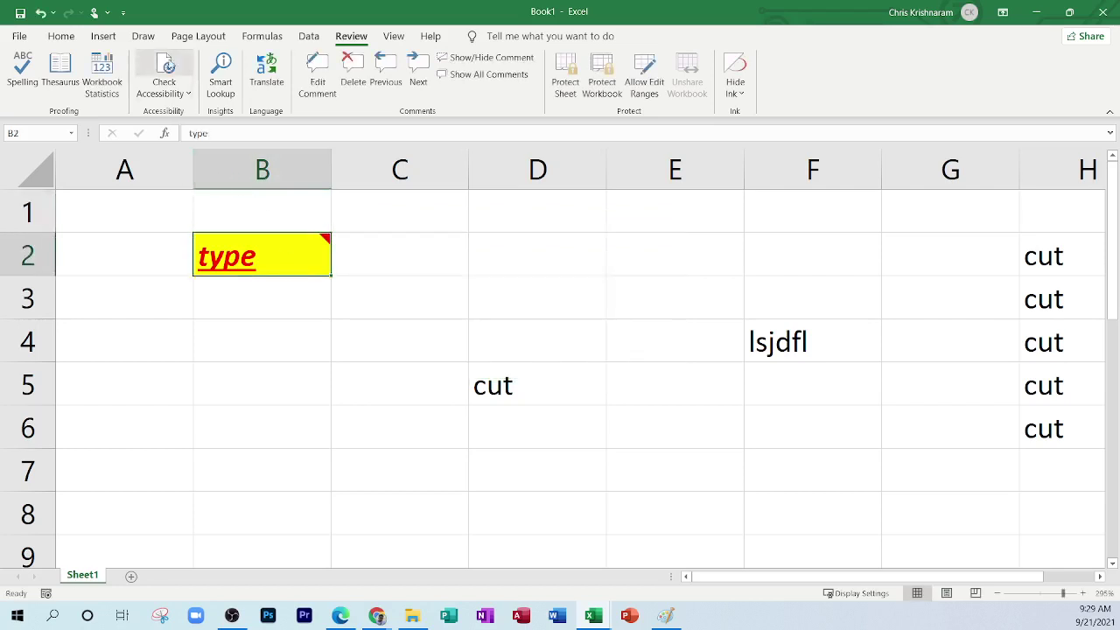
click(62, 36)
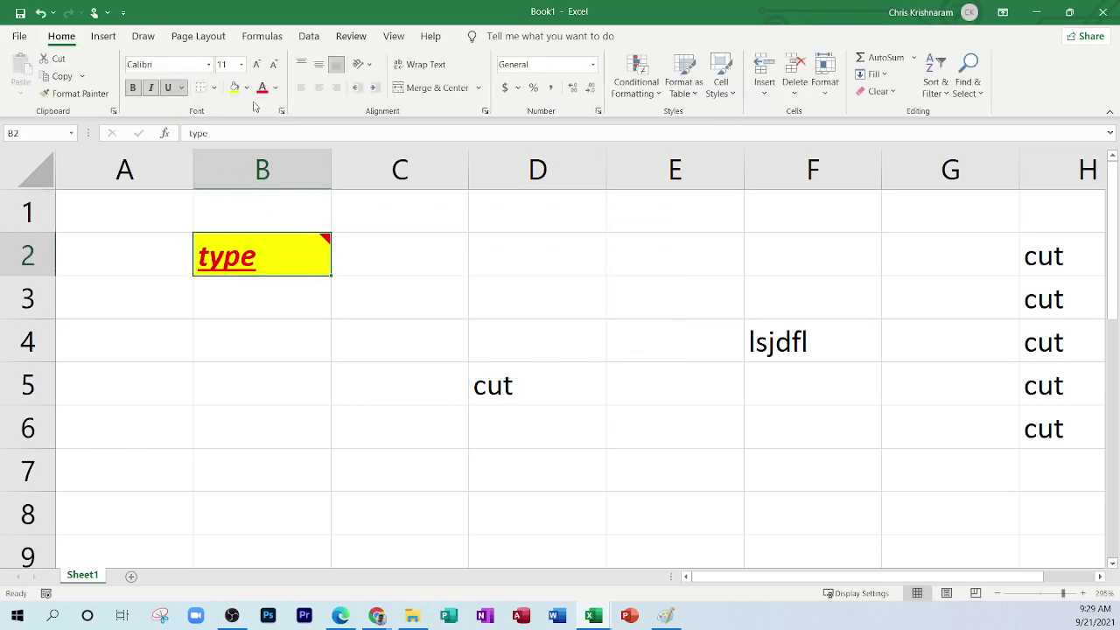
click(318, 87)
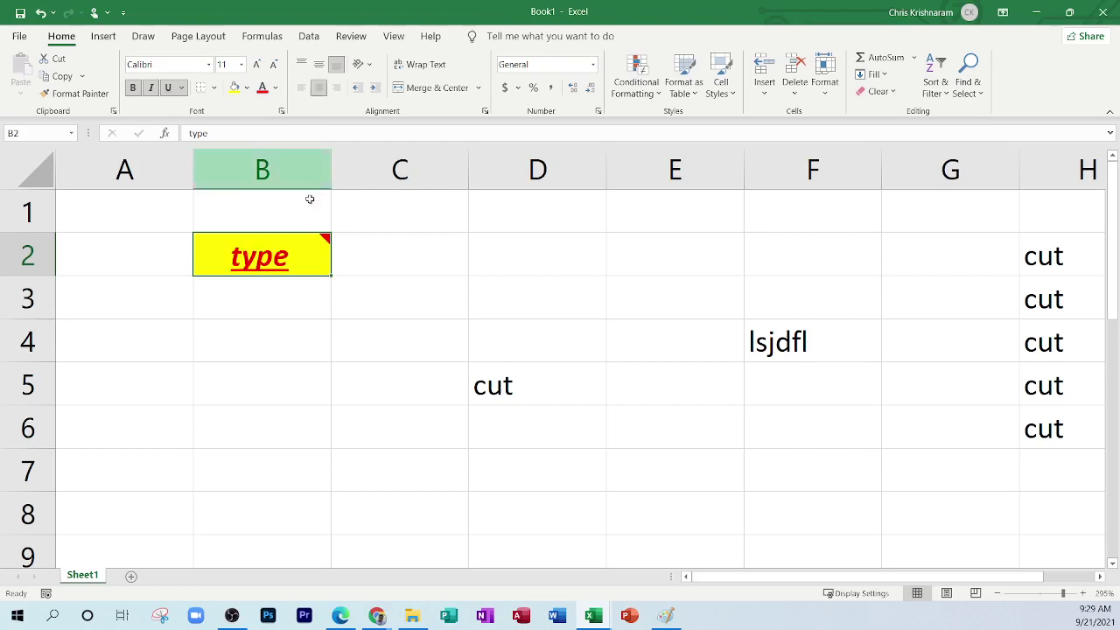
click(504, 87)
click(534, 88)
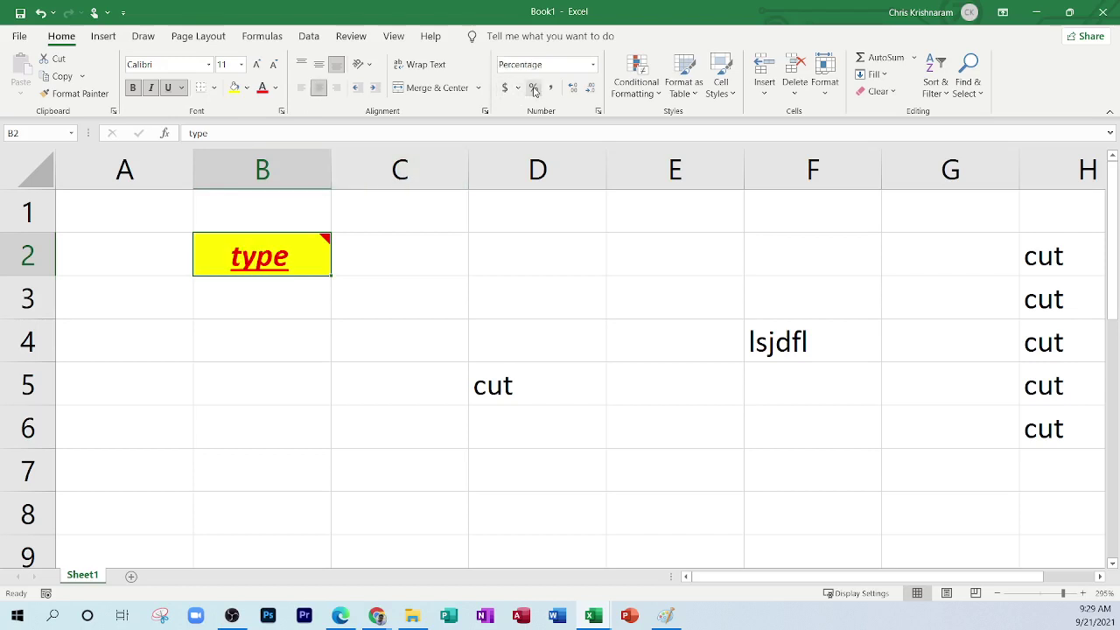
Step: Replace the text in B2 with 54, so it shows 5400%
mouse_move(249, 258)
double_click(289, 259)
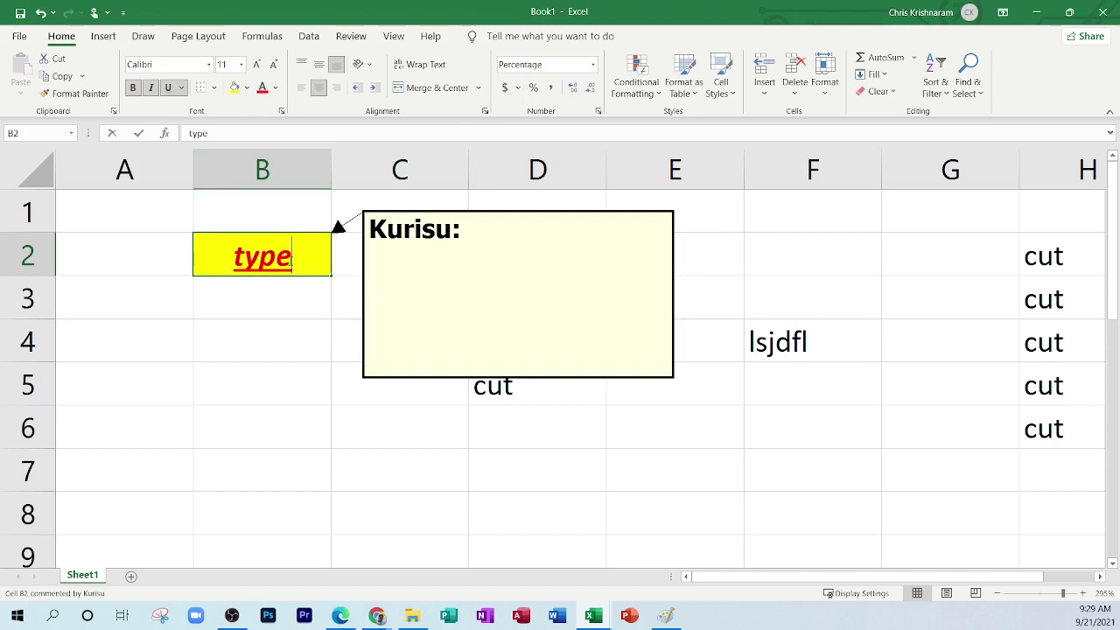
drag(292, 259, 234, 259)
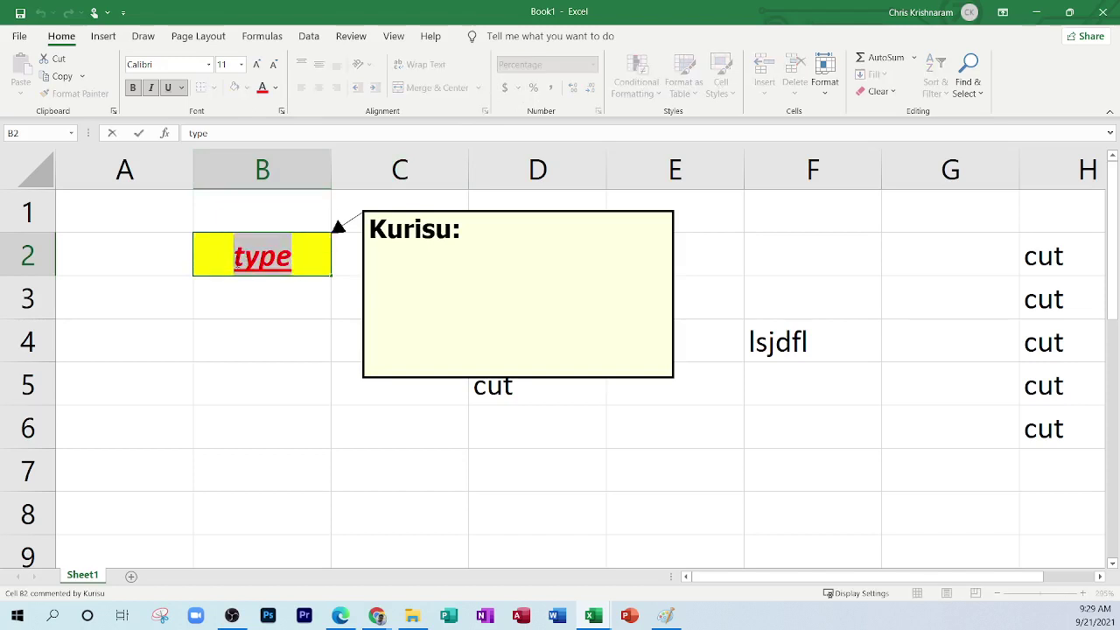
text(54)
click(362, 257)
click(293, 261)
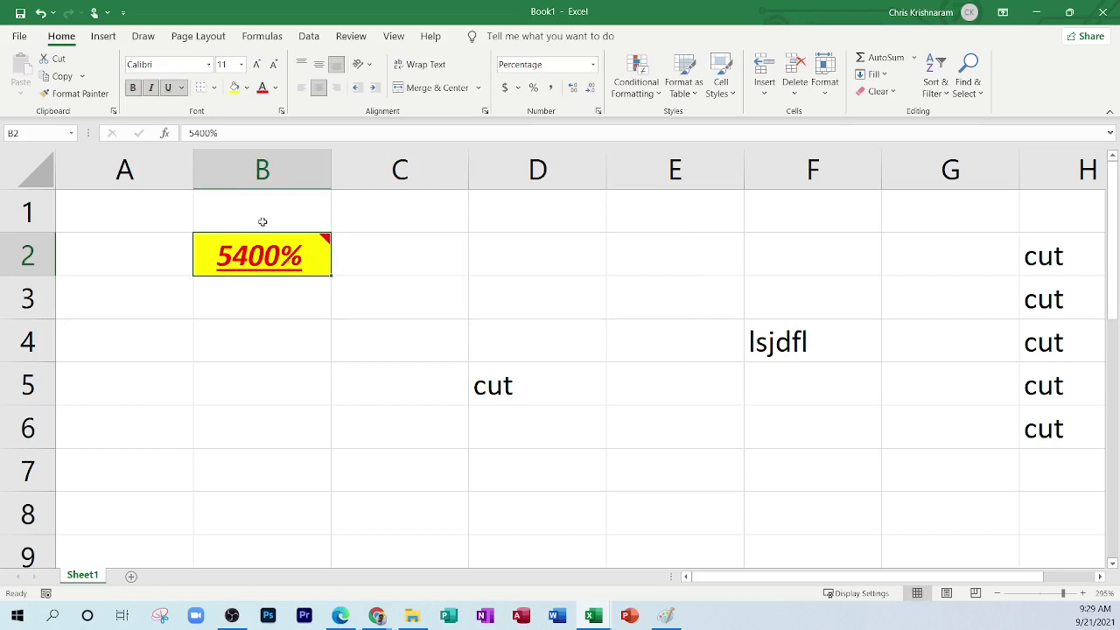
Step: Add all borders and then an outside border to B2
click(213, 88)
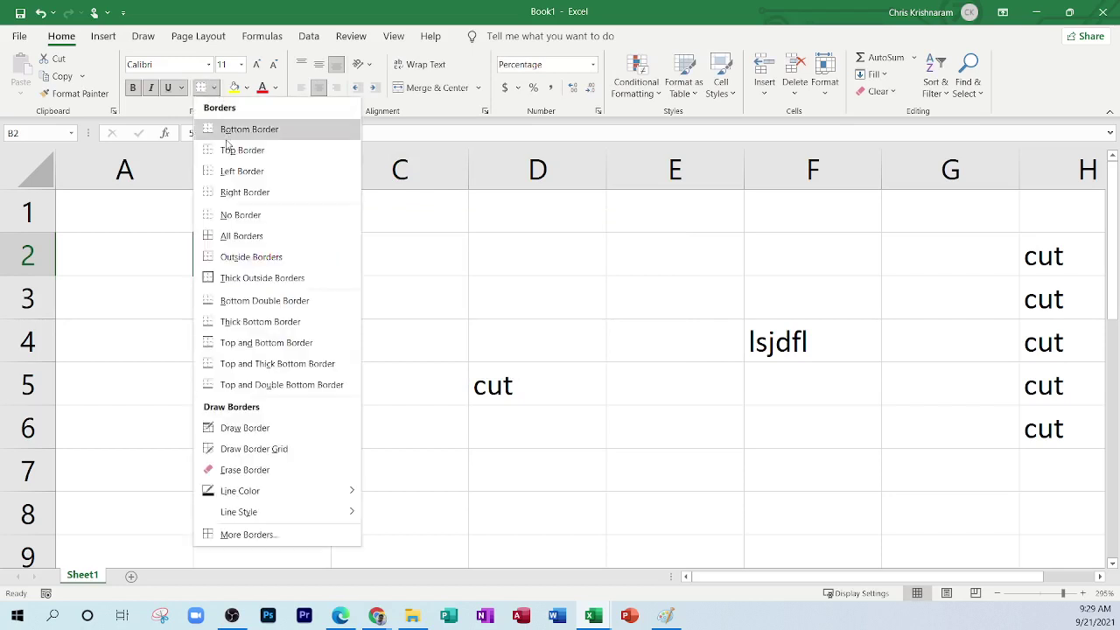
click(240, 235)
click(453, 271)
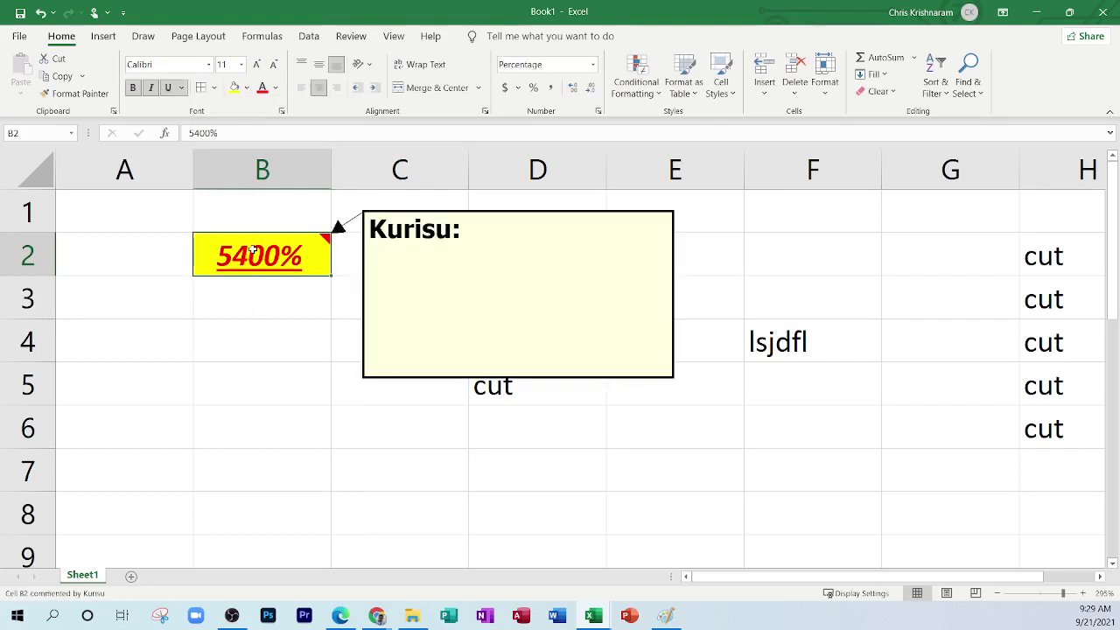
click(264, 315)
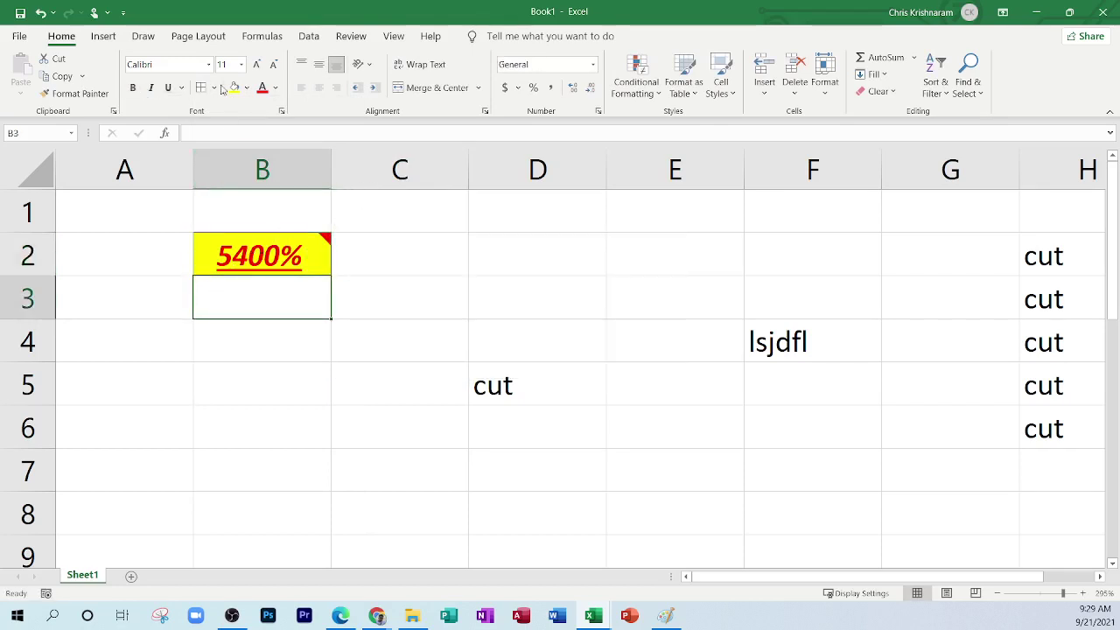
click(249, 252)
click(216, 88)
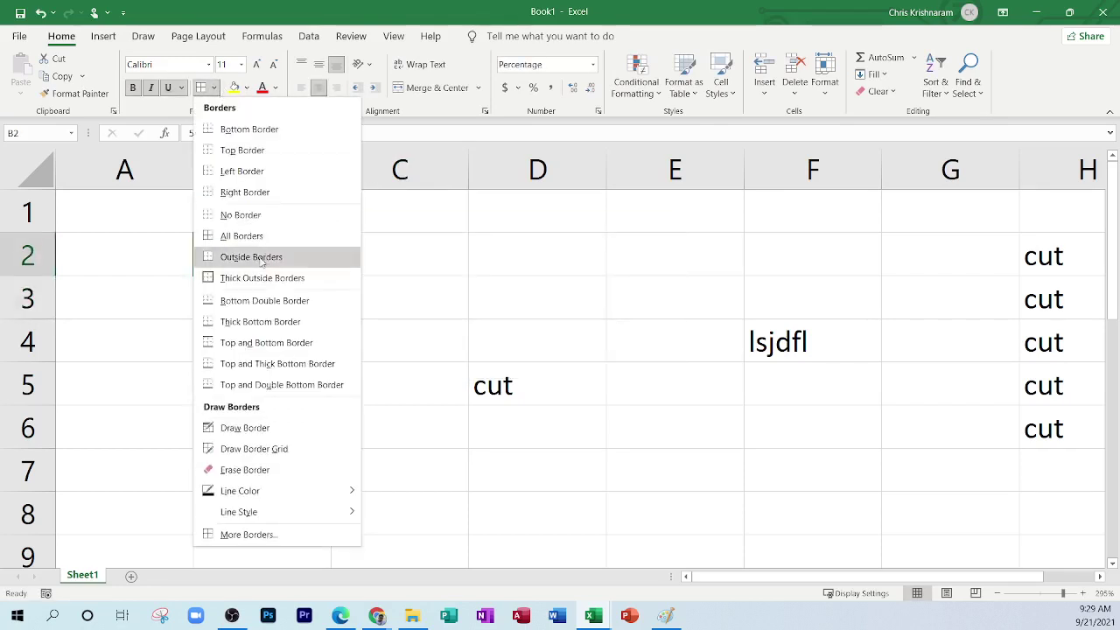
click(215, 277)
click(475, 255)
Step: Set B2's font to Algerian
mouse_move(243, 250)
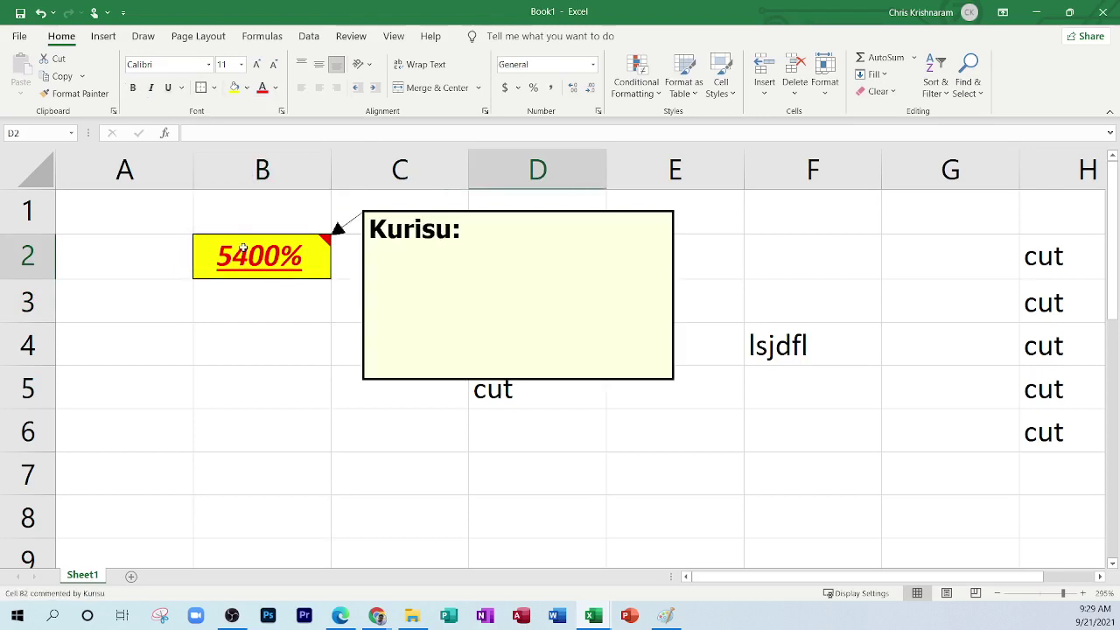
click(208, 64)
click(161, 185)
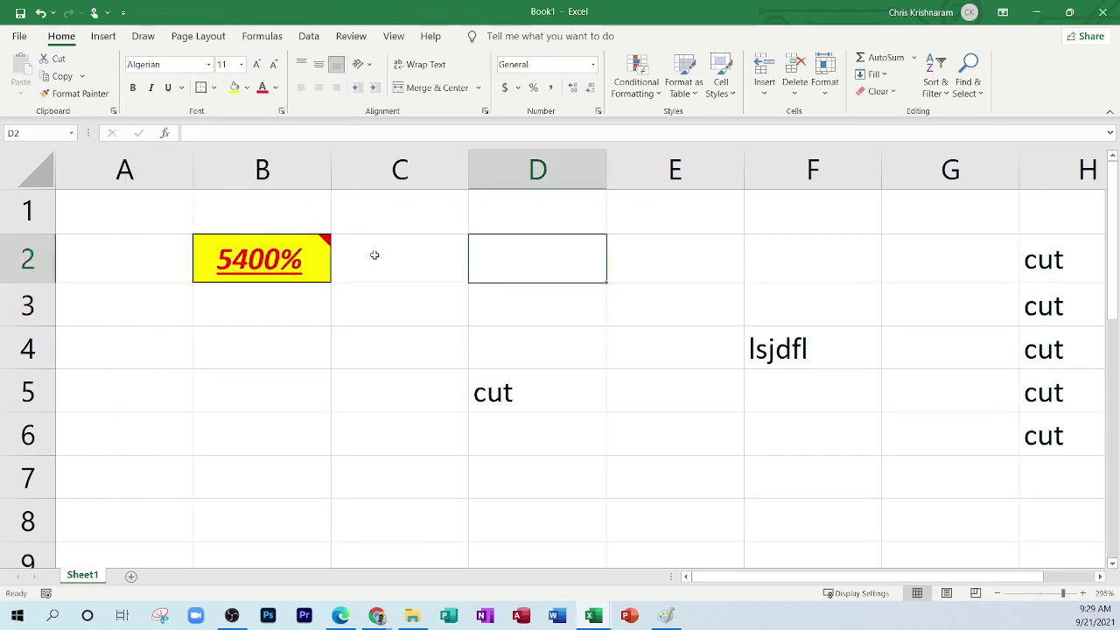
click(290, 262)
click(210, 64)
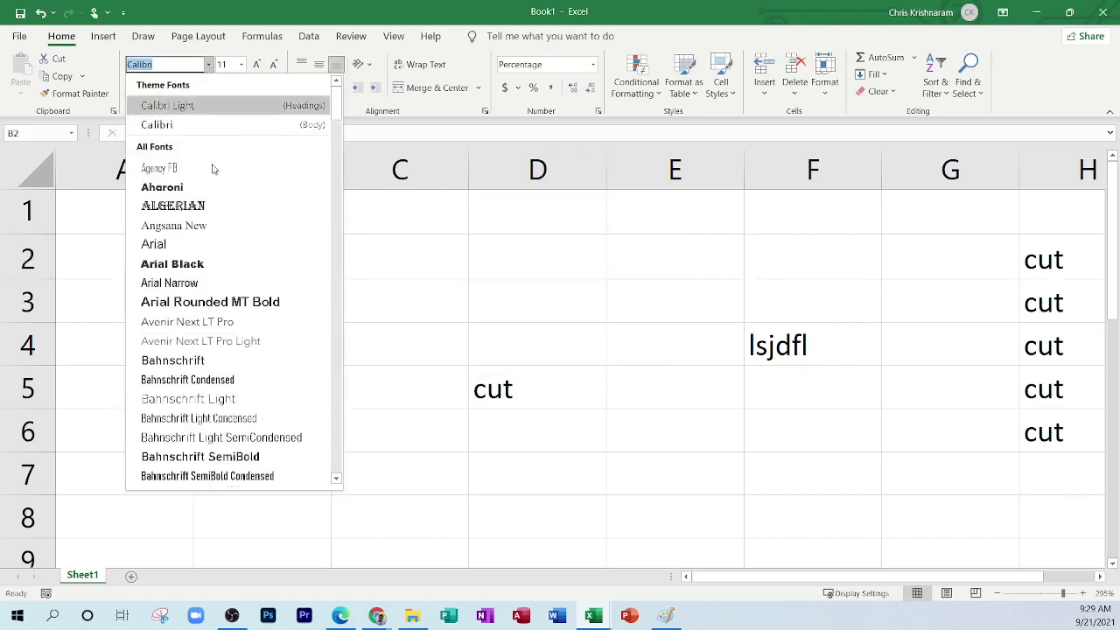
click(204, 206)
Step: Increase B2's font size to 20 points, then select B4
mouse_move(261, 239)
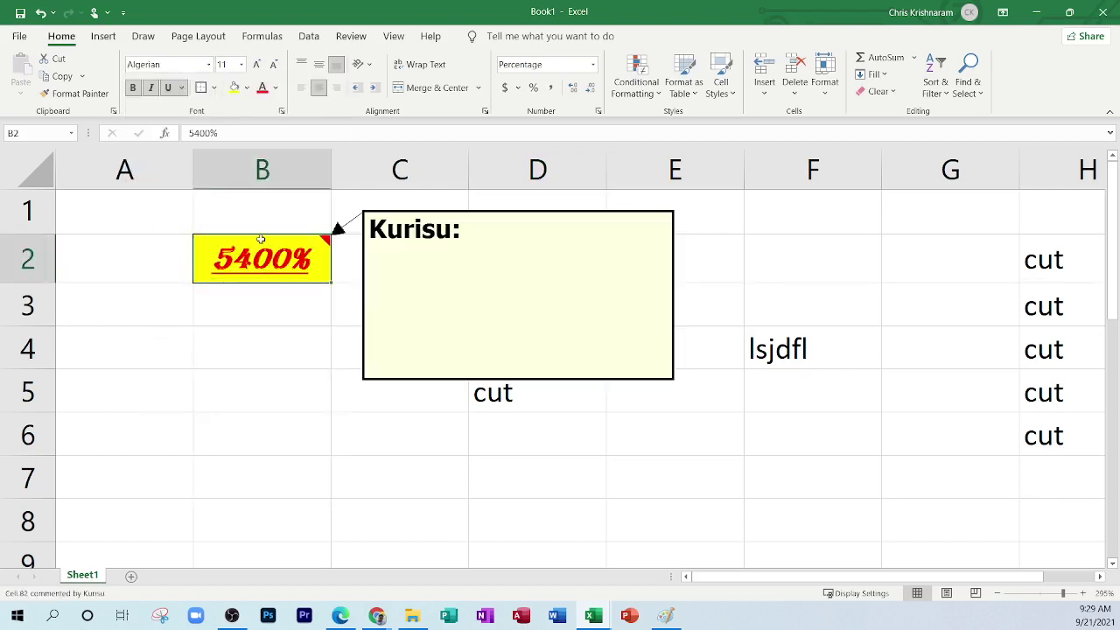
click(255, 64)
click(256, 64)
click(255, 64)
click(255, 63)
click(256, 64)
click(507, 284)
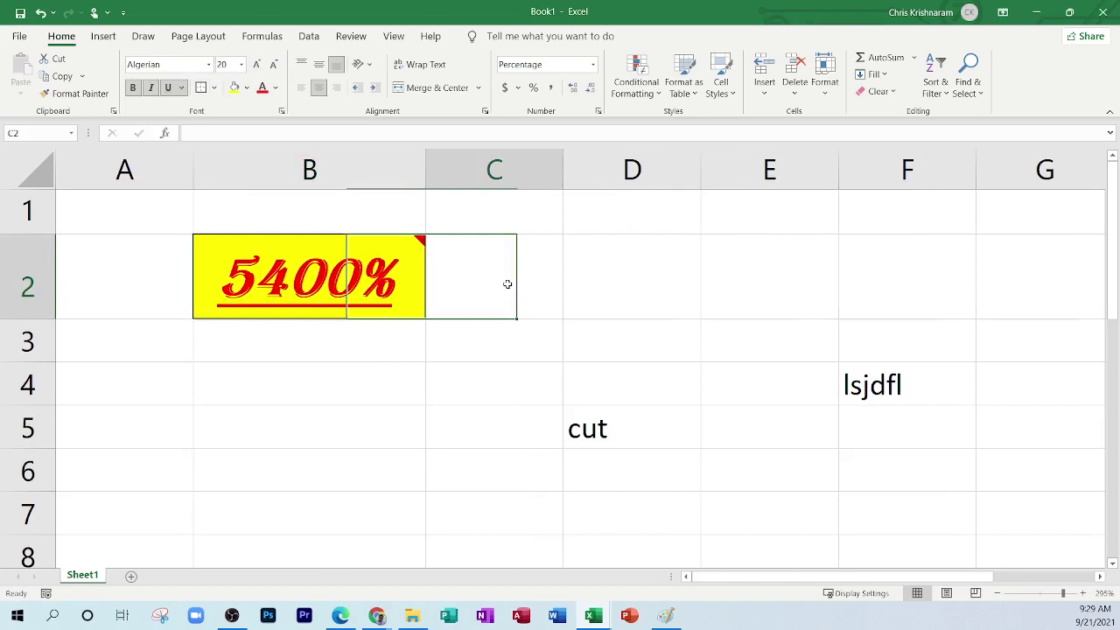
click(325, 260)
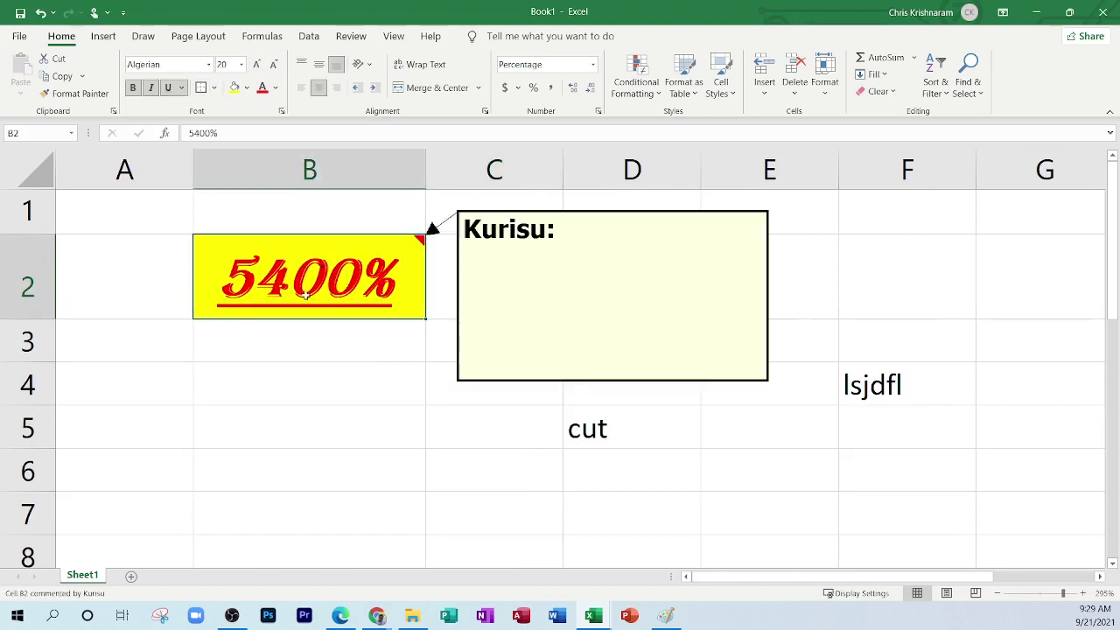
click(335, 380)
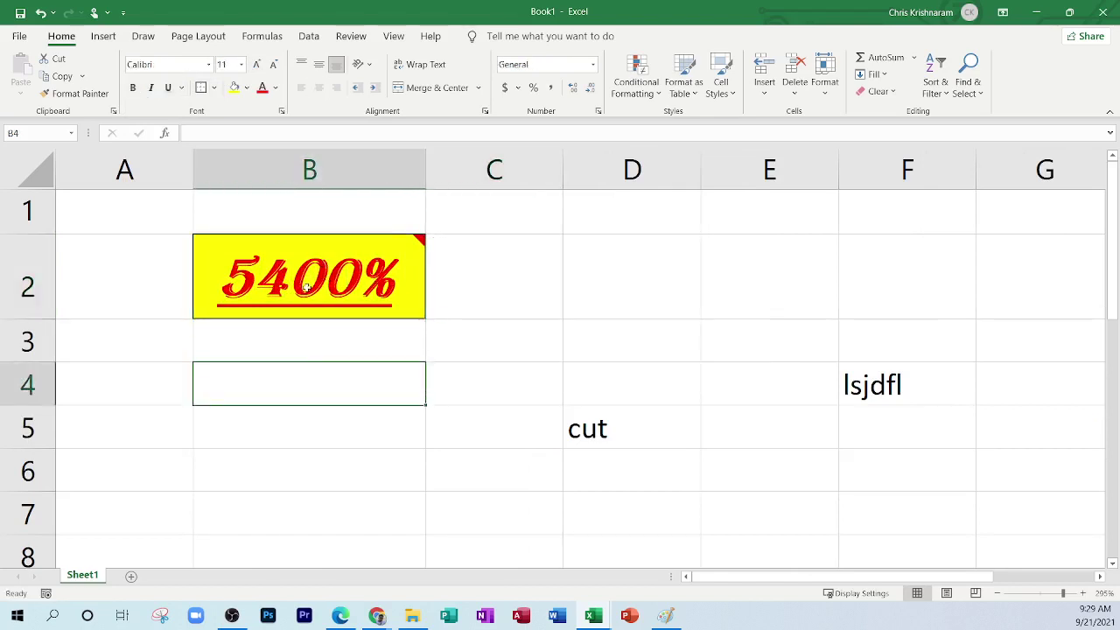
Step: Copy the formatted 5400% cell B2 and paste it into D5
click(301, 269)
right_click(301, 269)
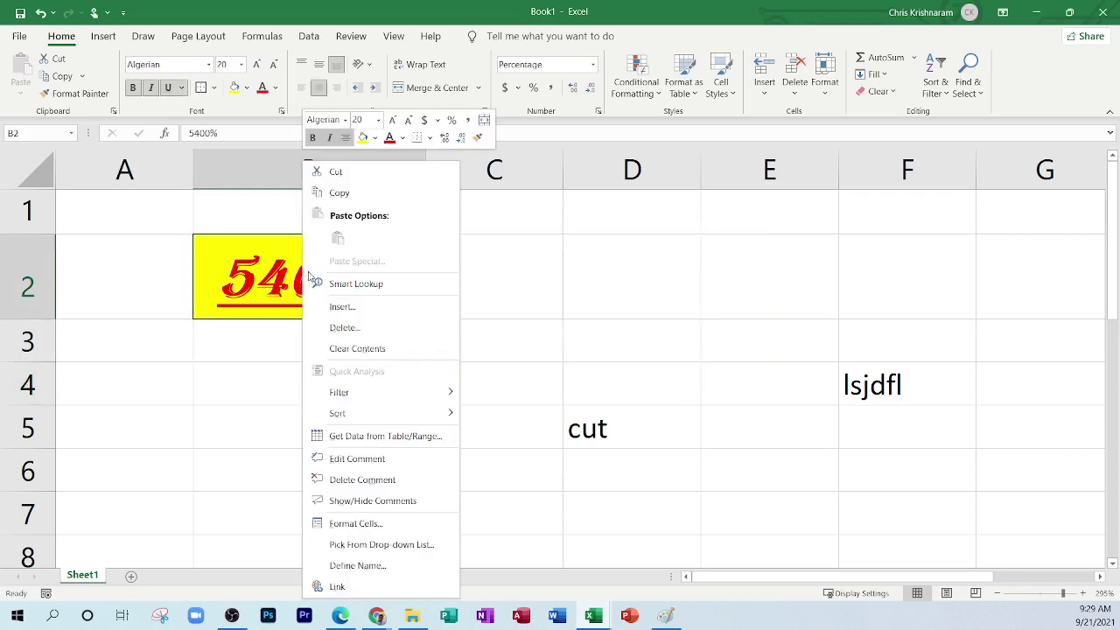
click(333, 189)
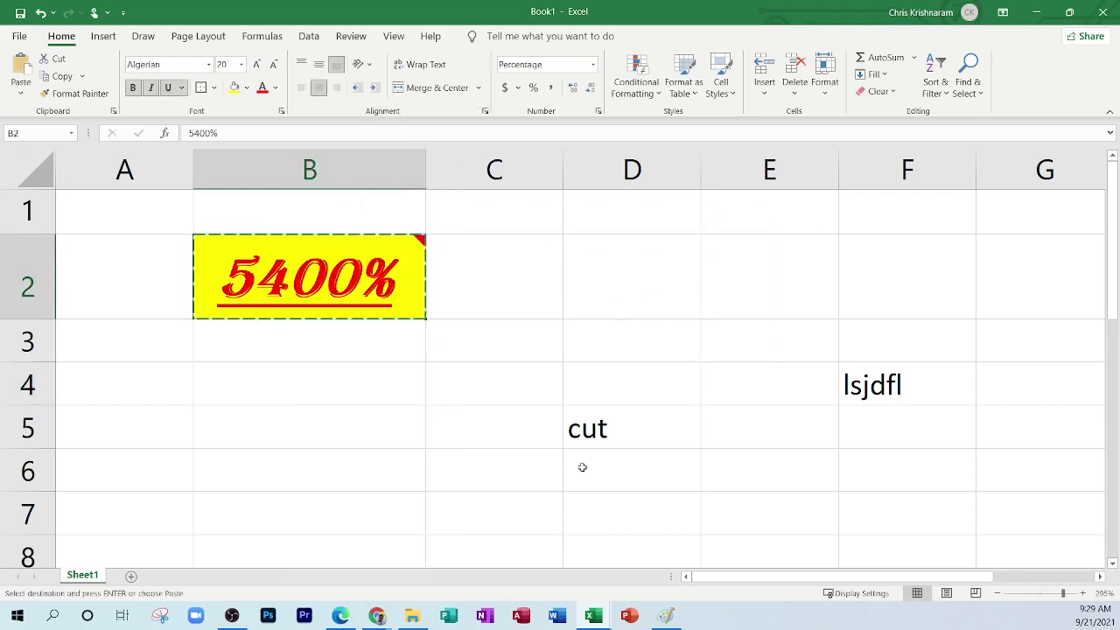
click(640, 431)
right_click(644, 431)
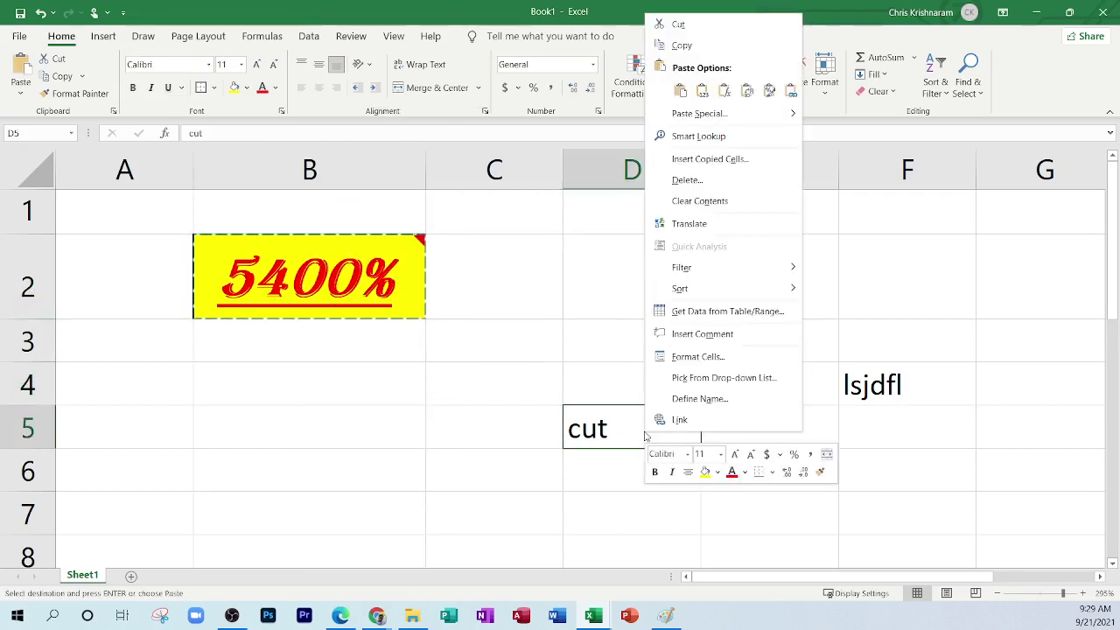
click(680, 91)
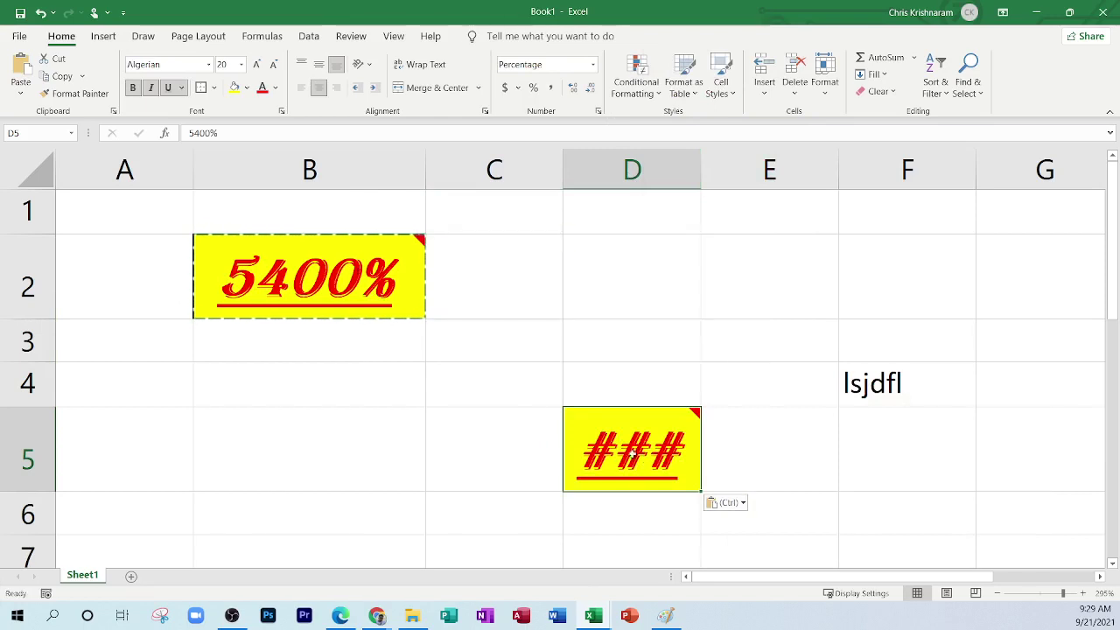
Step: Widen column D so the pasted 5400% value shows in full
mouse_move(652, 462)
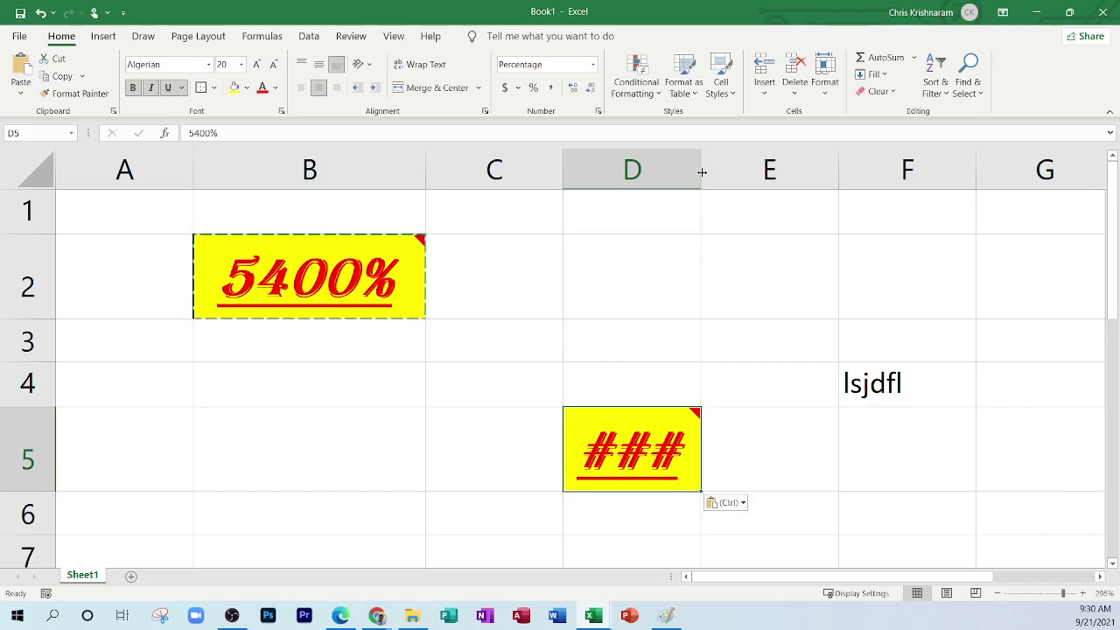
drag(701, 171, 803, 174)
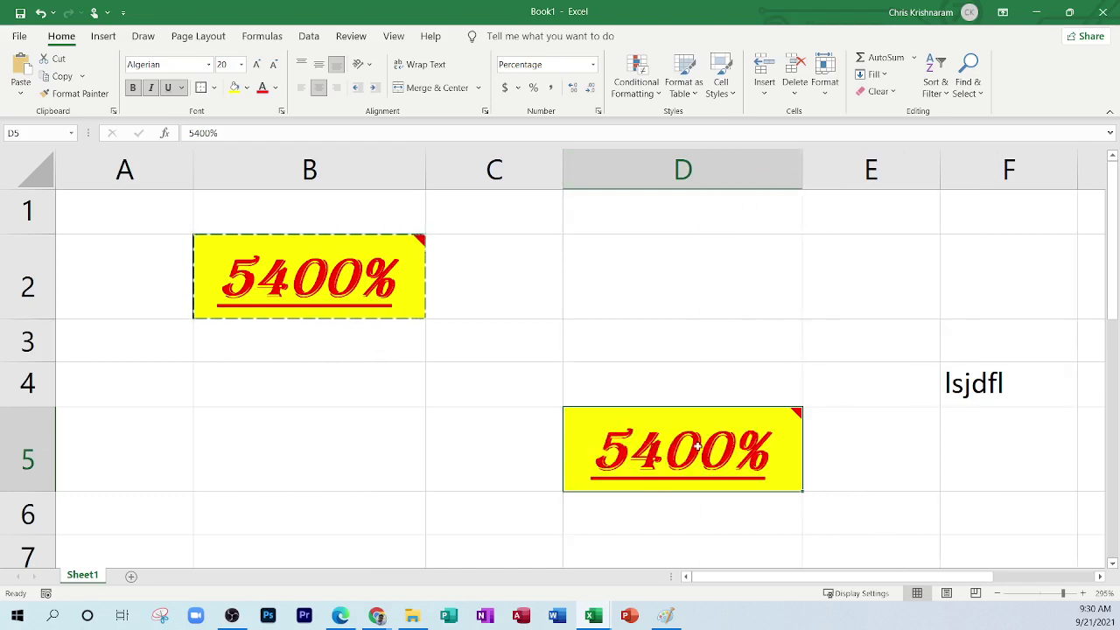
mouse_move(703, 440)
mouse_move(363, 269)
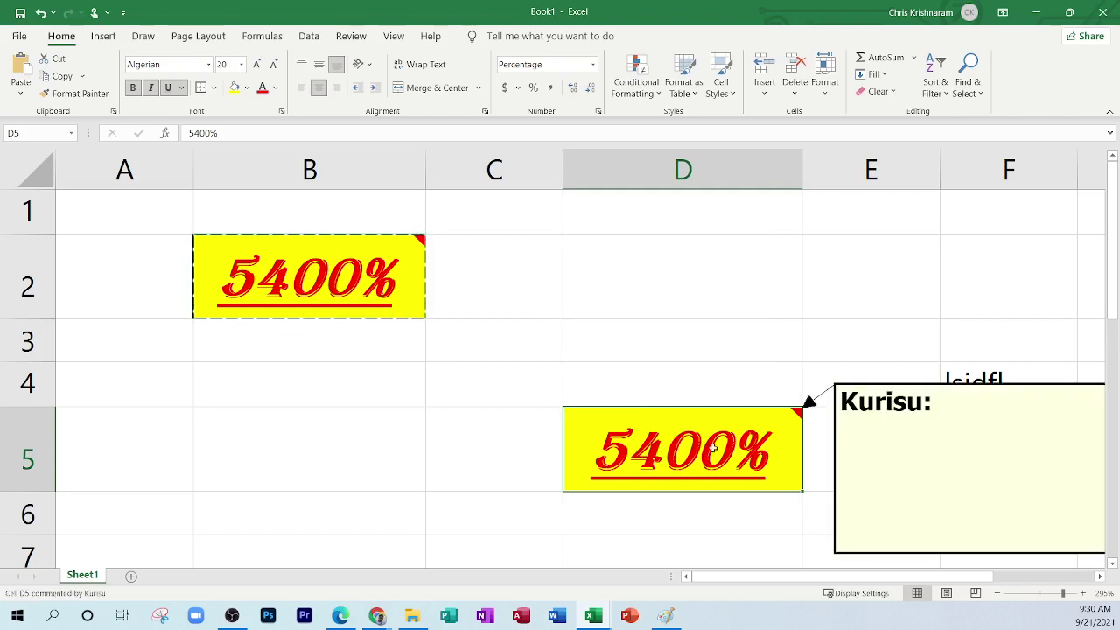
click(508, 393)
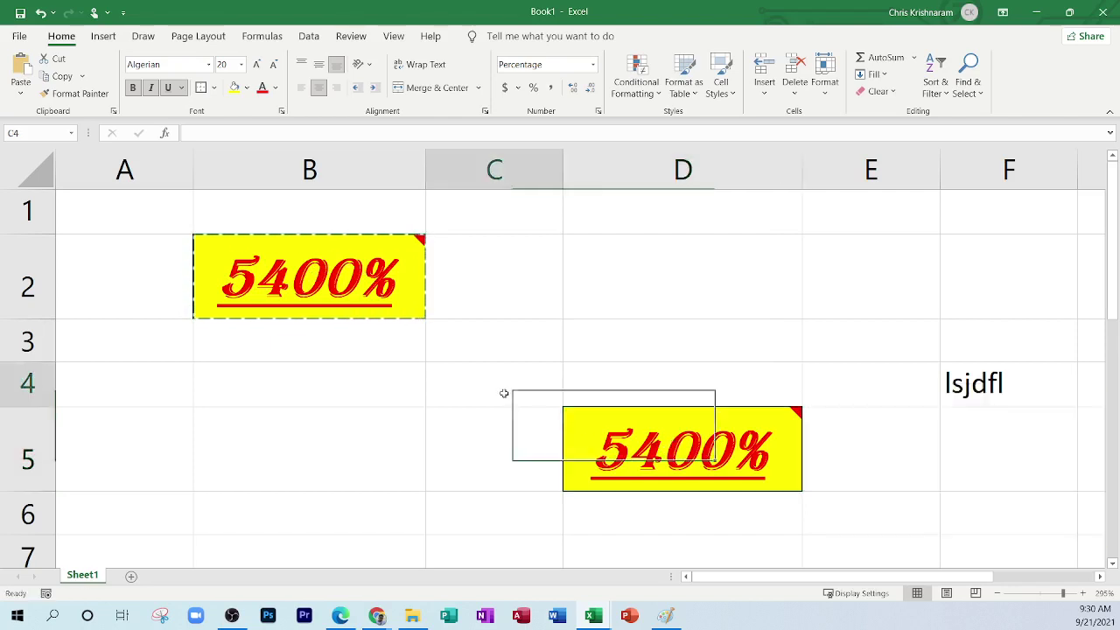
Step: Copy only the digits 540 from B2's 5400% text and paste them into B4
click(677, 313)
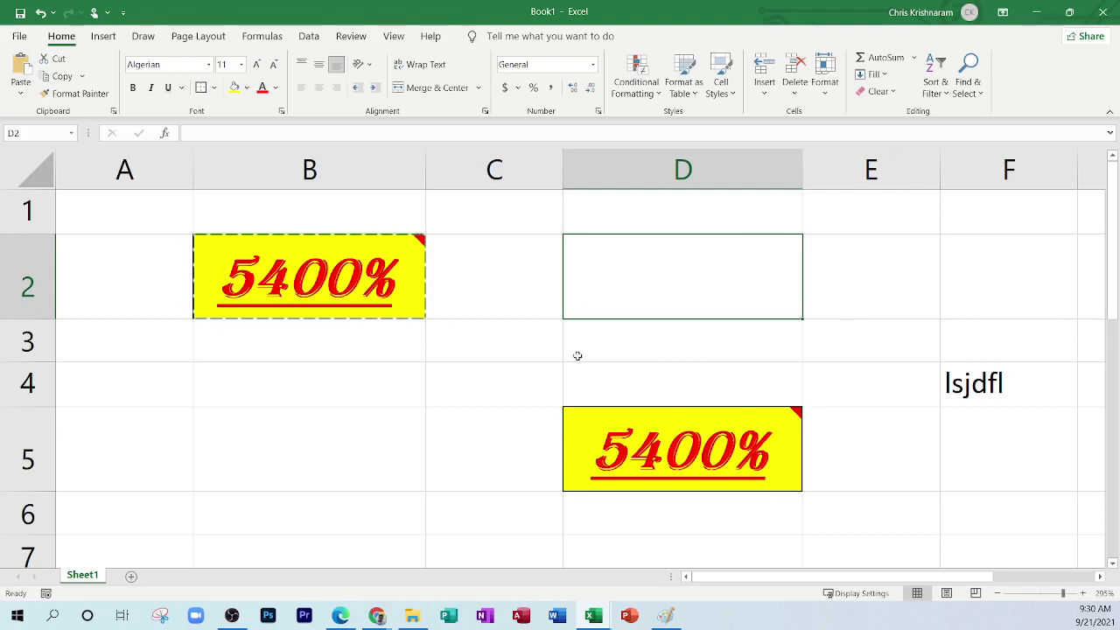
double_click(312, 283)
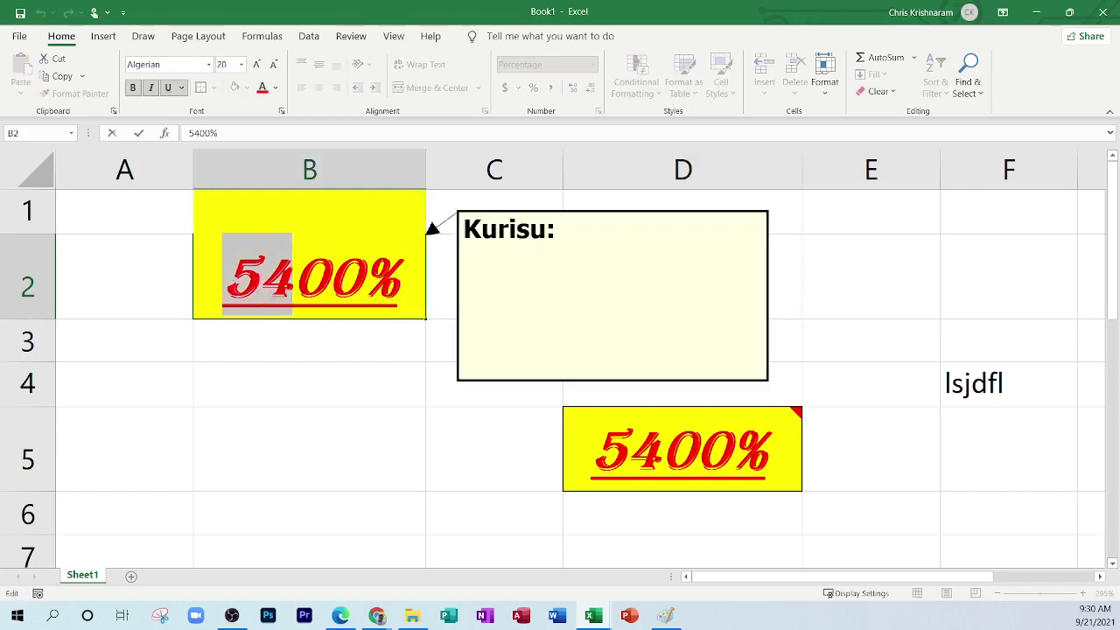
key(ctrl+c)
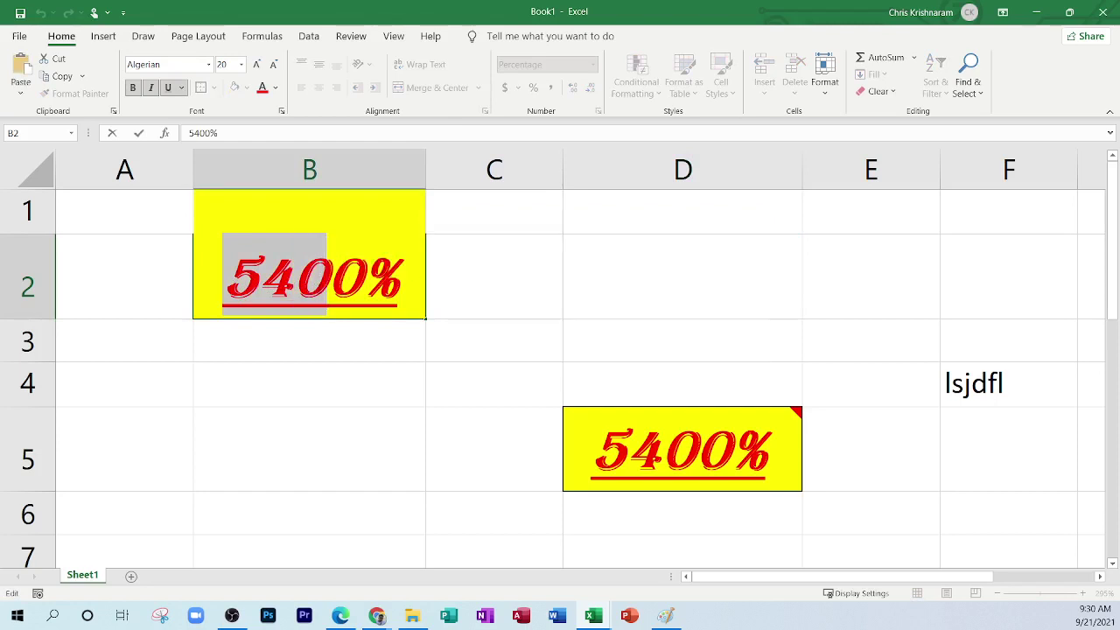
click(324, 372)
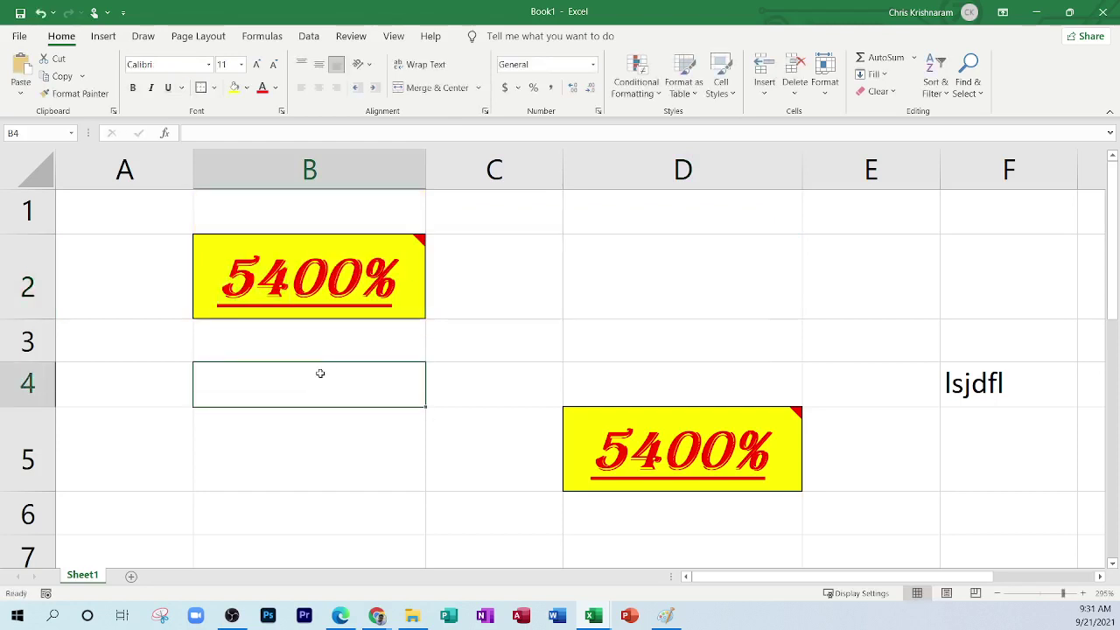
key(ctrl+v)
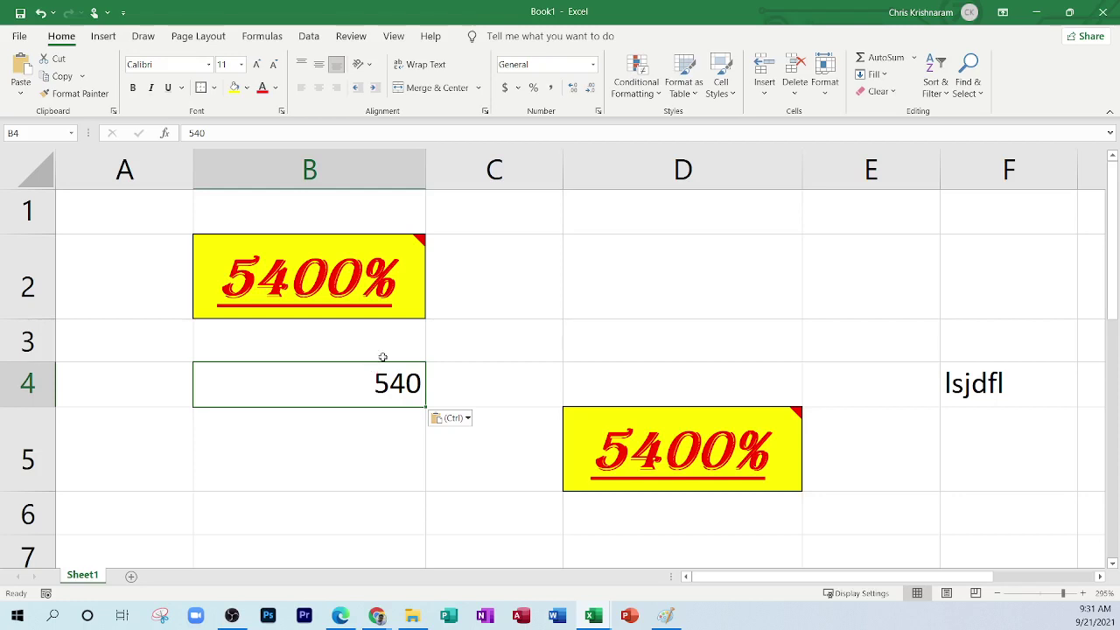
Step: Glance at the spreadsheet notes PDF in Edge and return to the workbook
click(360, 283)
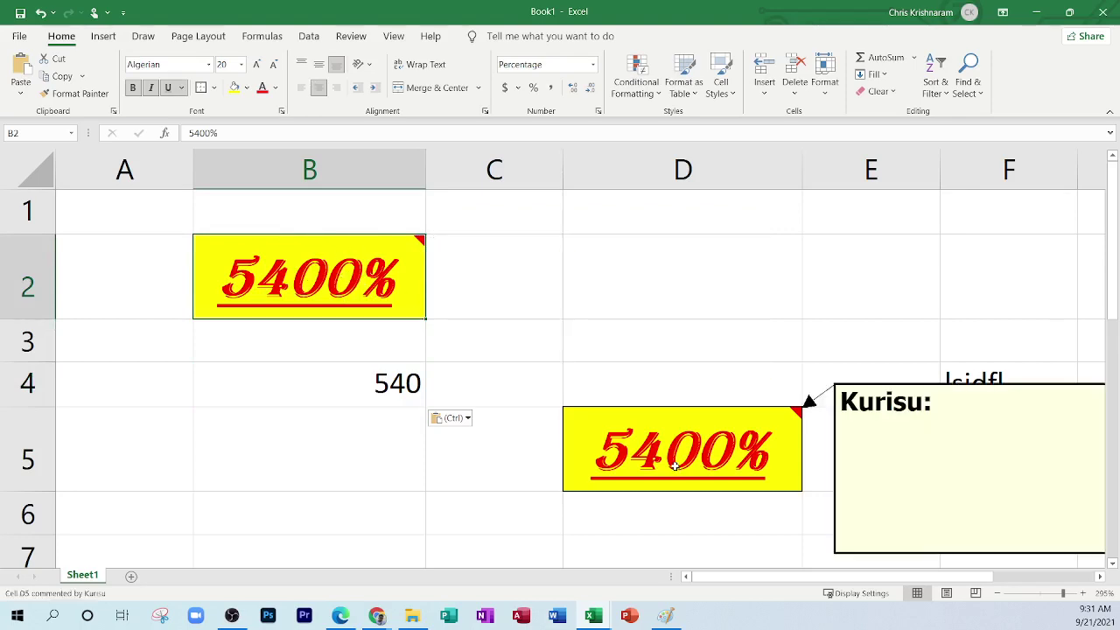
click(340, 616)
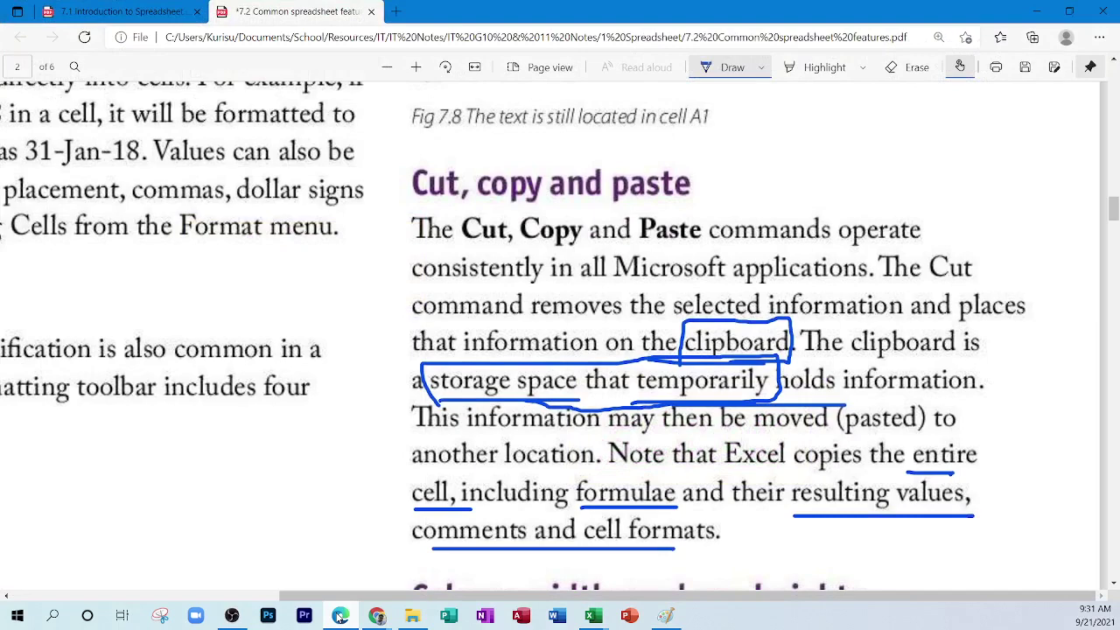
click(340, 616)
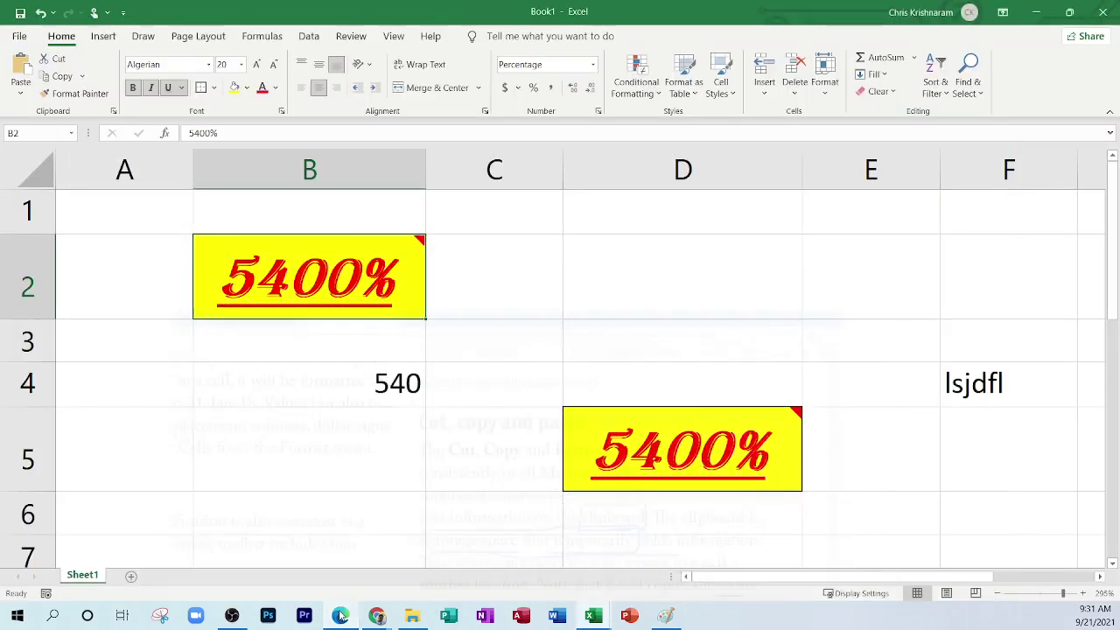
Step: Add a new worksheet and enter 'copy' in cell B2
click(132, 577)
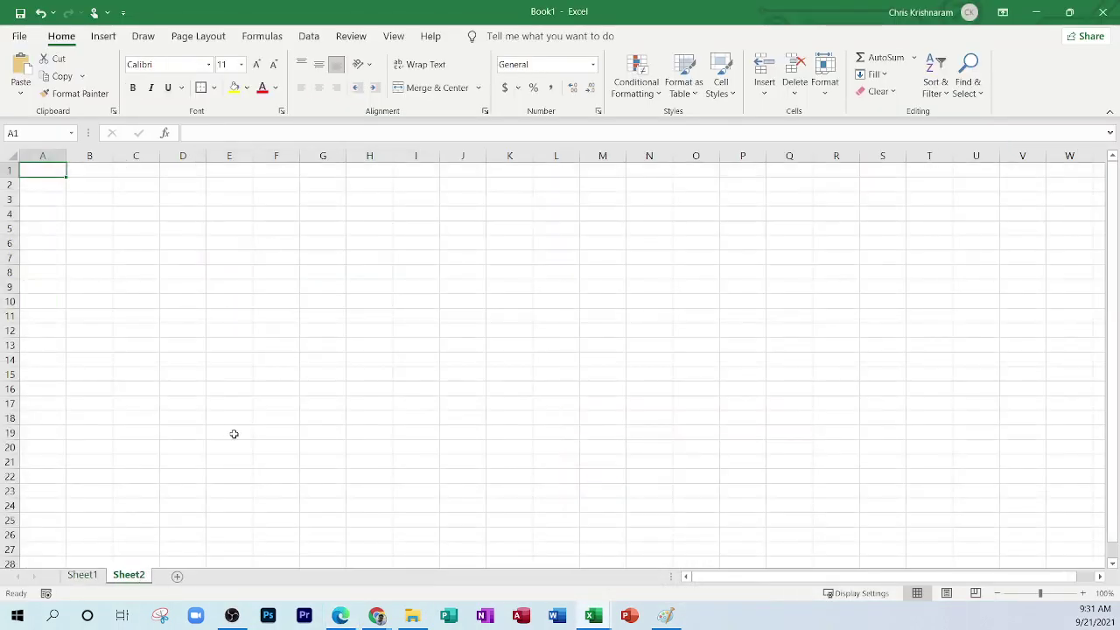
ctrl+scroll(241, 359, up, 9)
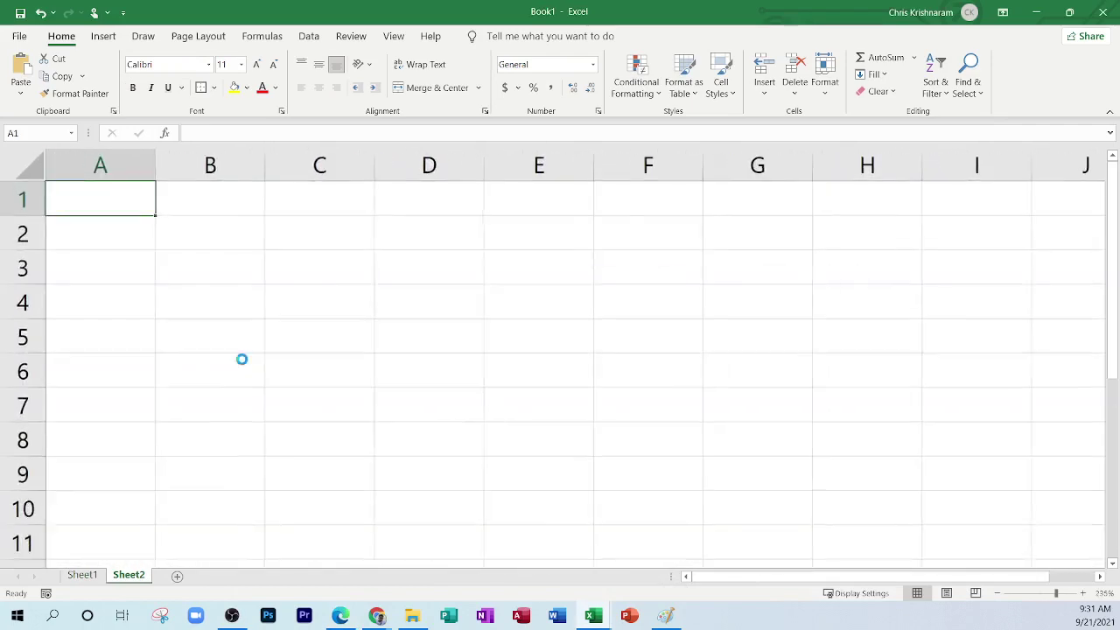
ctrl+scroll(242, 359, up, 3)
click(262, 261)
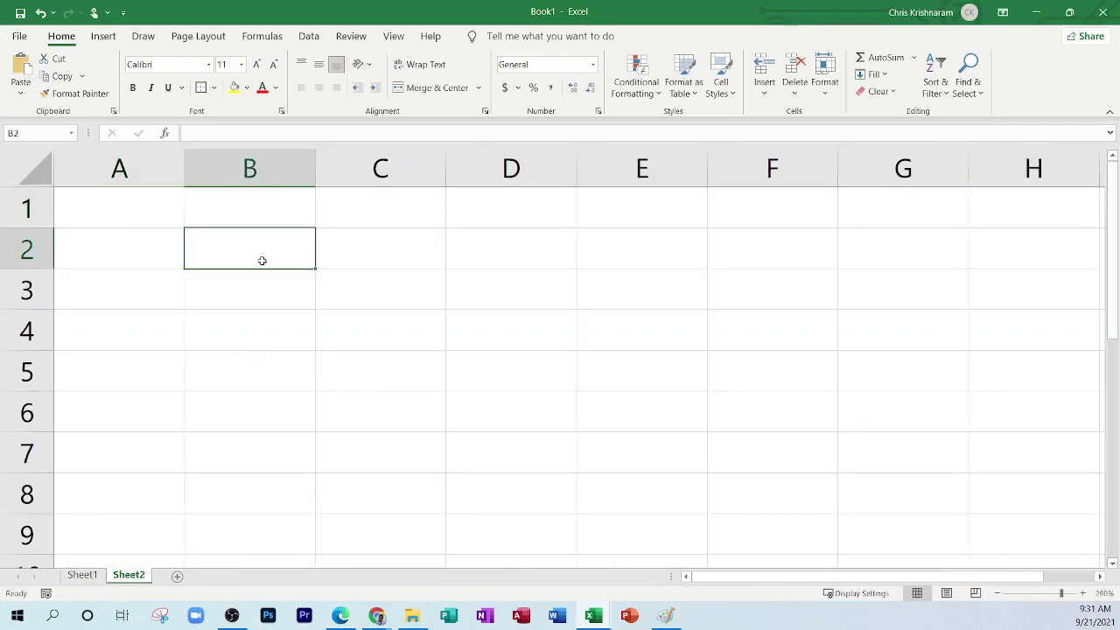
text(copy)
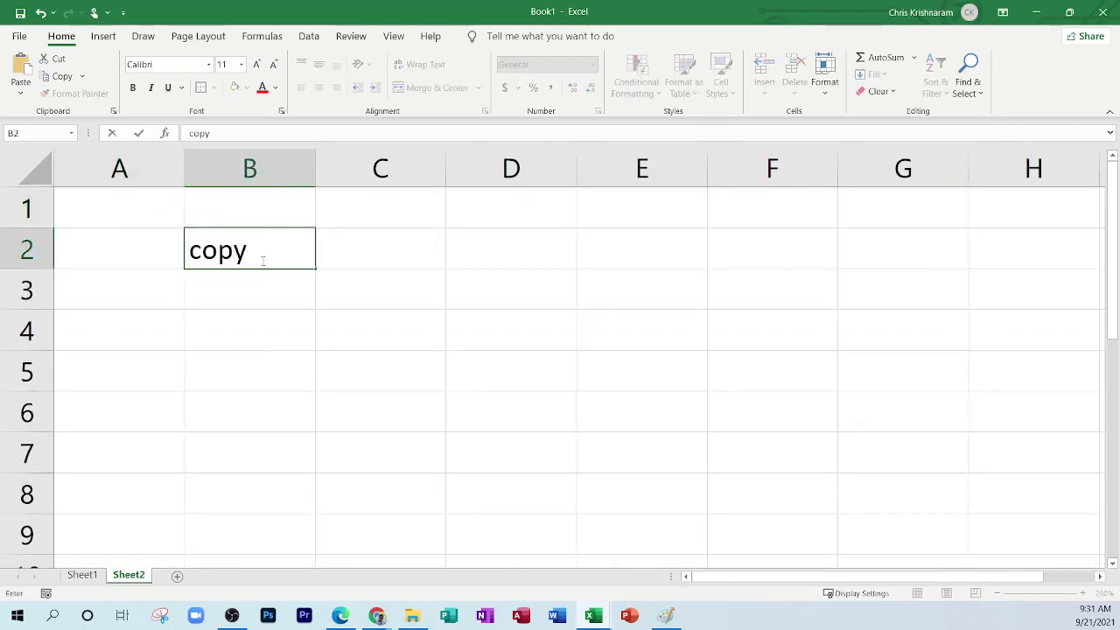
key(Up)
key(Right)
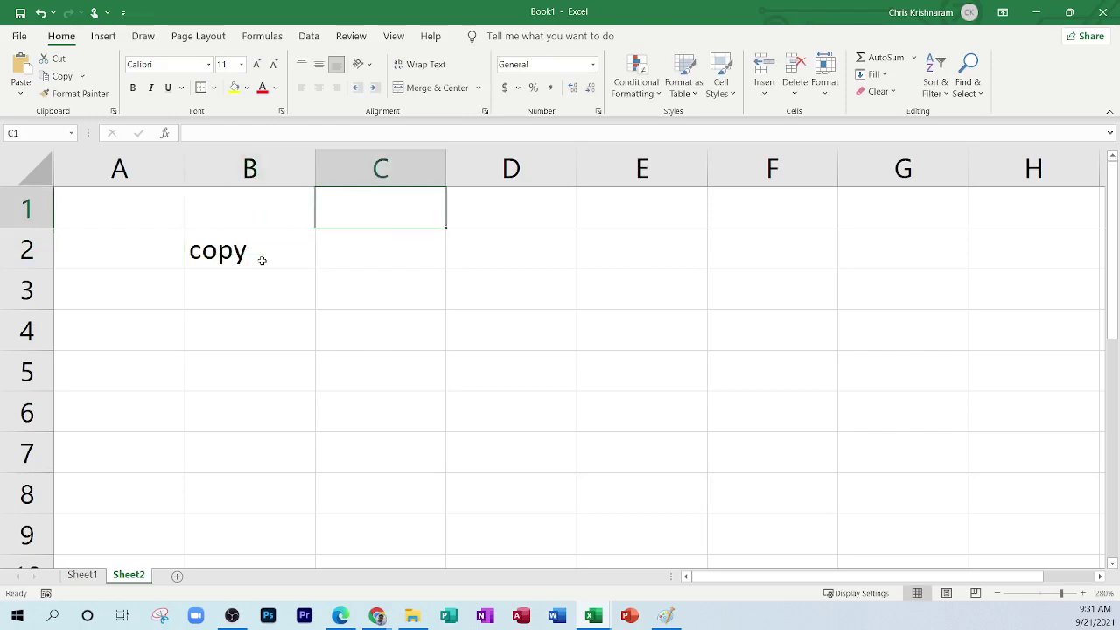
Step: Enter a bold 'Ctrl' heading in cell C1
text(Ctrl)
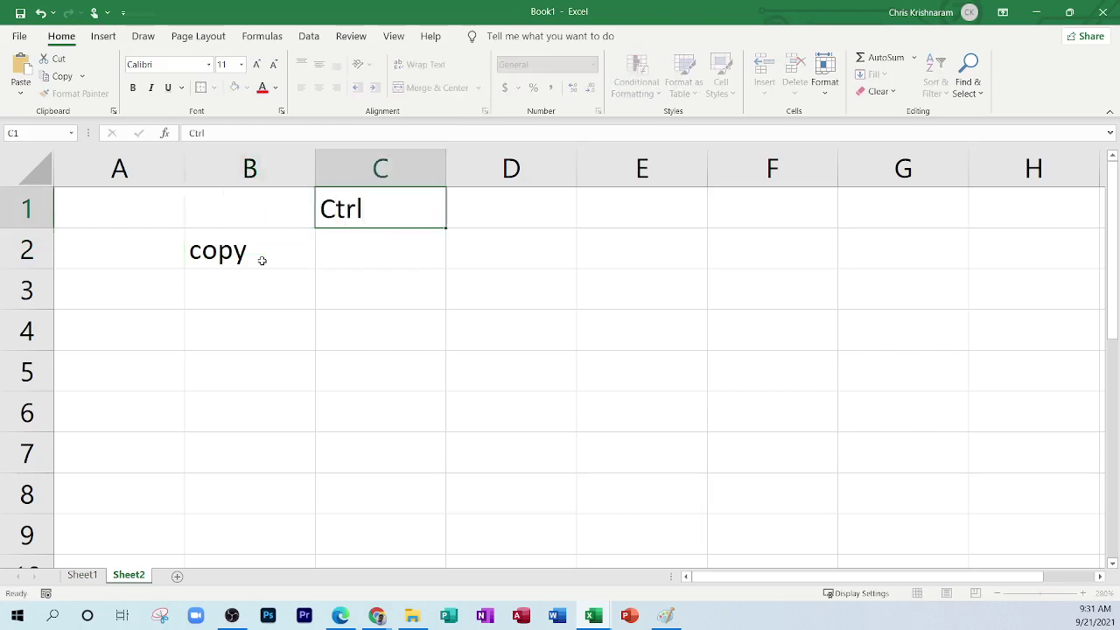
key(Return)
key(Down)
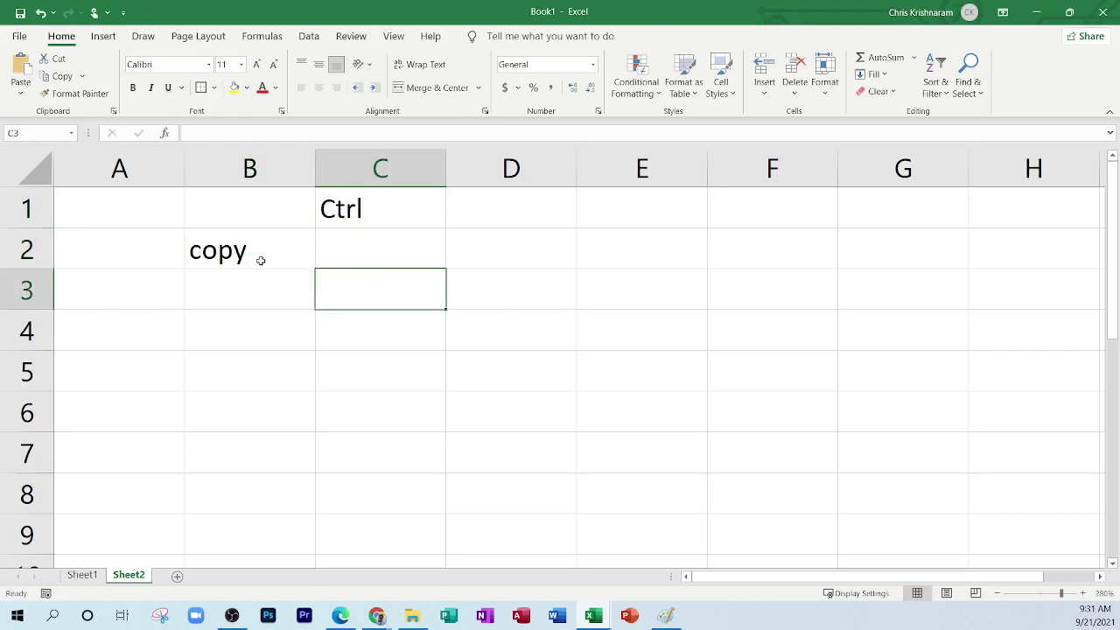
click(399, 246)
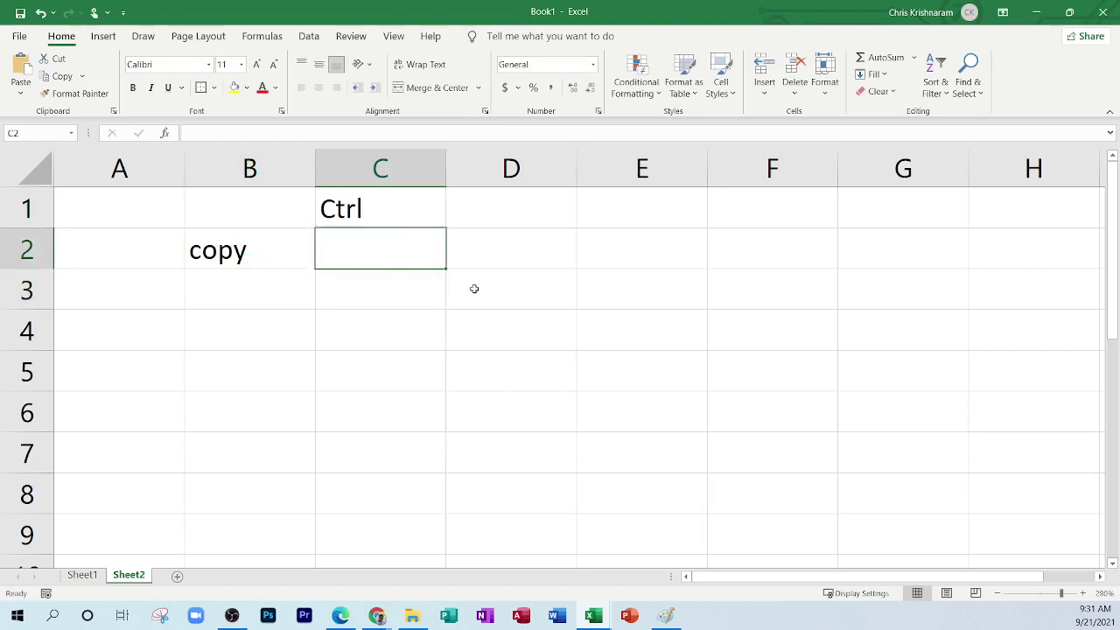
click(254, 250)
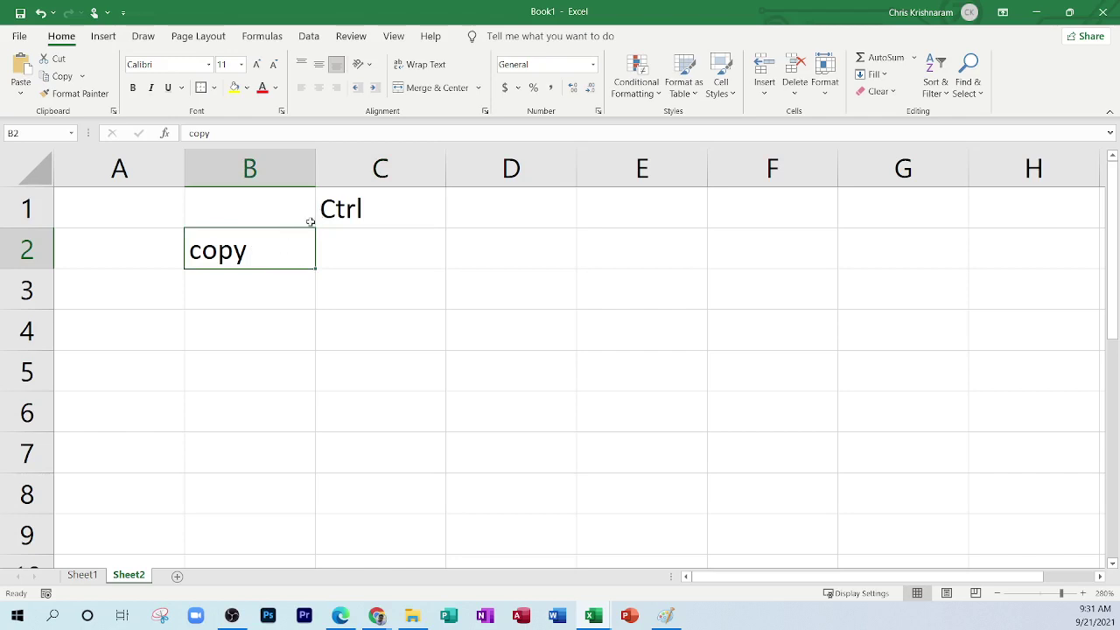
click(342, 249)
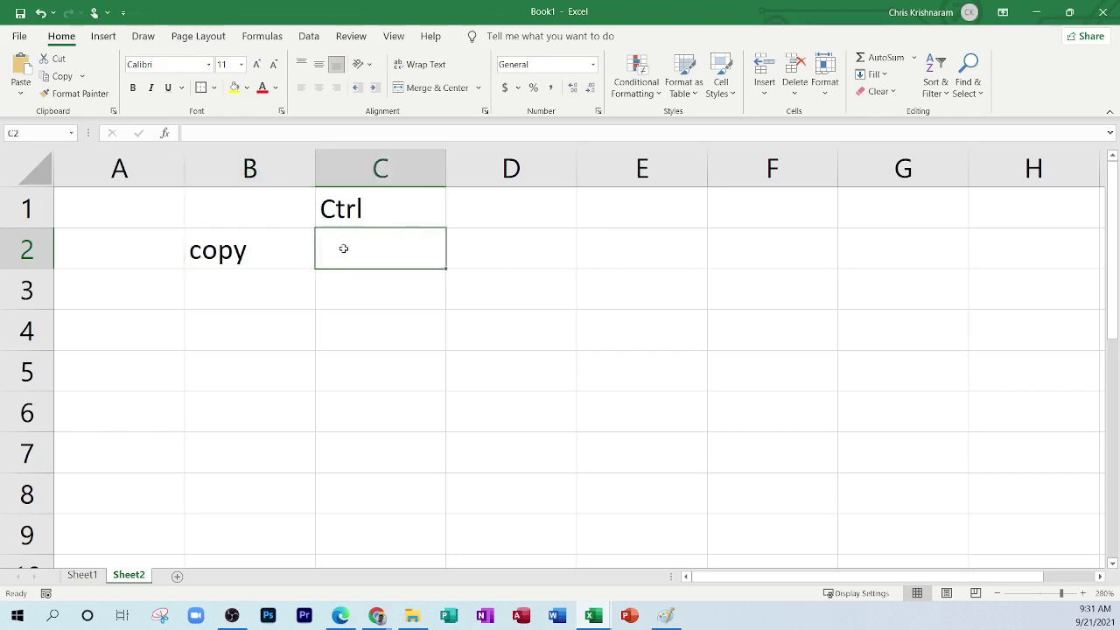
click(346, 207)
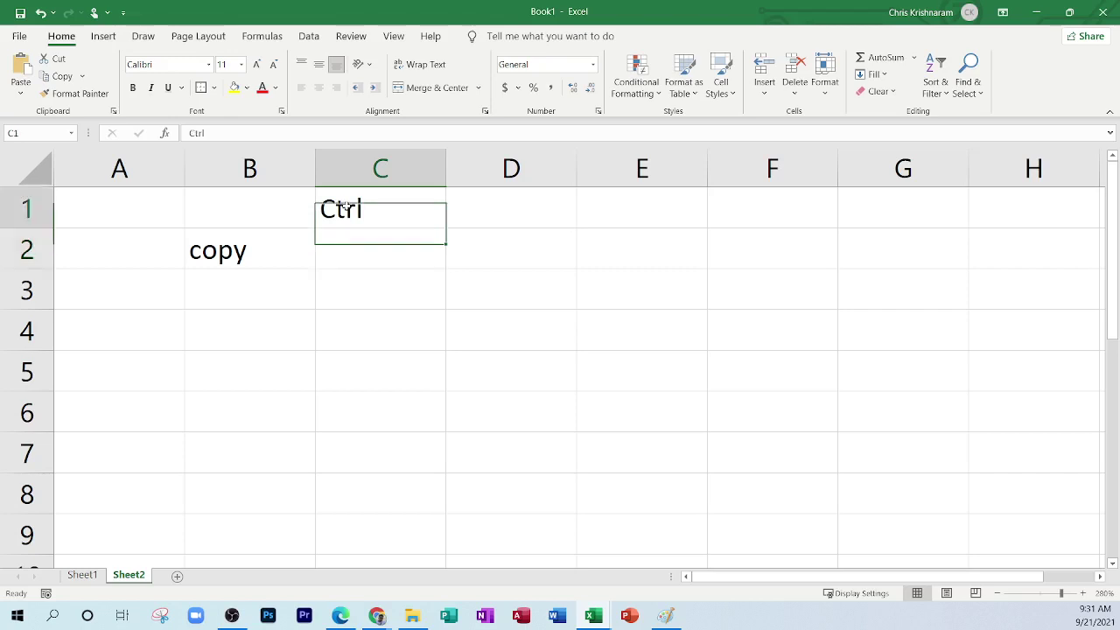
click(132, 88)
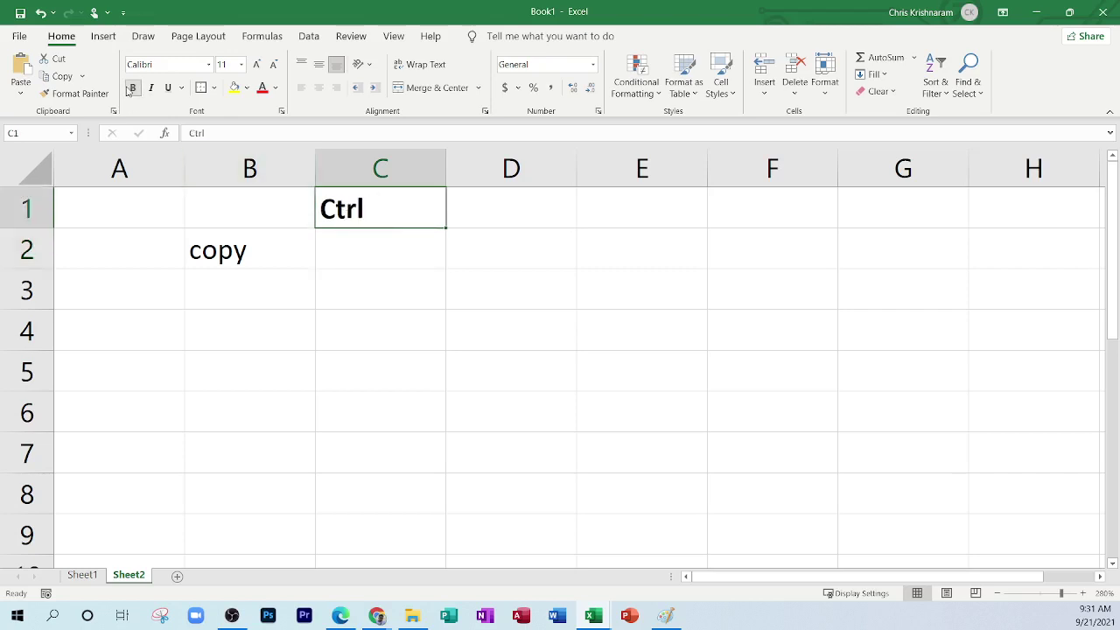
Step: Enter the letter C in C2 beside copy, rejecting the Ctrl autocomplete
click(386, 236)
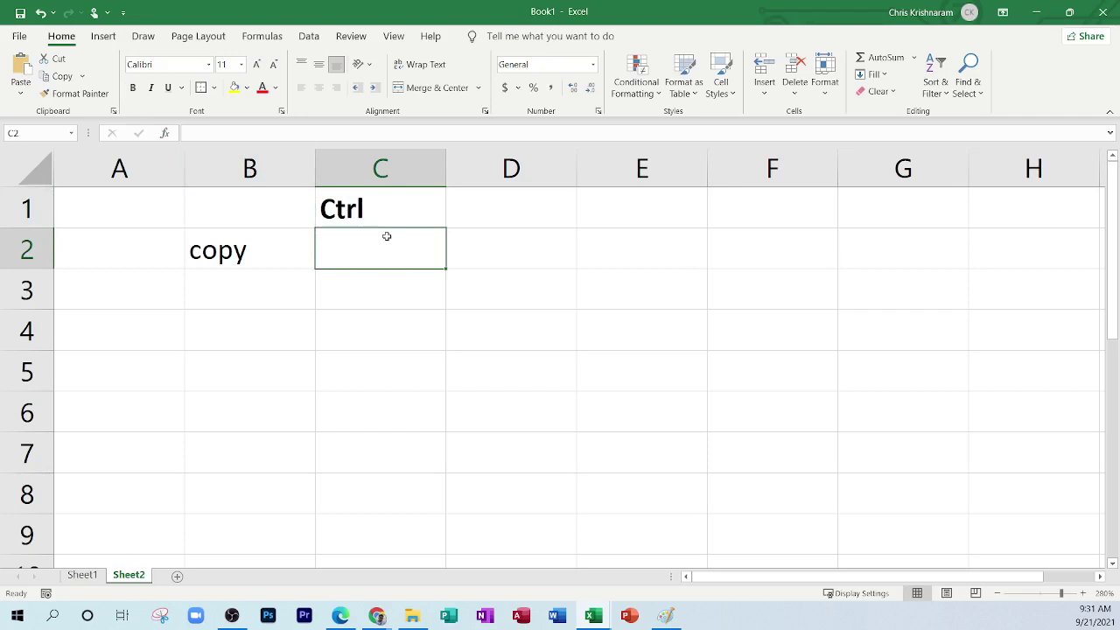
text(C)
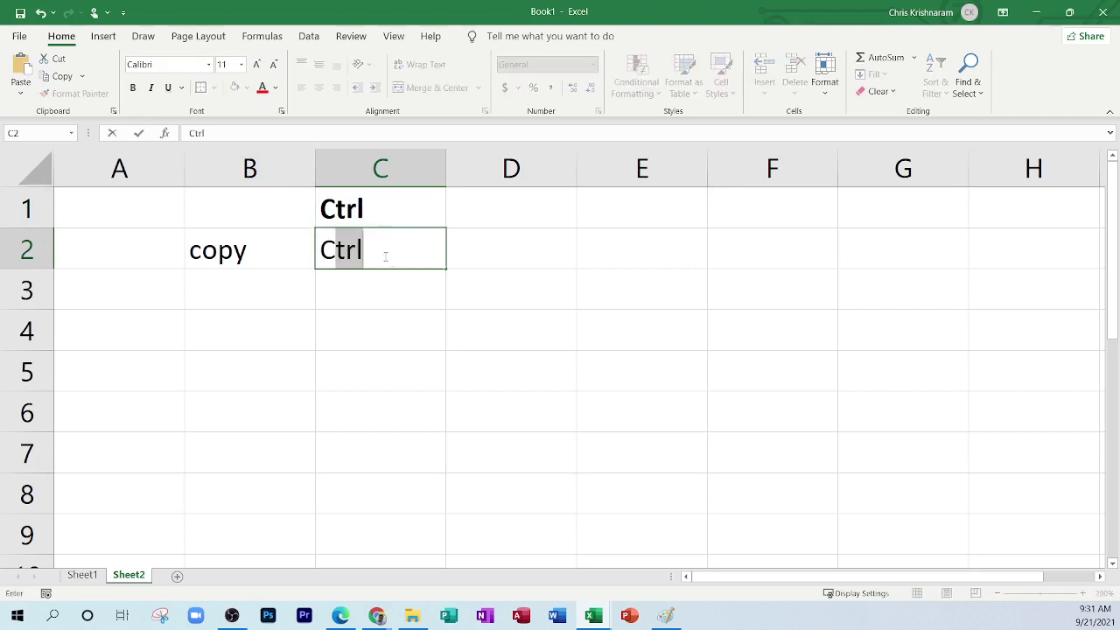
key(Delete)
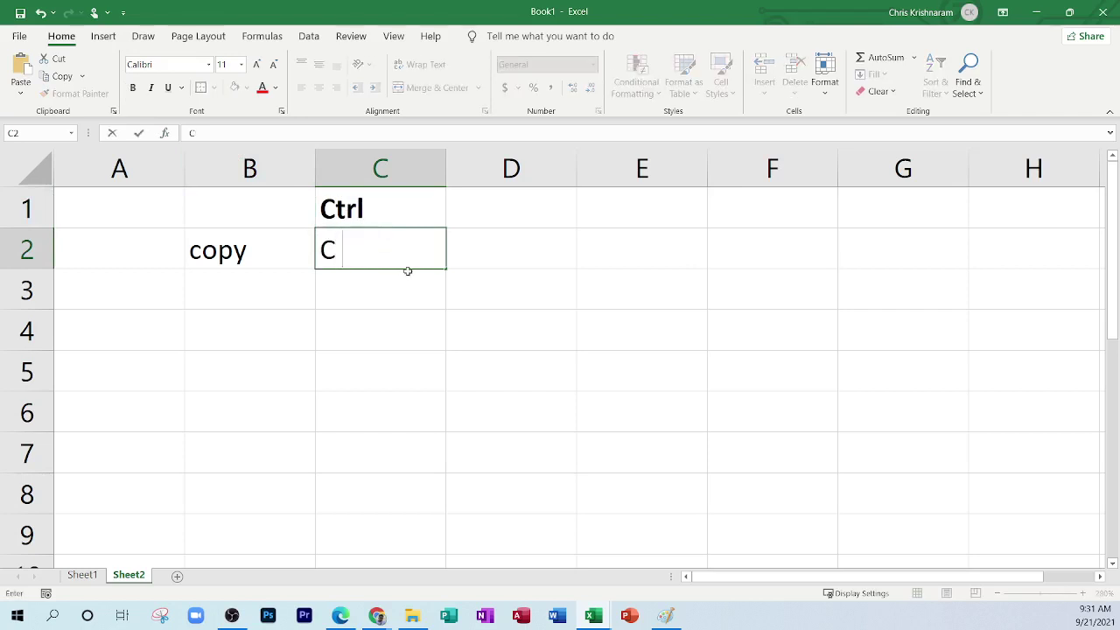
key(Return)
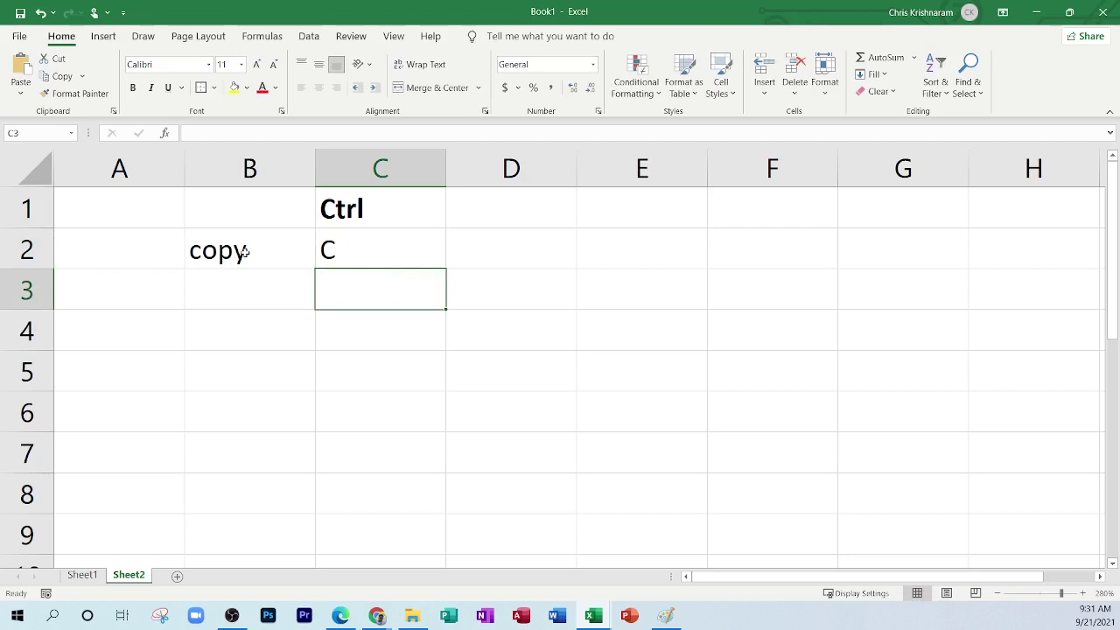
click(354, 248)
Step: Add cut with X in row 3 and paste with V in row 4
click(215, 290)
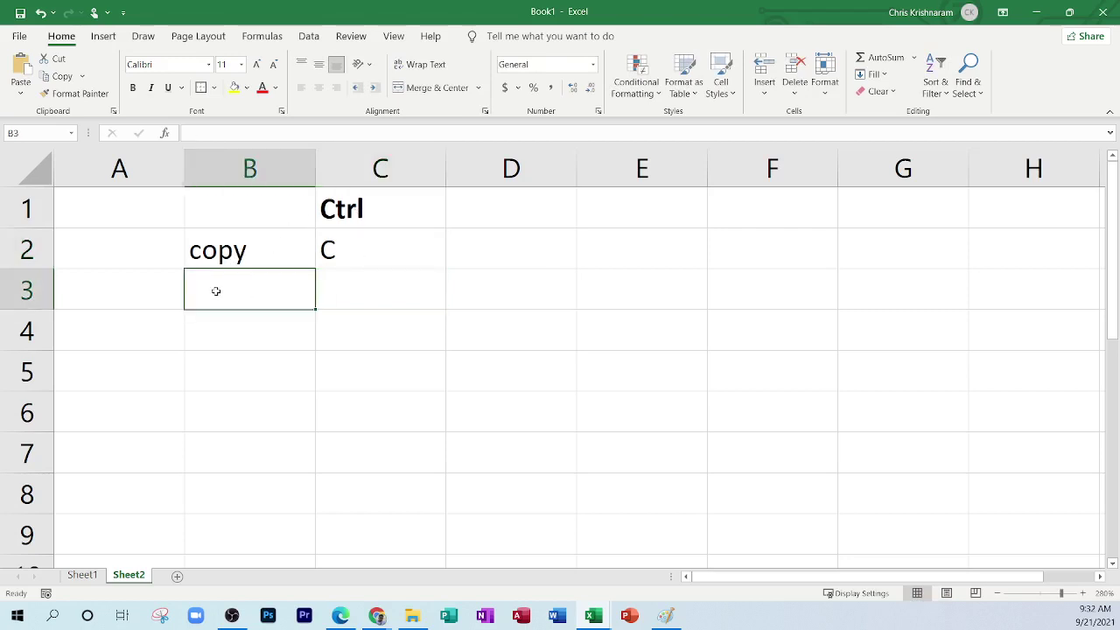
text(cut)
key(Return)
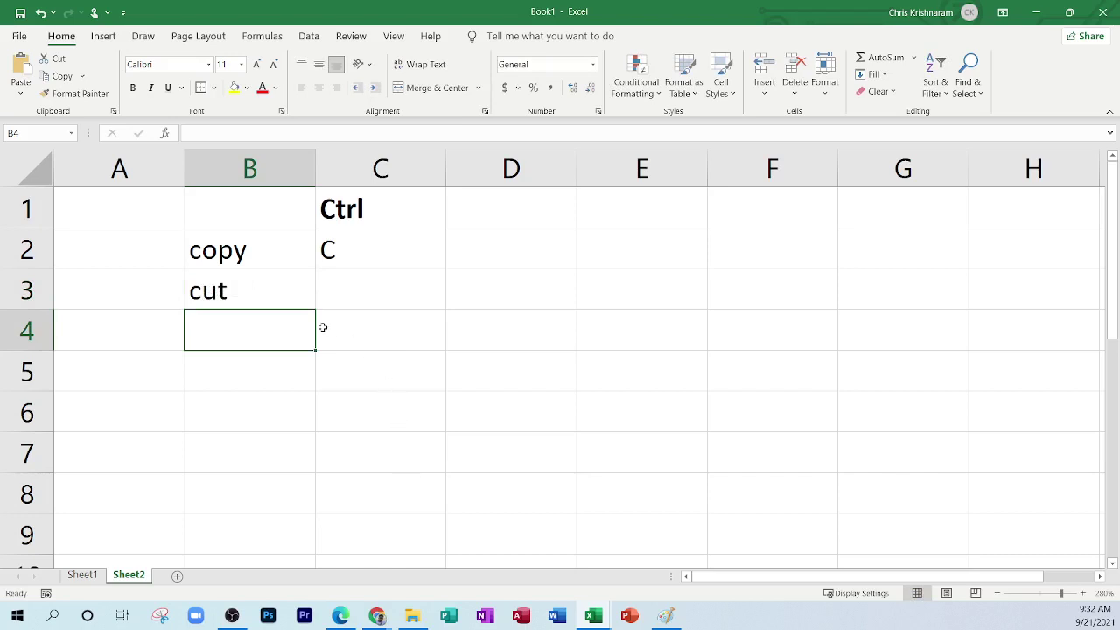
click(353, 294)
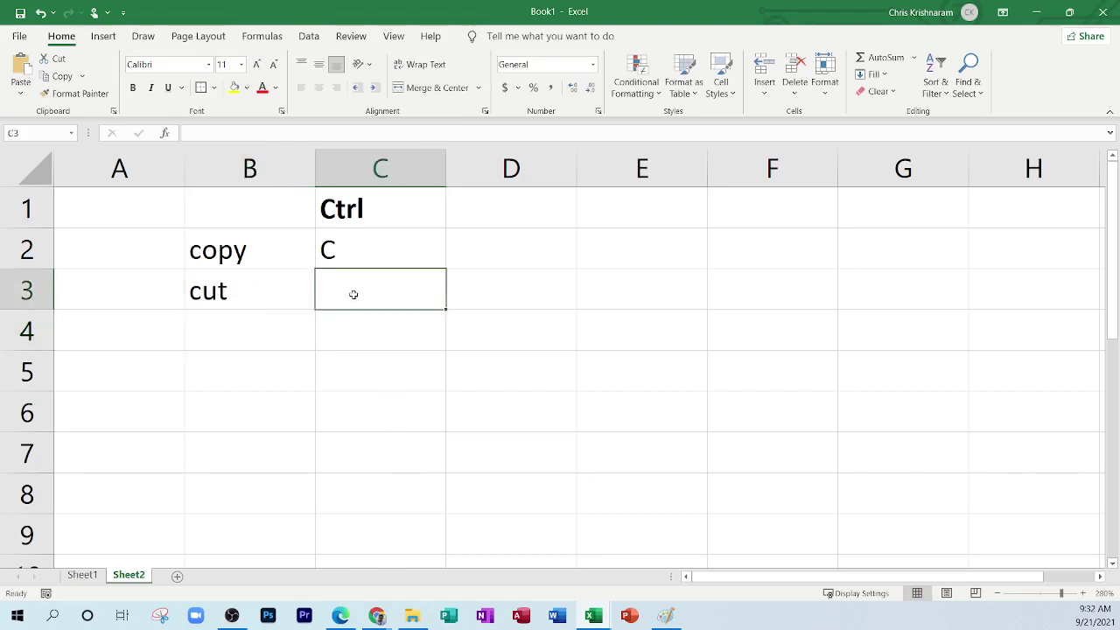
text(X)
click(263, 333)
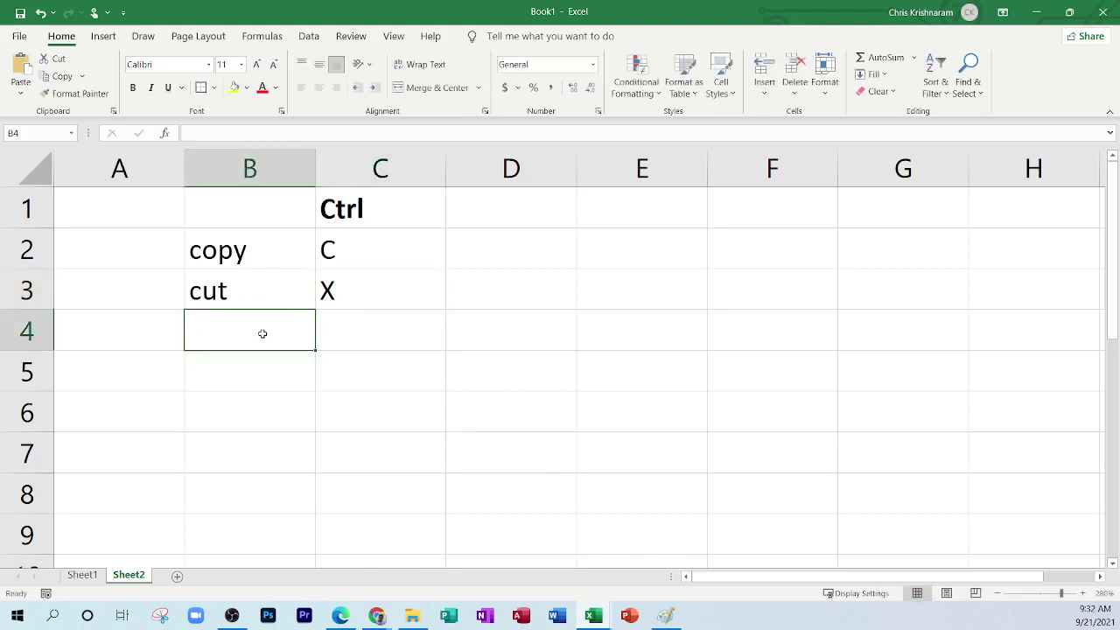
text(paste)
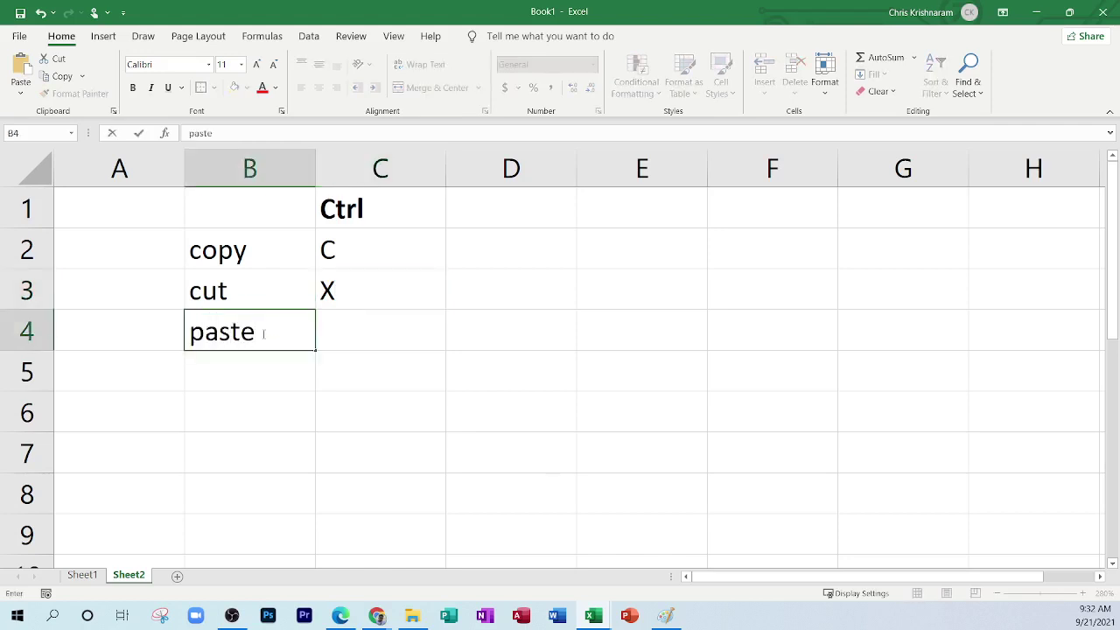
click(428, 328)
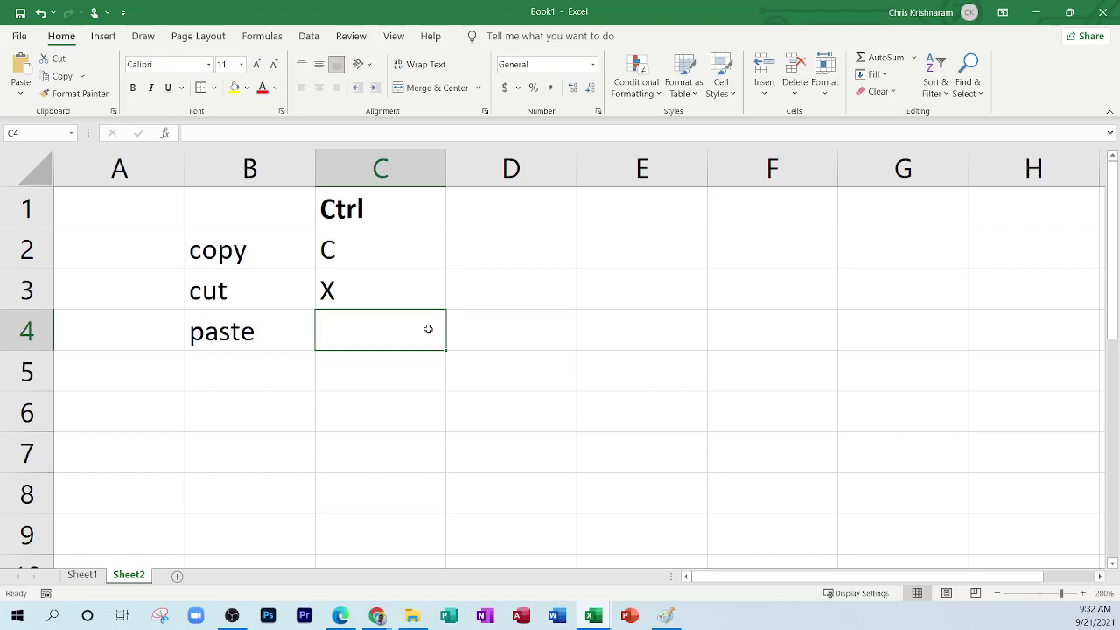
text(V)
click(375, 408)
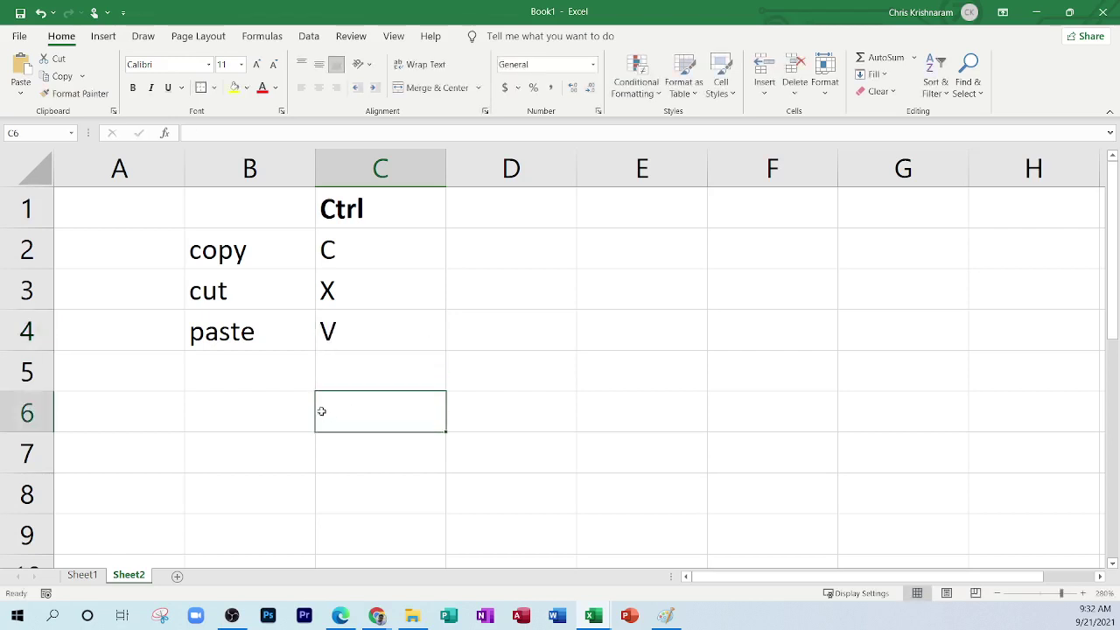
Step: Add Undo with Z in row 5 and Redo with Y in row 6
click(272, 362)
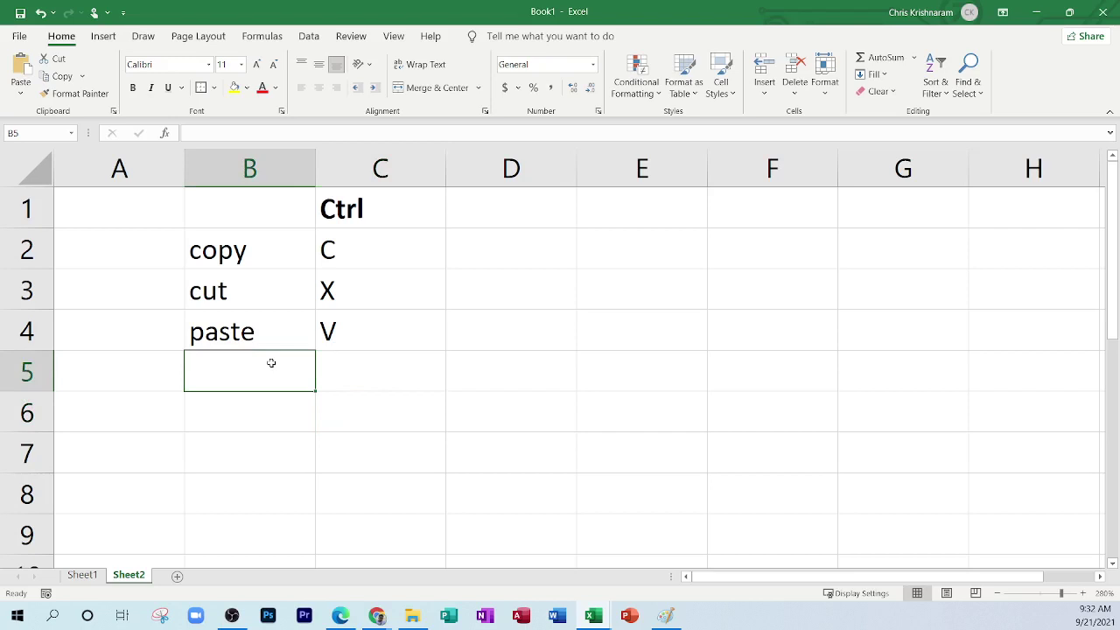
text(Undo)
key(Tab)
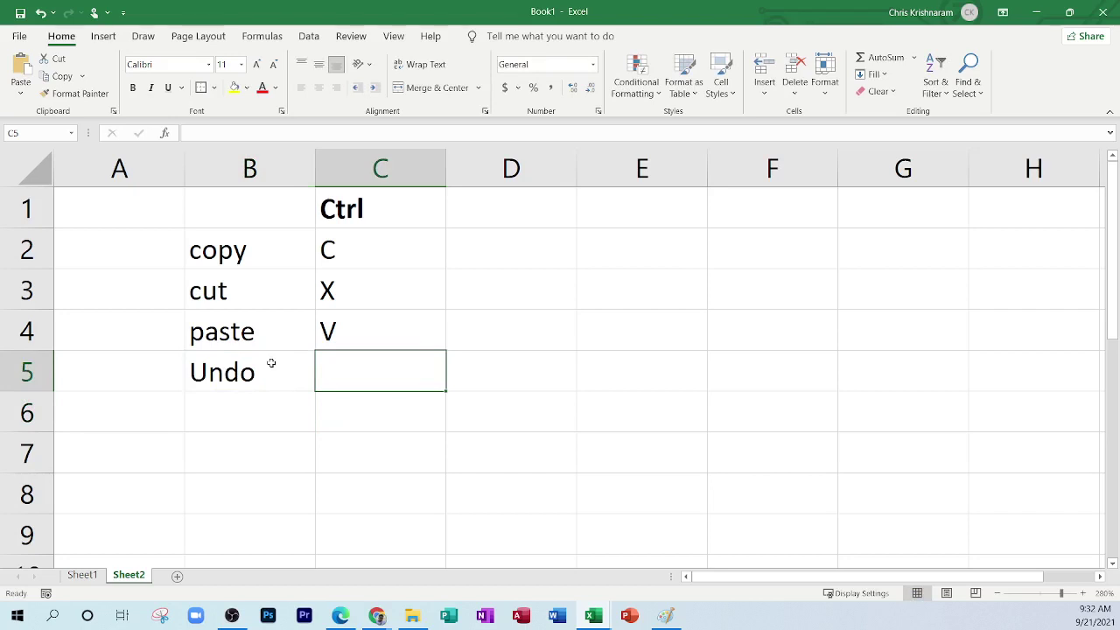
text(Z)
key(Return)
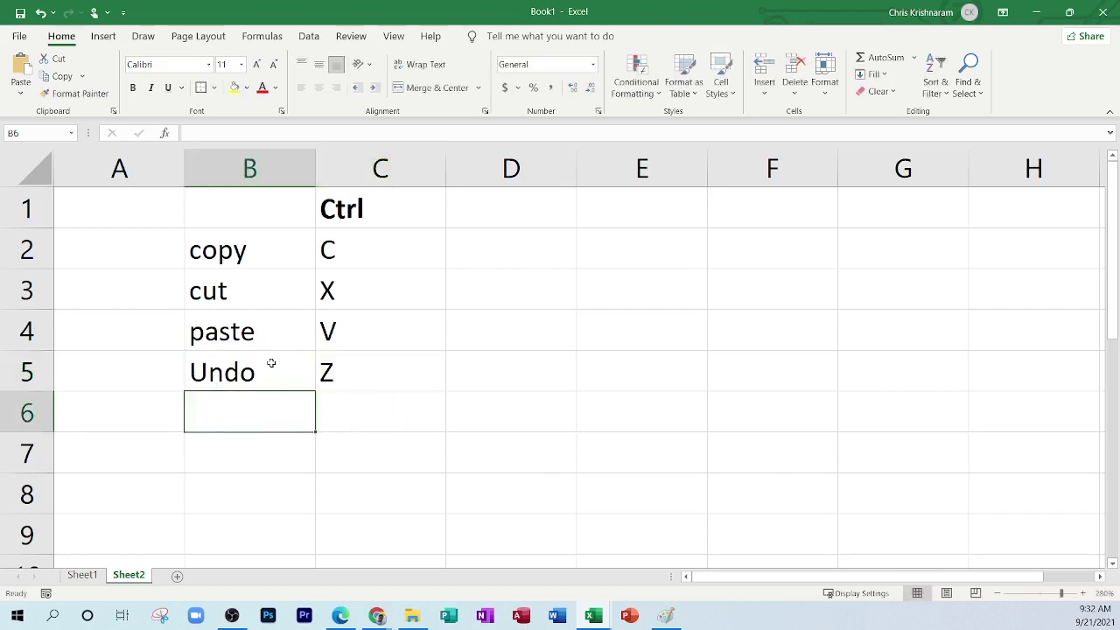
text(Redo)
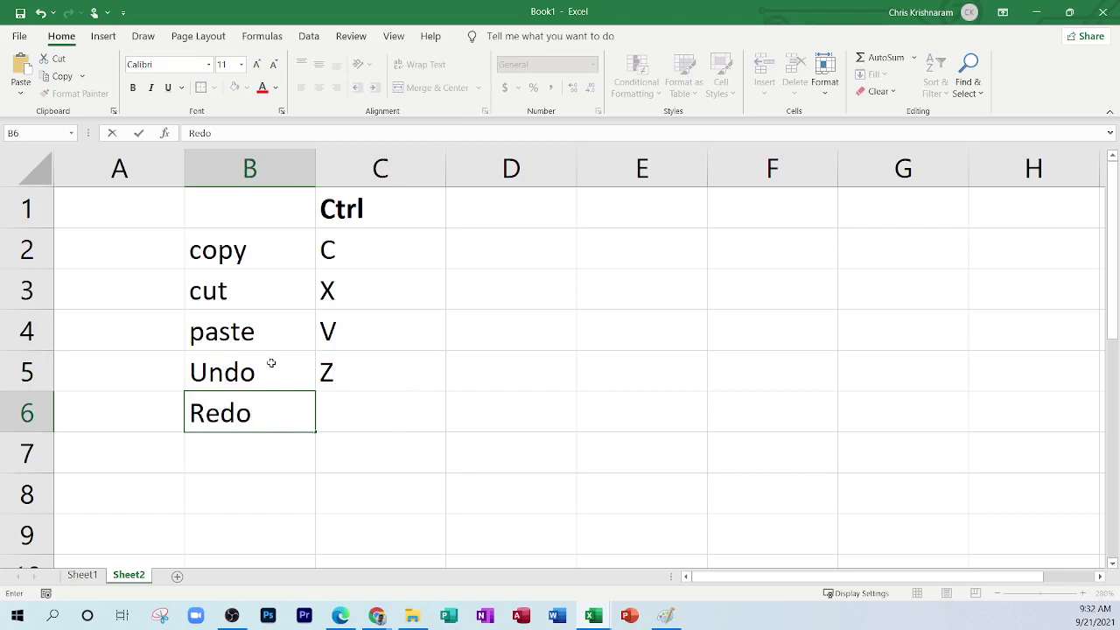
key(Tab)
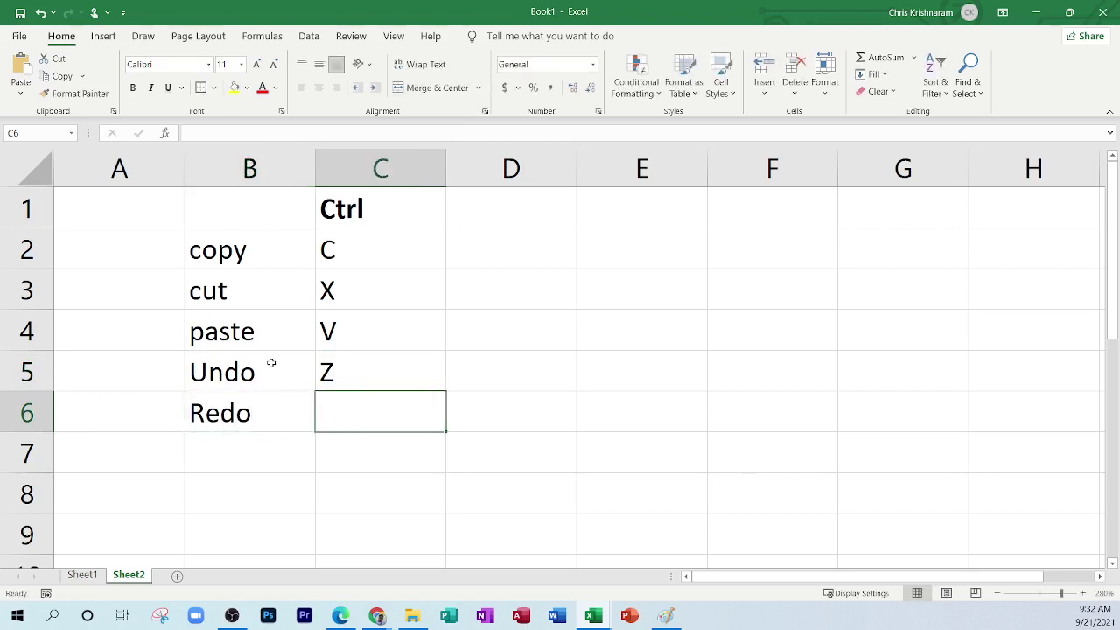
text(Y)
key(Return)
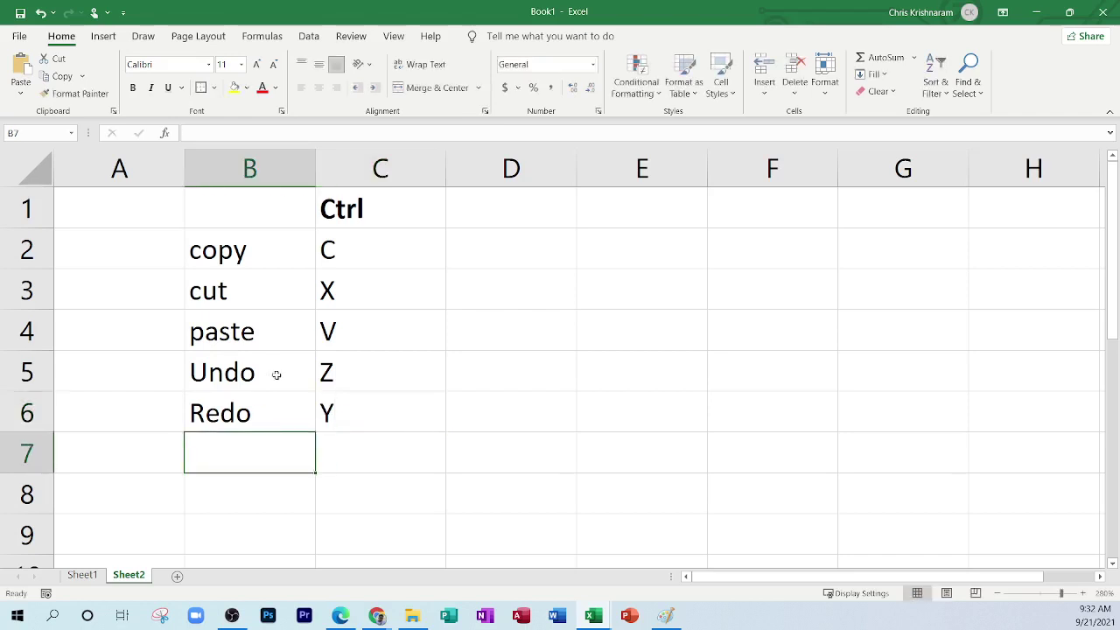
drag(230, 200, 385, 430)
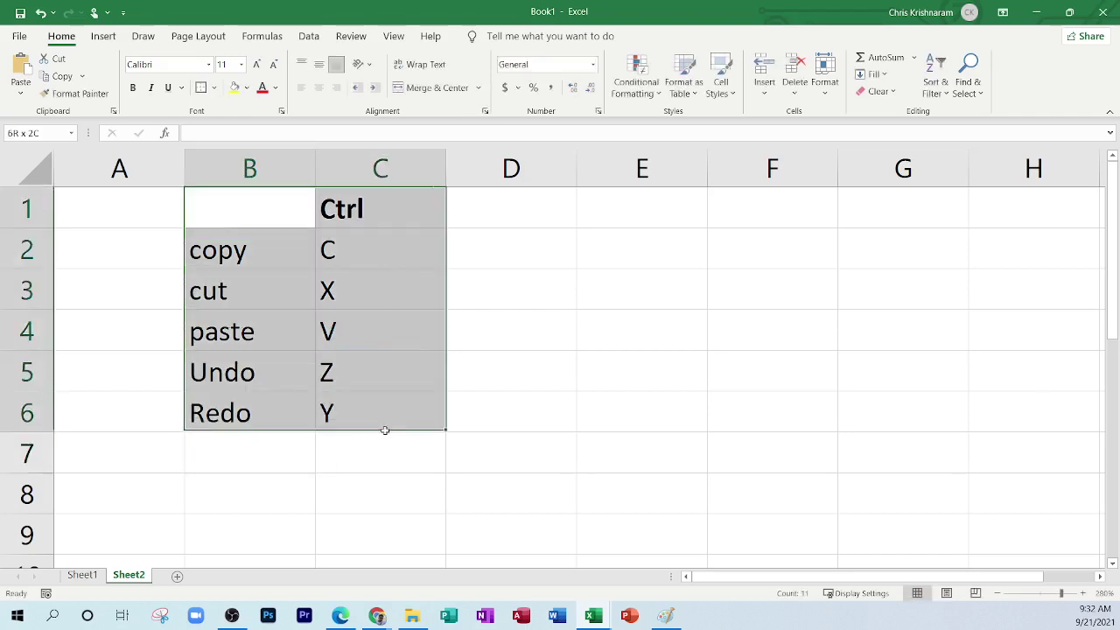
click(539, 321)
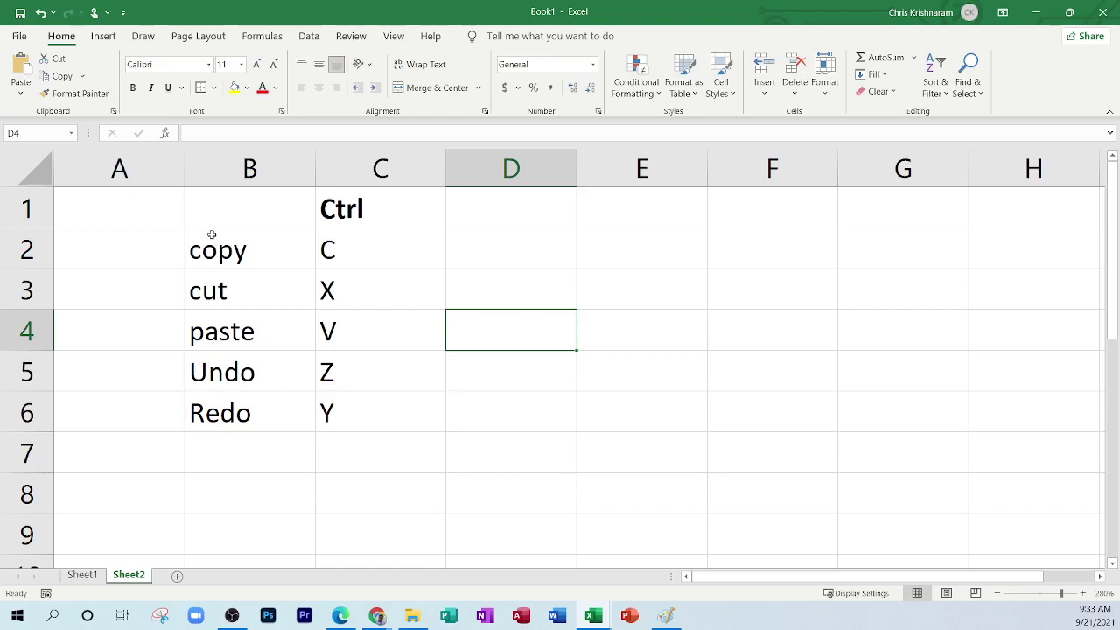
drag(222, 201, 375, 414)
click(506, 302)
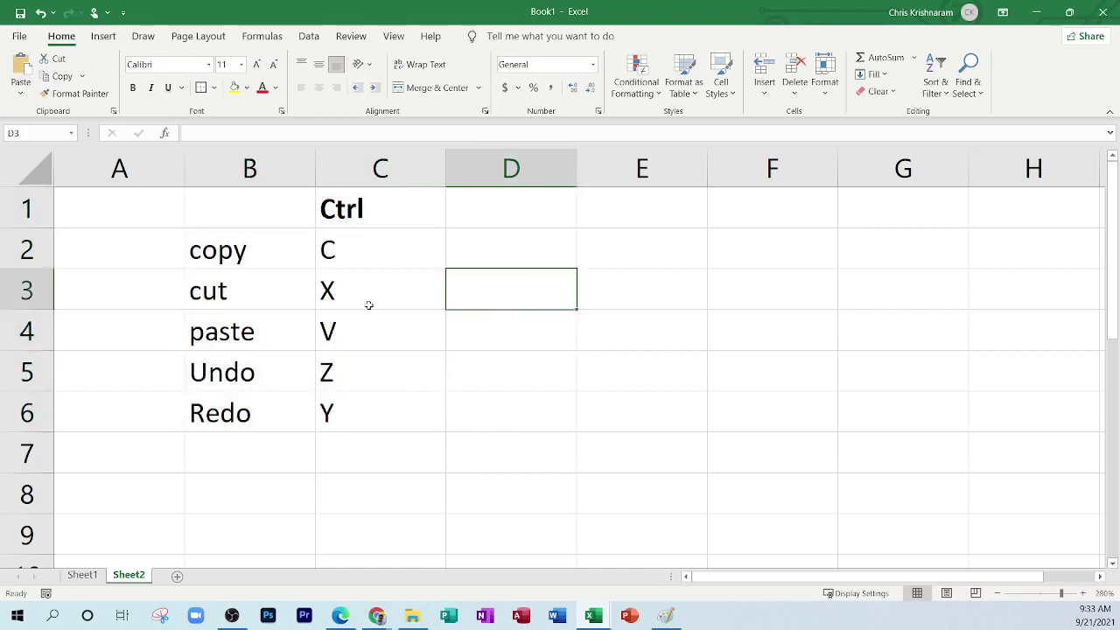
drag(293, 208, 423, 393)
click(552, 283)
right_click(346, 210)
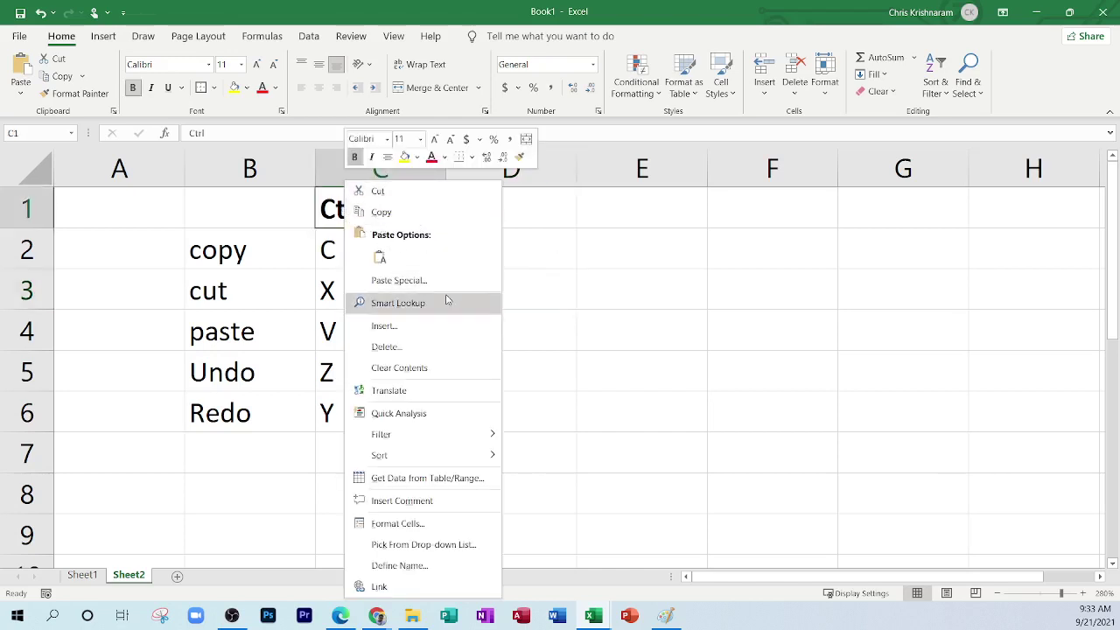
click(576, 253)
click(540, 251)
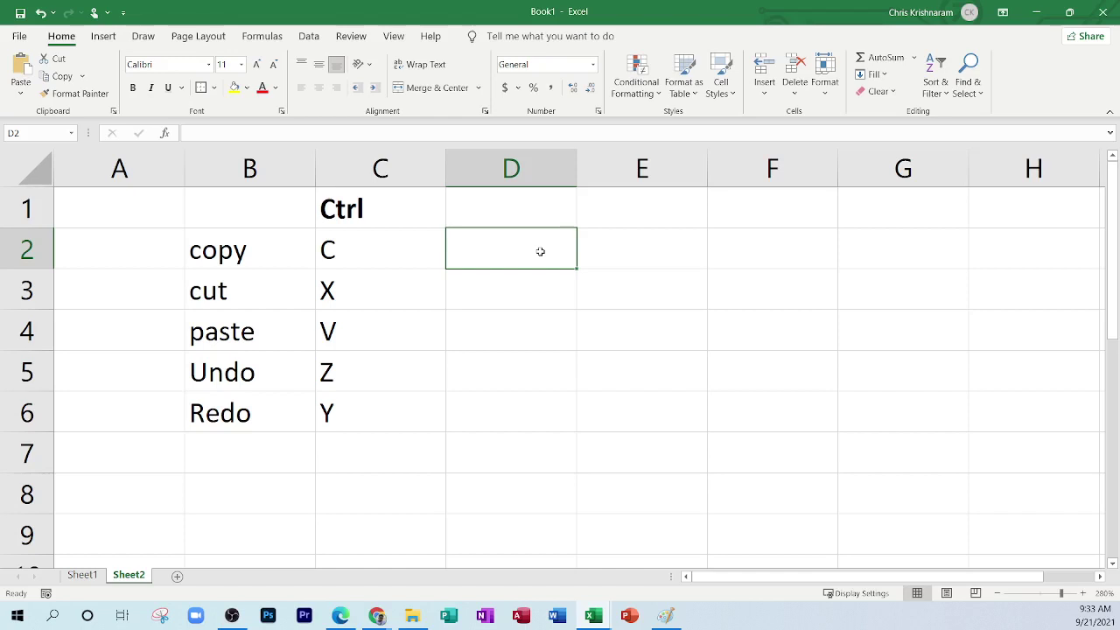
Step: Enter test text 'oddjsflj' in D2 and move the active cell around before returning to D2
text(oddjsflj)
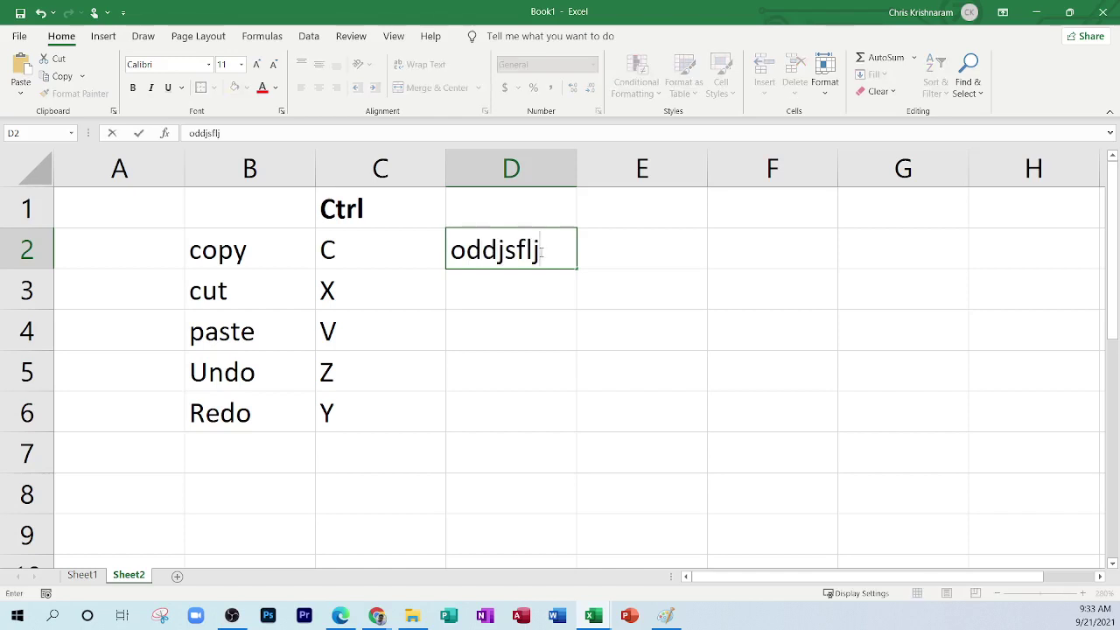
key(Right)
key(Right)
key(Left)
key(Left)
key(Down)
key(Down)
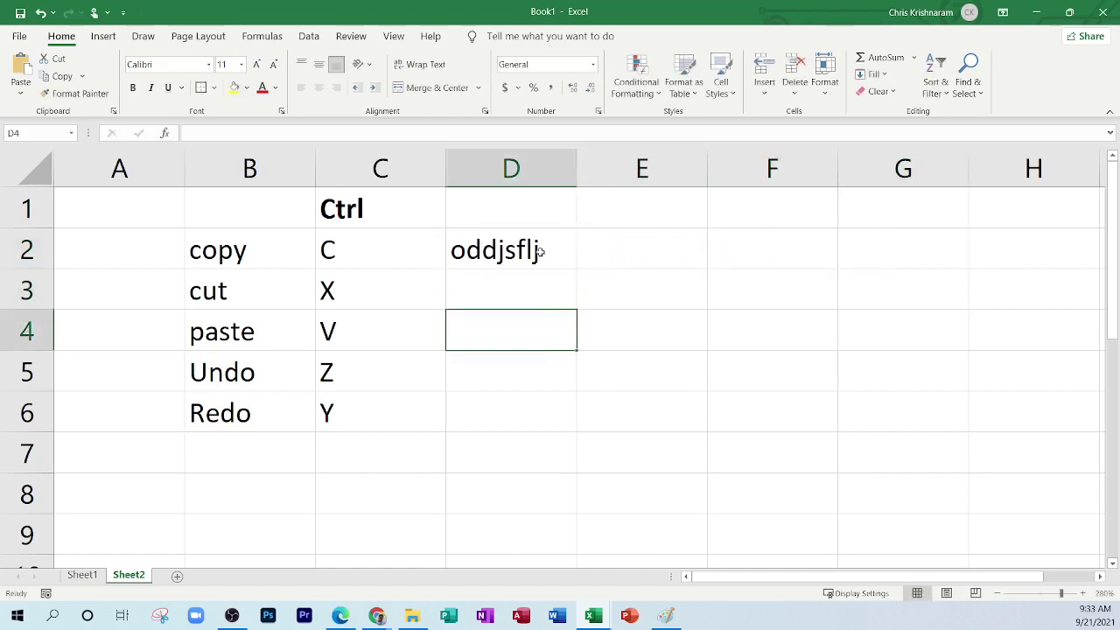
key(Right)
key(Right)
key(Up)
key(Up)
key(Left)
key(Left)
key(Left)
key(Down)
key(Down)
key(Right)
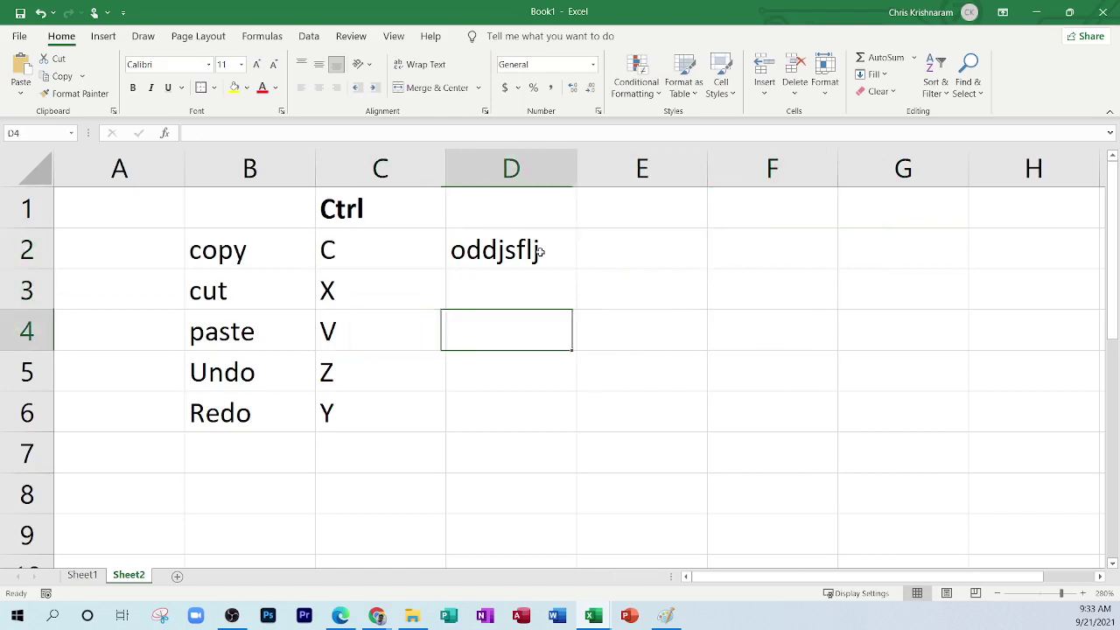
key(Right)
key(Up)
key(Left)
key(Up)
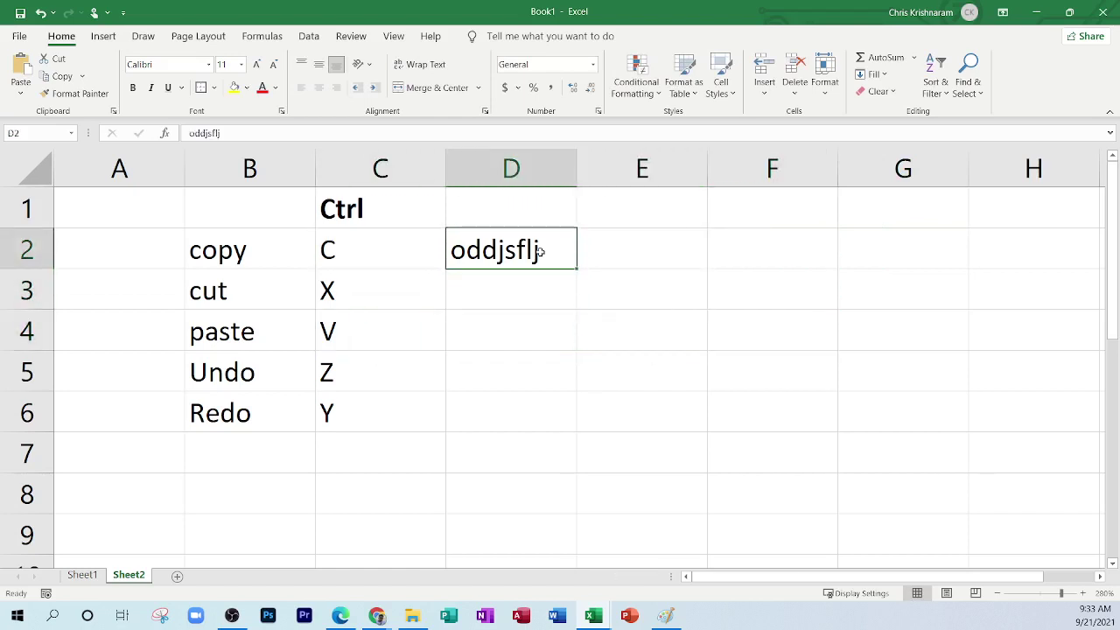
Step: Replace D2 with 'oasljdf' and paste 540 into E2, dismissing the Paste Options tag
text(oasljdf)
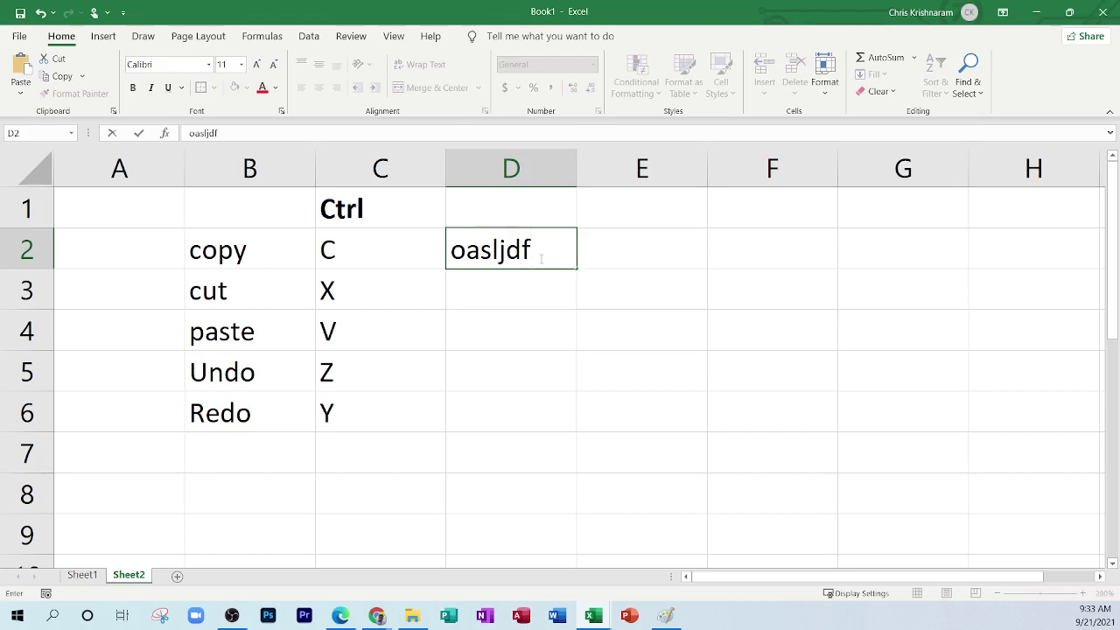
key(Tab)
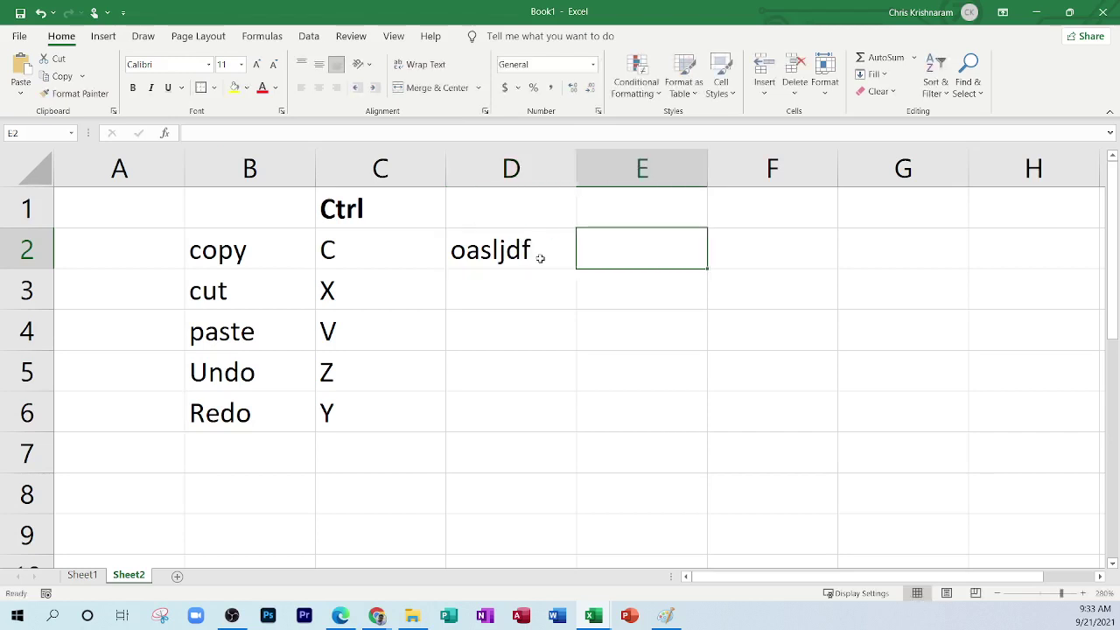
key(ctrl+v)
key(Return)
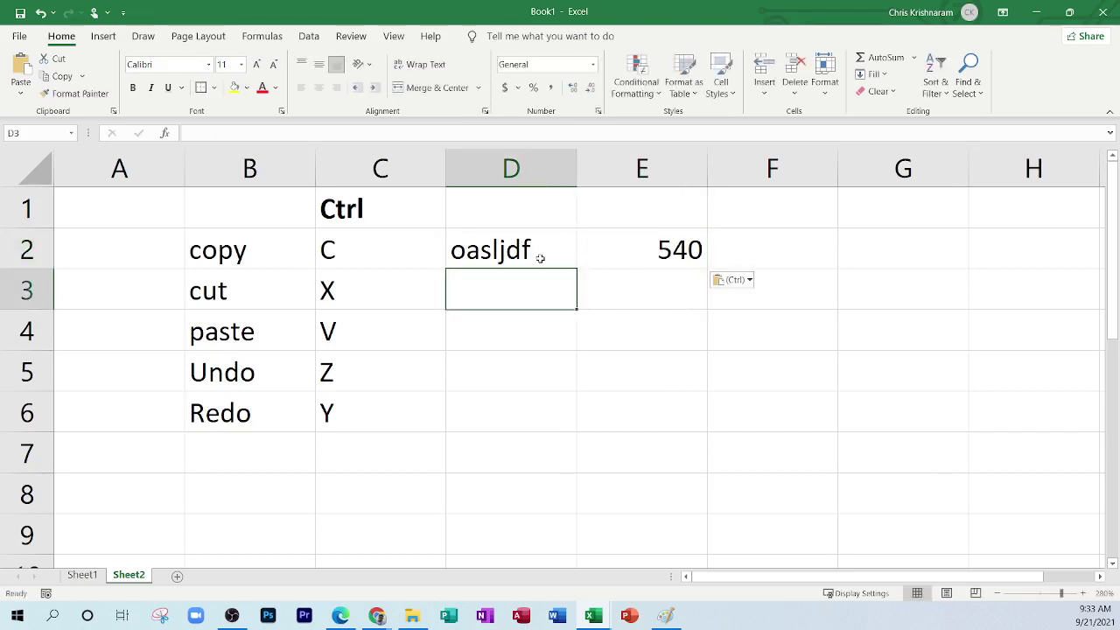
key(ctrl)
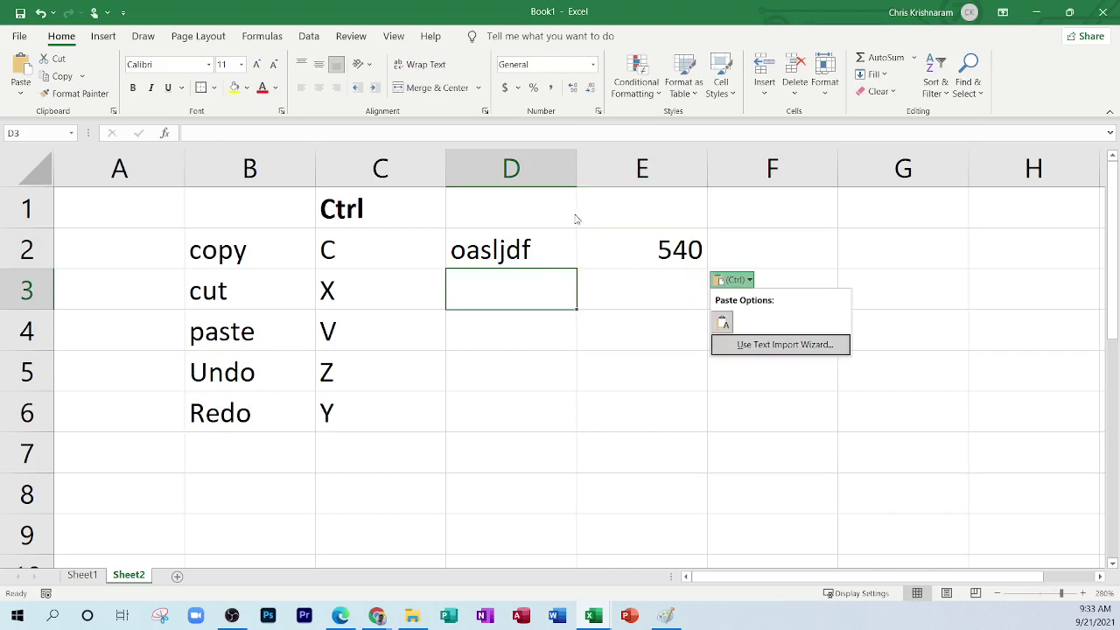
key(Escape)
Step: Select the shortcut table B1:C6 and nearby cells to review the sheet
click(525, 243)
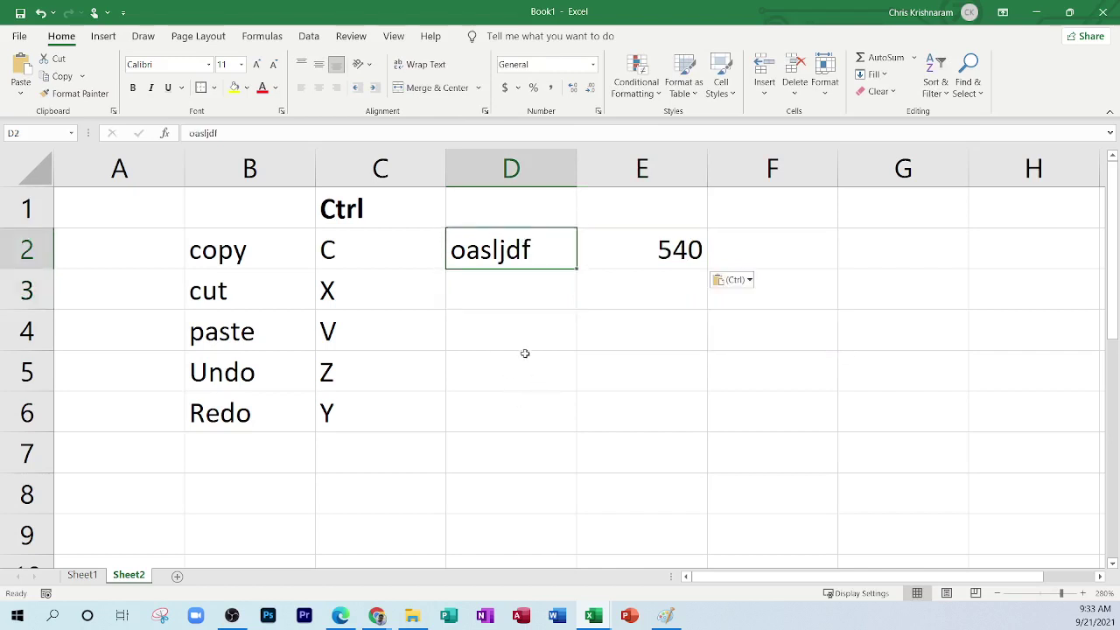
click(512, 286)
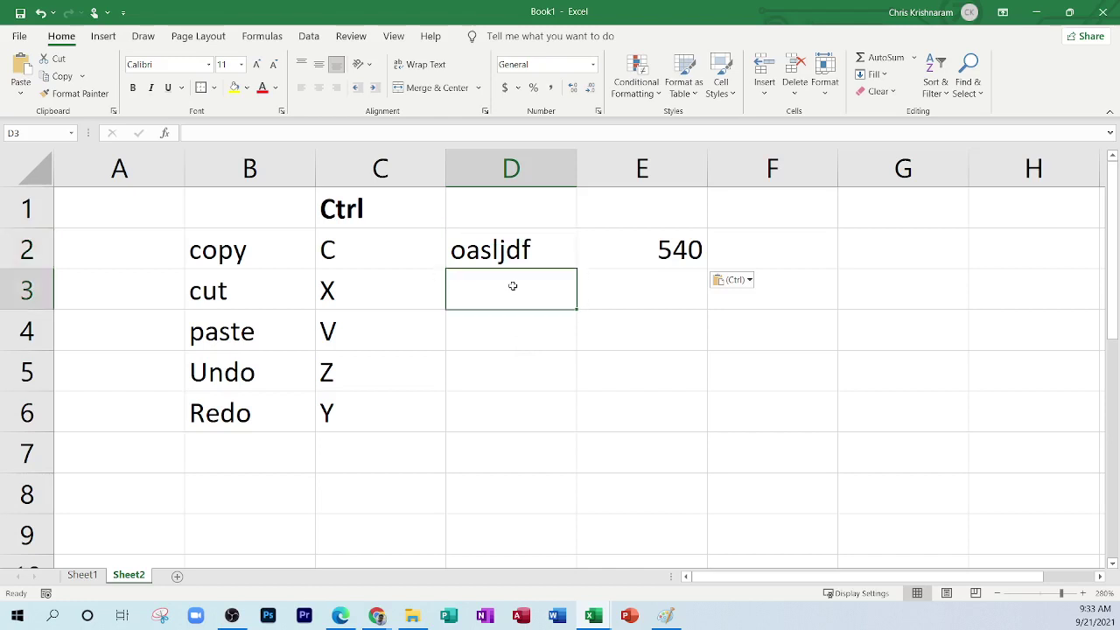
drag(239, 212, 357, 397)
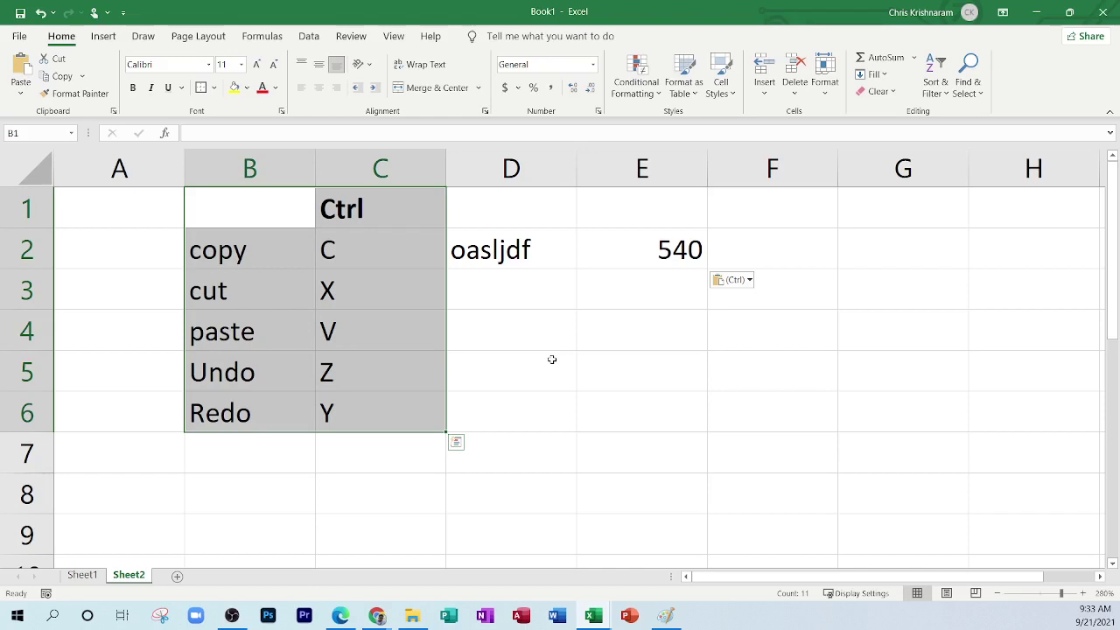
click(252, 249)
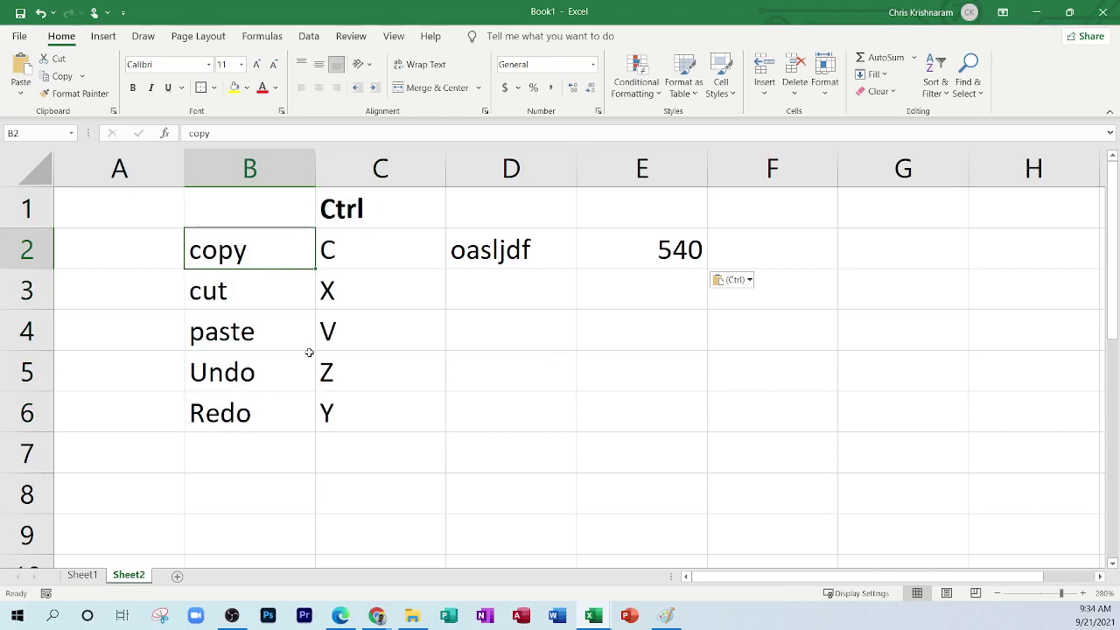
click(474, 394)
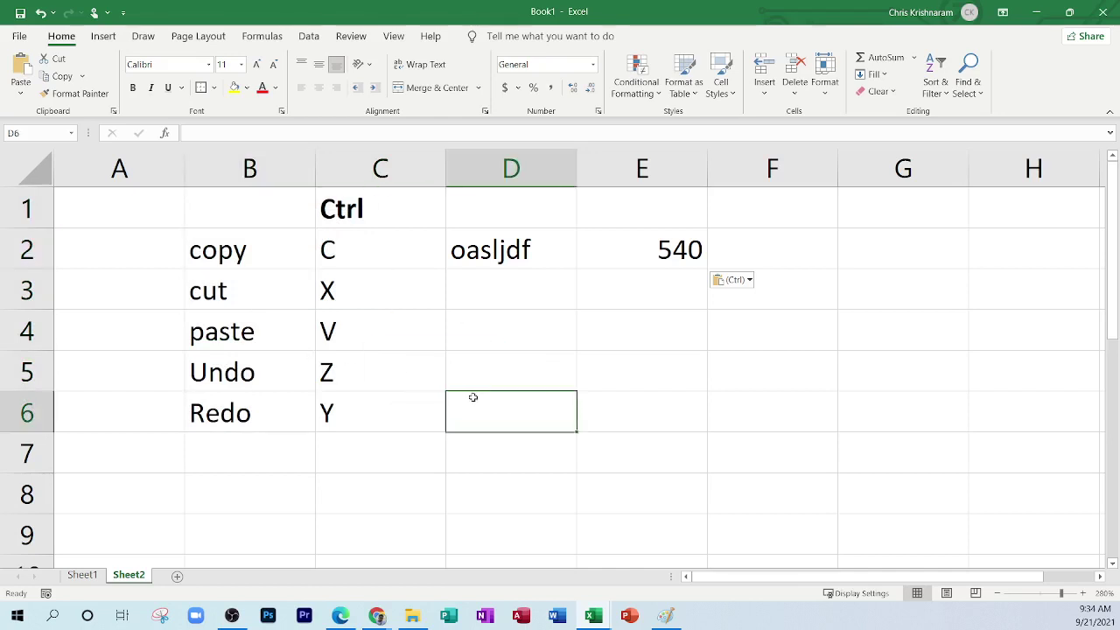
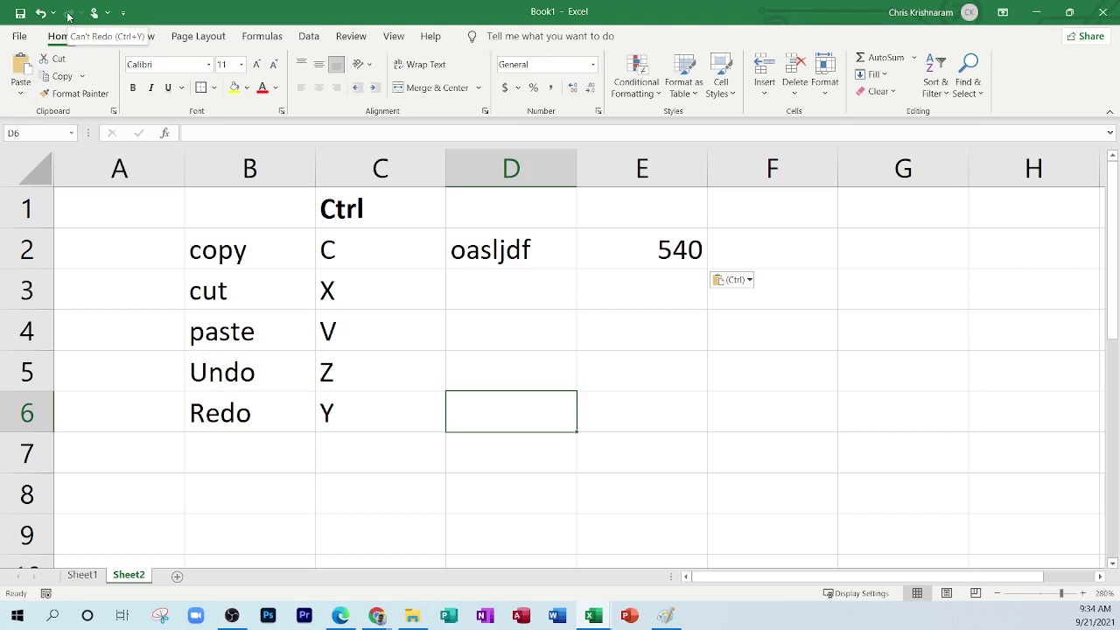
Step: Enter 'save' in B7 and its shortcut letter S in C7 below Redo
click(246, 461)
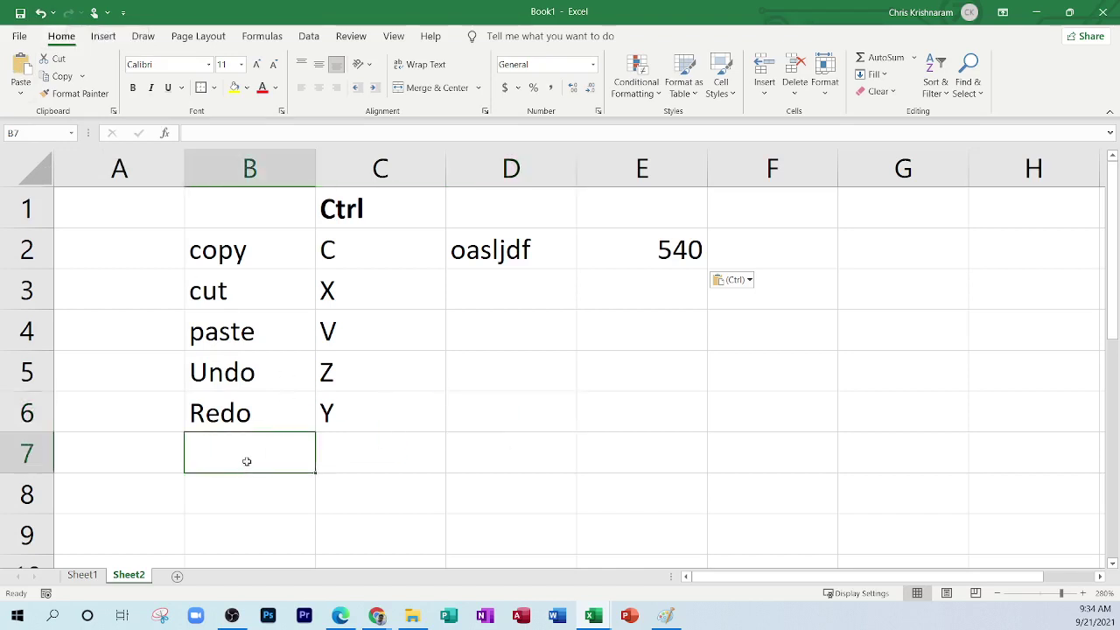
text(save)
key(Tab)
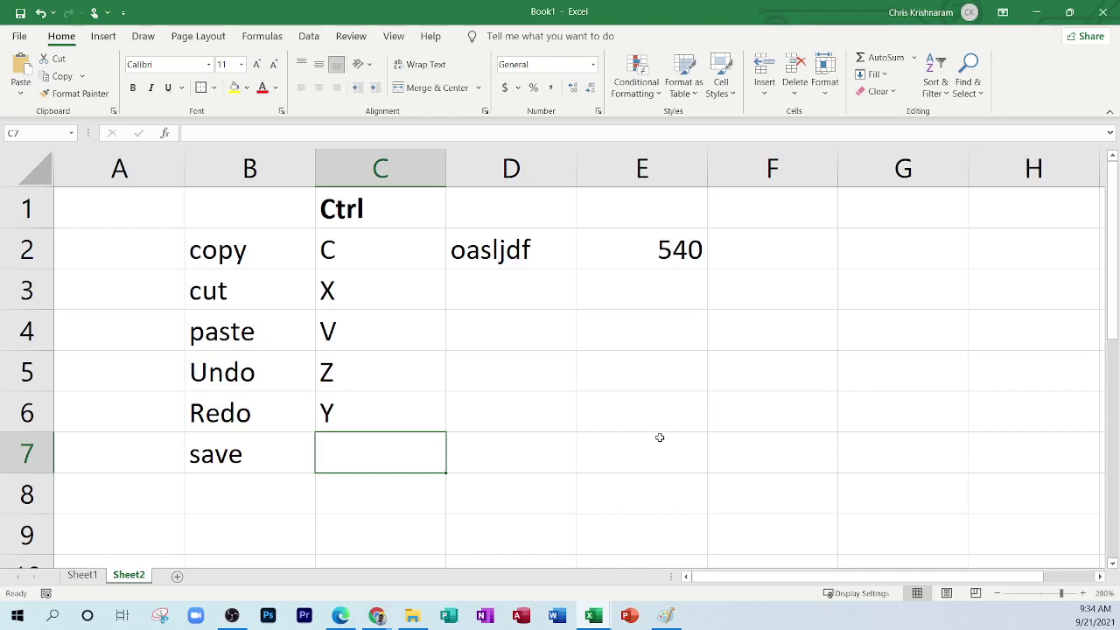
text(S)
click(628, 377)
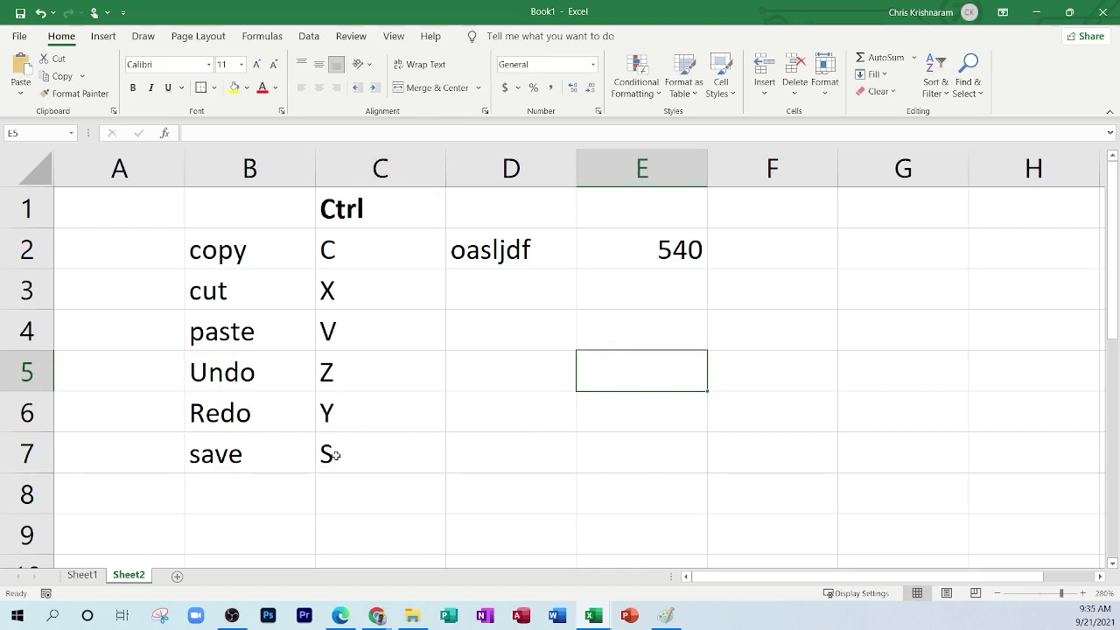
key(ctrl+s)
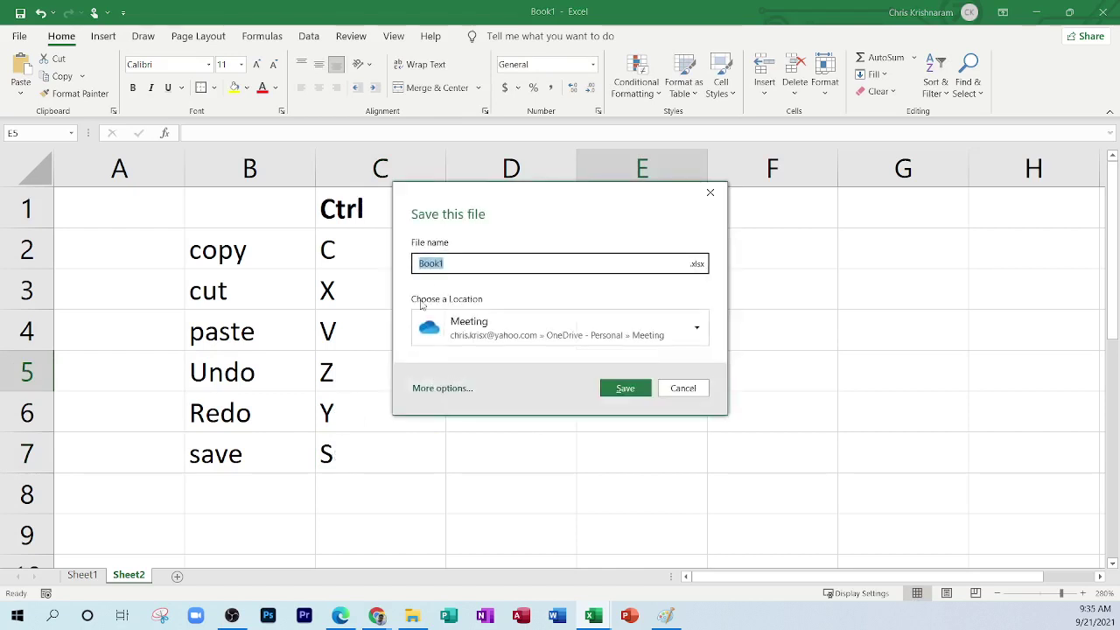
drag(497, 213, 612, 218)
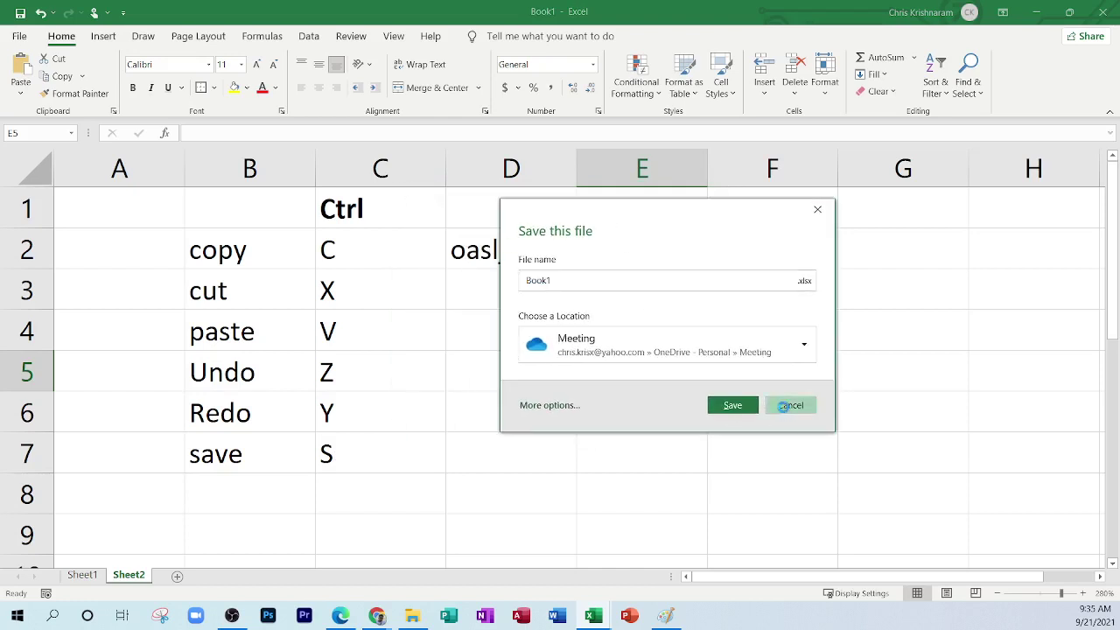
click(792, 408)
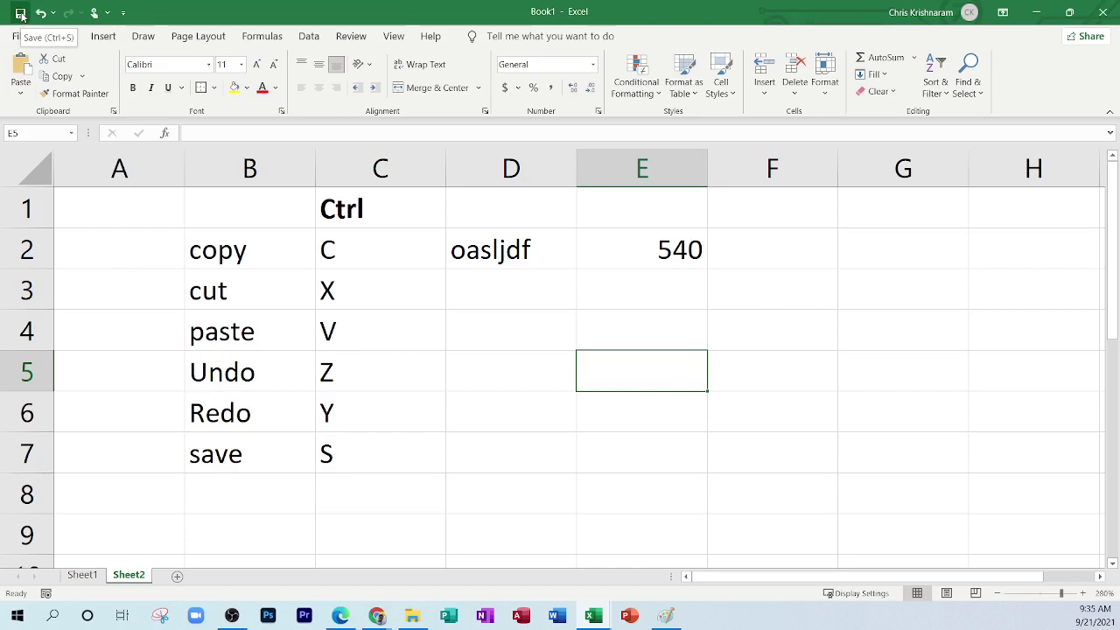
click(425, 383)
key(ctrl+s)
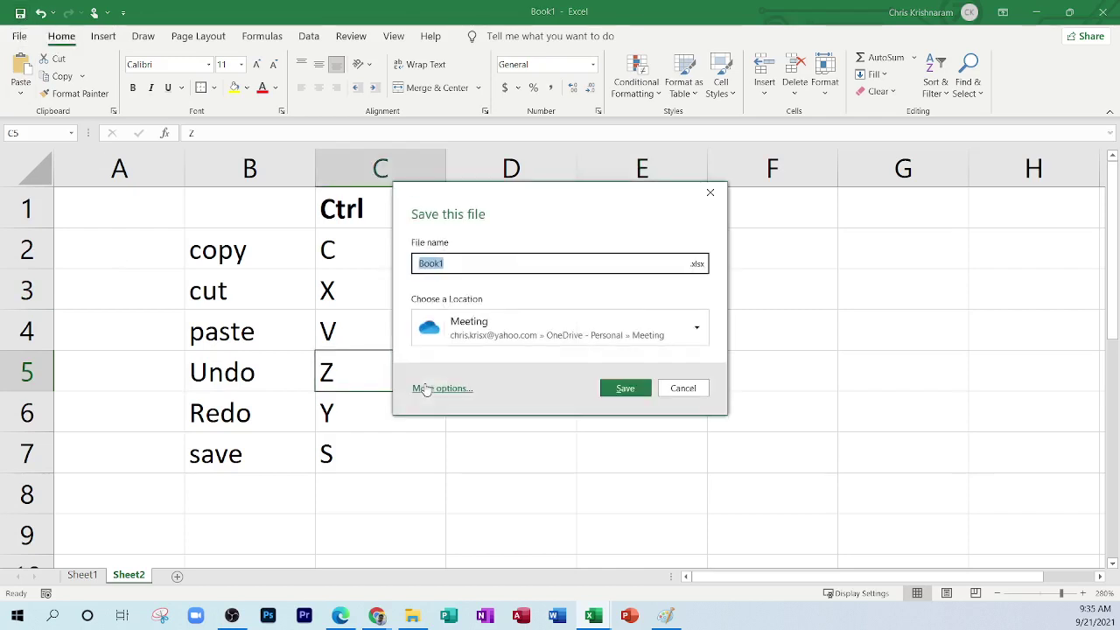
click(683, 387)
click(524, 363)
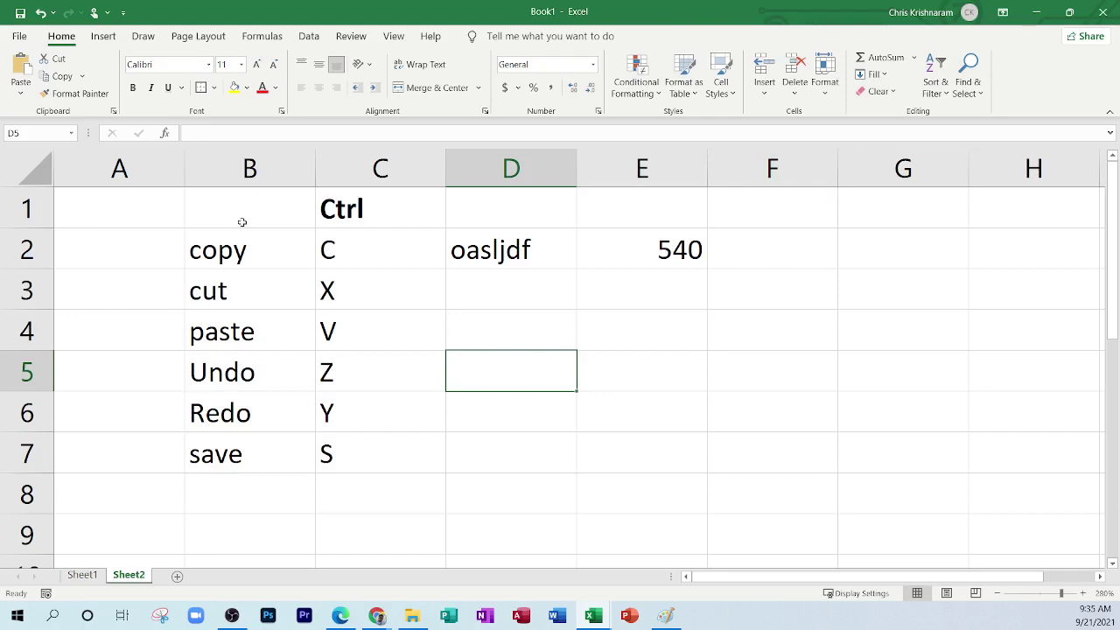
drag(242, 221, 356, 468)
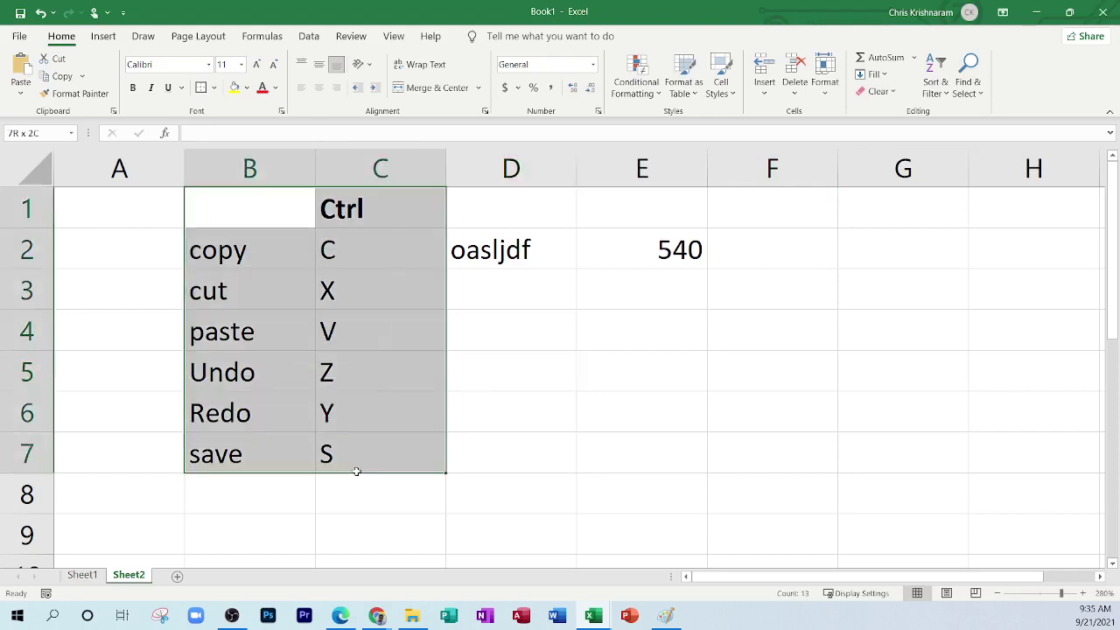
Step: Minimize Excel and scroll the 7.2 Common spreadsheet features PDF in Edge to page 3
click(1036, 10)
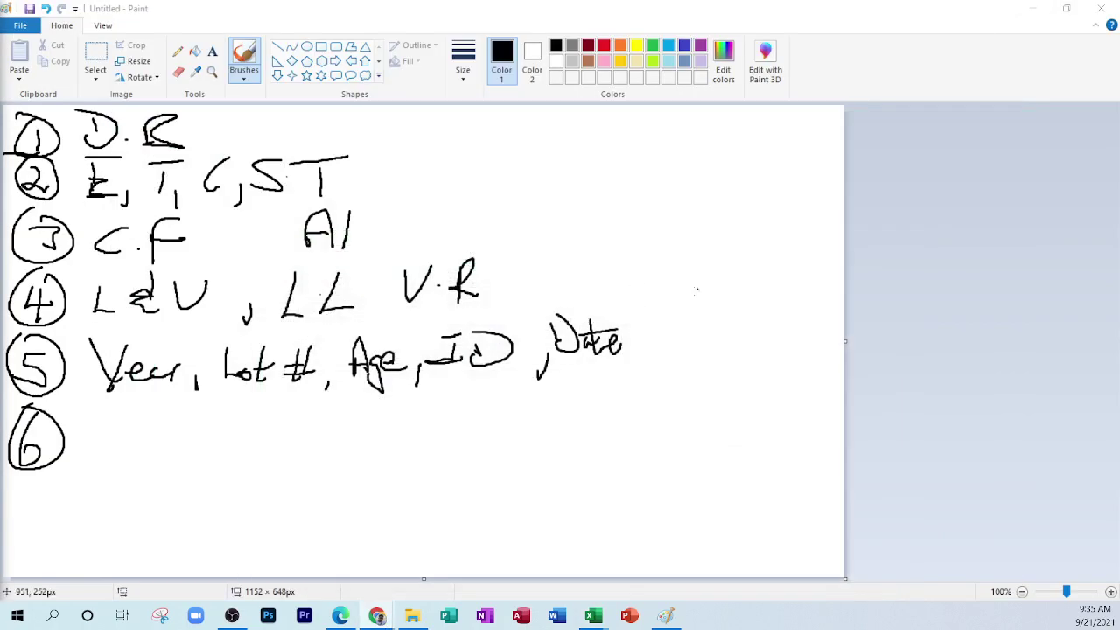
click(340, 615)
scroll(531, 335, down, 1)
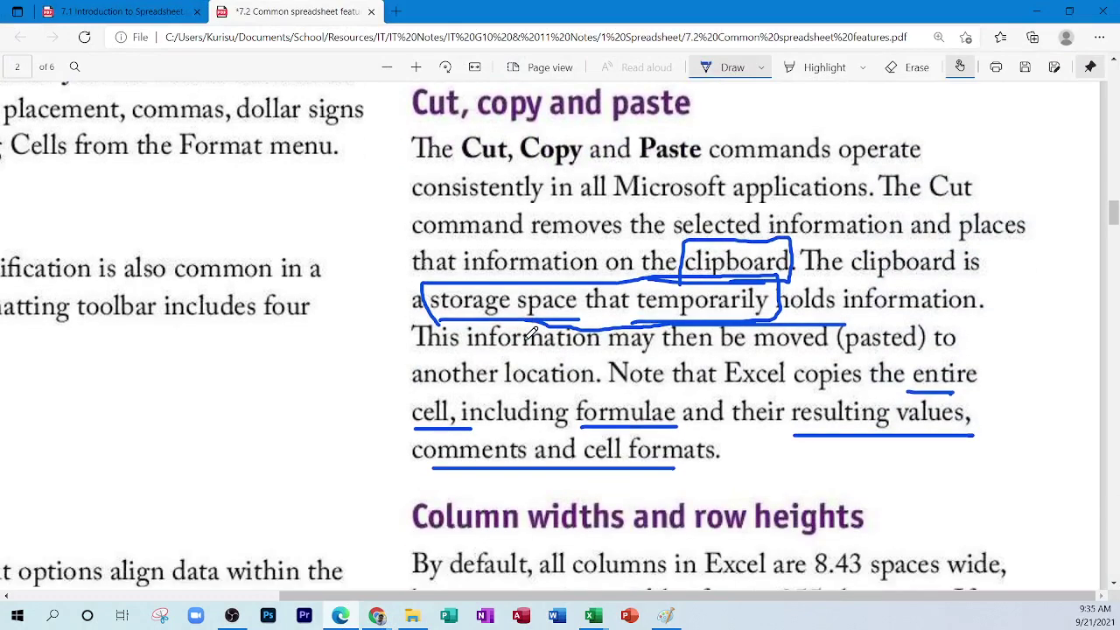
scroll(531, 335, up, 1)
scroll(531, 335, down, 1)
scroll(531, 336, down, 4)
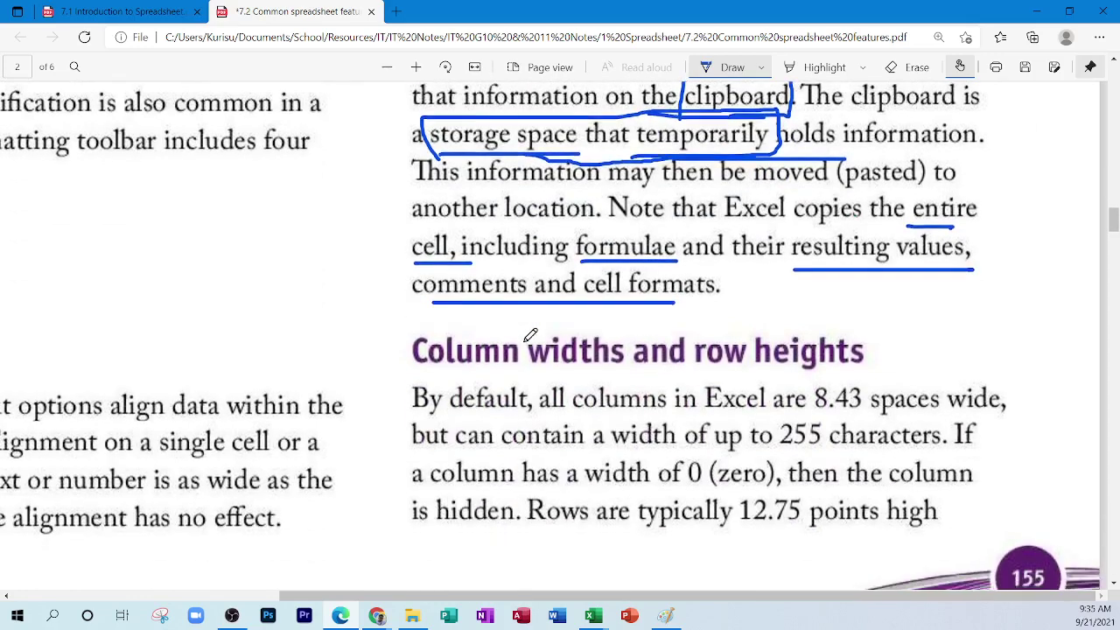
scroll(531, 335, up, 1)
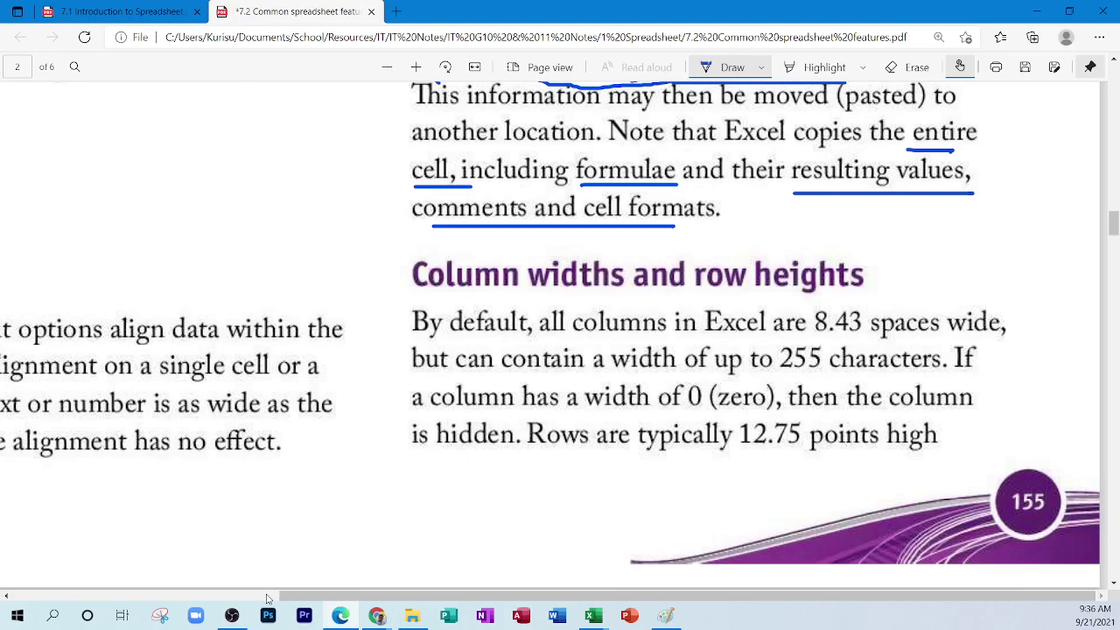
scroll(317, 507, left, 4)
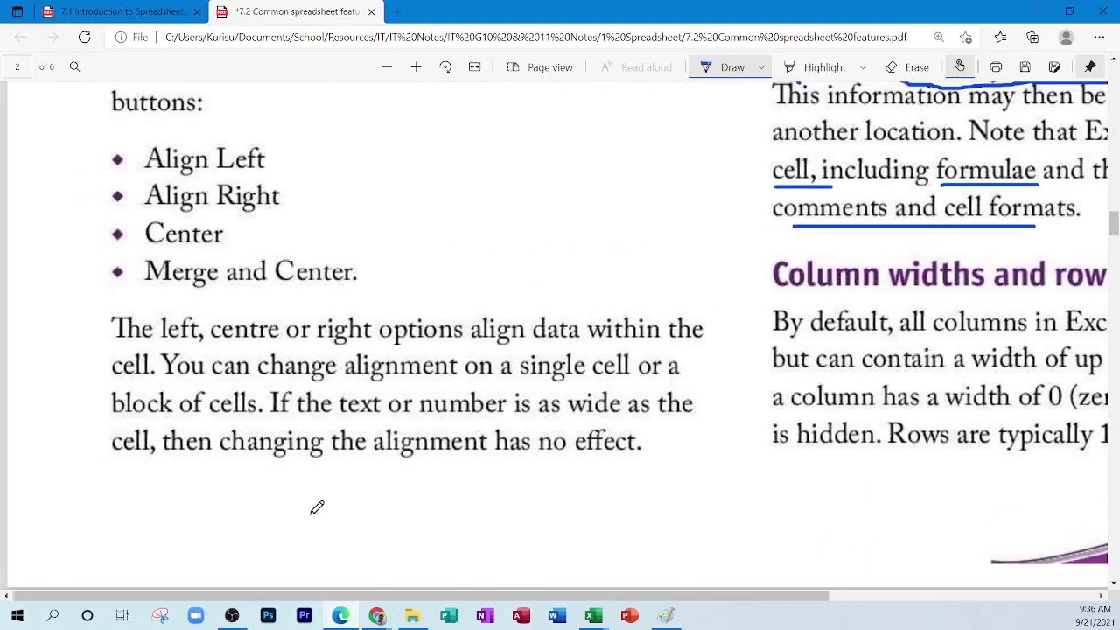
scroll(317, 508, down, 7)
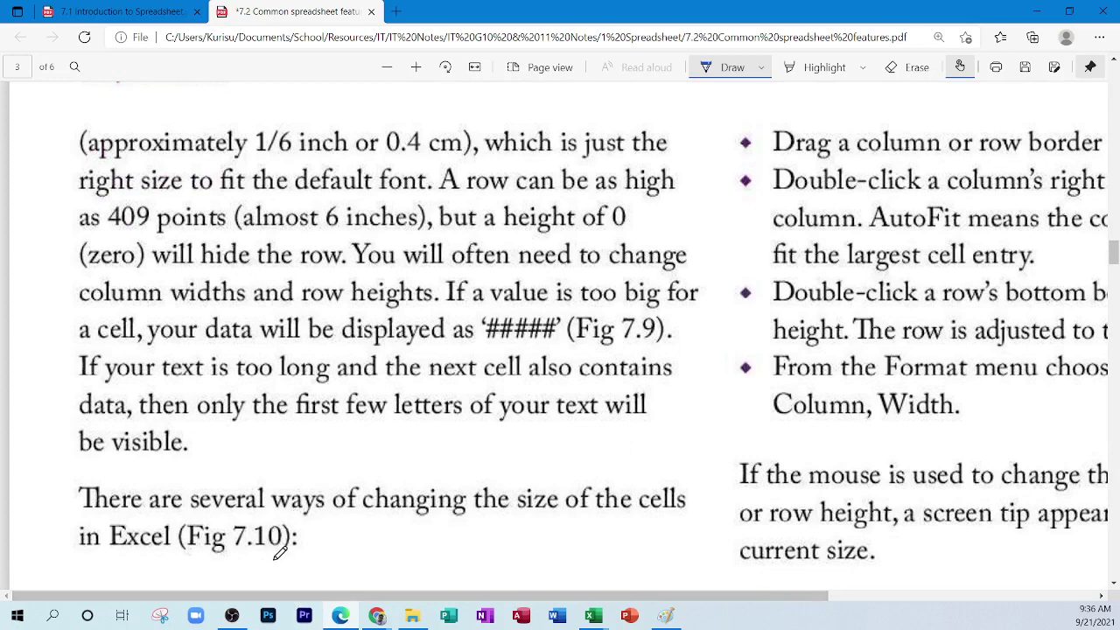
Step: Underline 'Fig 7.10', 'height of 0', 'hide the row' and '#####' in blue ink
drag(262, 560, 311, 554)
drag(320, 517, 310, 557)
drag(504, 229, 624, 229)
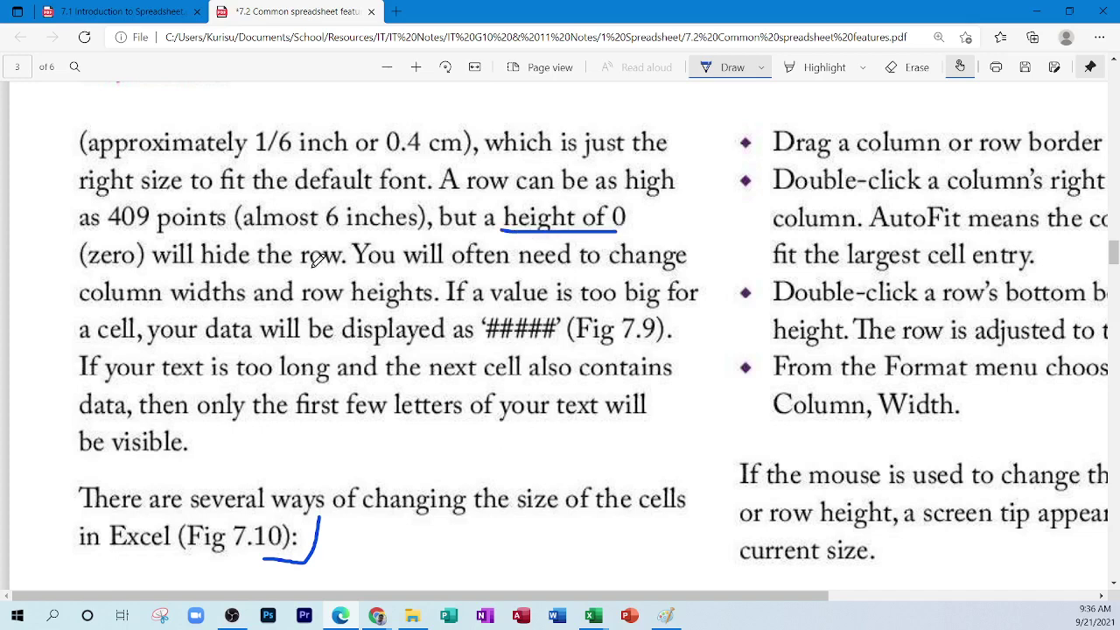
drag(195, 269, 326, 267)
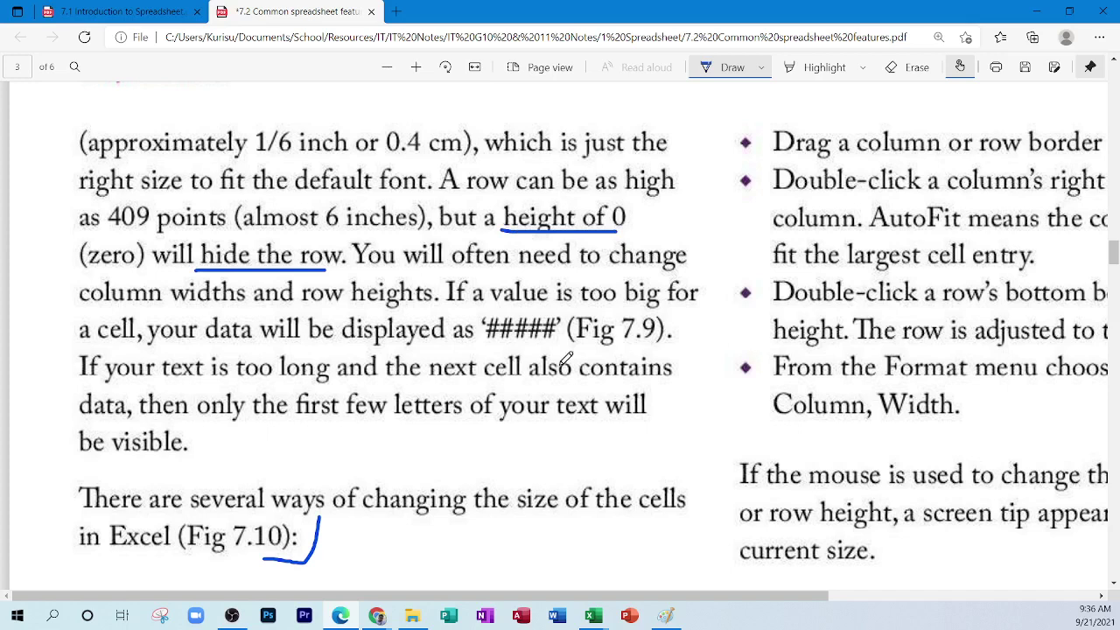
drag(469, 345, 573, 344)
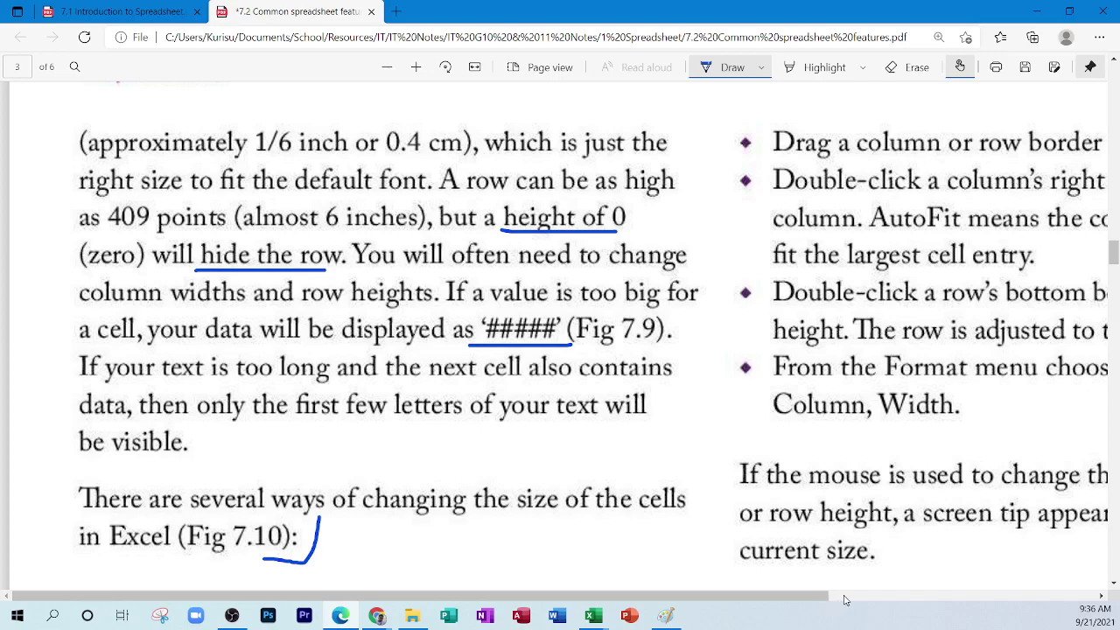
Step: Draw blue bracket marks around the cell-resizing bullet list
drag(845, 600, 1101, 598)
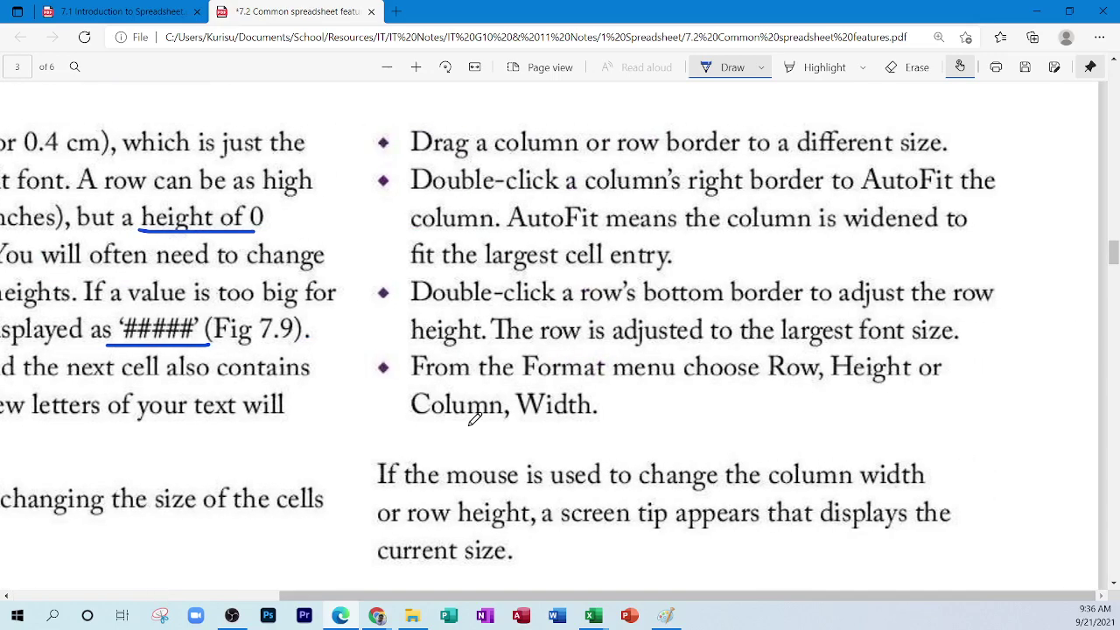
mouse_move(365, 158)
mouse_down()
mouse_move(364, 107)
mouse_move(431, 107)
mouse_up()
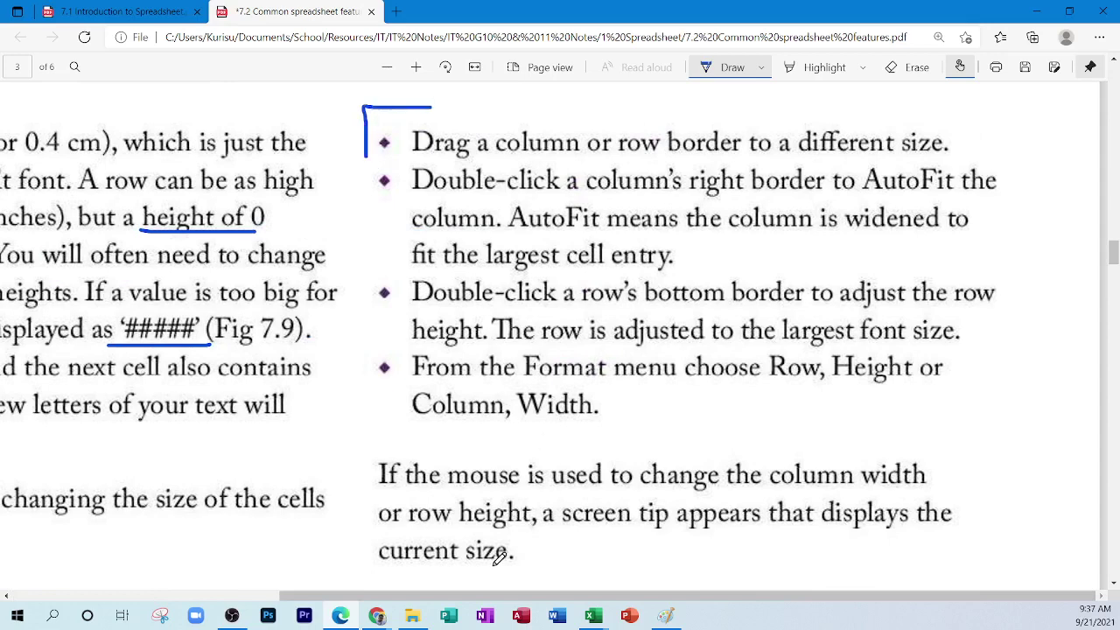
drag(483, 570, 542, 570)
drag(541, 570, 541, 544)
Step: Underline 'Drag', both 'Double-click' occurrences and 'AutoFit' in the bullets
drag(412, 155, 470, 157)
drag(423, 199, 542, 197)
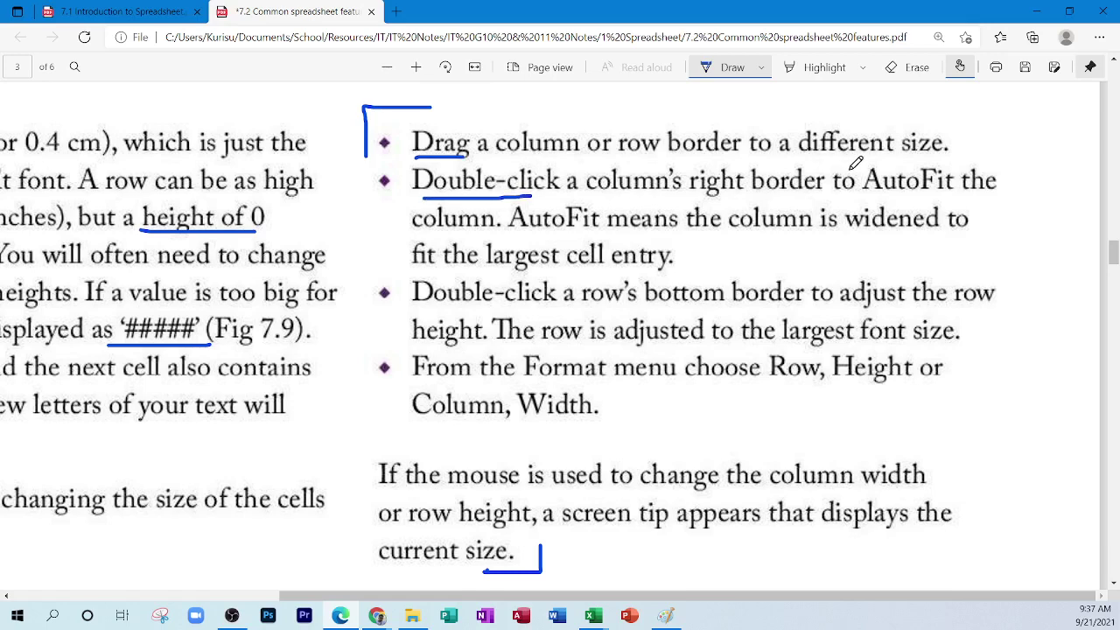
drag(871, 199, 931, 198)
drag(429, 305, 546, 303)
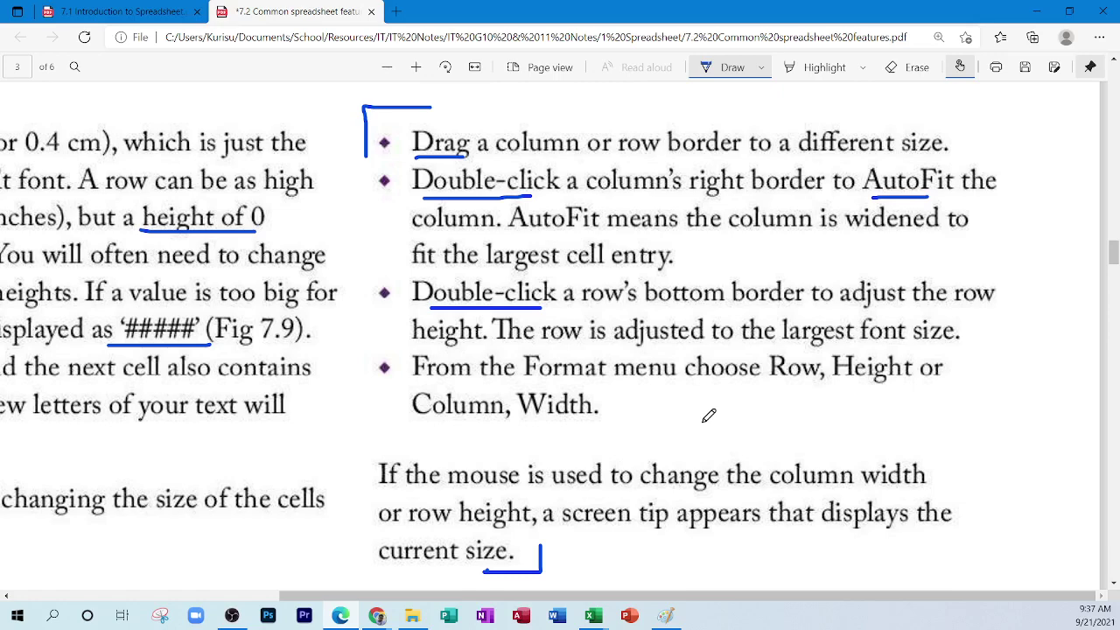
Step: Scroll the PDF back up toward the Column widths and row heights heading
click(266, 598)
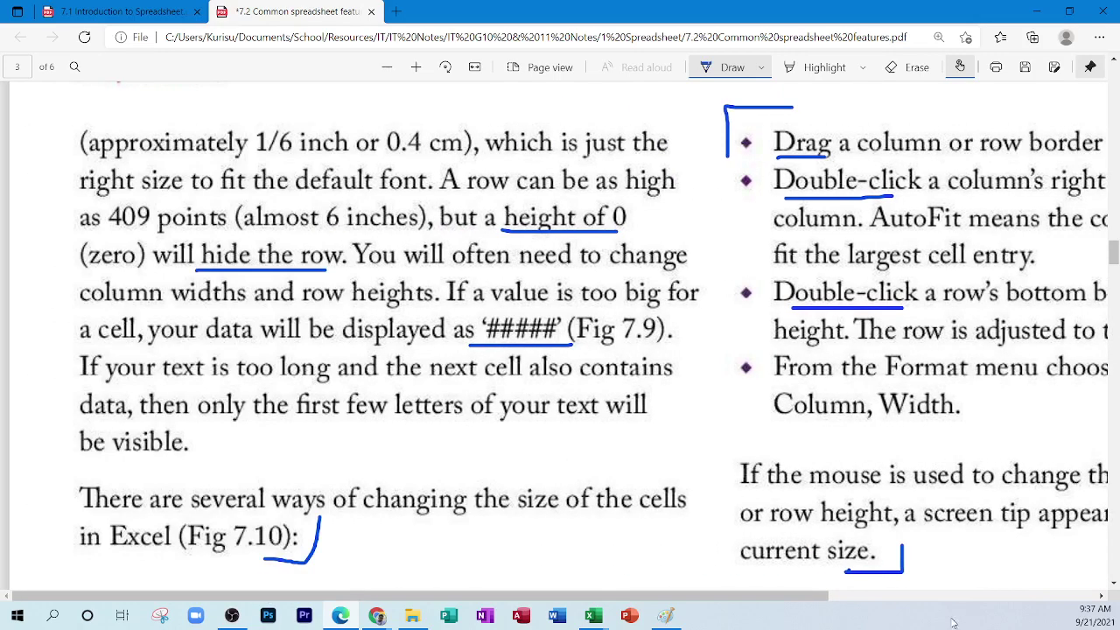
click(934, 597)
scroll(787, 508, up, 5)
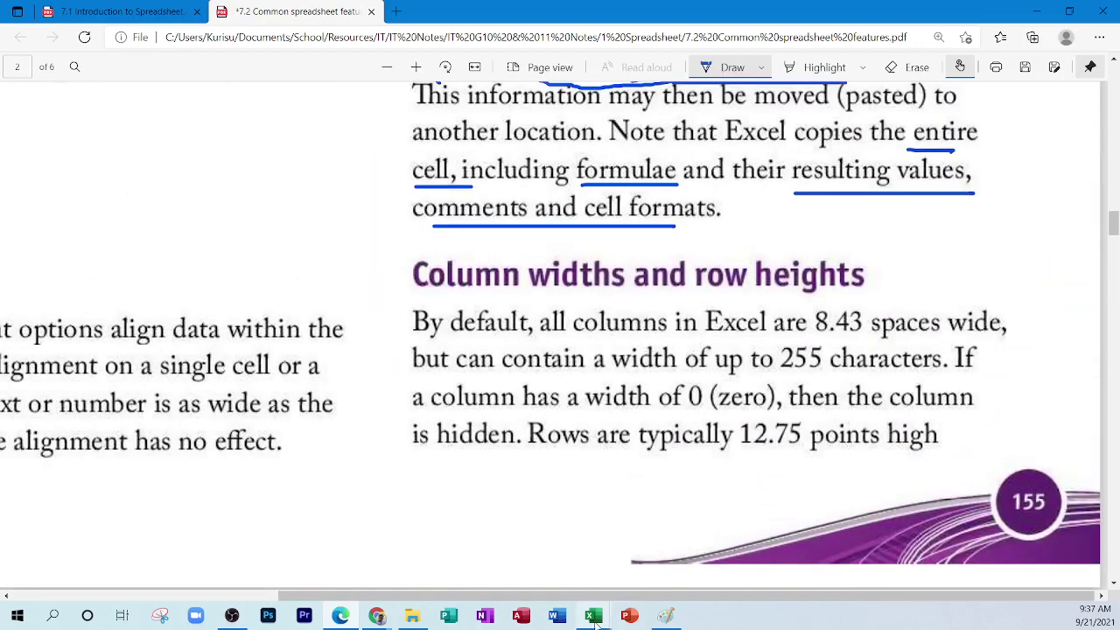
Step: Bring Excel forward, visit Sheet3, then select C1 on Sheet2's shortcut table
mouse_move(593, 615)
click(607, 505)
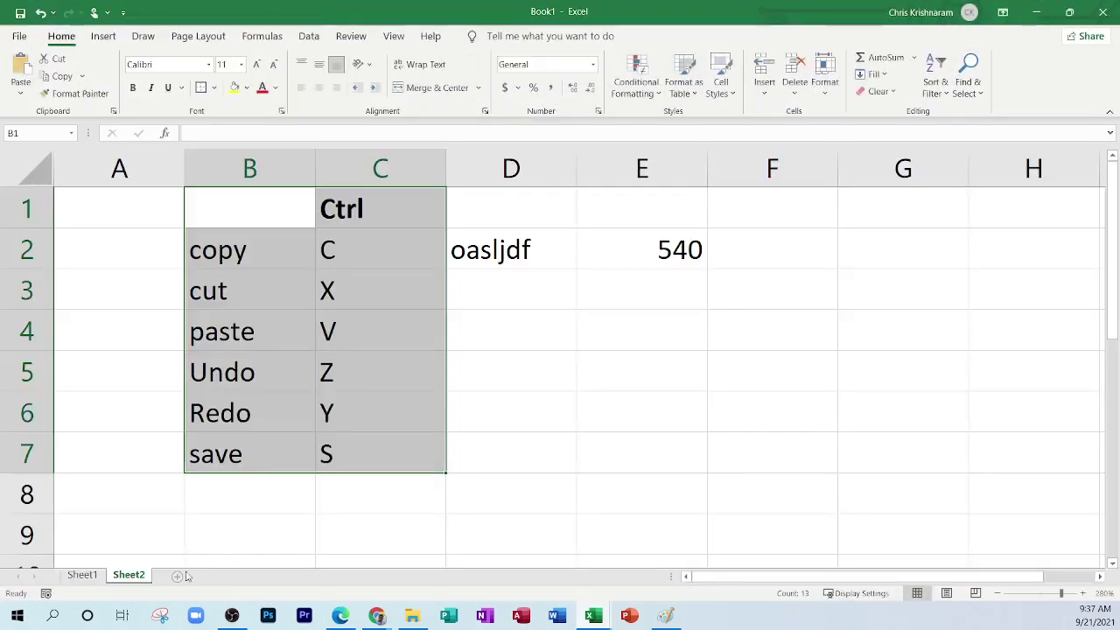
click(178, 576)
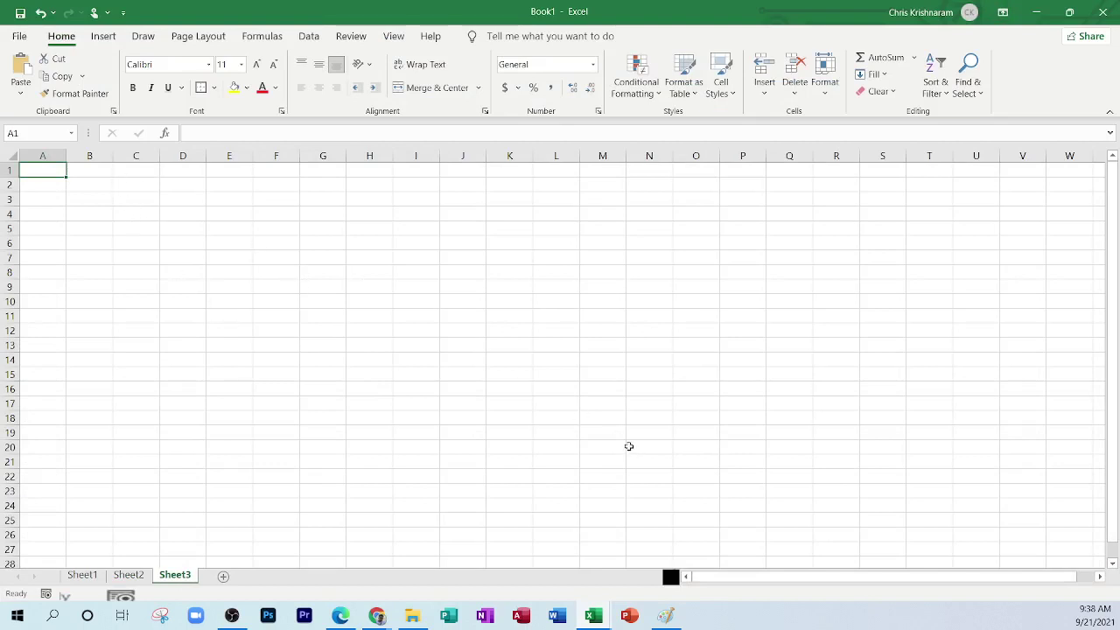
click(128, 575)
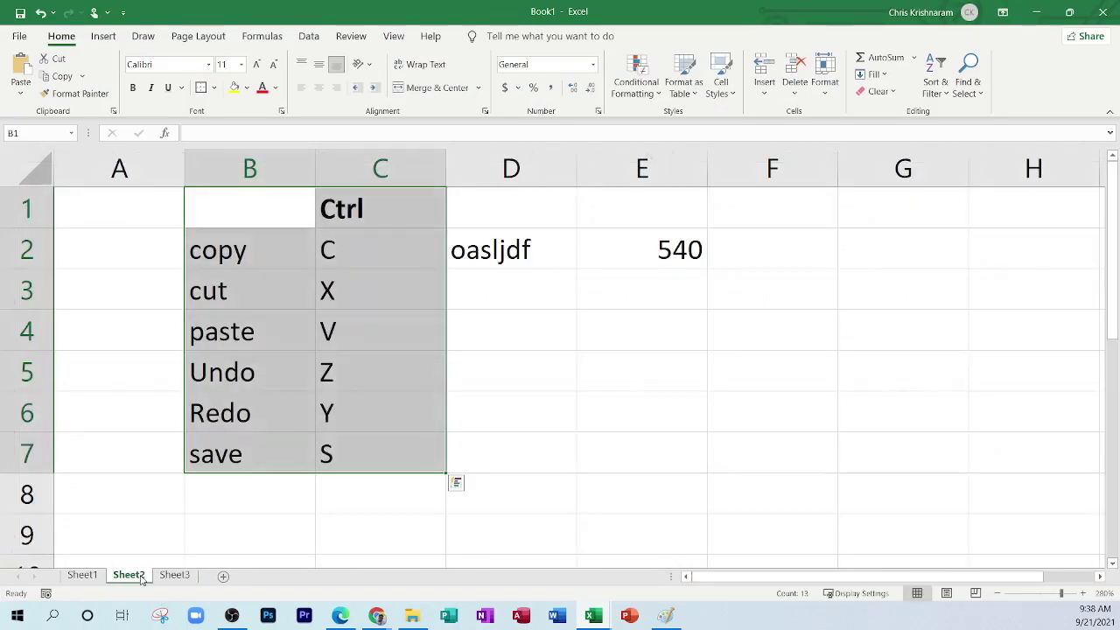
click(338, 222)
Step: On Sheet1 make row 2 taller and check column A's width, then go to Sheet3 and the PDF
click(82, 575)
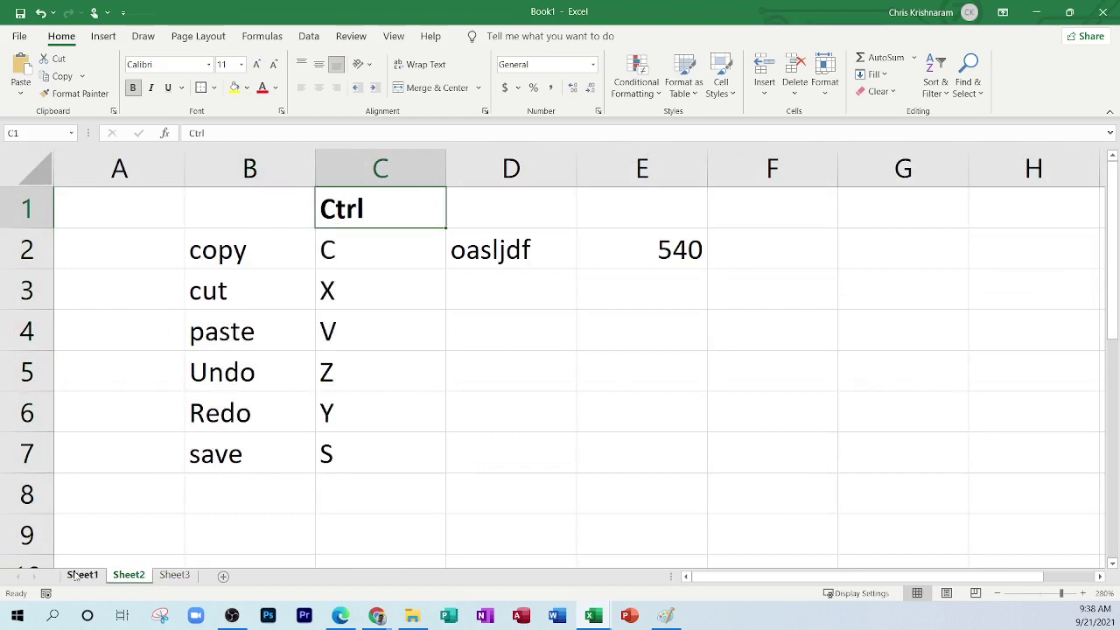
drag(43, 321, 67, 432)
drag(194, 180, 396, 178)
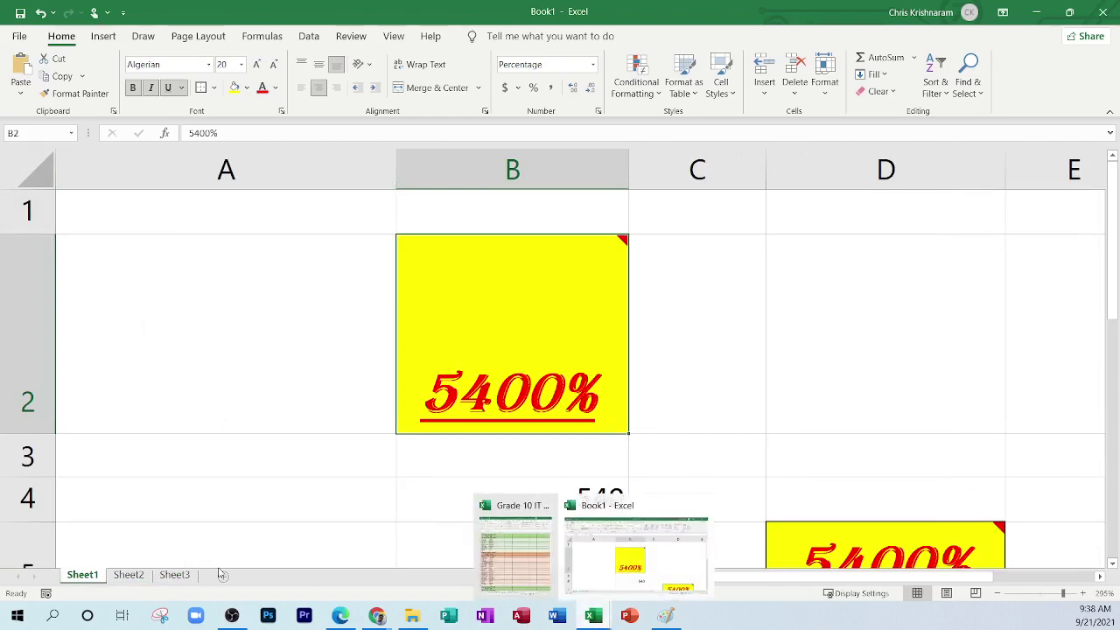
click(174, 575)
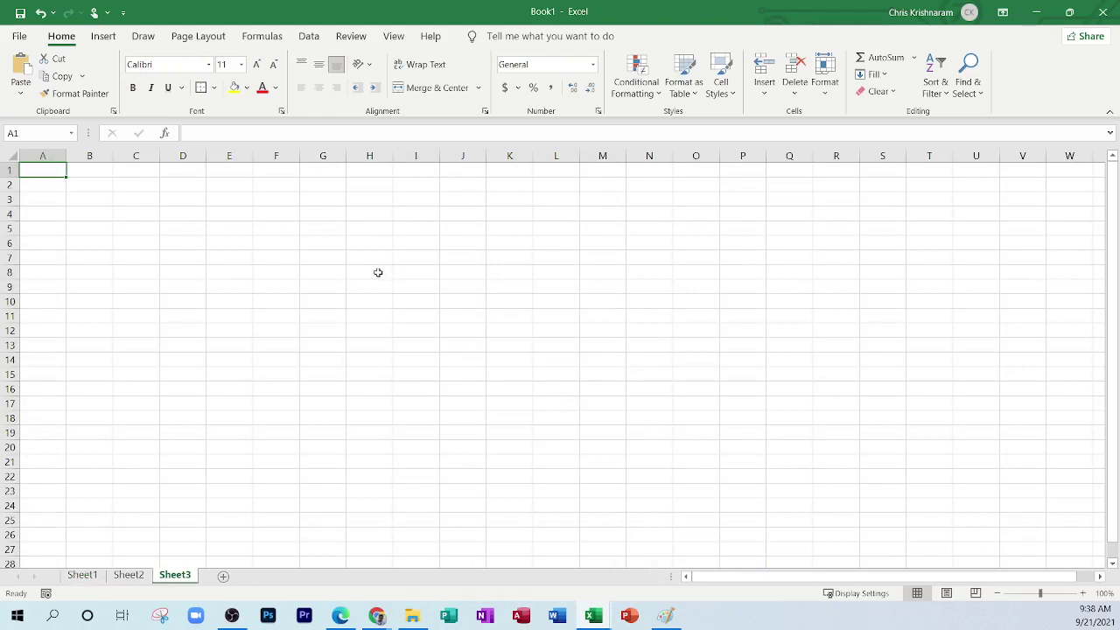
click(340, 615)
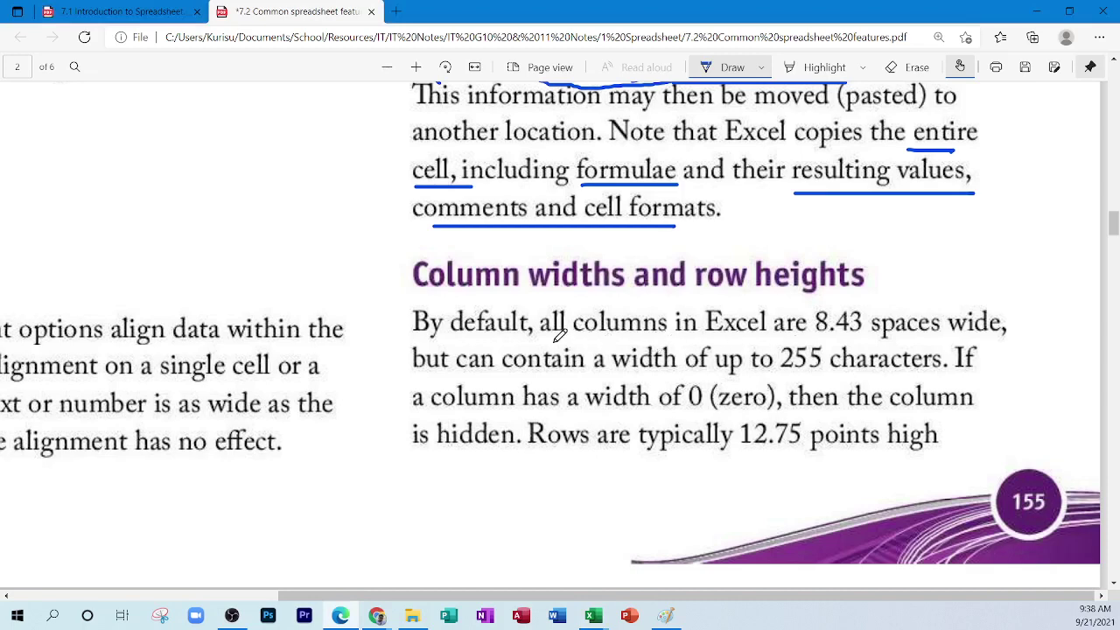
Step: Underline 'columns' and '8.43 spaces' in the PDF notes, then go back to Excel
drag(578, 336, 651, 334)
drag(807, 336, 910, 331)
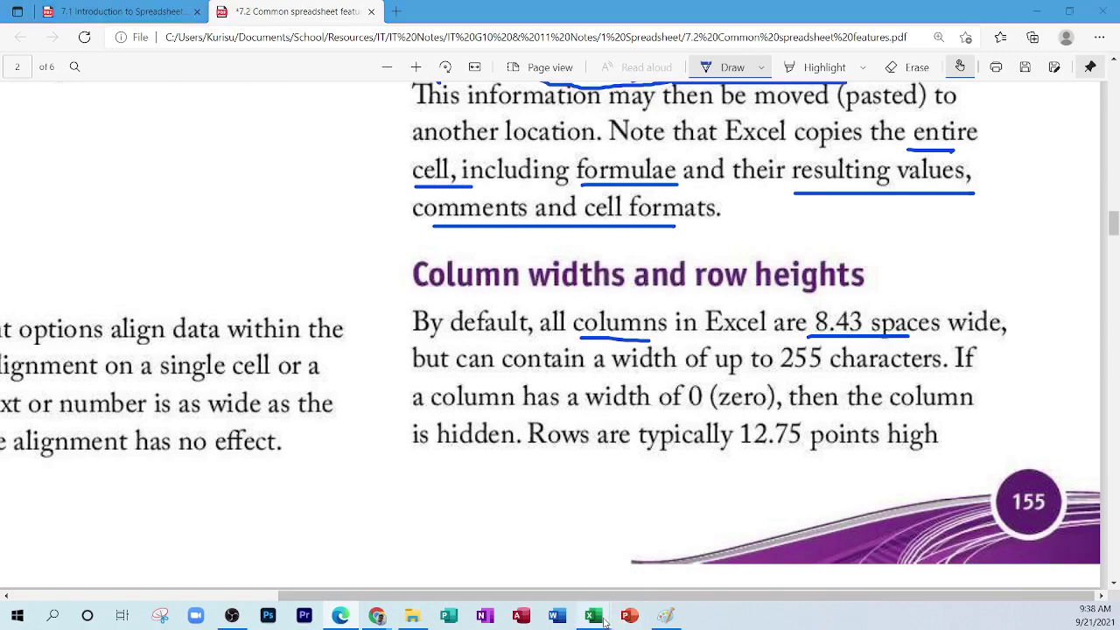
click(643, 577)
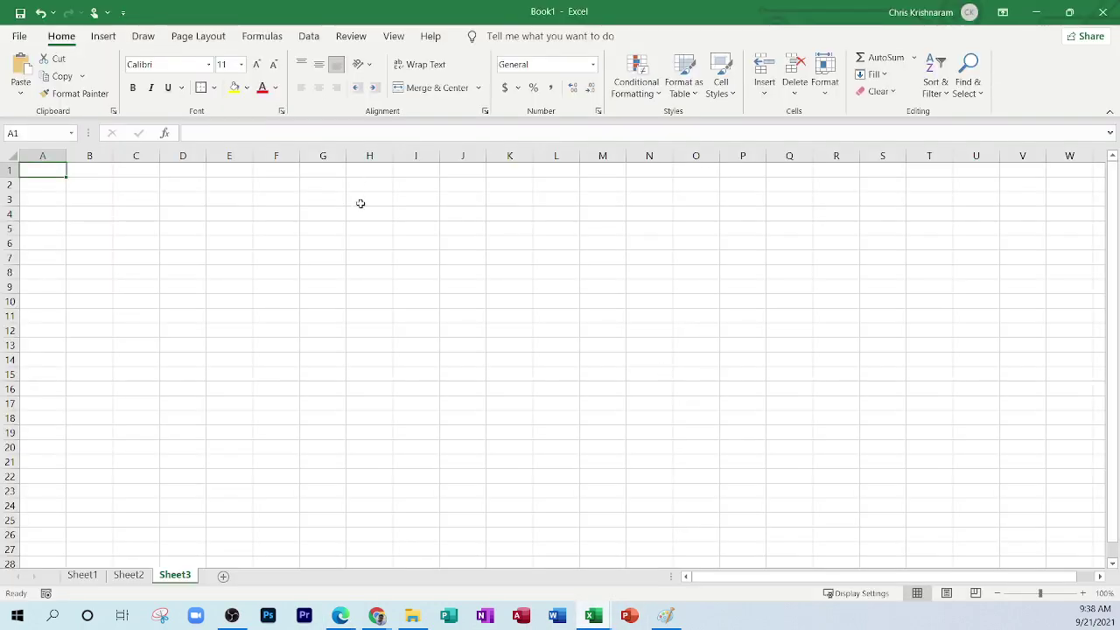
Step: Read column A's 8.43 (64 pixels) width tooltip and box '8.43 spaces' in the PDF
scroll(360, 203, up, 18)
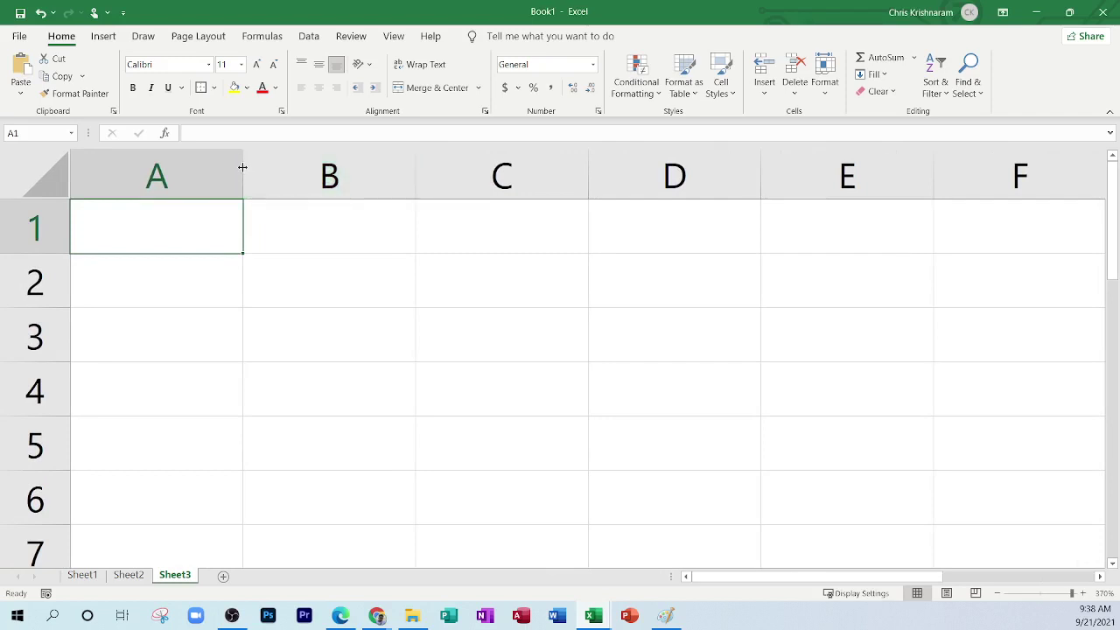
click(289, 205)
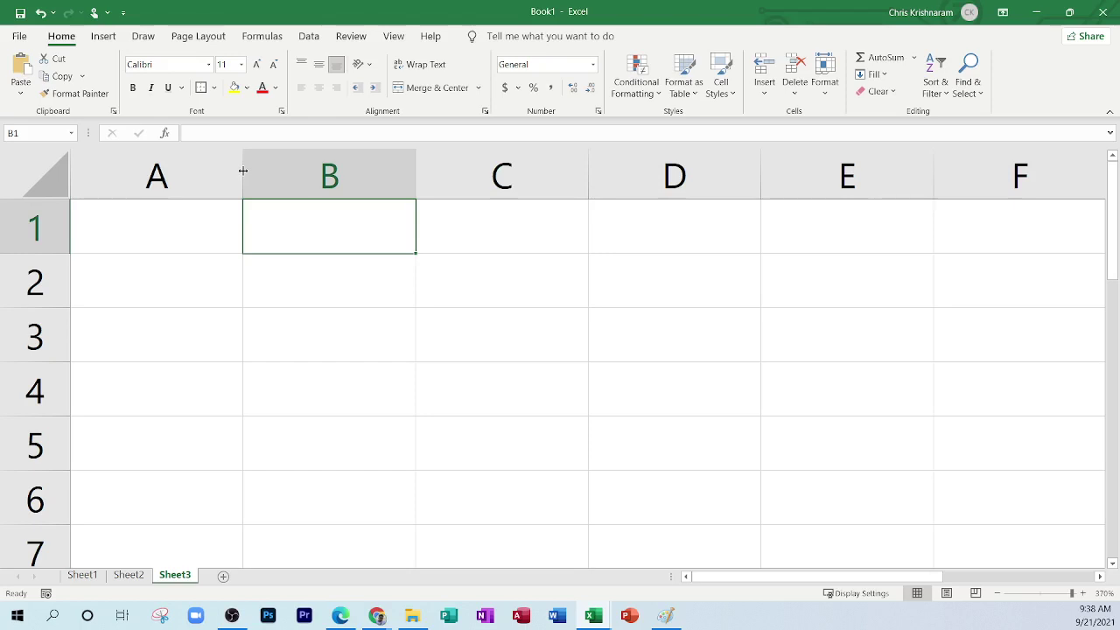
drag(242, 171, 243, 170)
click(341, 615)
mouse_move(810, 338)
mouse_down()
mouse_move(863, 282)
mouse_move(946, 330)
mouse_move(878, 337)
mouse_up()
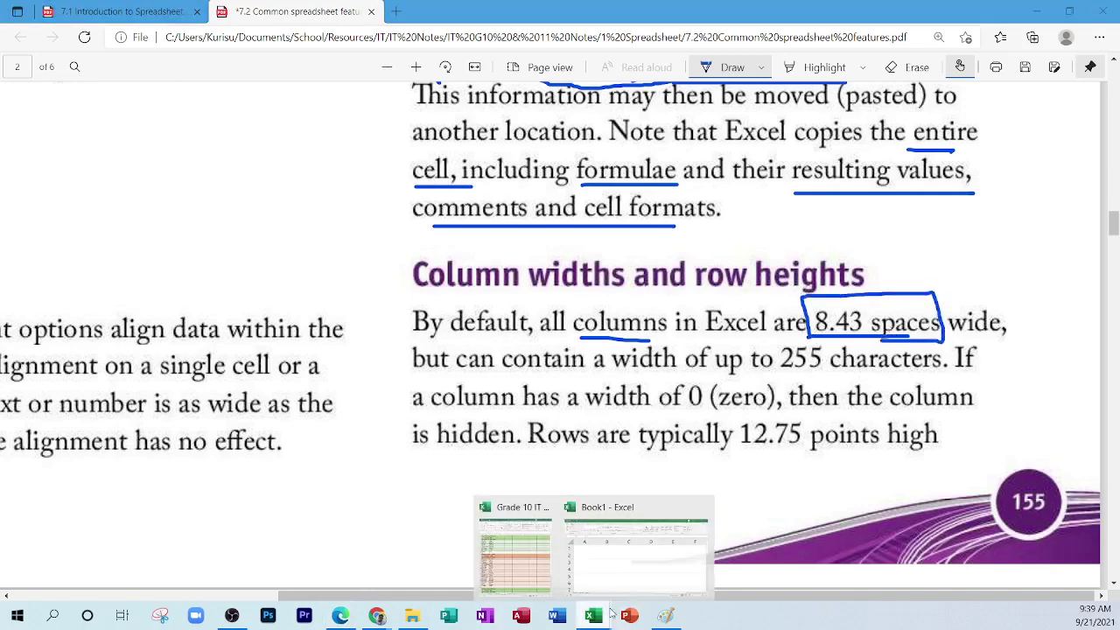
Step: Show column A's width tooltip again without changing it, then minimize Excel
click(616, 538)
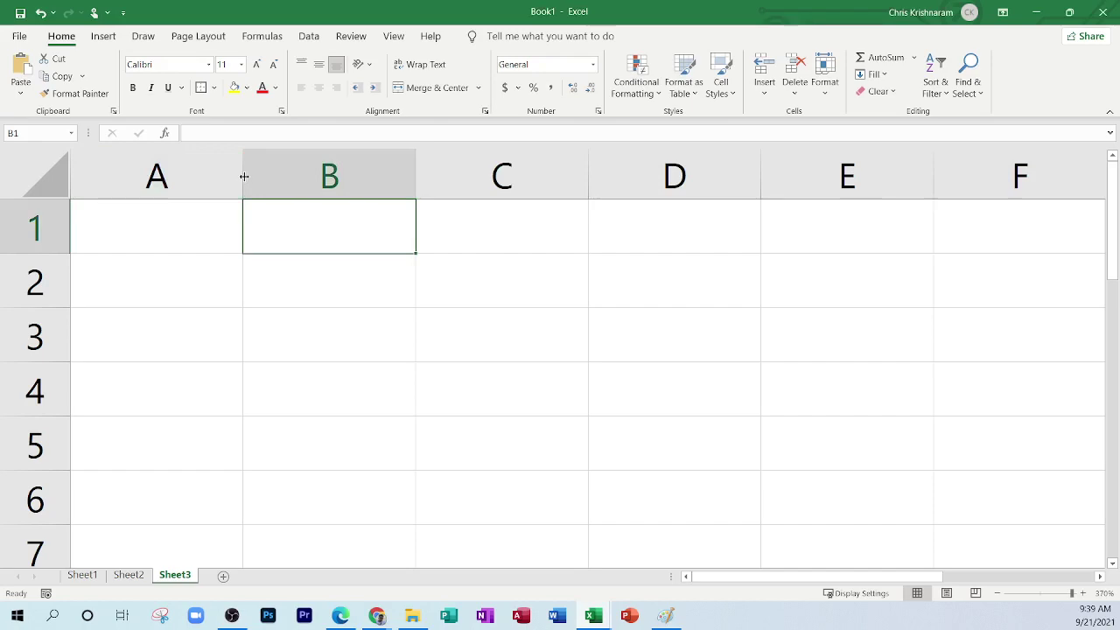
drag(244, 177, 244, 176)
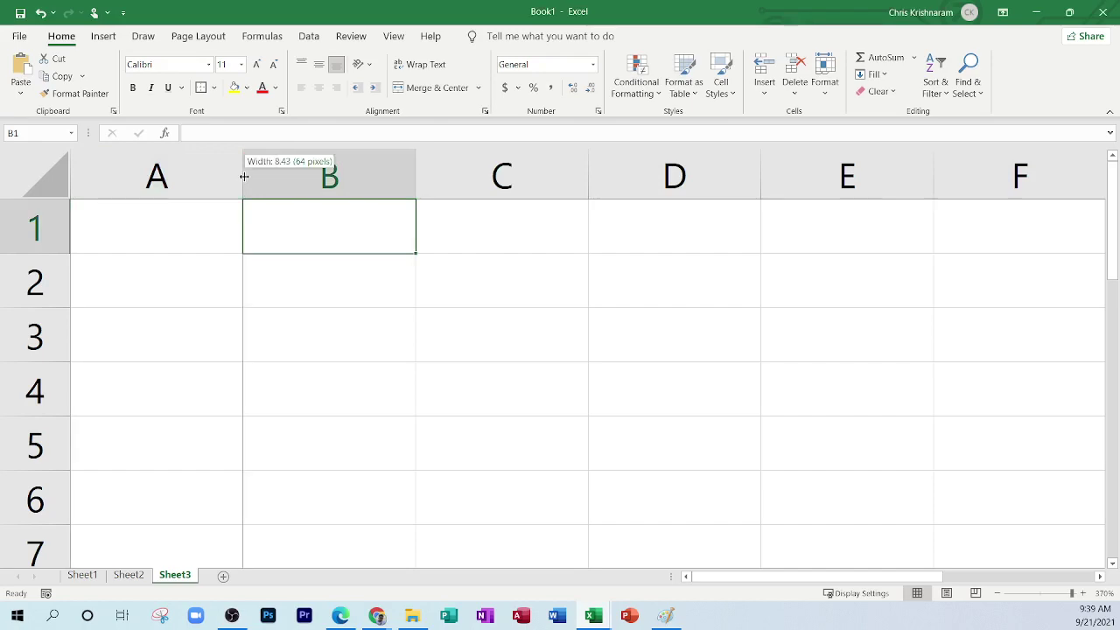
drag(244, 177, 244, 177)
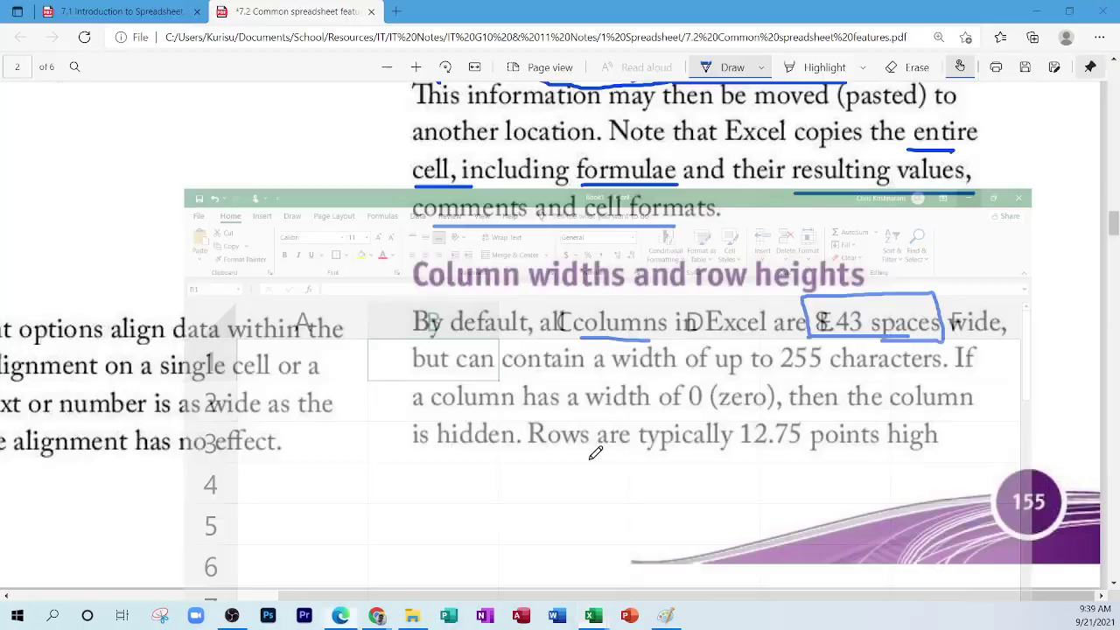
click(1036, 13)
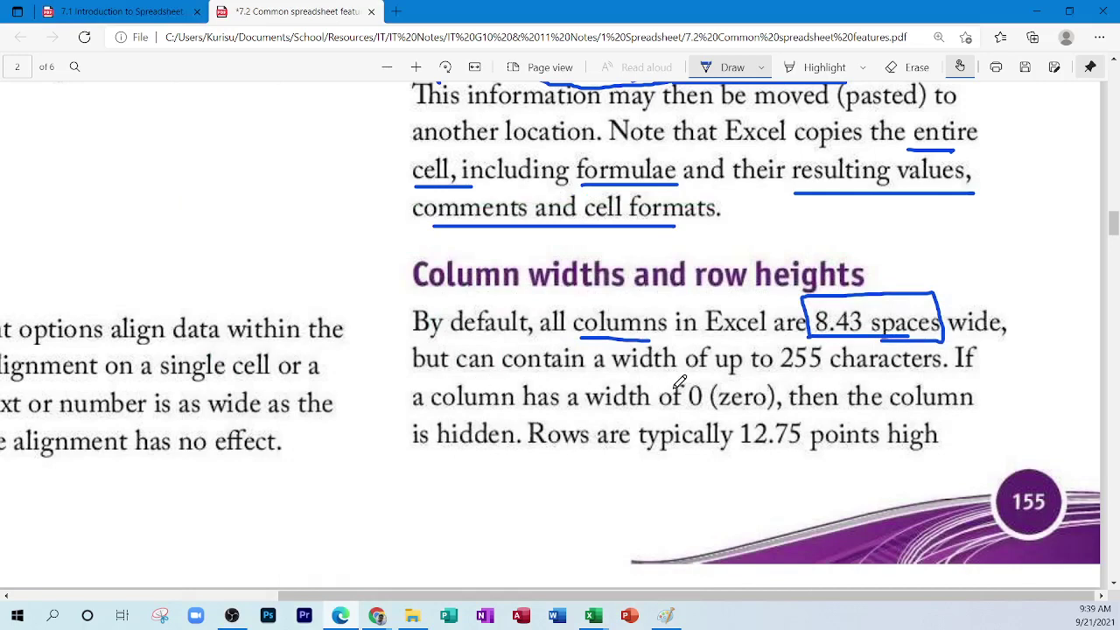
Step: Underline '255 characters', 'width of 0 (zero)' and 'hidden', then switch back to Excel
drag(772, 379, 932, 378)
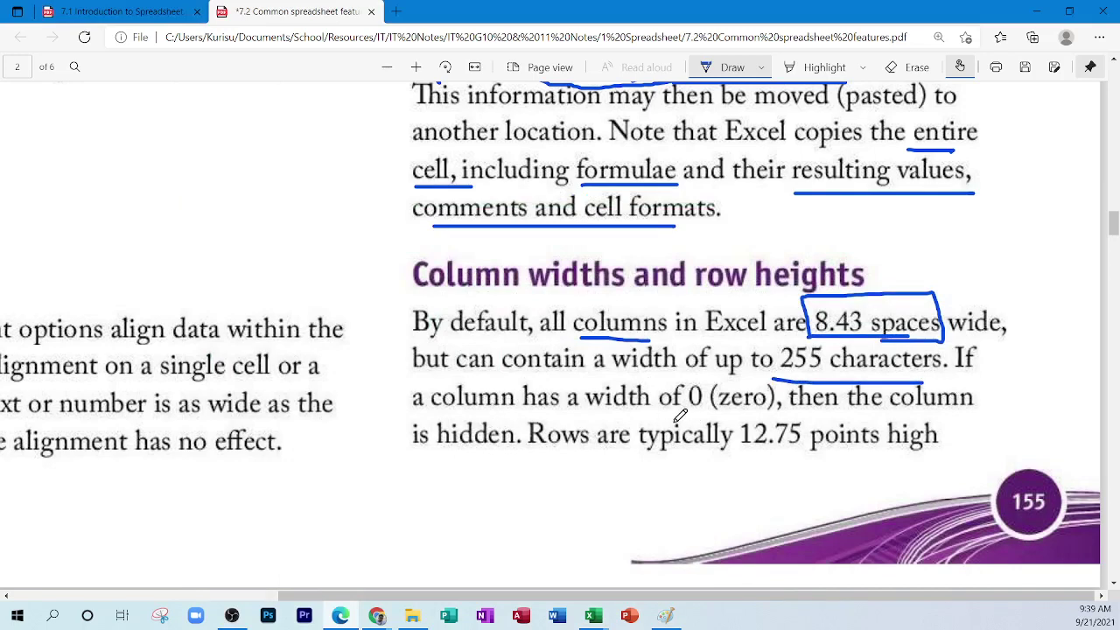
drag(614, 419, 768, 418)
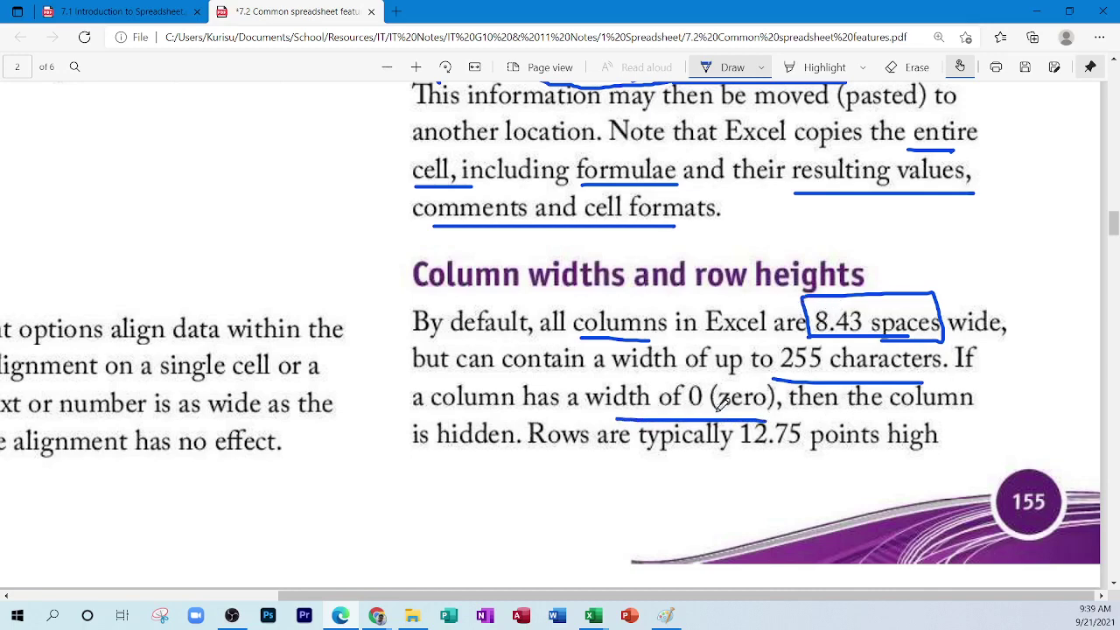
drag(439, 455, 506, 453)
click(592, 615)
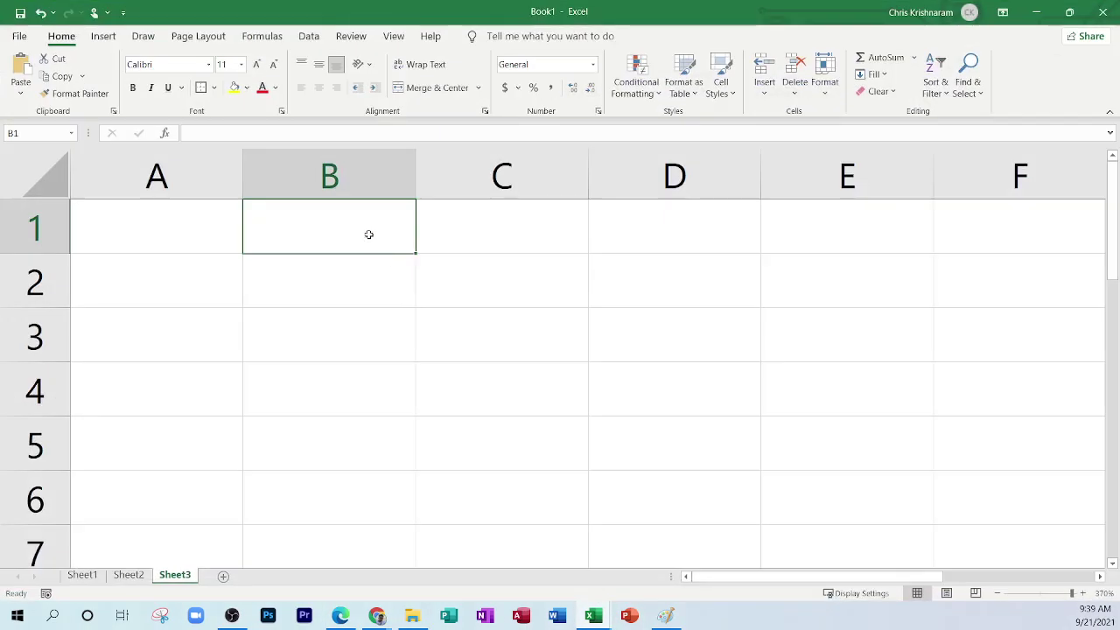
Step: Drag column B to width 0 so headers jump from A to C, then check cells C1, A1, A2
drag(415, 175, 233, 172)
click(317, 239)
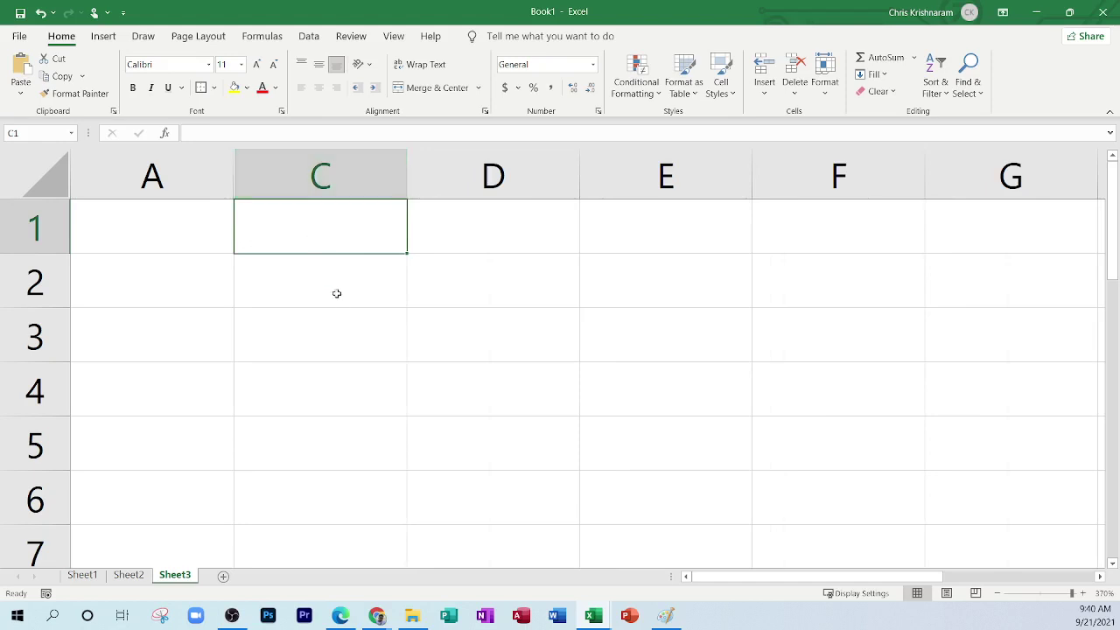
click(216, 222)
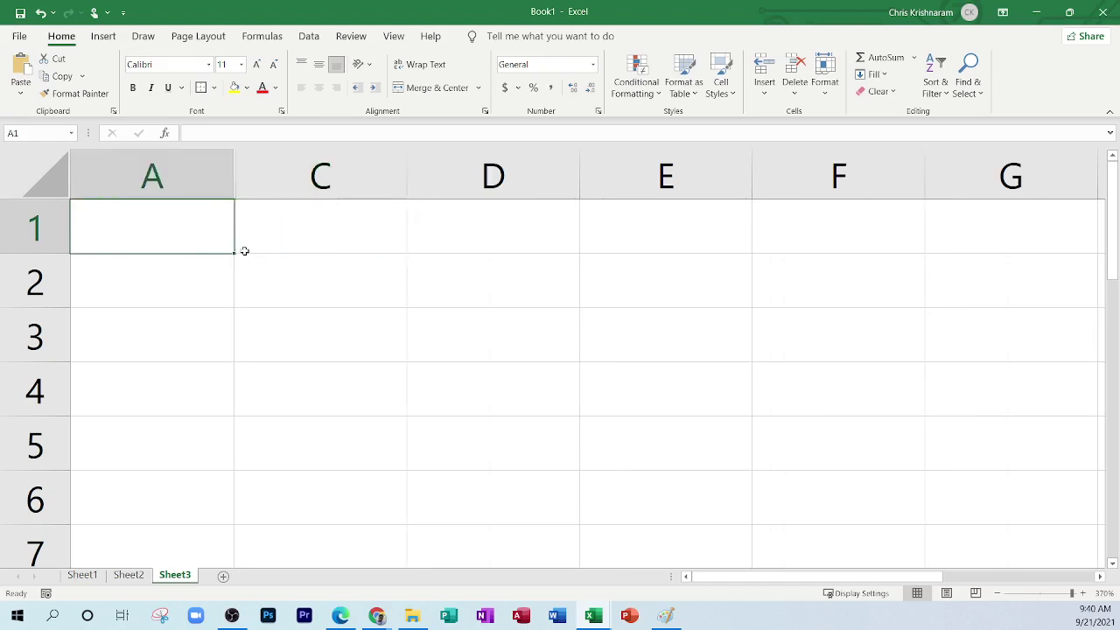
click(233, 269)
Step: Select cells A1, C1, A2 and A3 around the hidden column B
click(228, 220)
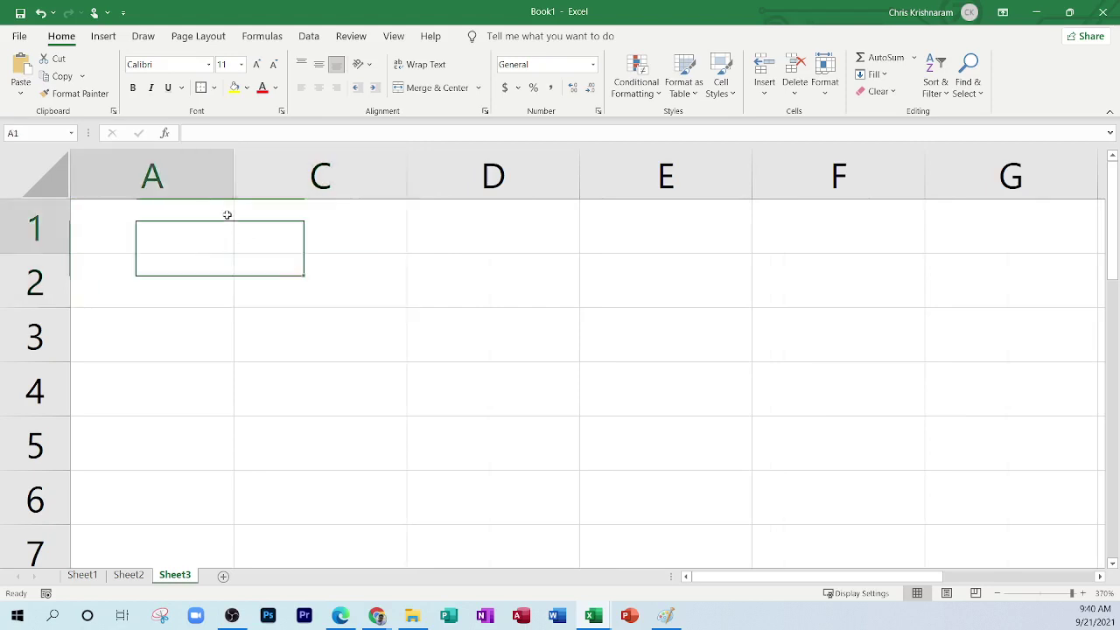
click(242, 227)
click(225, 220)
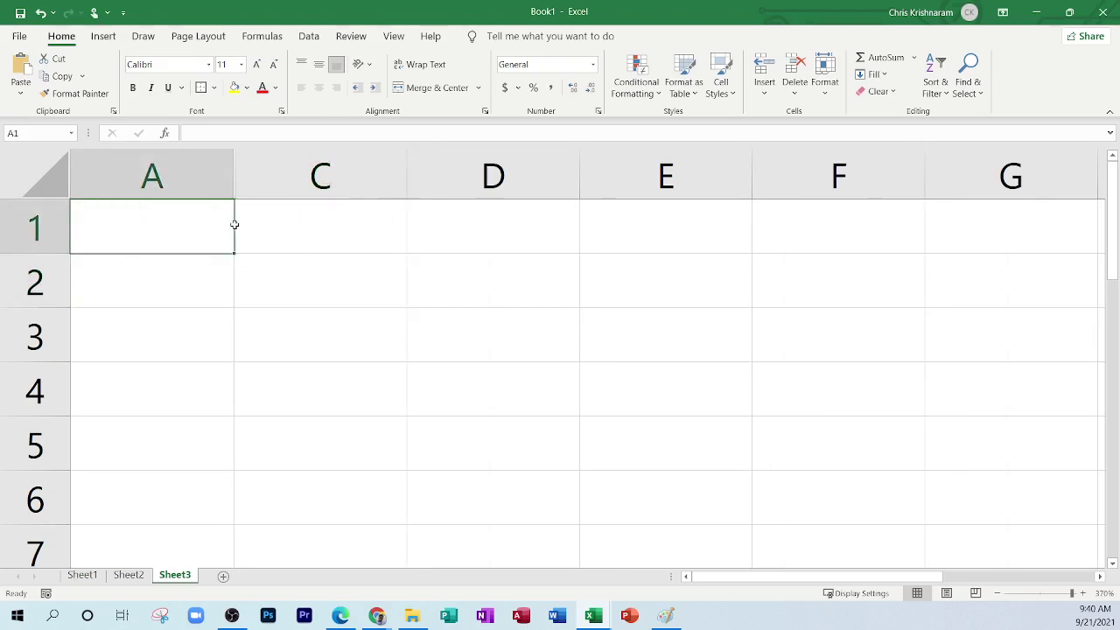
click(239, 229)
click(232, 277)
click(230, 341)
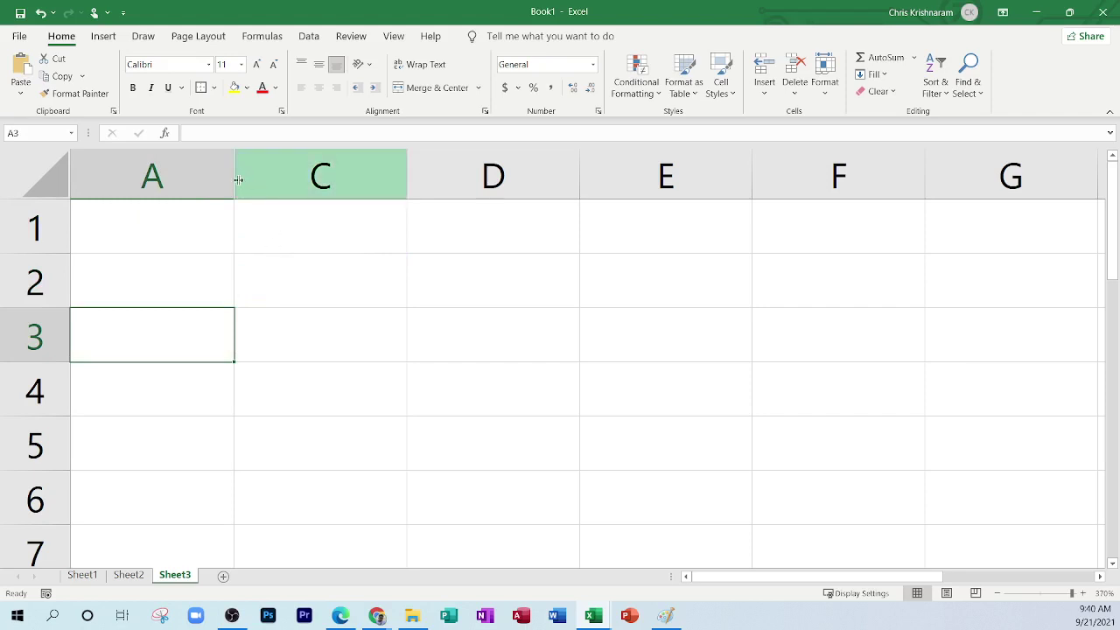
Step: Reopen column B and widen it to about 8.29 (63 pixels), near the 8.43 default
drag(238, 180, 408, 181)
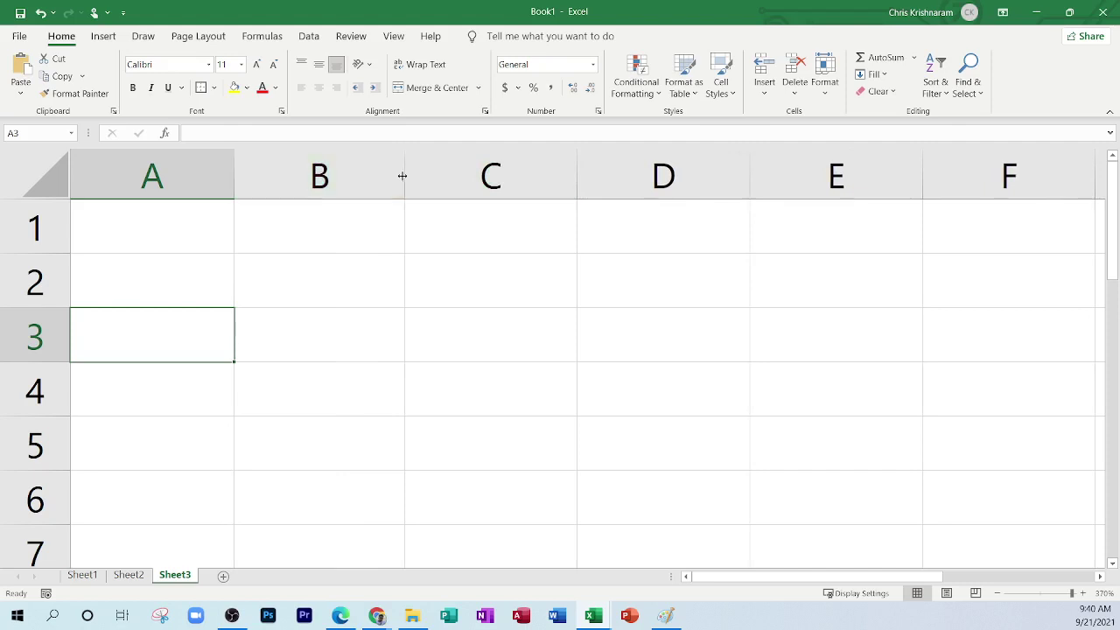
drag(406, 177, 406, 177)
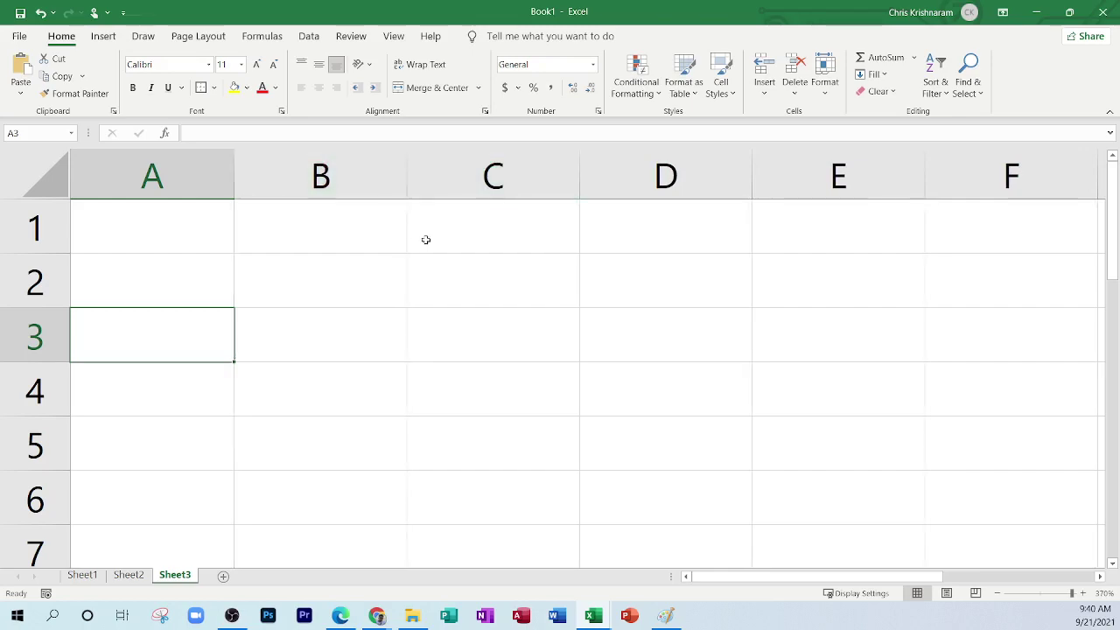
click(487, 250)
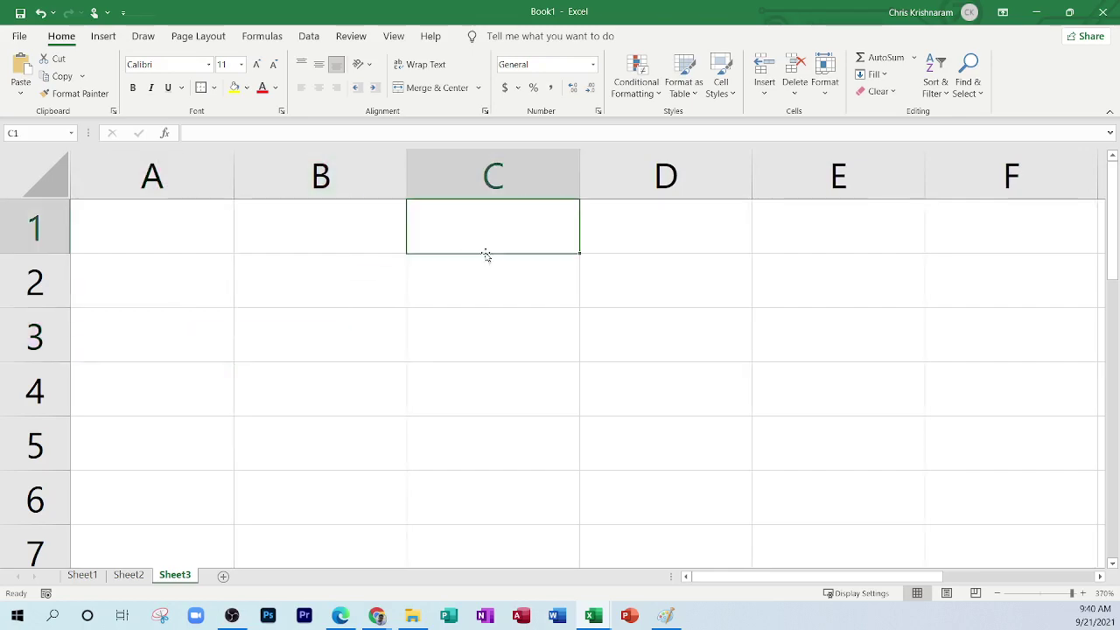
Step: Underline '12.75' in the PDF notes with the Draw pen, then bring Book1 back to the front
click(345, 615)
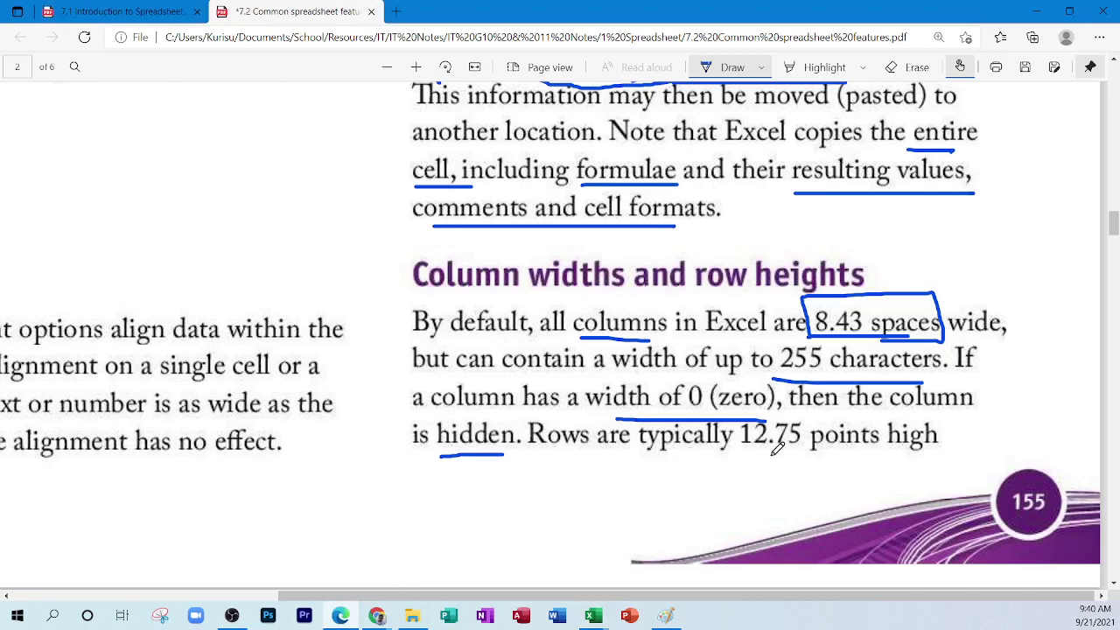
drag(729, 456, 798, 456)
click(592, 616)
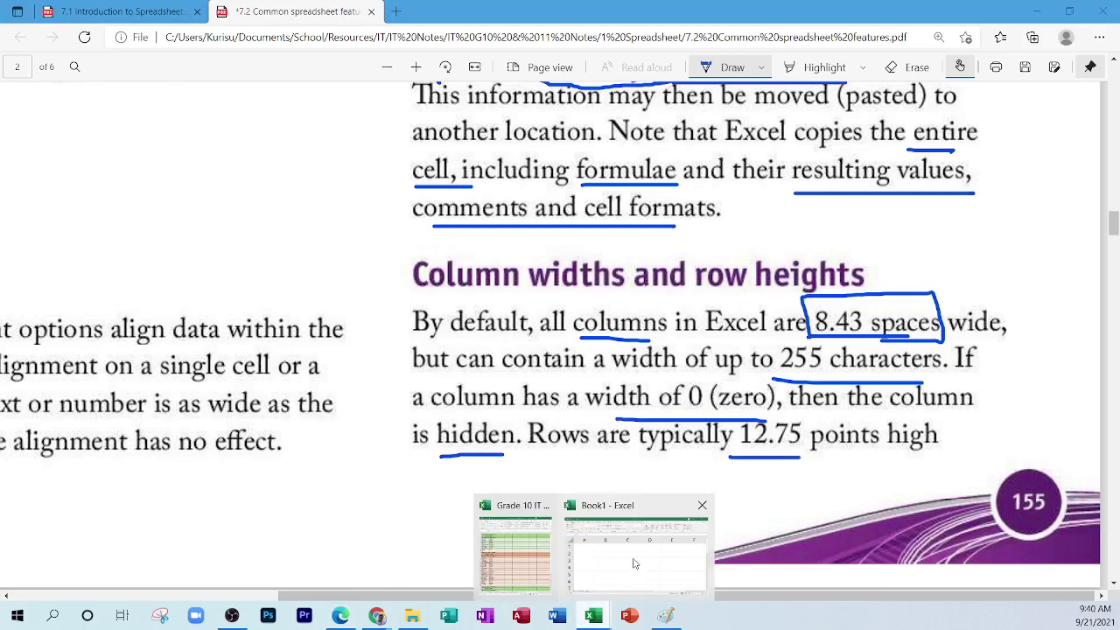
click(632, 562)
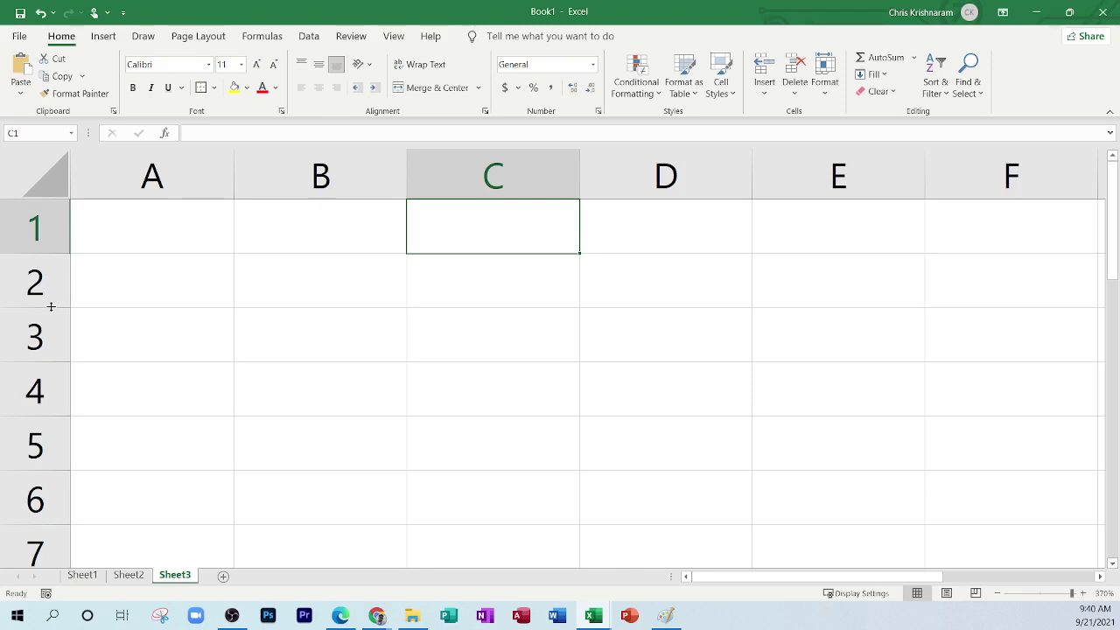
Step: Check row 2's height, make row 5 shorter, then bring up the PDF notes on row heights
drag(51, 307, 52, 308)
click(340, 616)
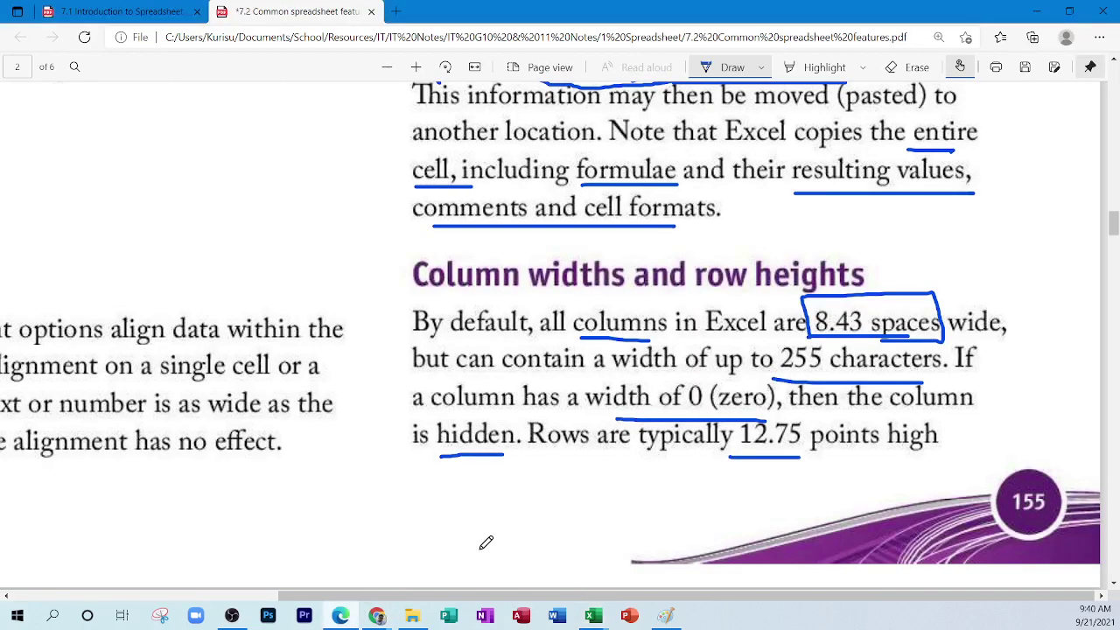
click(340, 616)
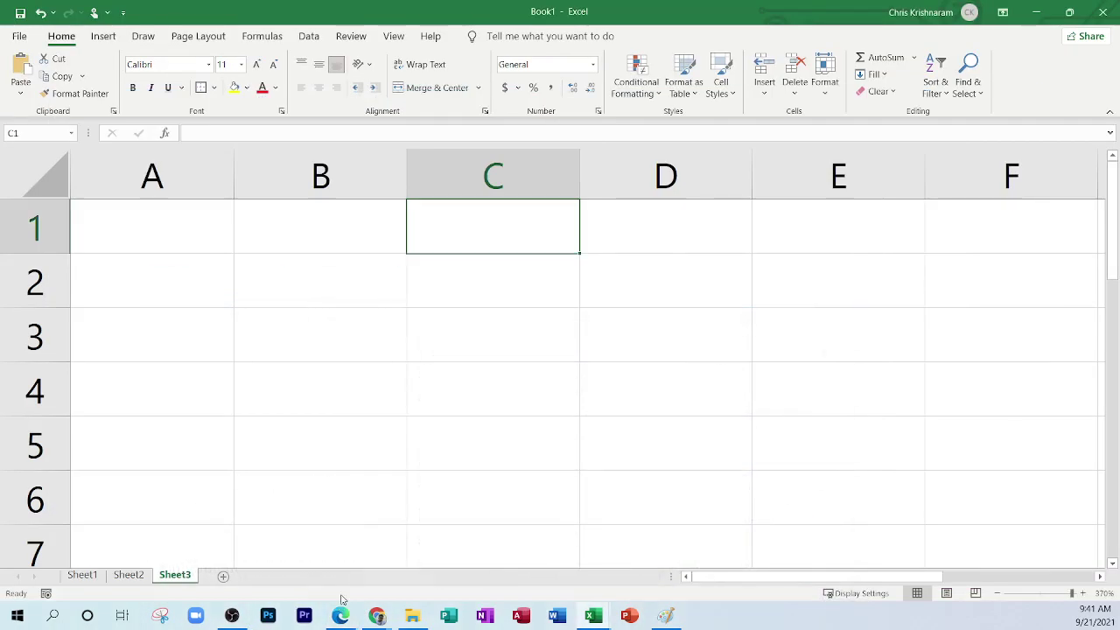
drag(28, 470, 28, 471)
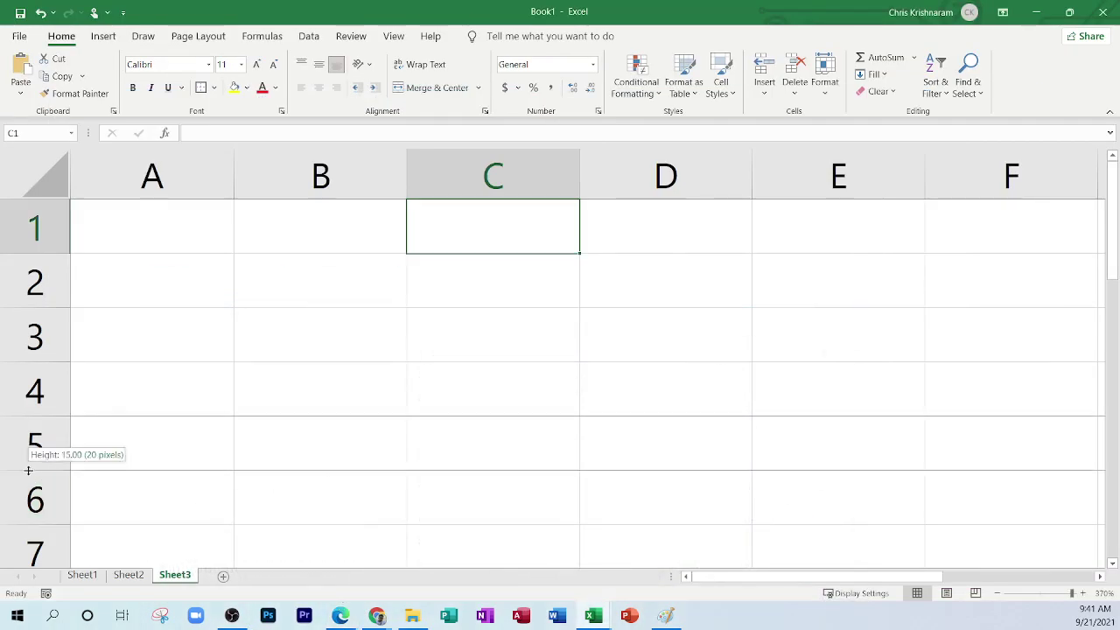
drag(28, 471, 52, 413)
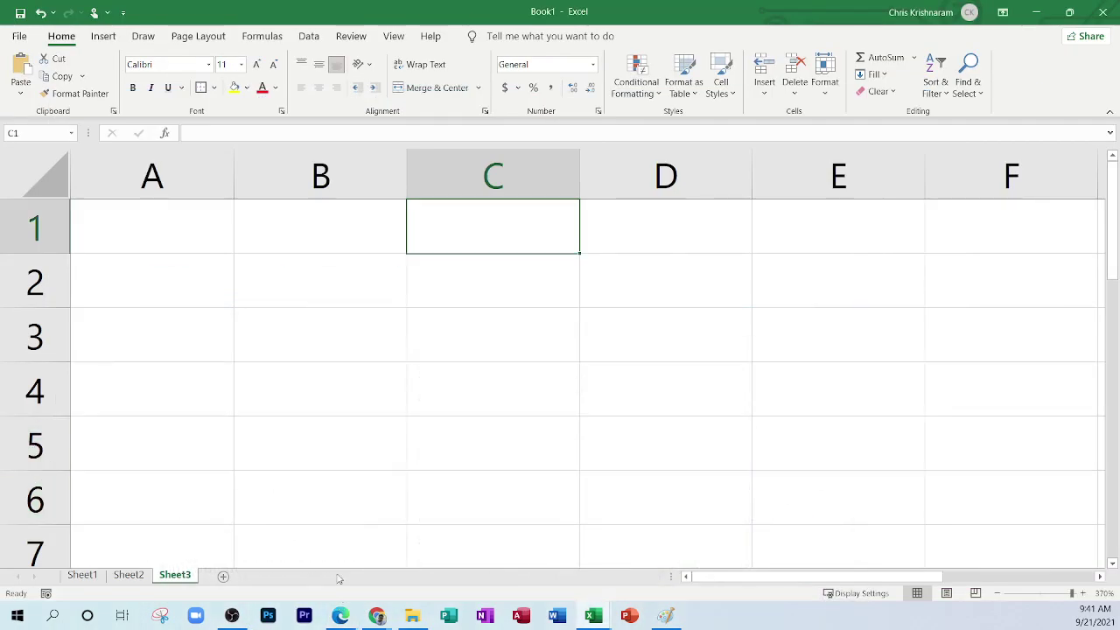
click(341, 615)
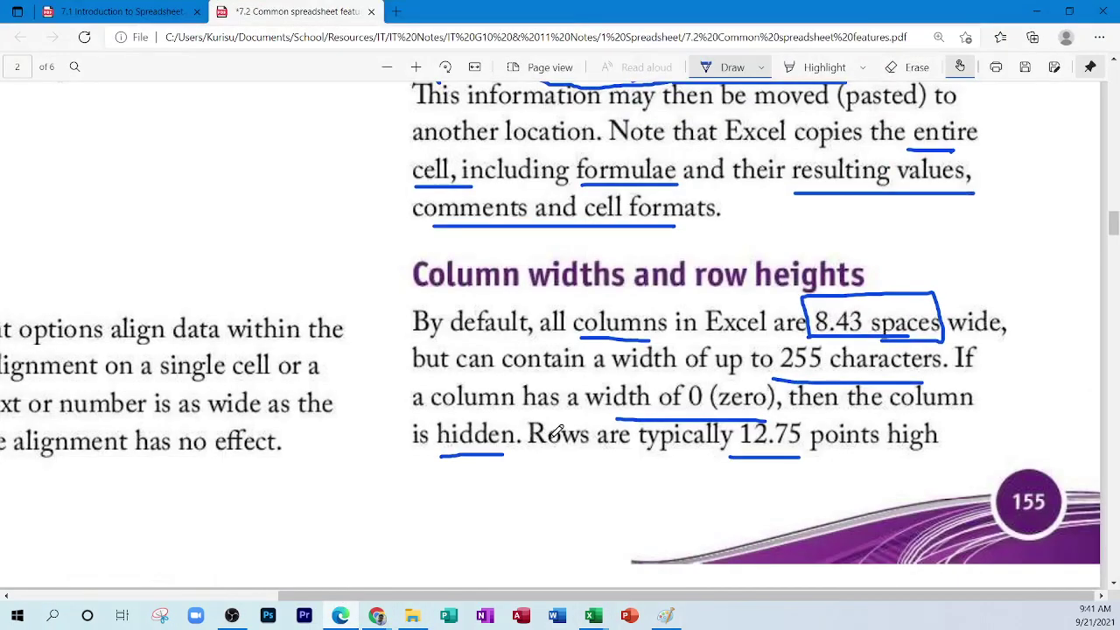
Step: Scroll the PDF notes down to page 3, then minimize Edge to reveal the workbook
scroll(557, 431, down, 1)
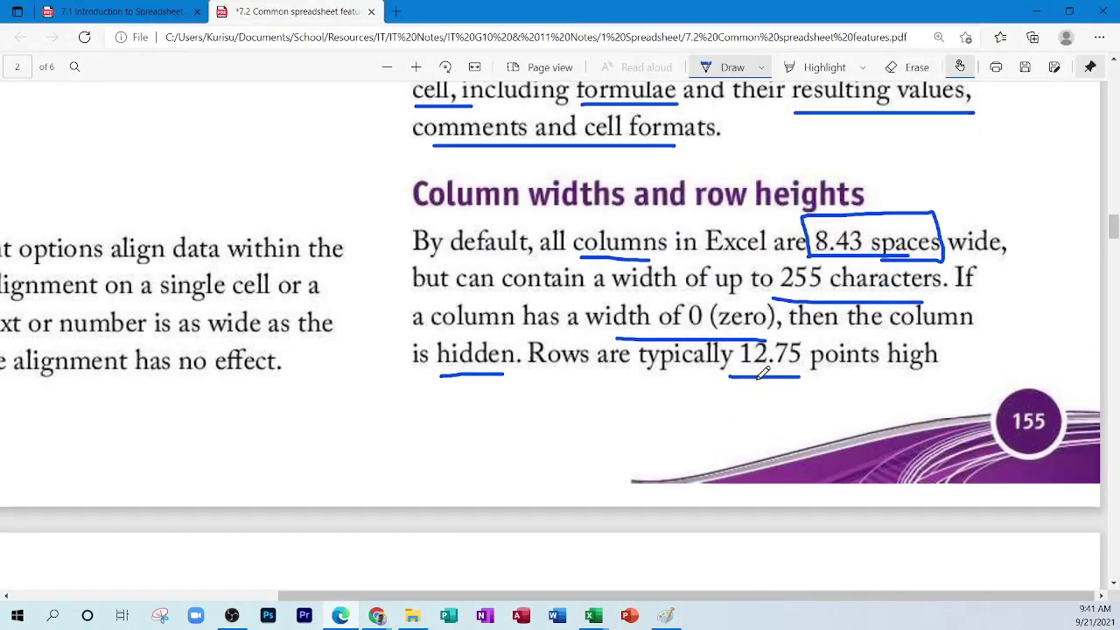
scroll(224, 533, left, 3)
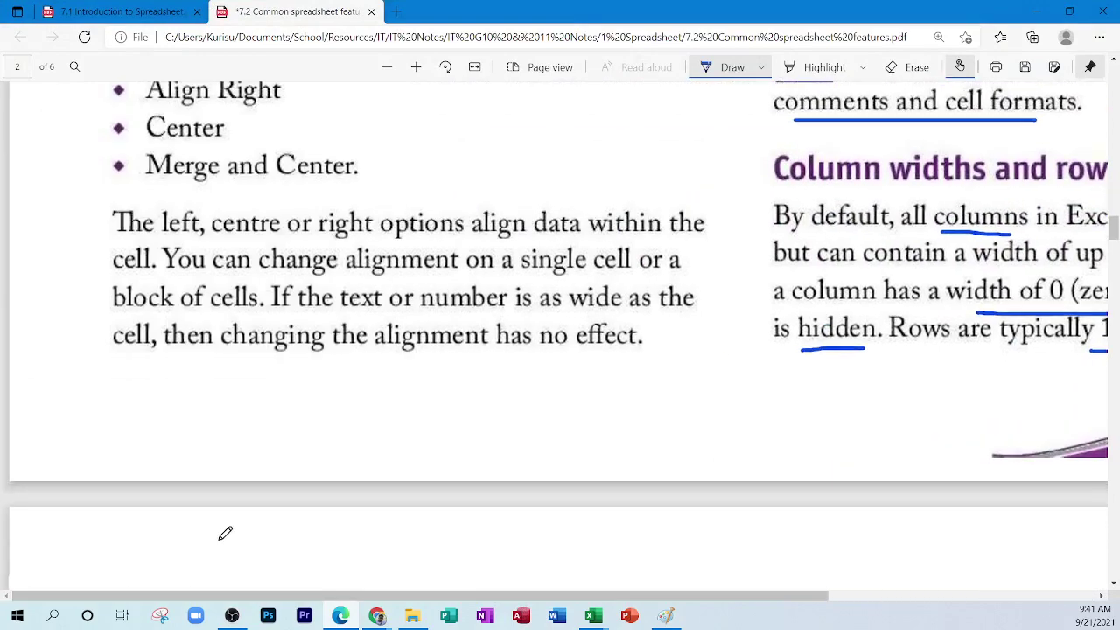
scroll(262, 516, down, 4)
scroll(386, 475, down, 1)
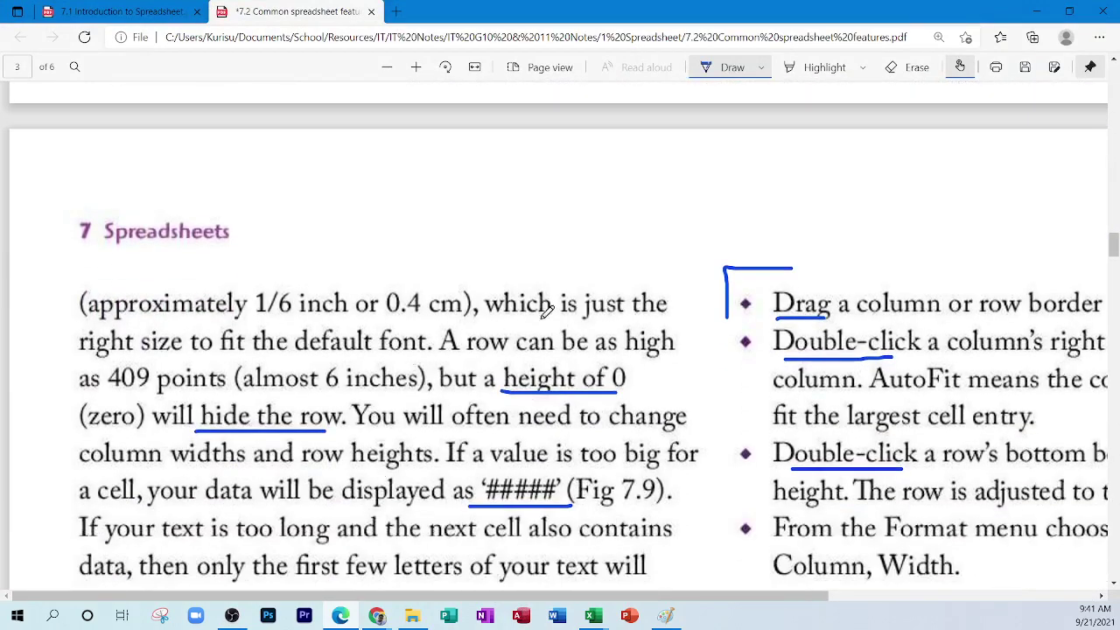
click(1035, 12)
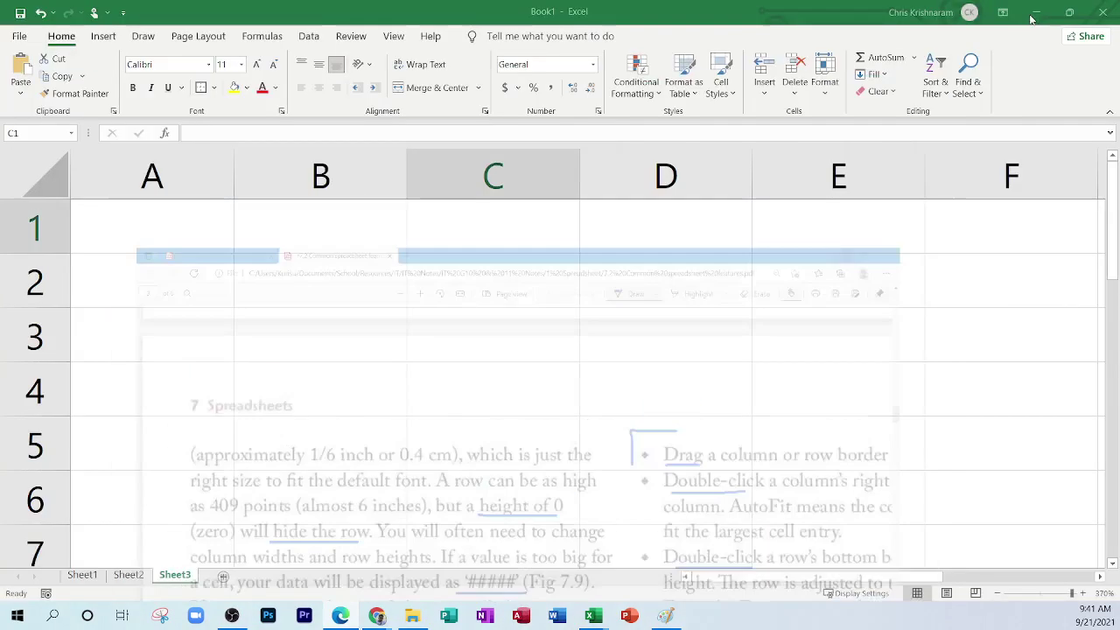
Step: Add blank Sheet4 and note its 15.00 row height, then return to Sheet3 and check width 8.43
click(222, 577)
drag(14, 321, 14, 321)
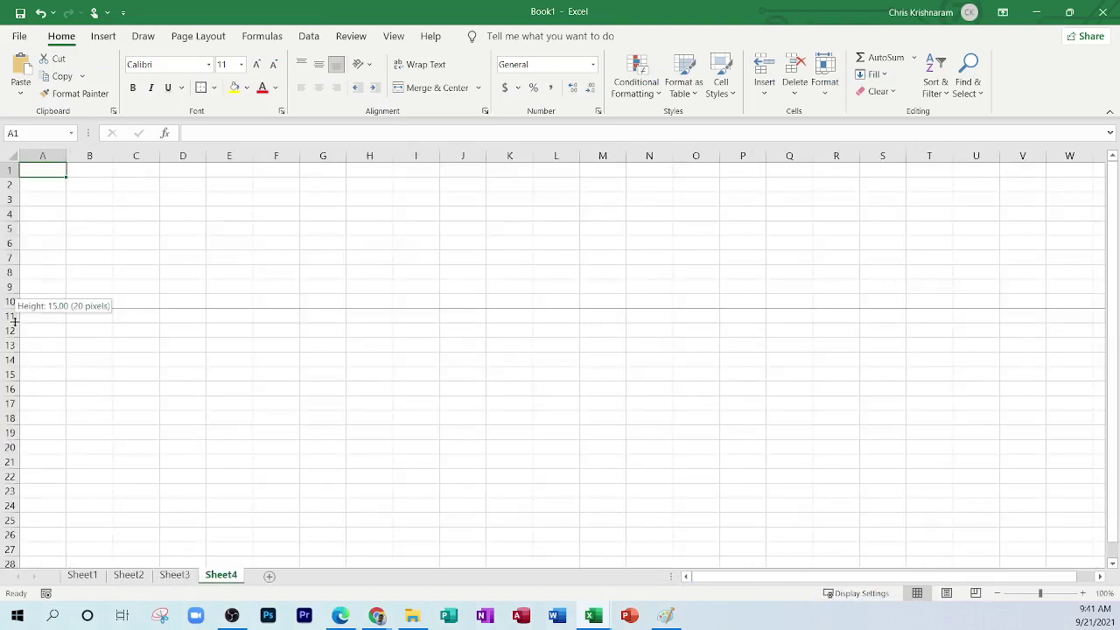
drag(14, 321, 14, 321)
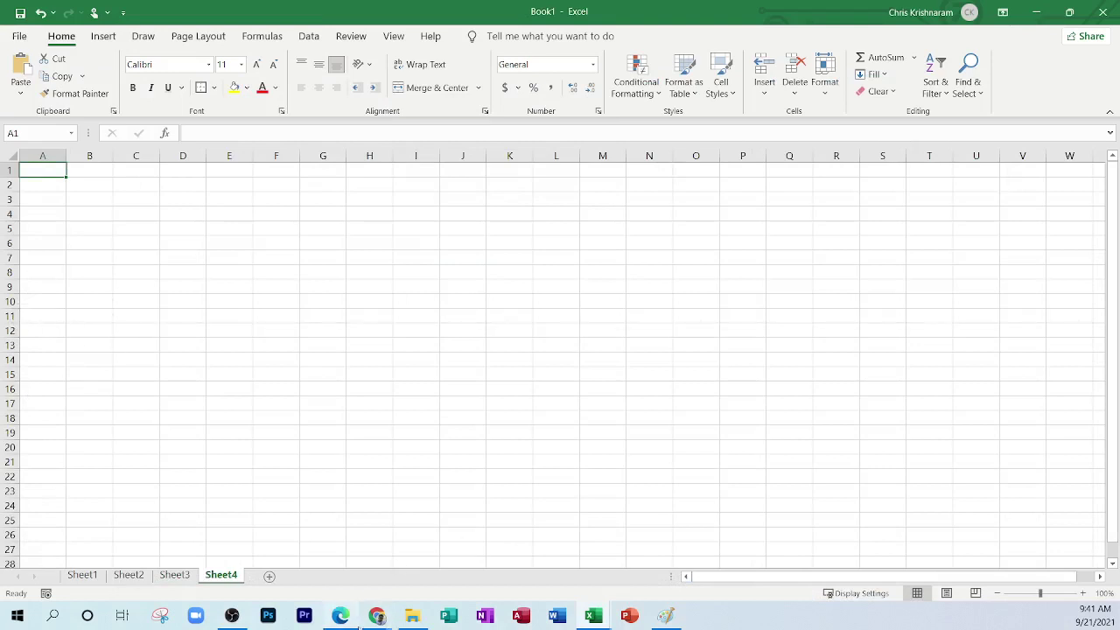
click(174, 574)
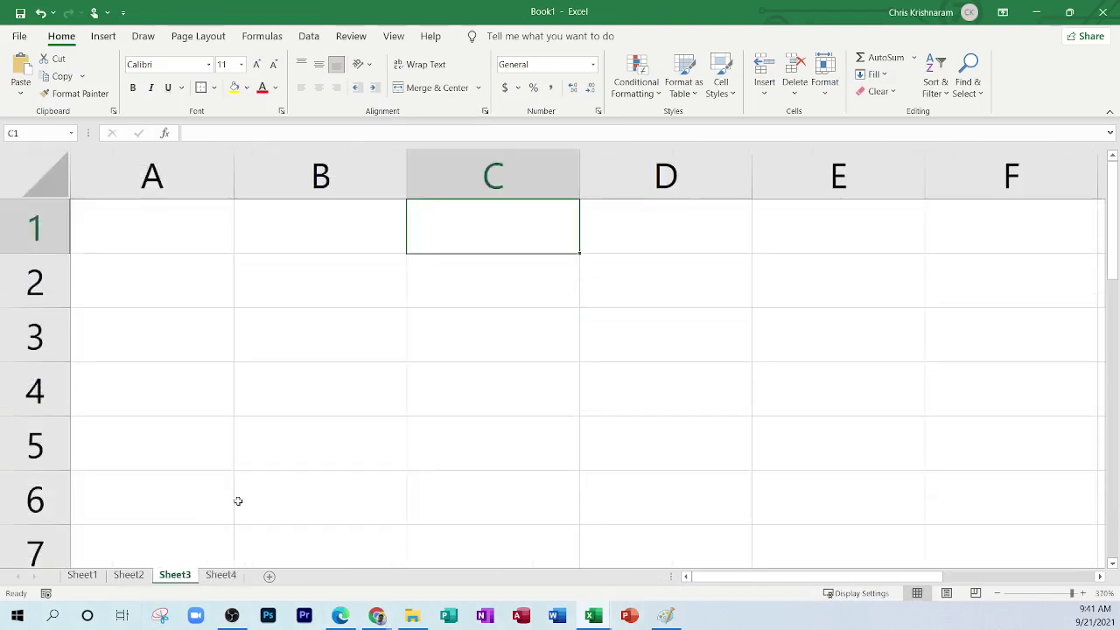
drag(404, 185, 404, 185)
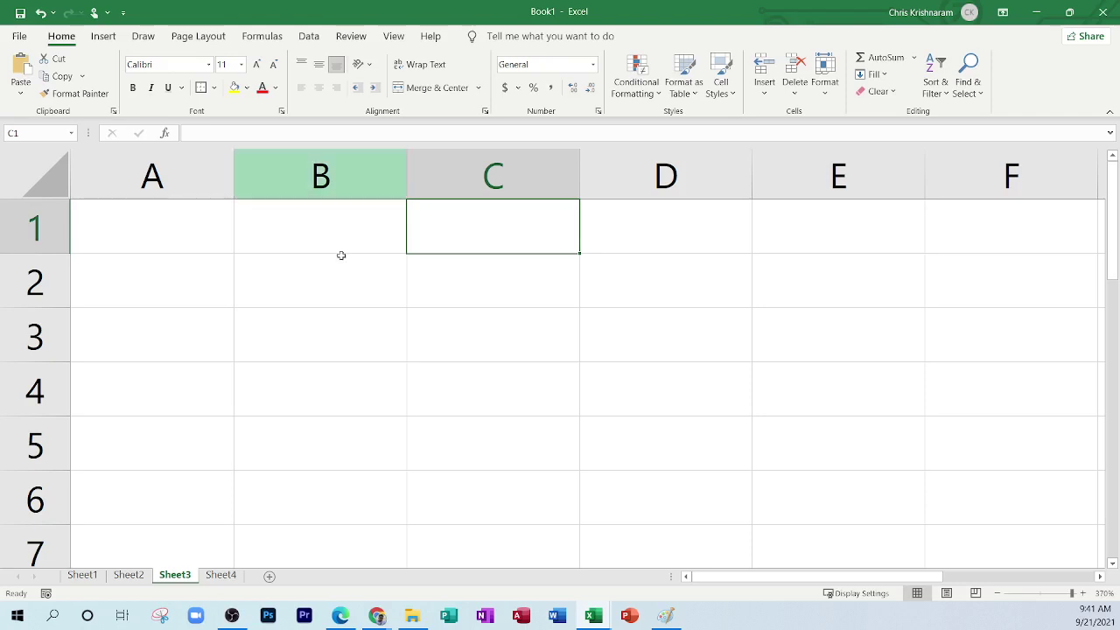
Step: Enter 'tt' in cell A2, then reselect it and check row 2's current height
click(169, 274)
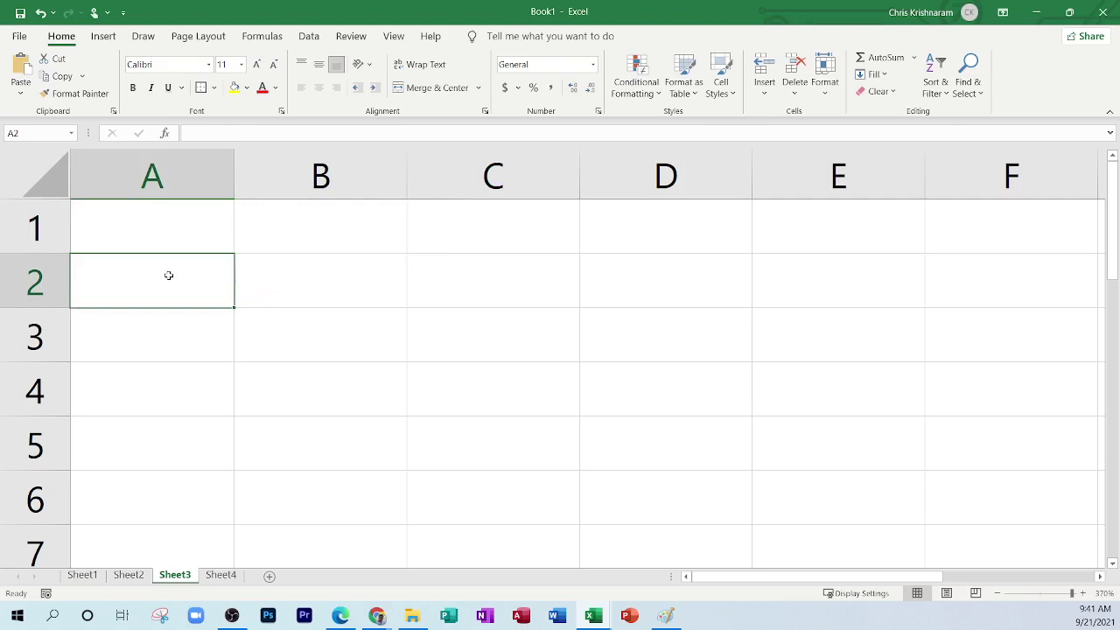
text(tt)
key(Return)
click(169, 276)
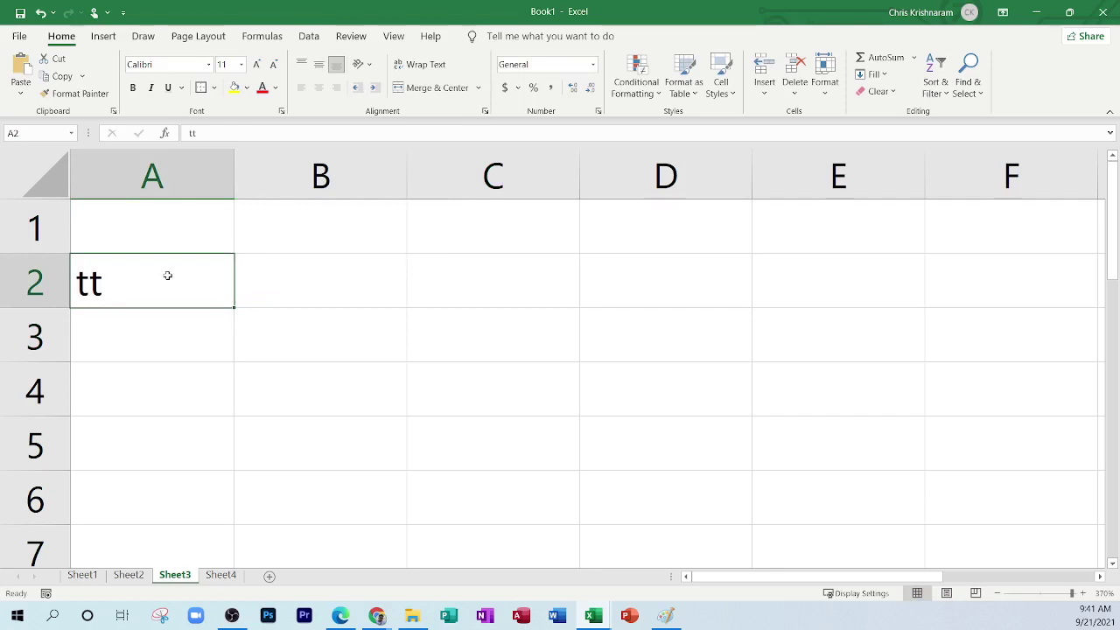
key(alt+Tab)
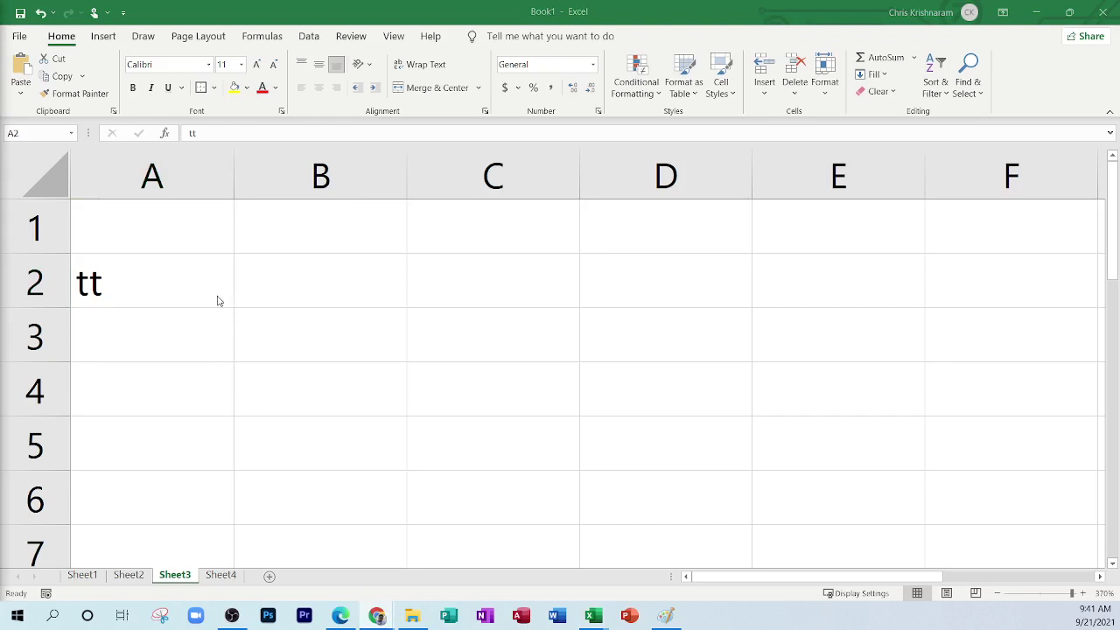
click(137, 288)
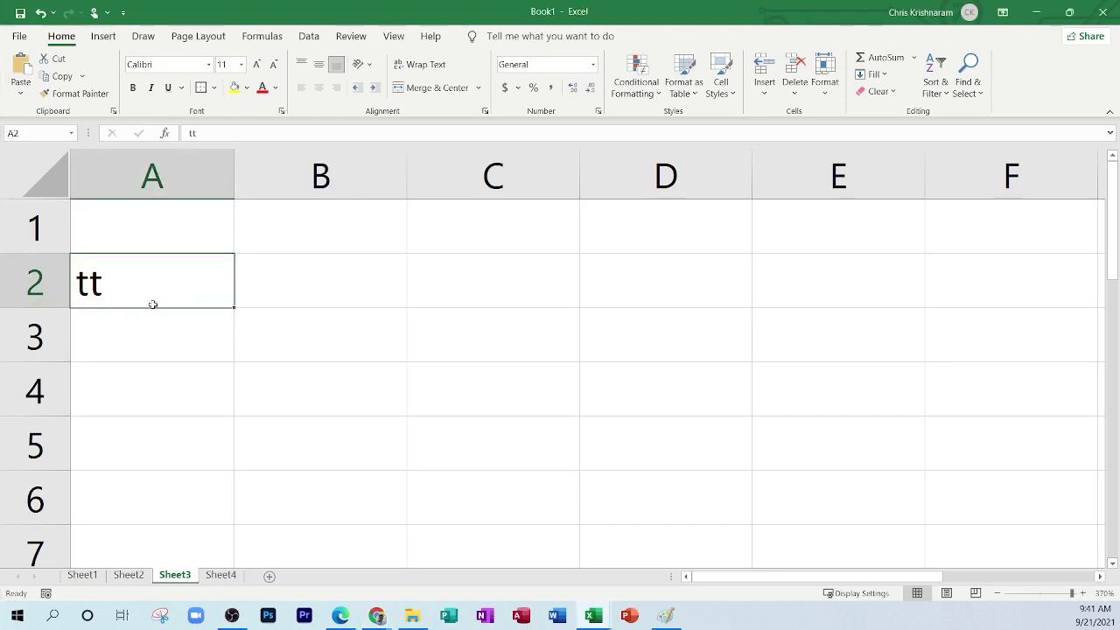
mouse_move(40, 308)
mouse_down()
mouse_move(23, 417)
mouse_move(42, 305)
mouse_up()
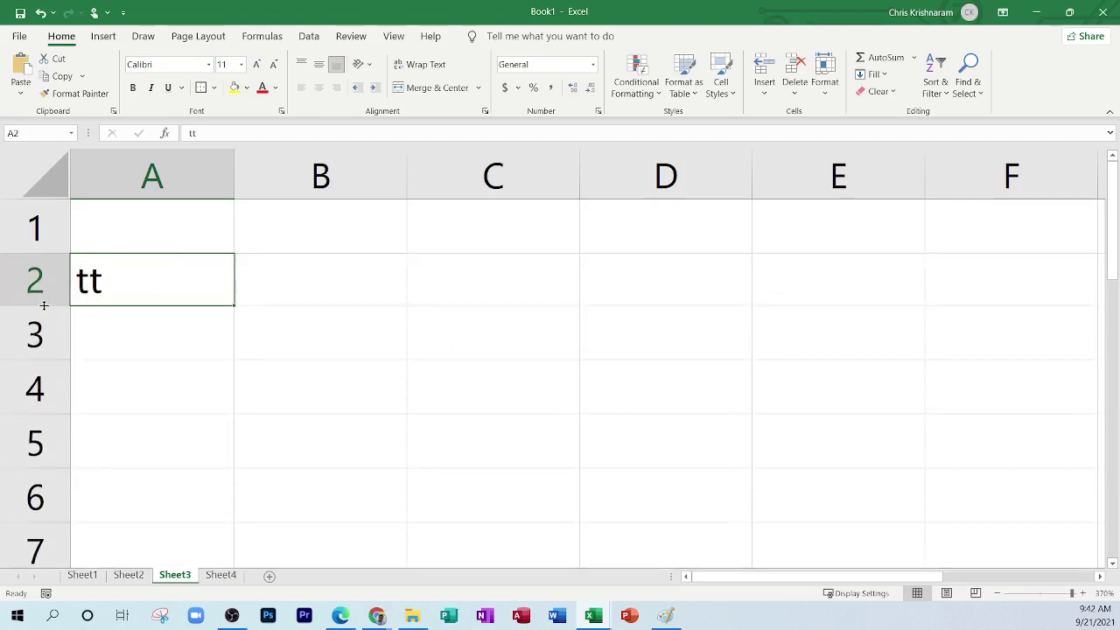
Step: Squeeze row 2 to a 3.00 height so the row disappears
click(341, 615)
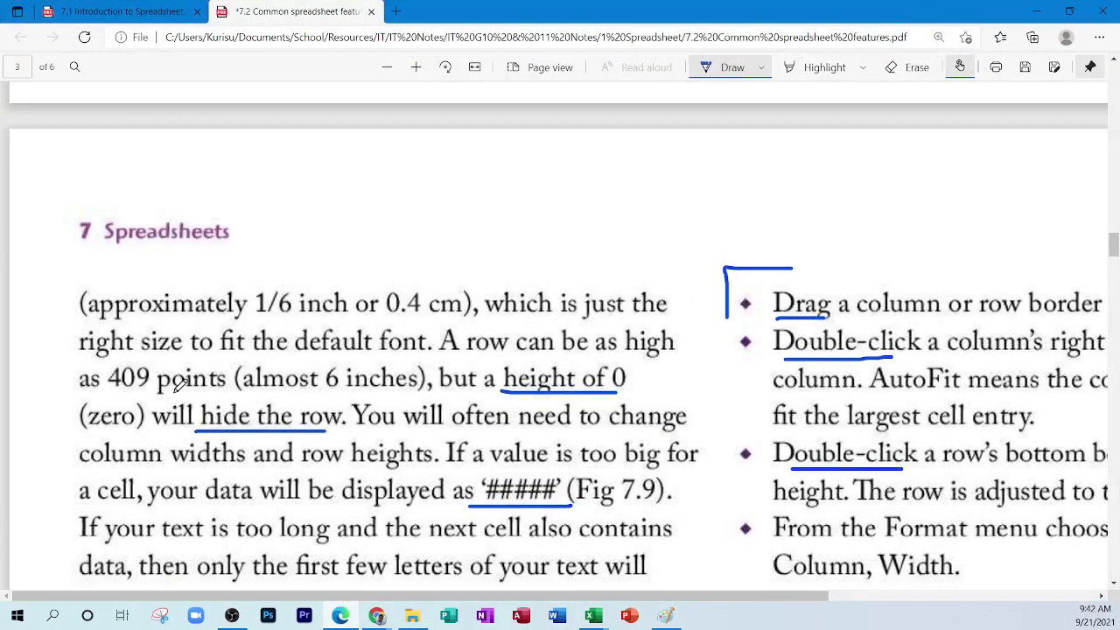
click(342, 616)
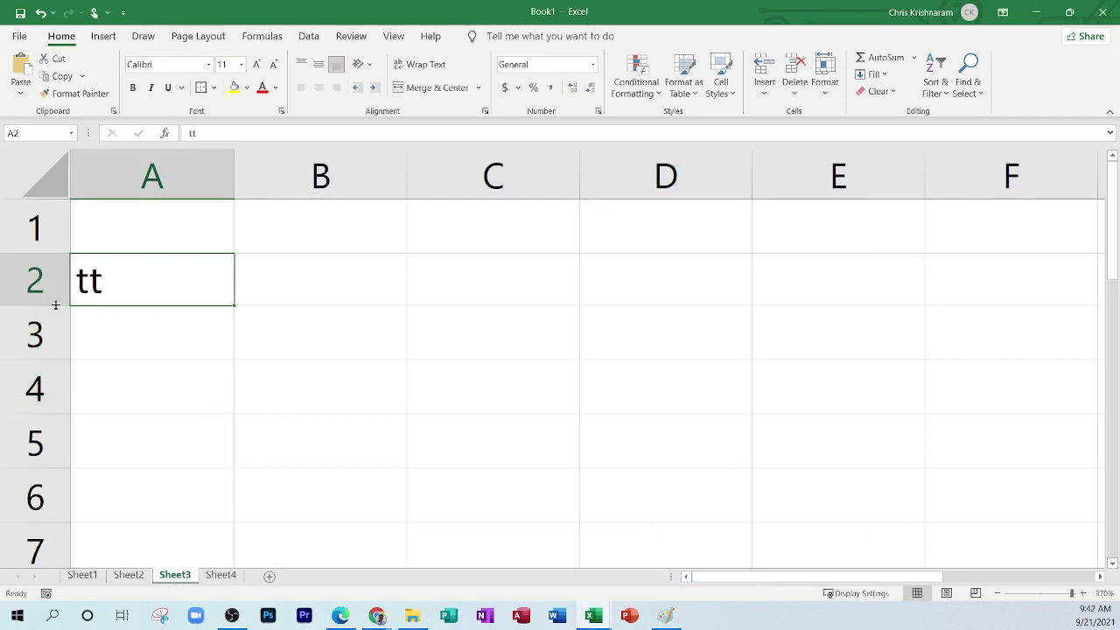
drag(55, 305, 53, 252)
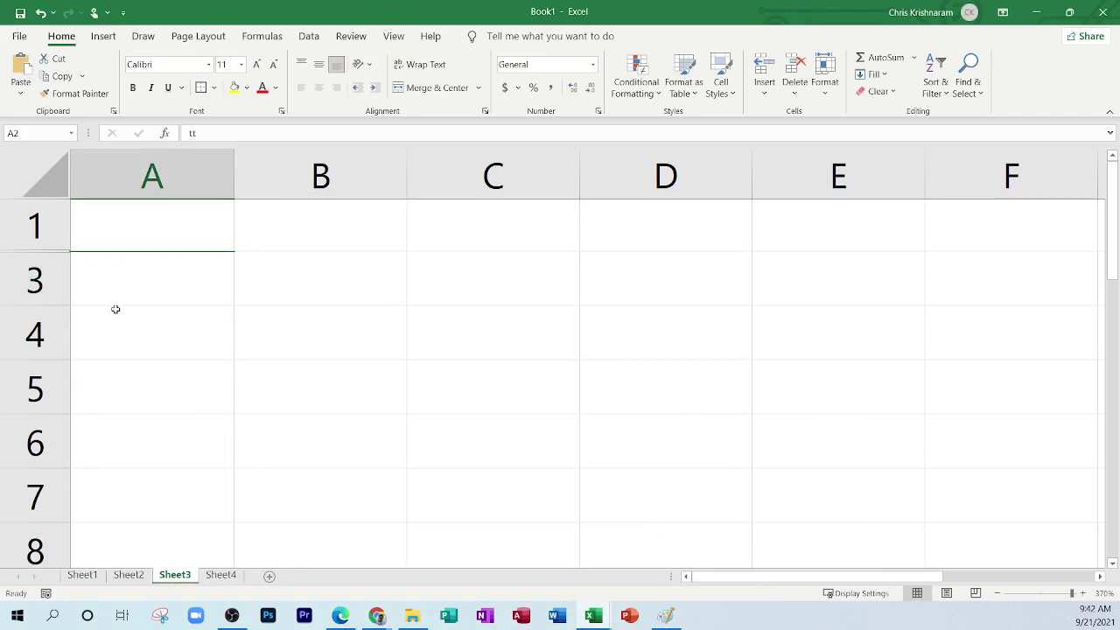
Step: Step up and down column A past the hidden row, then enlarge row 1 to reveal 'tt'
click(119, 255)
click(115, 237)
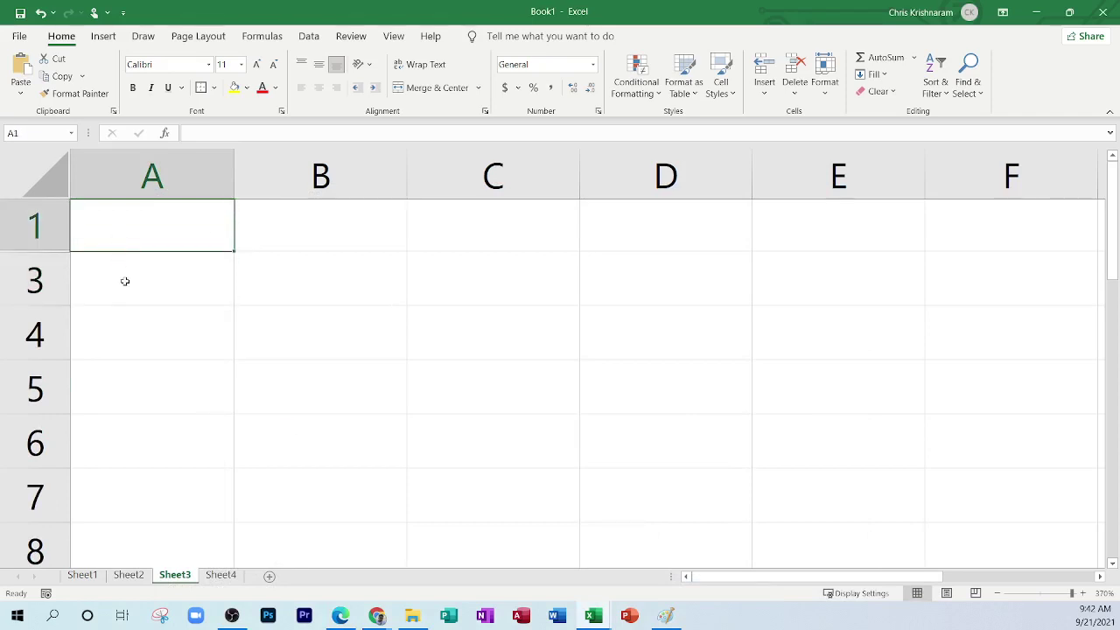
click(125, 280)
key(Up)
key(Down)
key(Down)
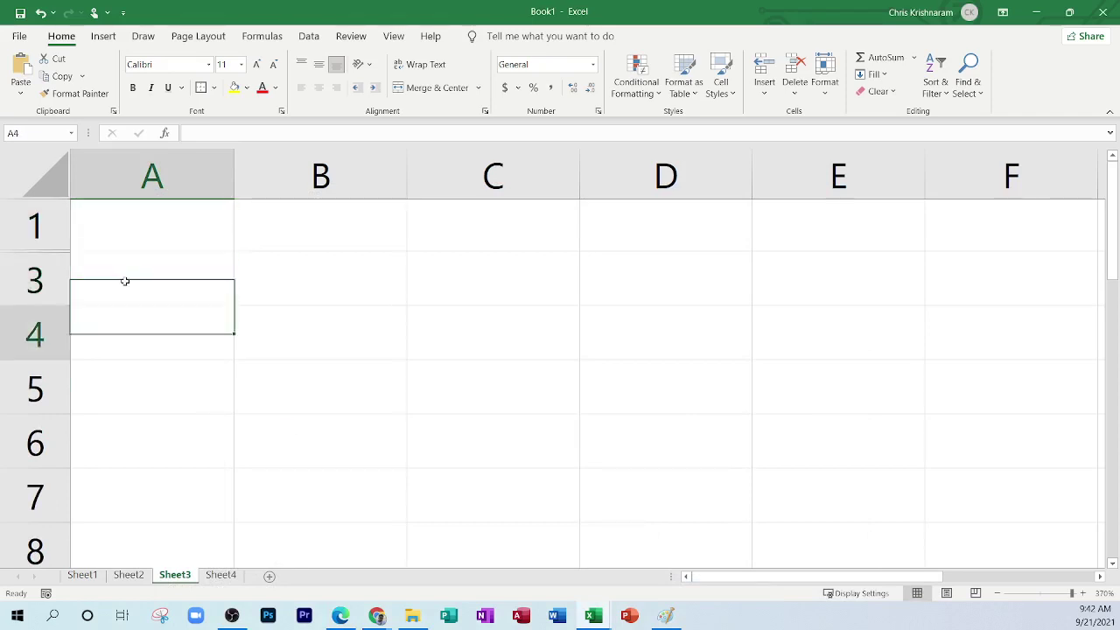
key(Up)
key(Up)
key(Down)
key(Down)
key(Down)
key(Up)
key(Up)
key(Up)
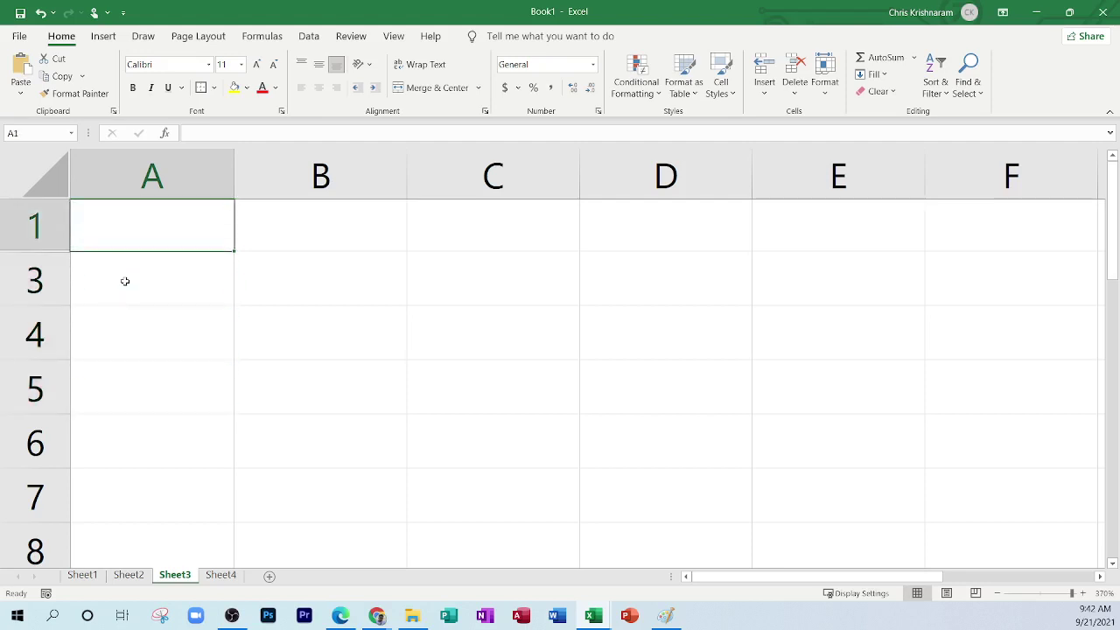
key(Down)
key(Up)
drag(55, 251, 49, 342)
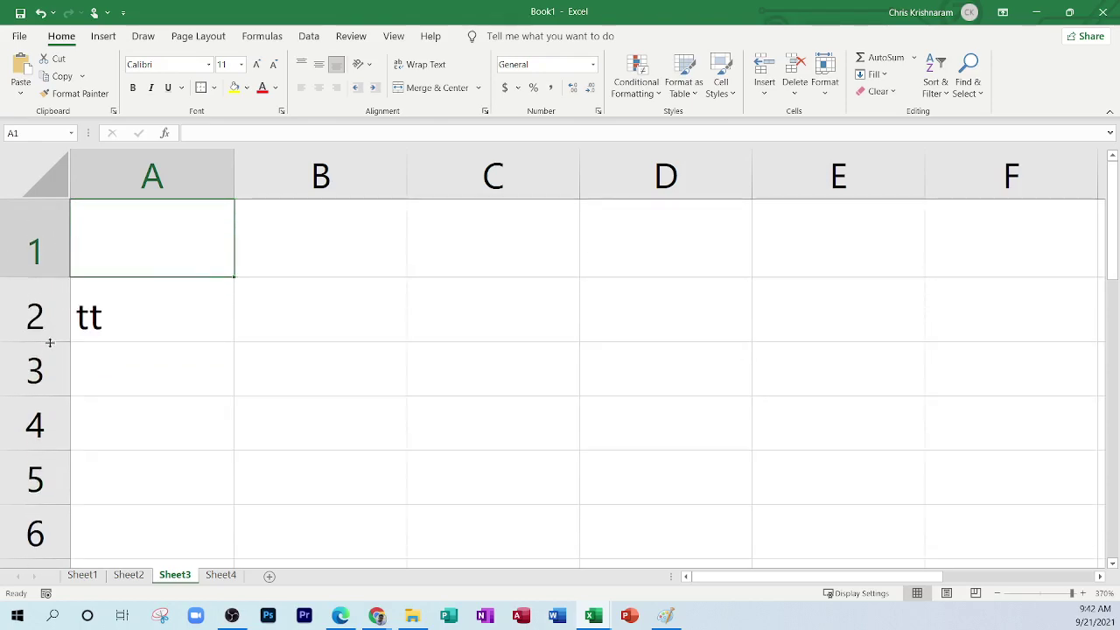
Step: Scroll the PDF notes down and draw a blue ink box around the '#####' example
click(341, 615)
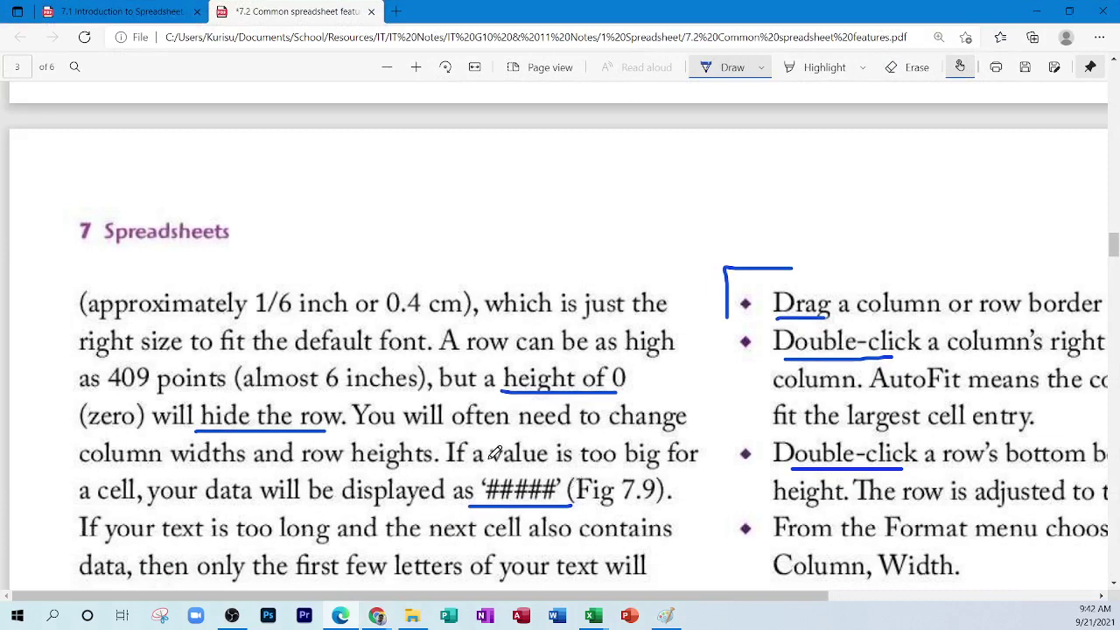
scroll(455, 388, down, 2)
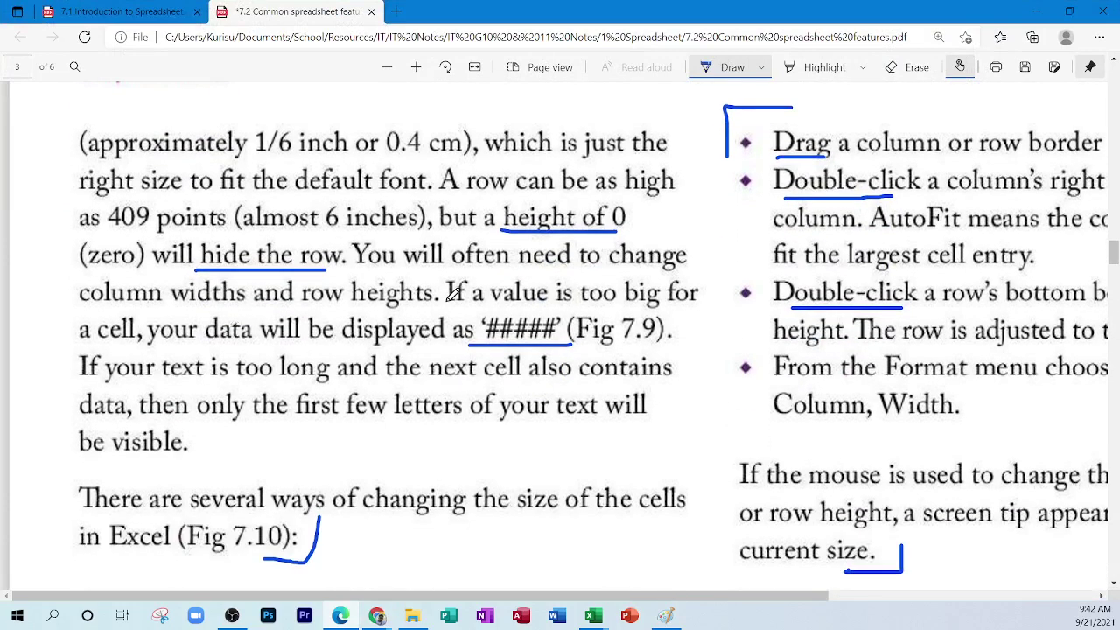
mouse_move(475, 333)
mouse_down()
mouse_move(475, 302)
mouse_move(579, 306)
mouse_move(573, 340)
mouse_up()
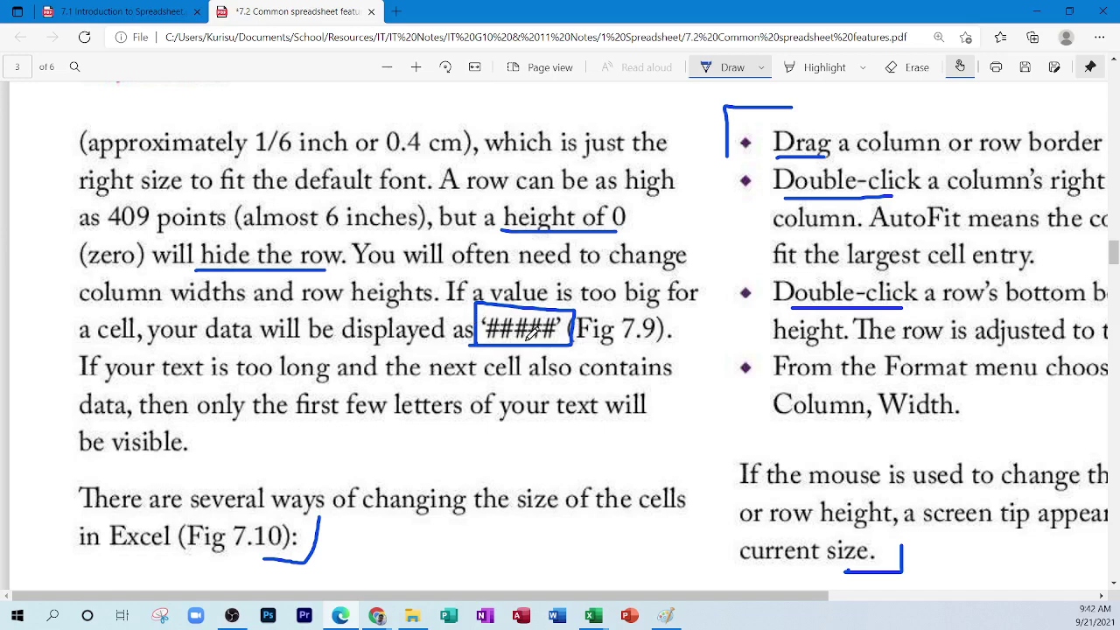
mouse_move(344, 617)
key(alt+Tab)
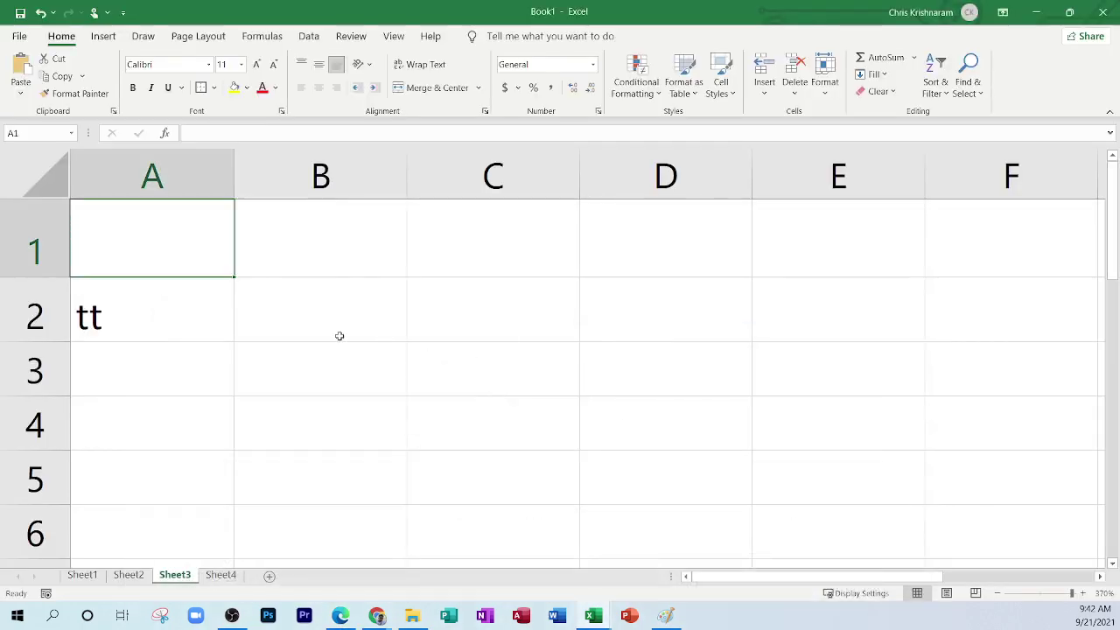
click(533, 318)
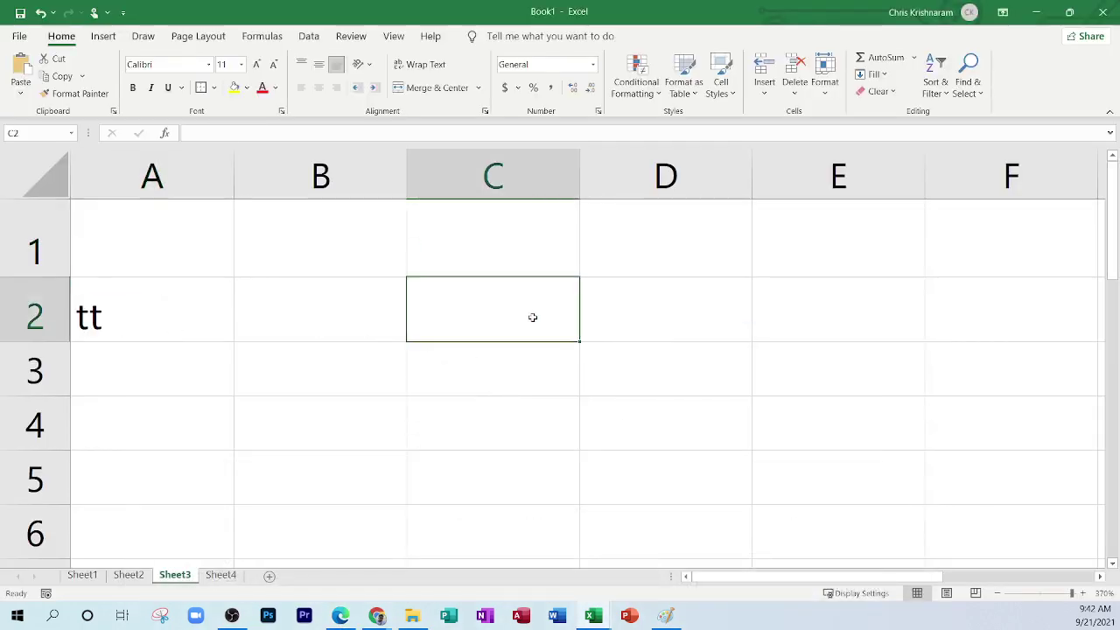
text(098765432345678)
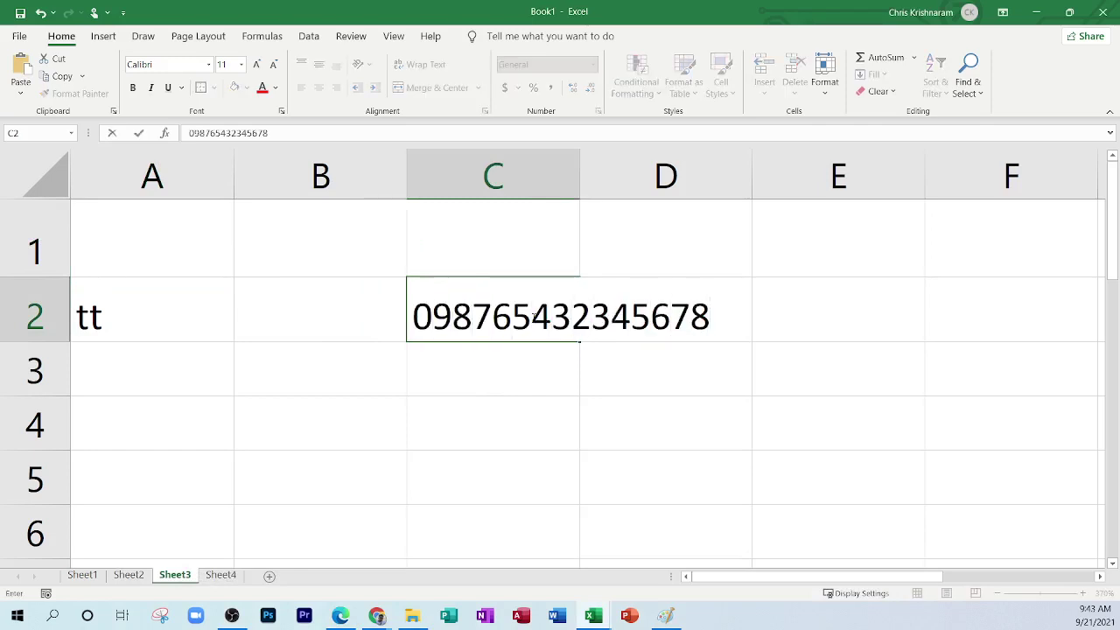
click(547, 271)
click(525, 293)
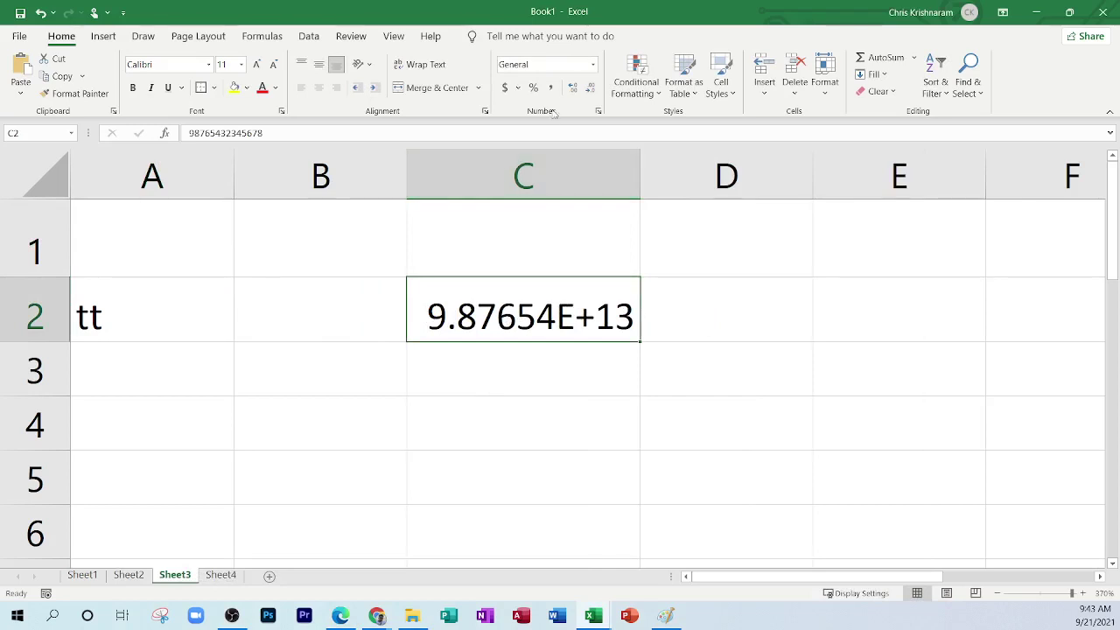
click(592, 64)
click(569, 120)
click(565, 372)
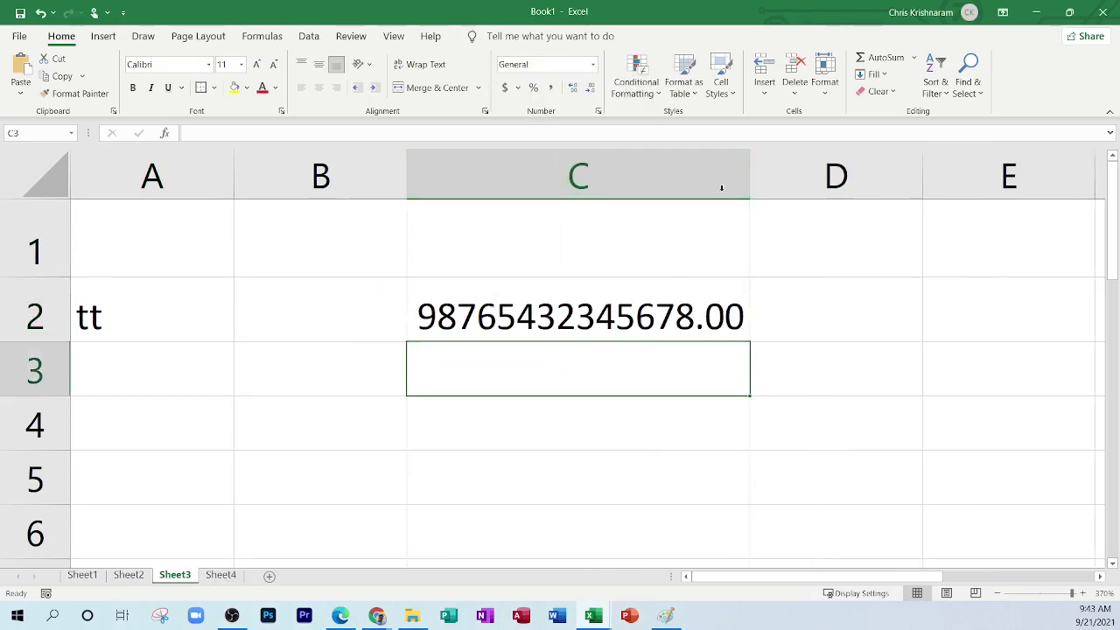
Step: Narrow column C until C2 shows #####, then inspect C2's full value in the formula bar
drag(750, 180, 587, 179)
click(700, 292)
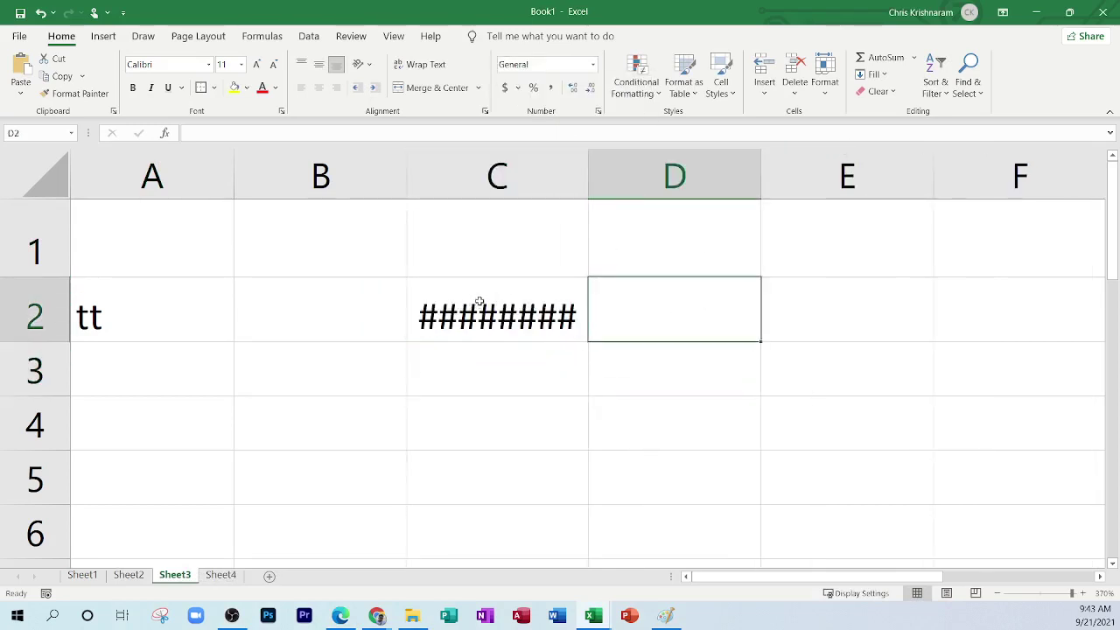
click(479, 301)
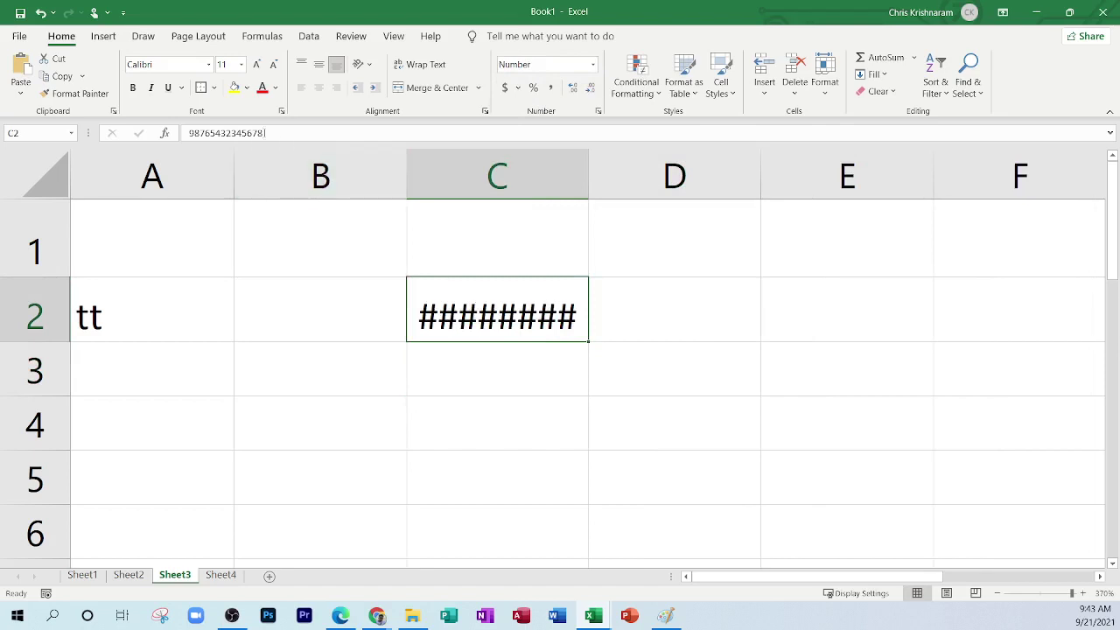
click(268, 132)
double_click(262, 132)
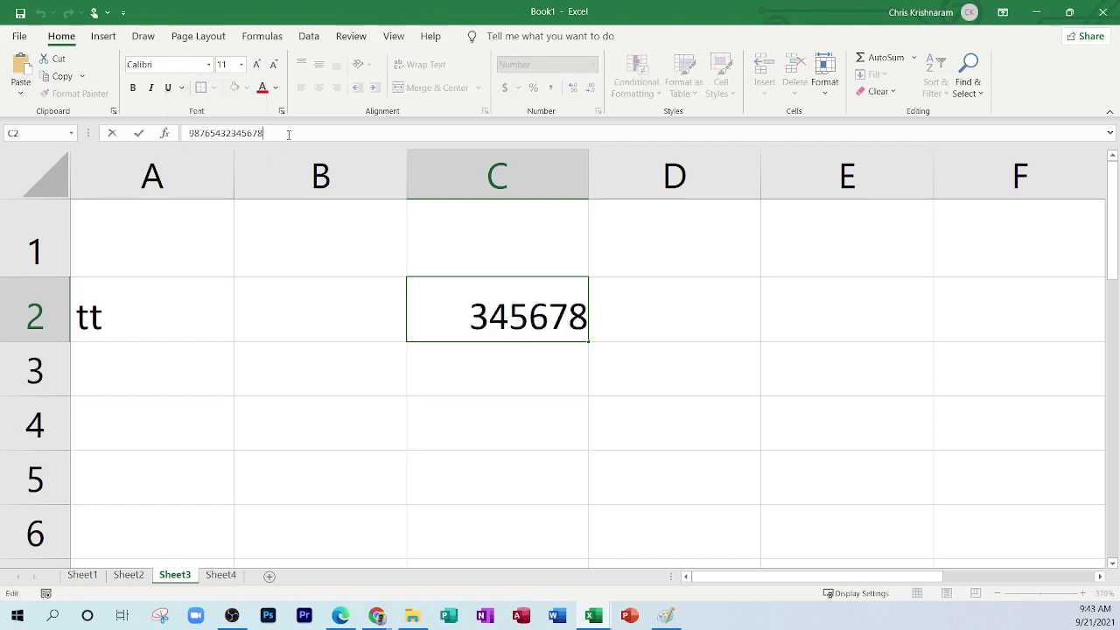
click(310, 320)
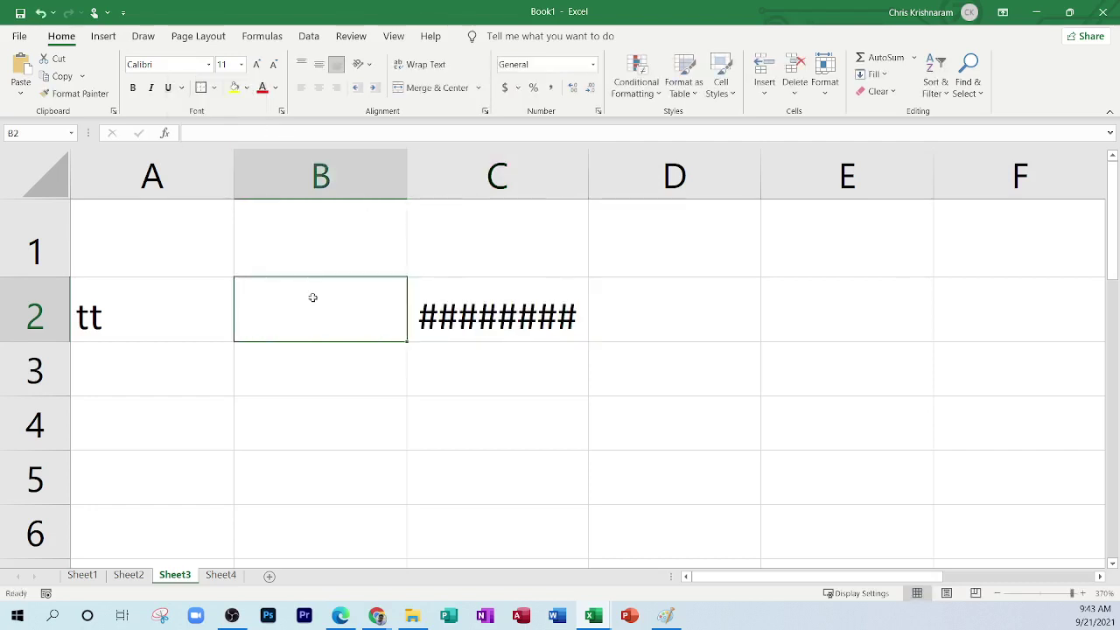
click(507, 320)
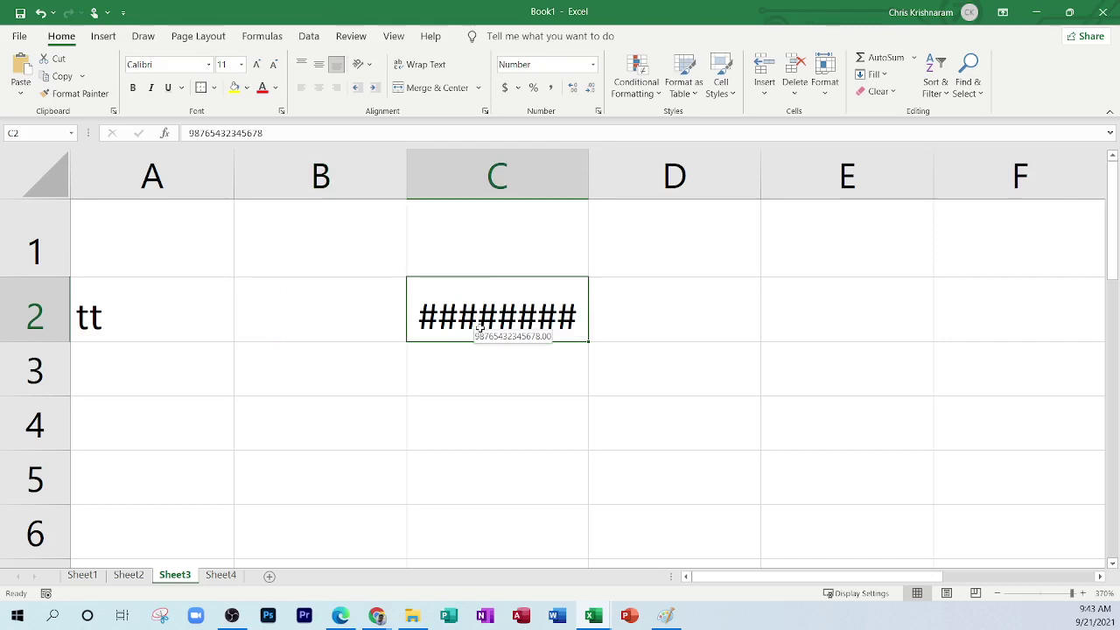
Step: Widen column C to show 98765432345678.00 in full, then narrow it back to hashes
drag(589, 164, 792, 171)
click(784, 169)
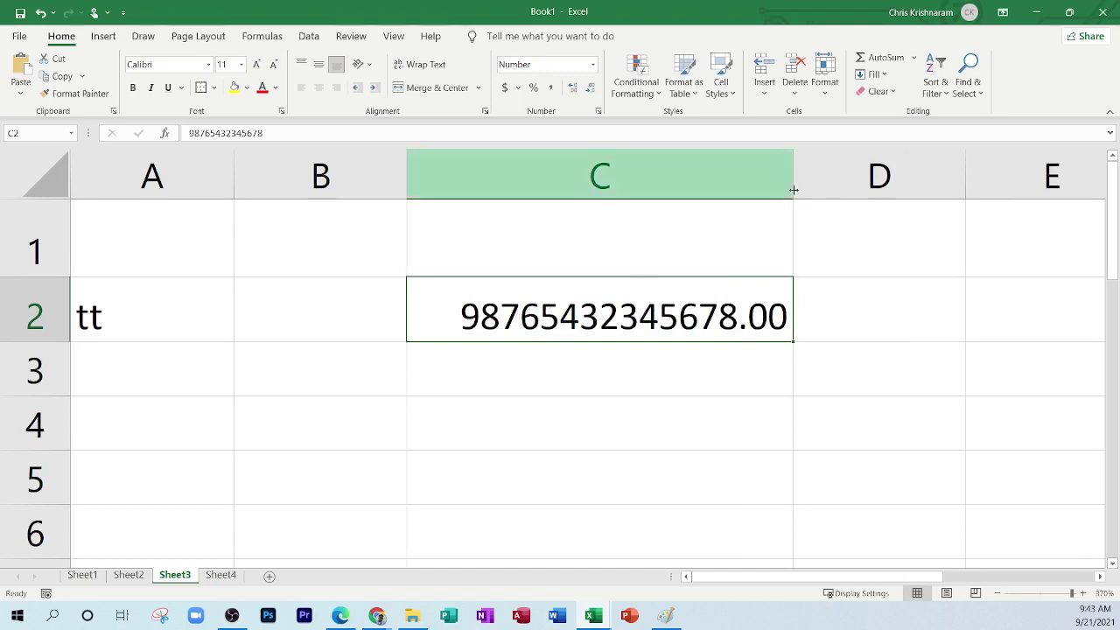
drag(794, 181, 657, 180)
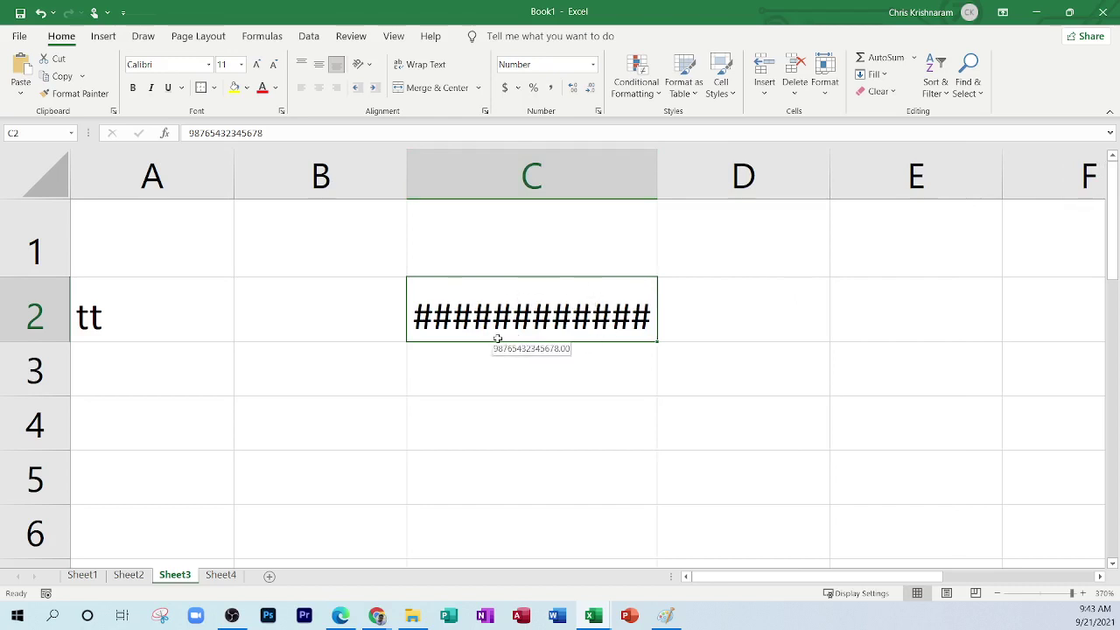
click(334, 303)
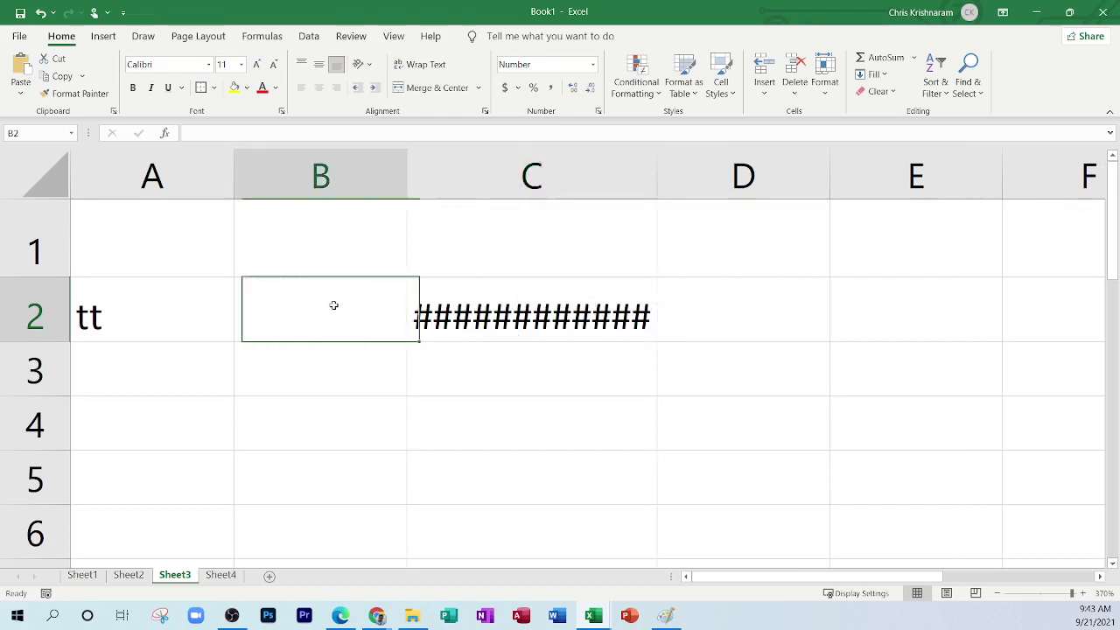
click(341, 617)
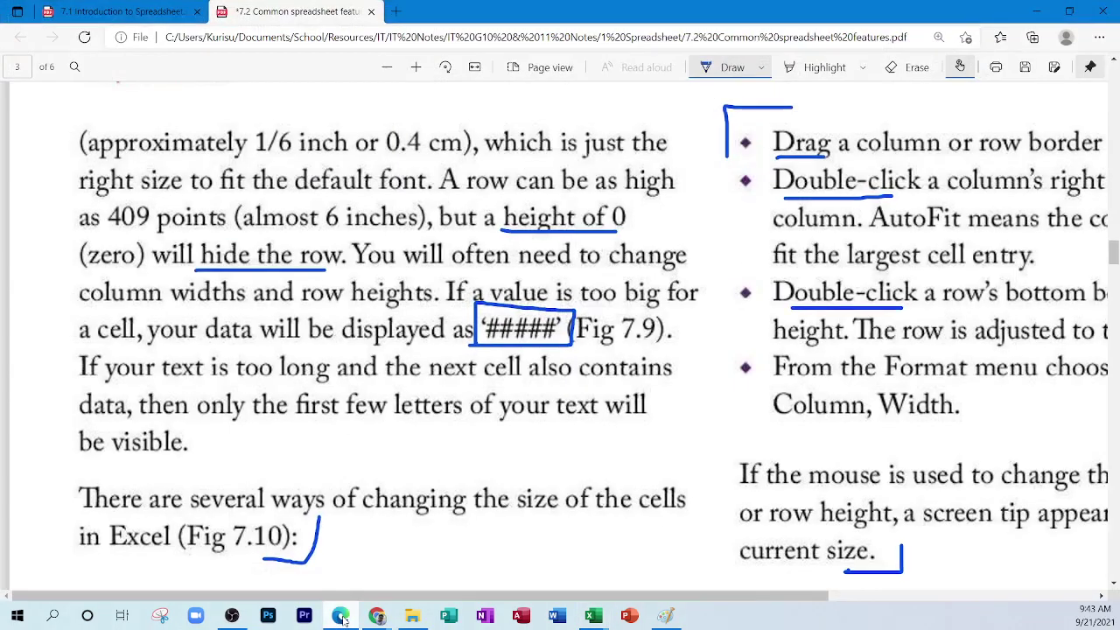
click(341, 616)
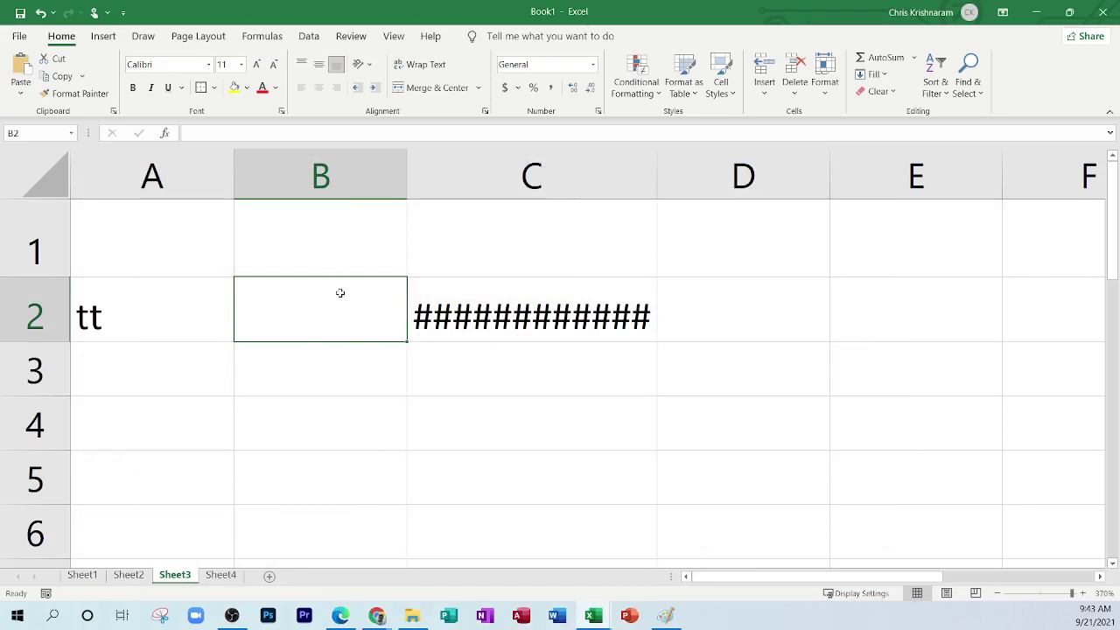
Step: Enter 'asdfghjklkjhgfdsdfghjk' in B2 and select its text in edit mode
text(asdfghjklkjhgfdsdfghjk)
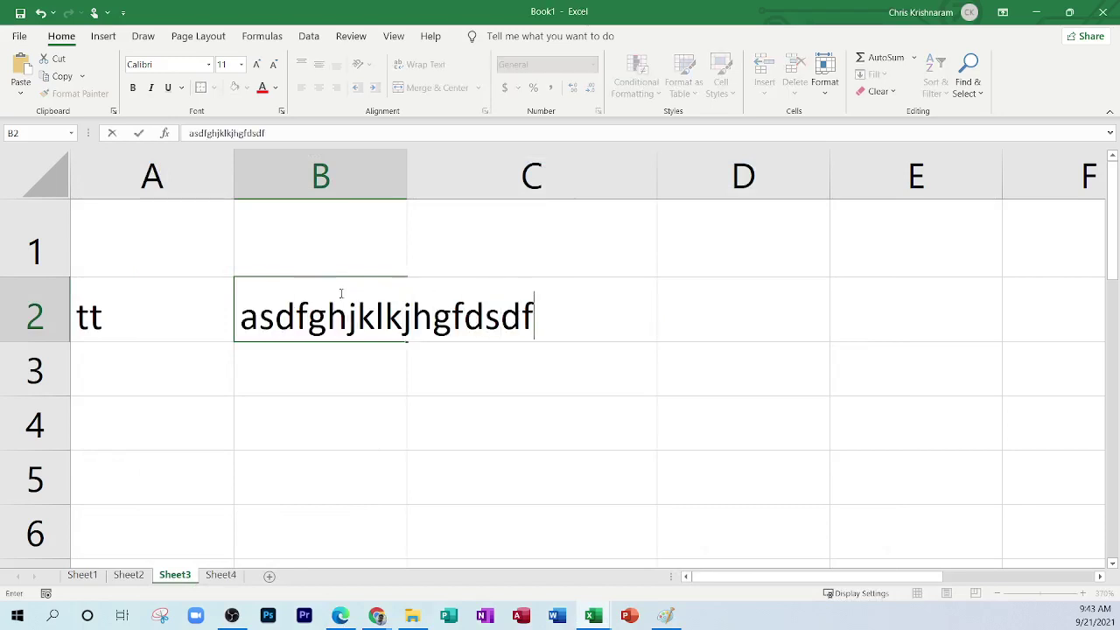
click(560, 464)
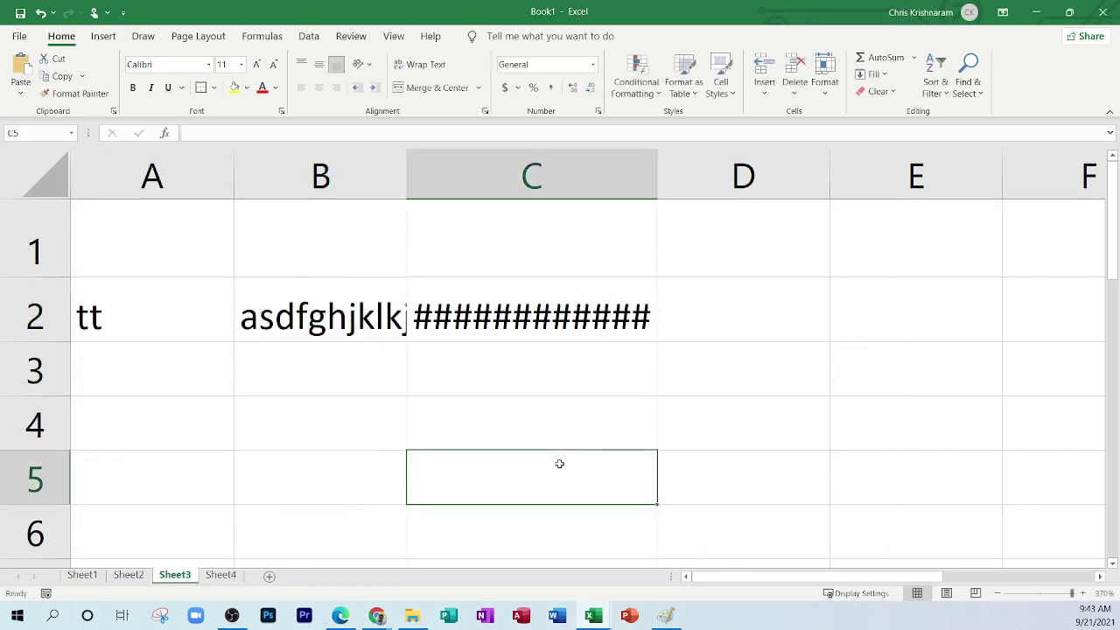
double_click(377, 314)
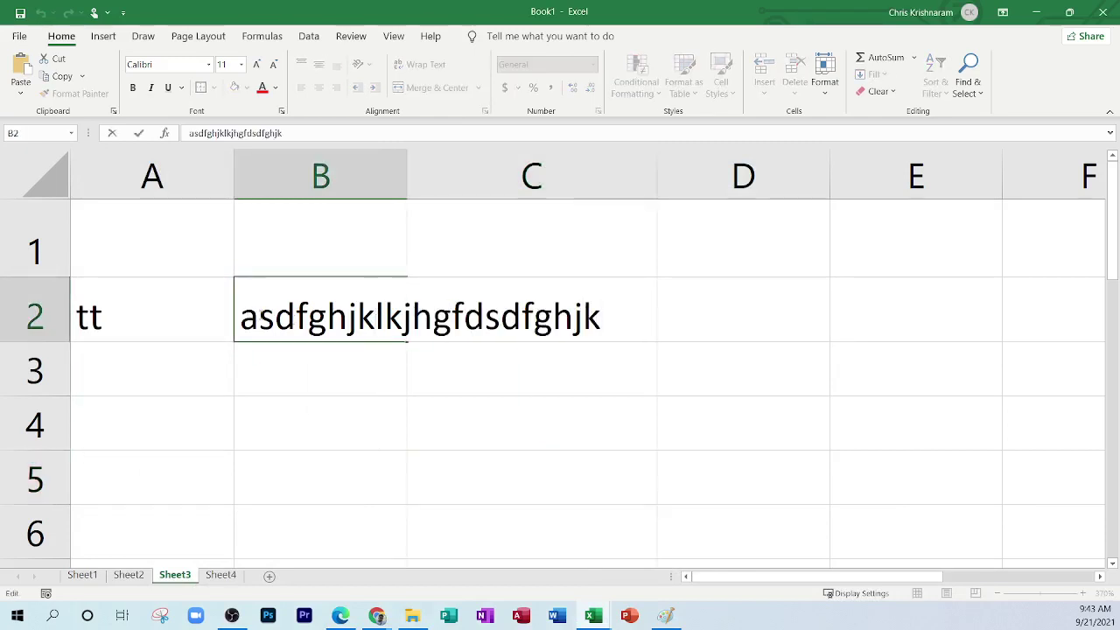
drag(240, 315, 607, 314)
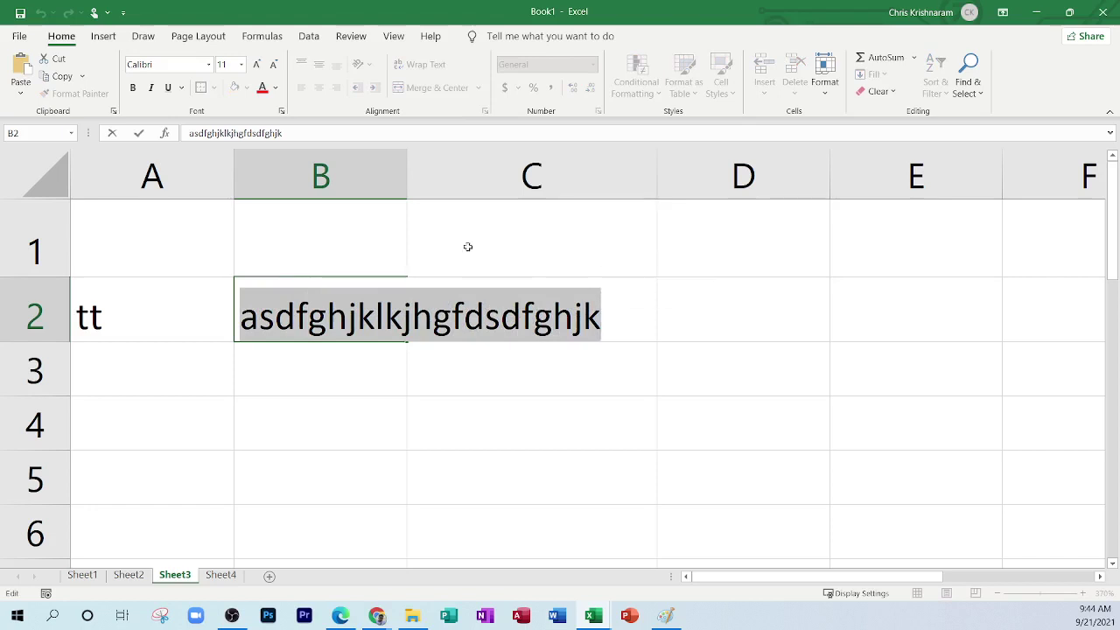
click(553, 433)
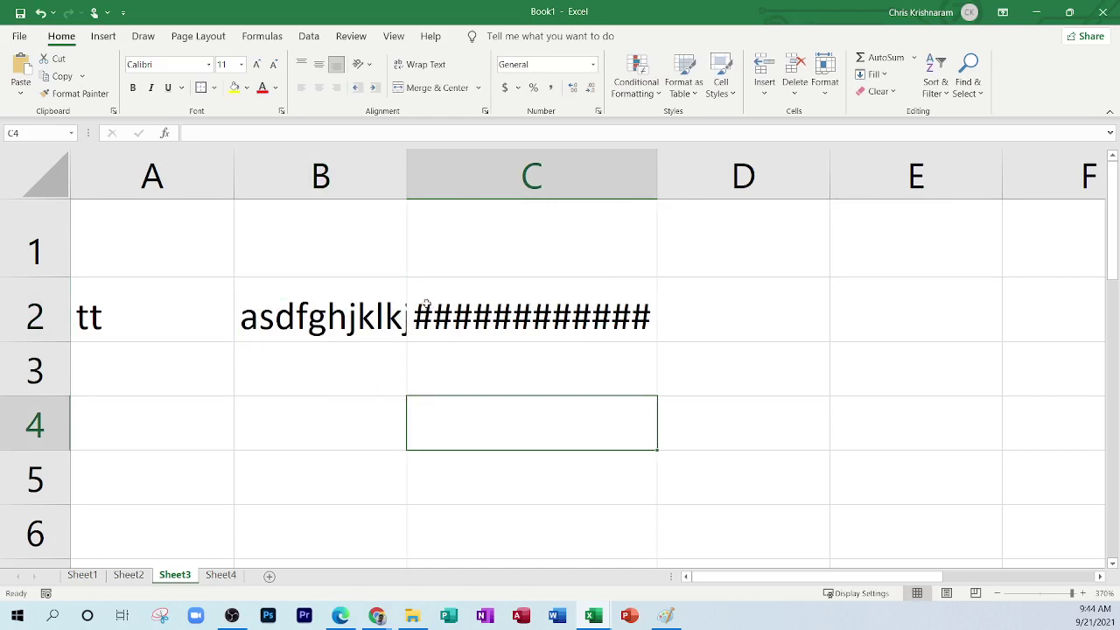
Step: Copy the large number in C2 and drag it up into C1, leaving C2 empty
click(460, 306)
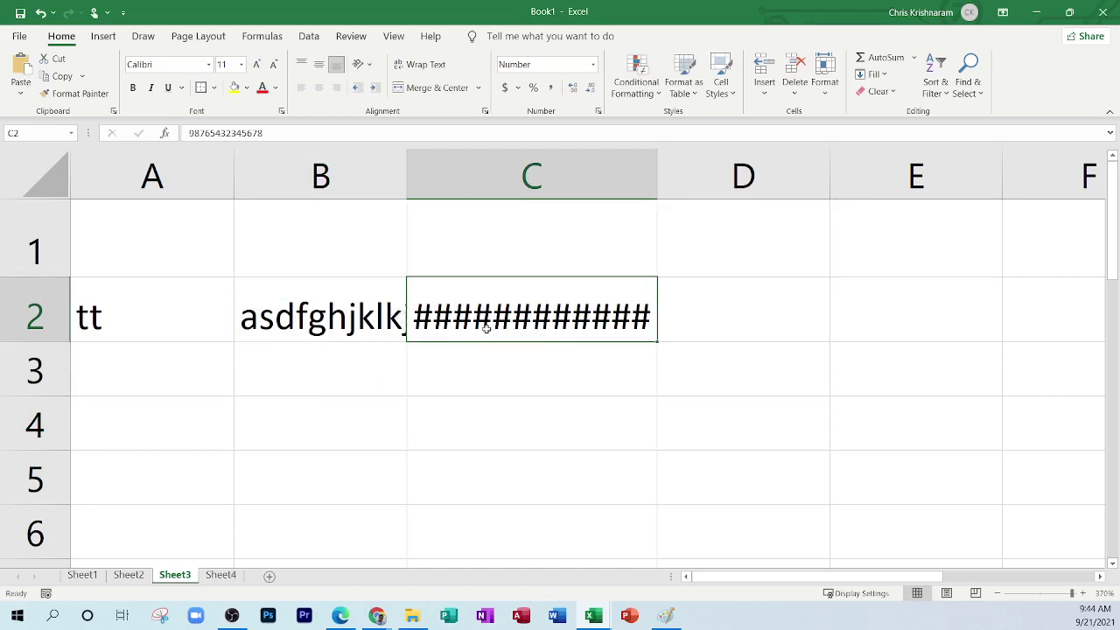
key(ctrl+c)
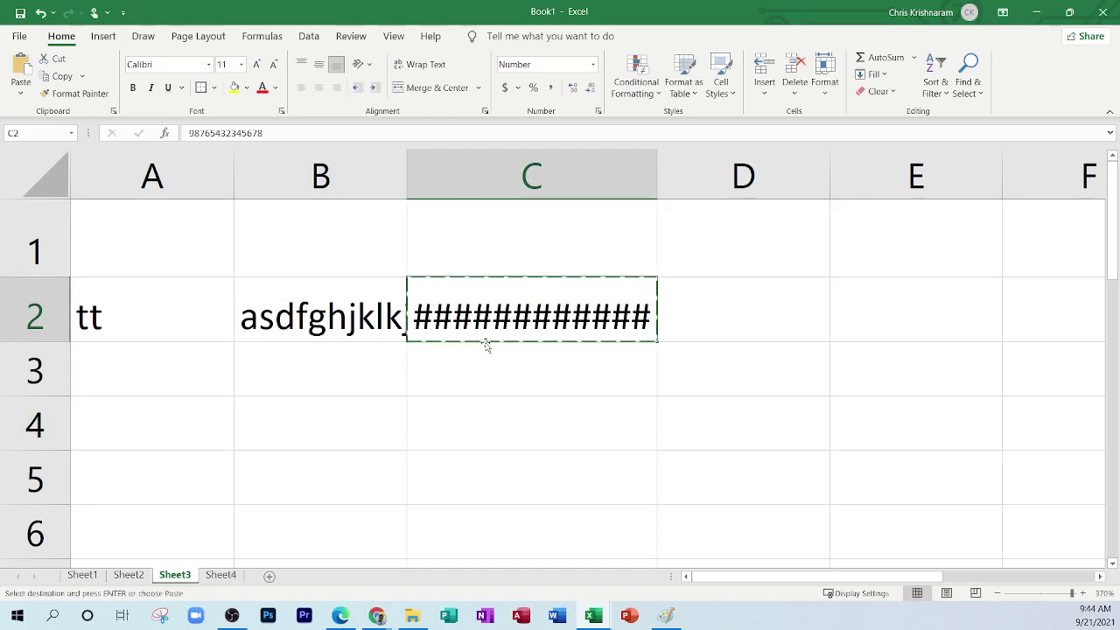
drag(486, 346, 505, 246)
click(428, 320)
click(352, 316)
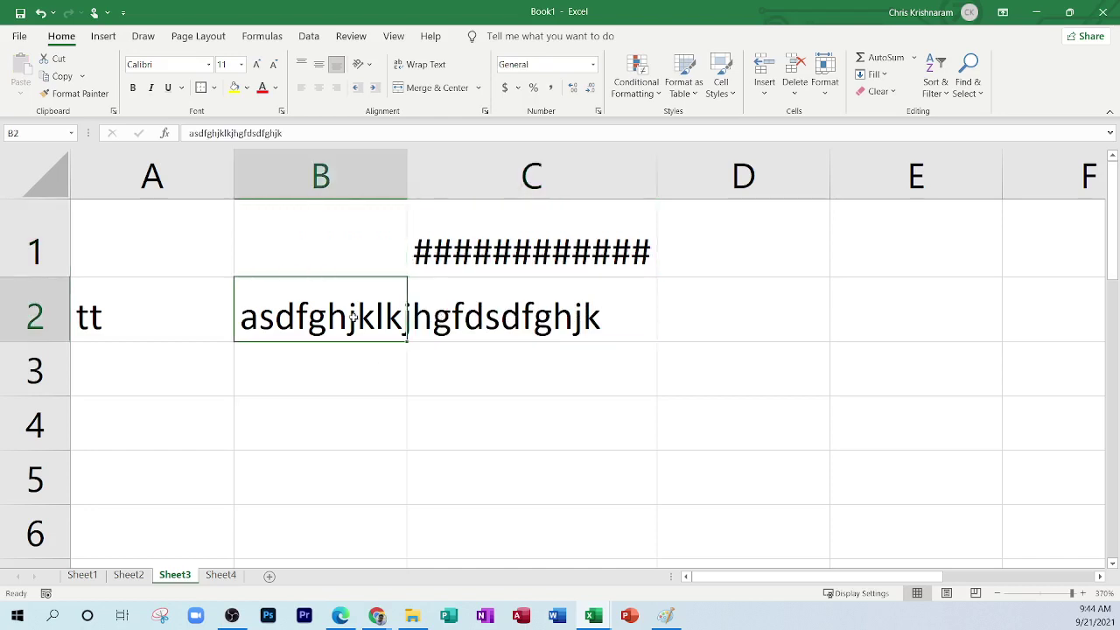
click(533, 320)
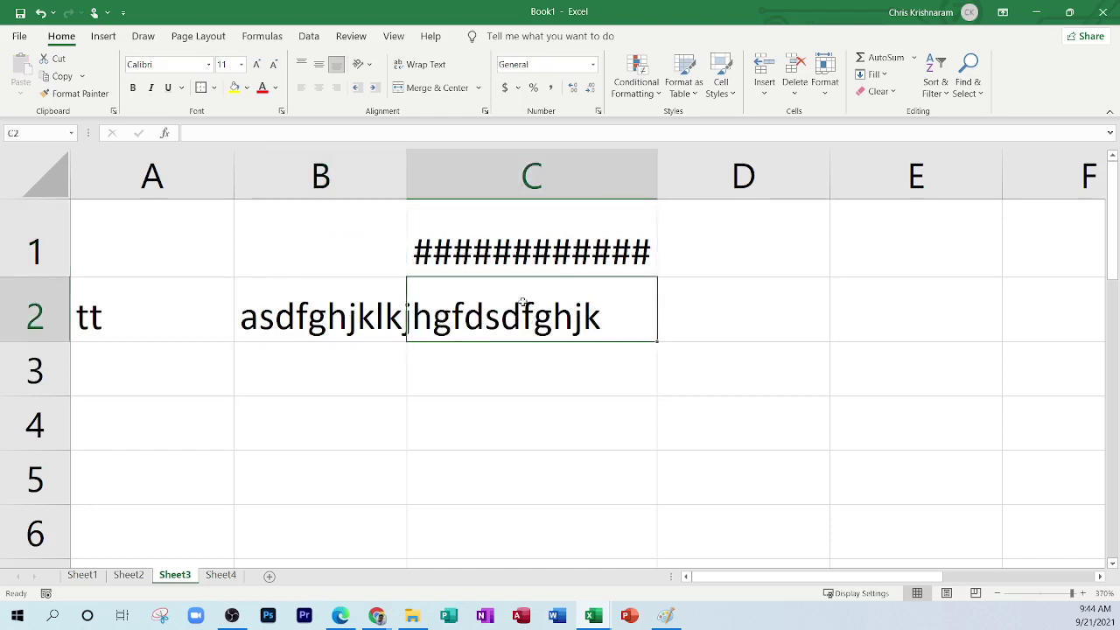
Step: Insert 'jihugfjdhfdjfguhiojpo[piouihguf' into B2's text so it spills across C2 through E2
double_click(357, 320)
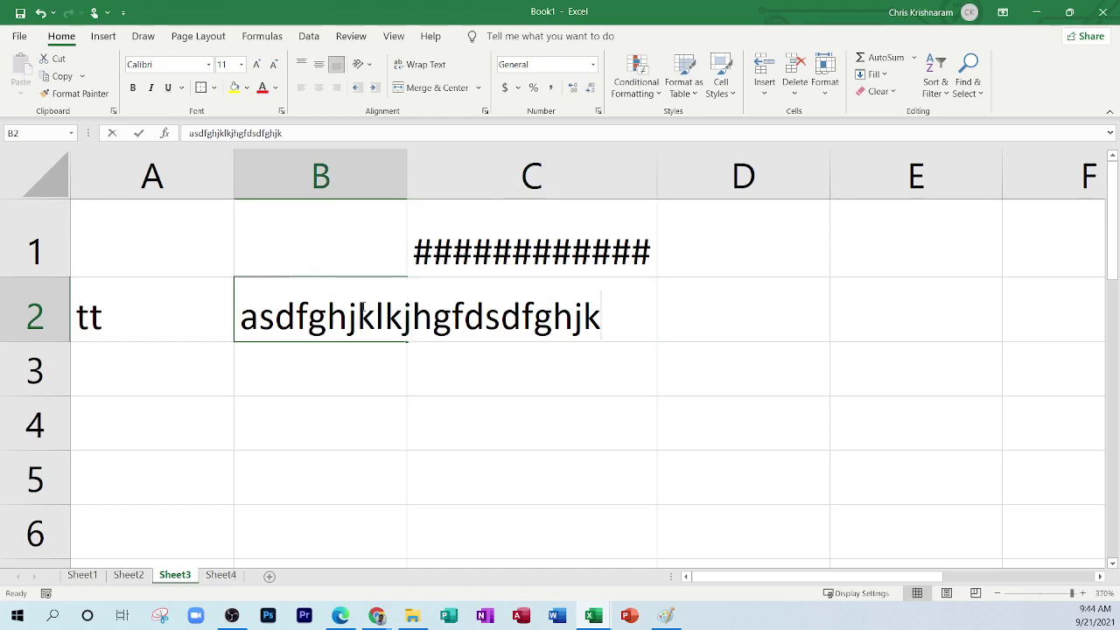
text(jihugfjdhfdjfguhiojpo[piouihguf)
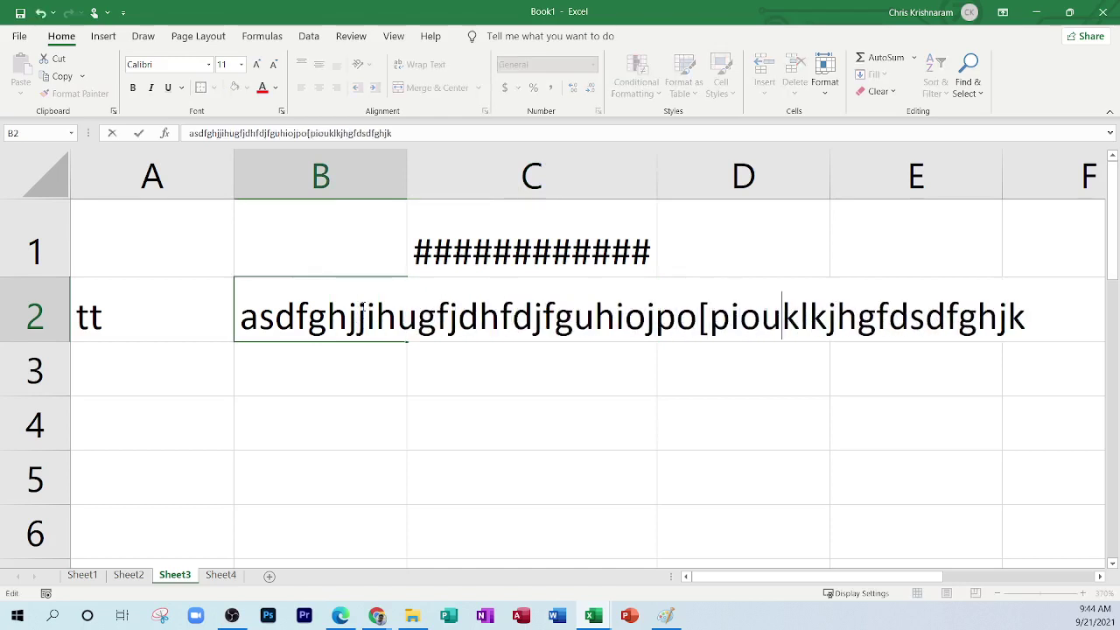
key(Return)
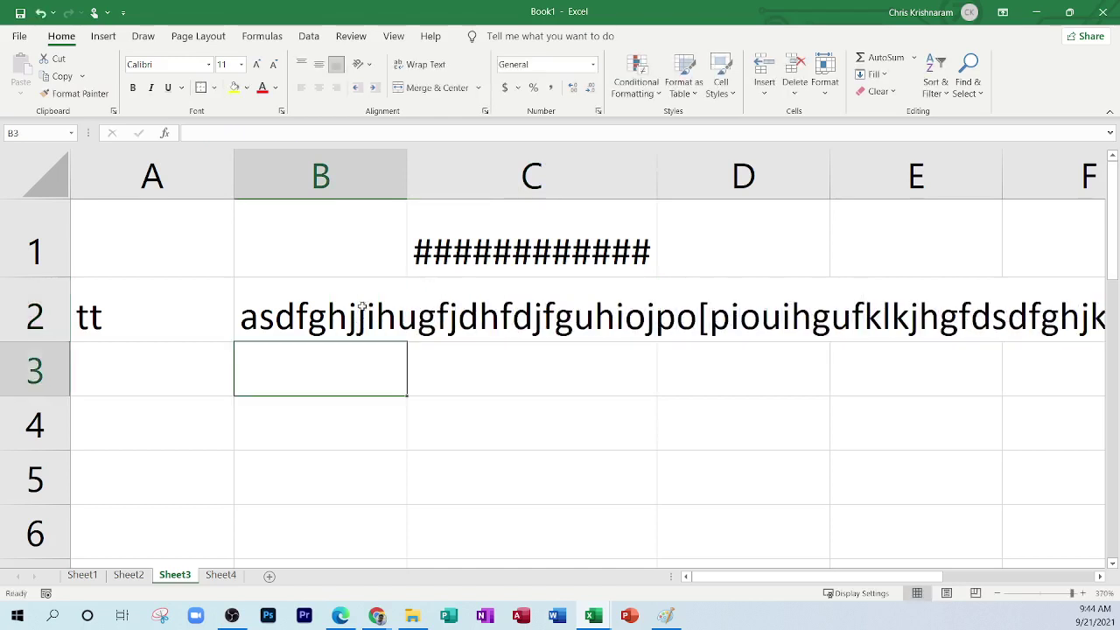
Step: Enter 56789 in C2 so B2's long text is cut off
drag(757, 579, 763, 582)
click(460, 327)
click(477, 254)
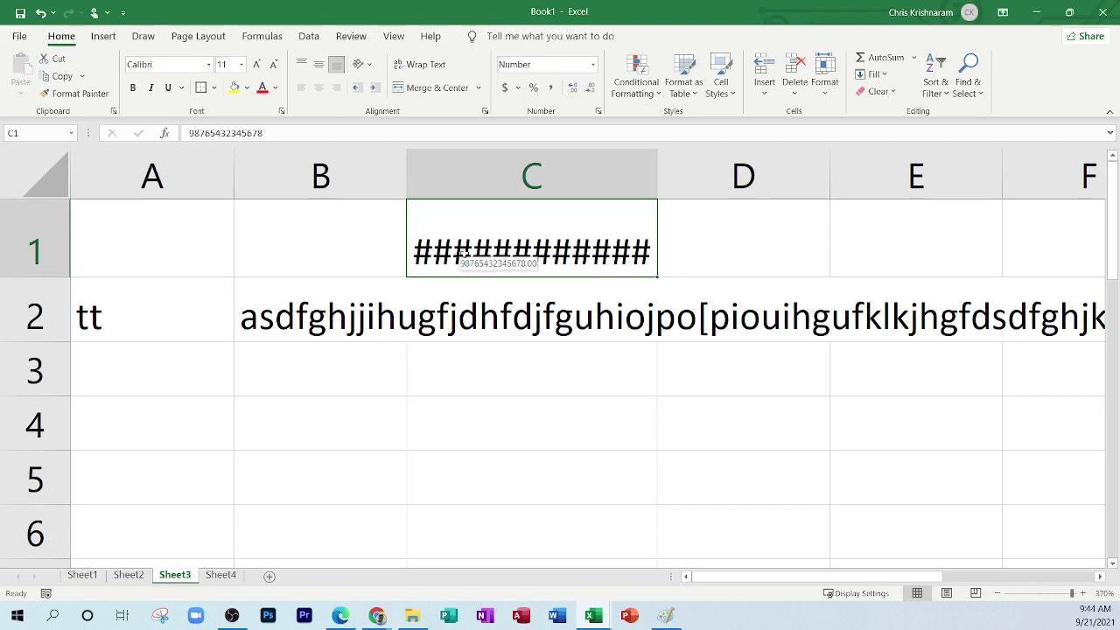
click(369, 317)
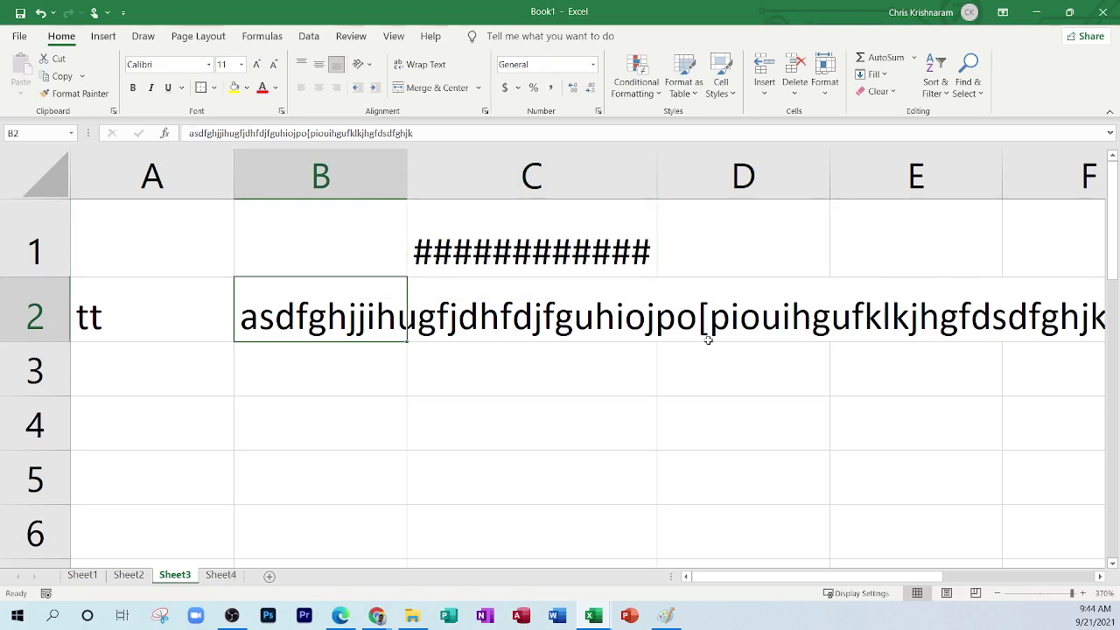
click(485, 310)
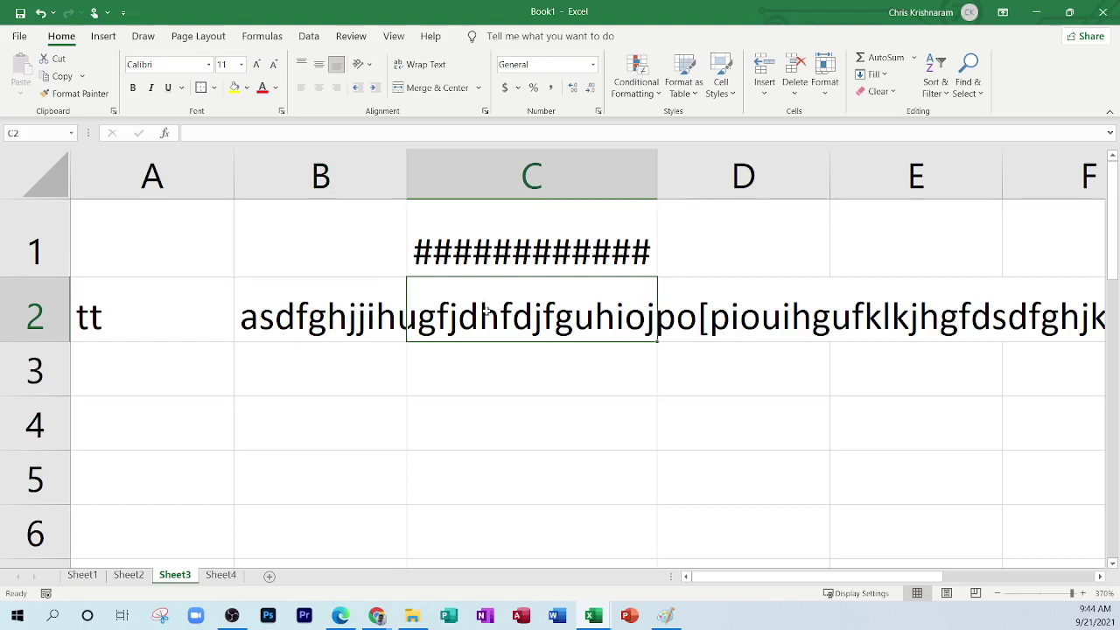
text(56789)
key(Return)
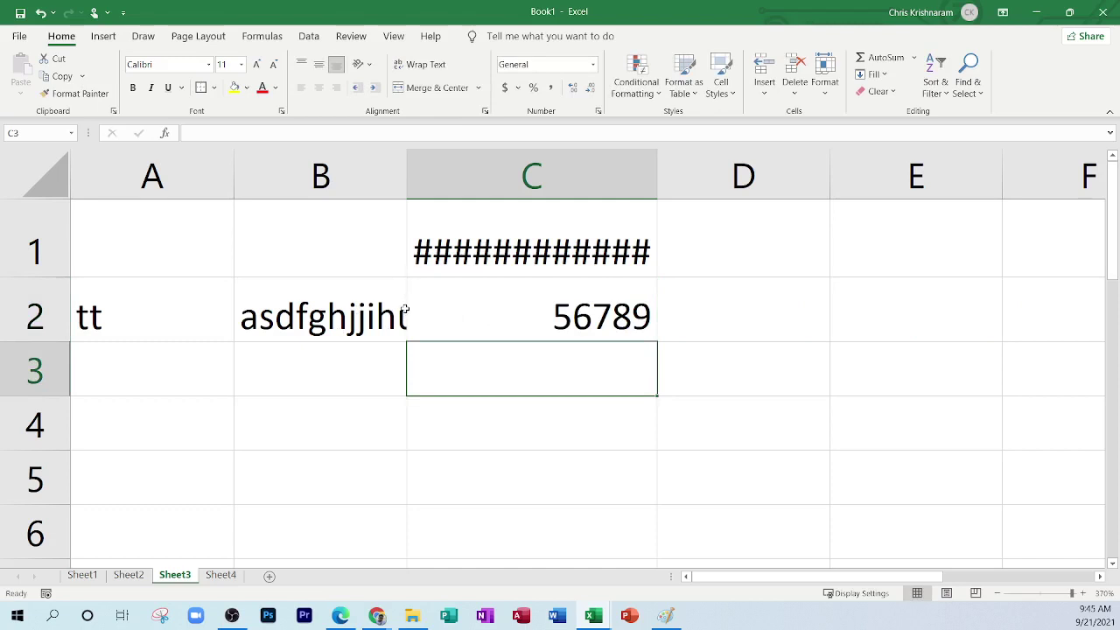
Step: Widen column C until C1's 98765432345678.00 shows in full
click(533, 251)
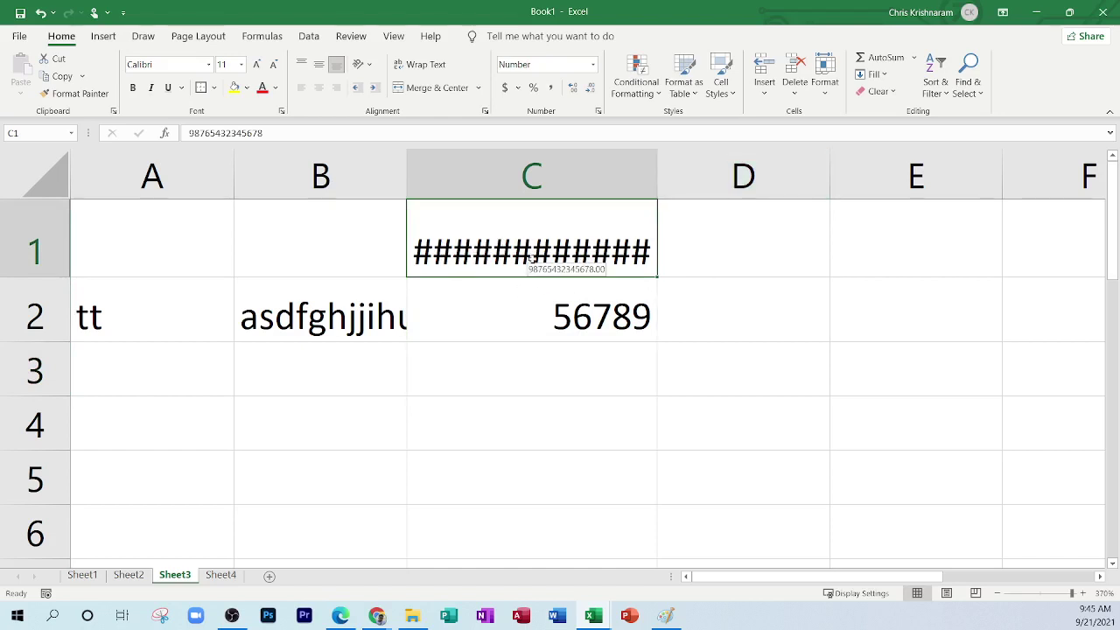
click(651, 174)
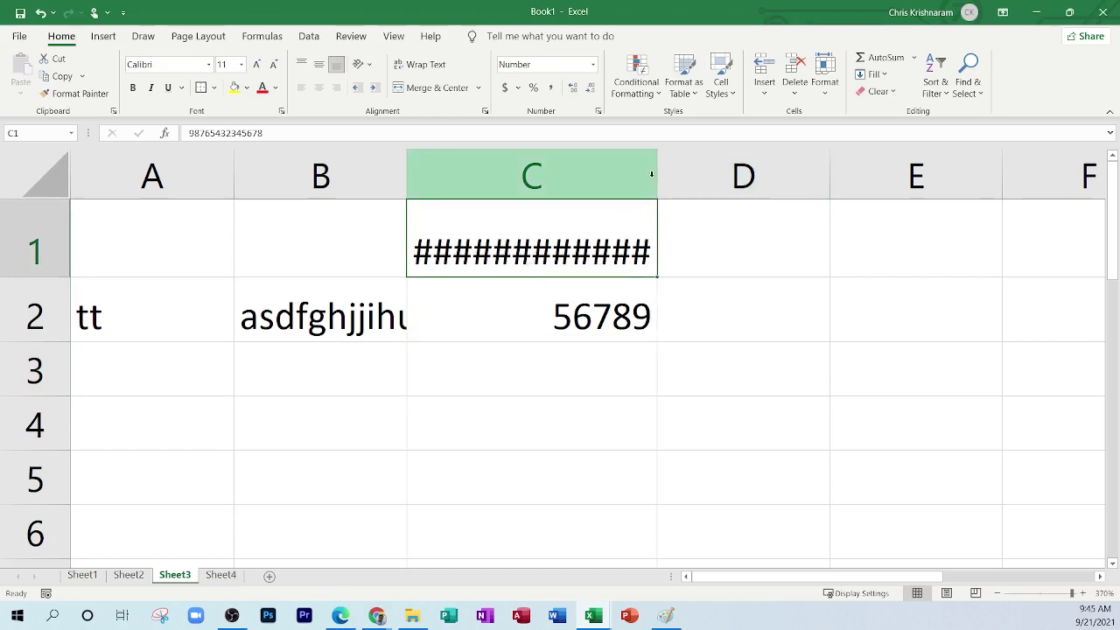
drag(656, 174, 861, 175)
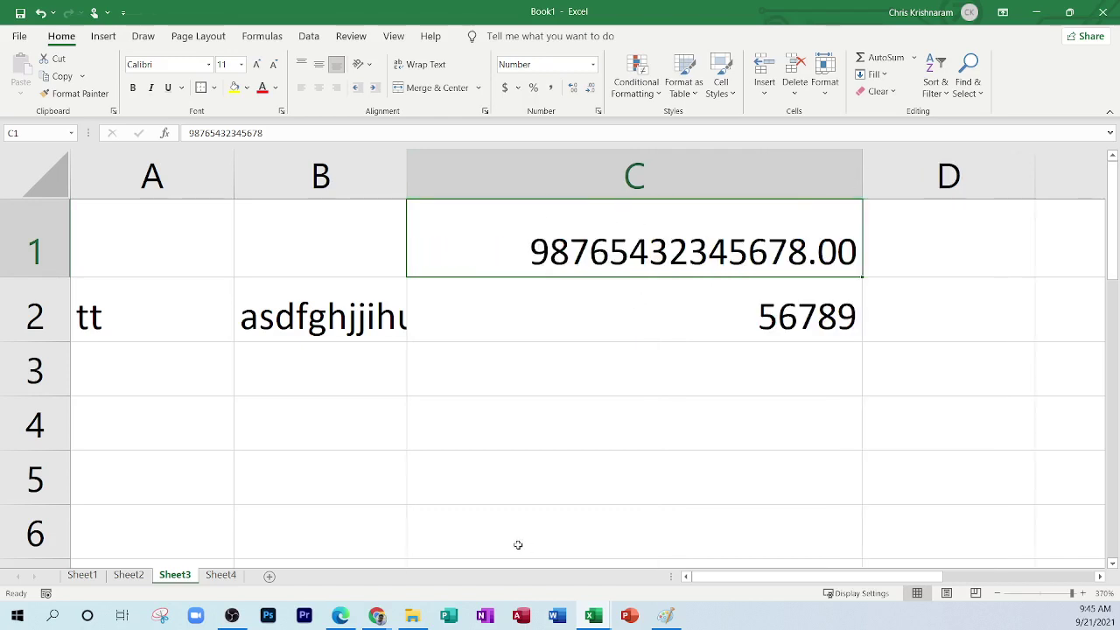
click(340, 616)
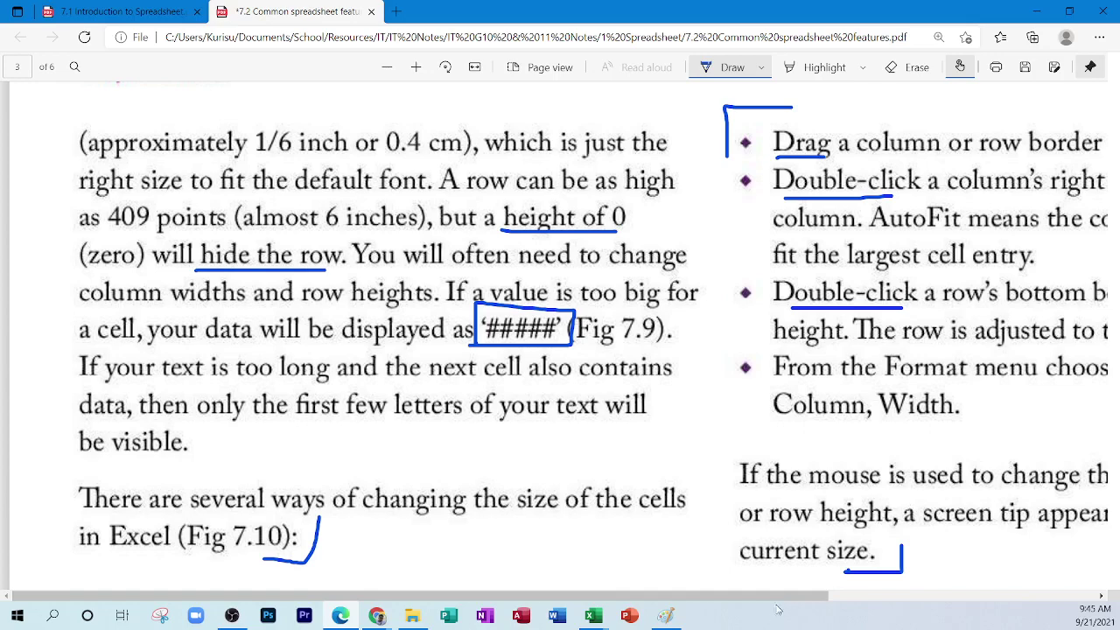
Step: Scroll the PDF notes right to reveal the bullet list of resize methods, then return to Excel
scroll(875, 490, right, 5)
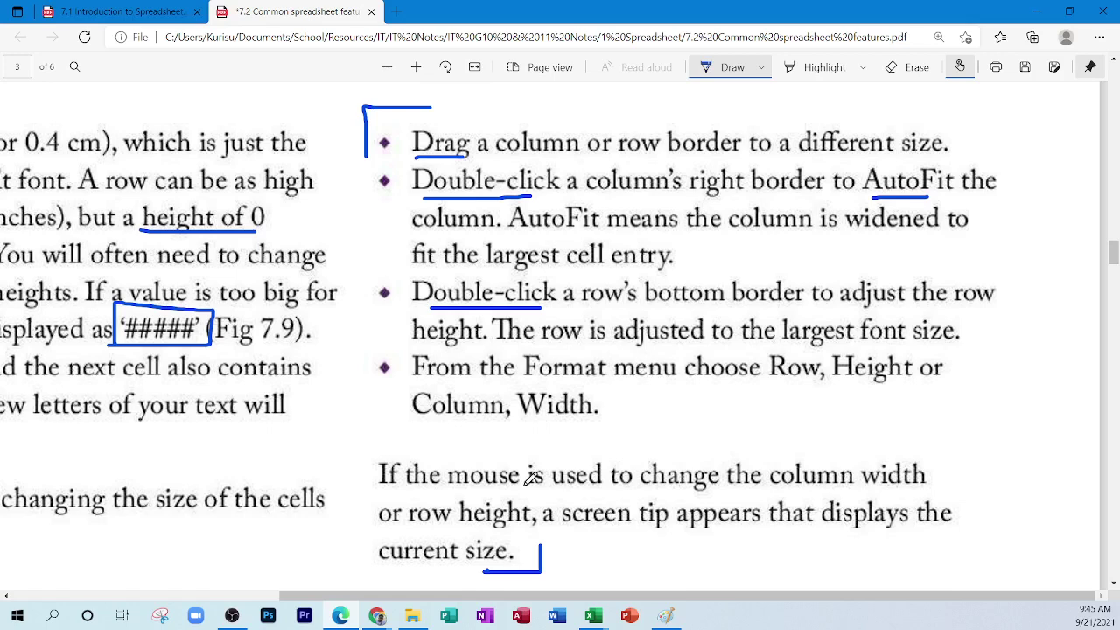
click(593, 615)
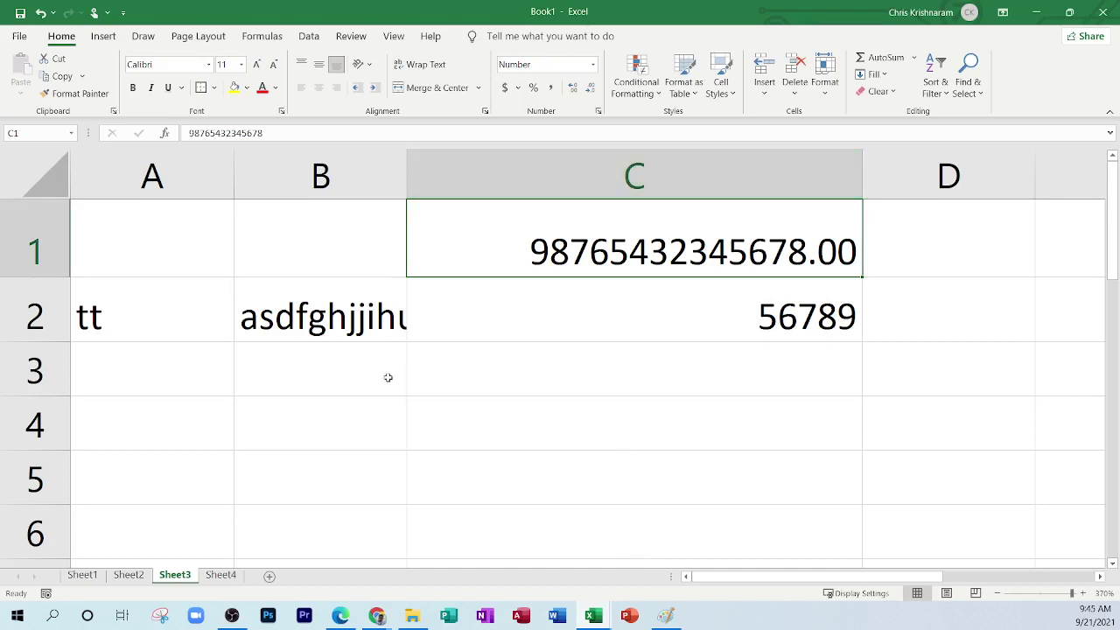
Step: Widen column B to show more of B2's long text and make row 1 taller
drag(404, 181, 467, 192)
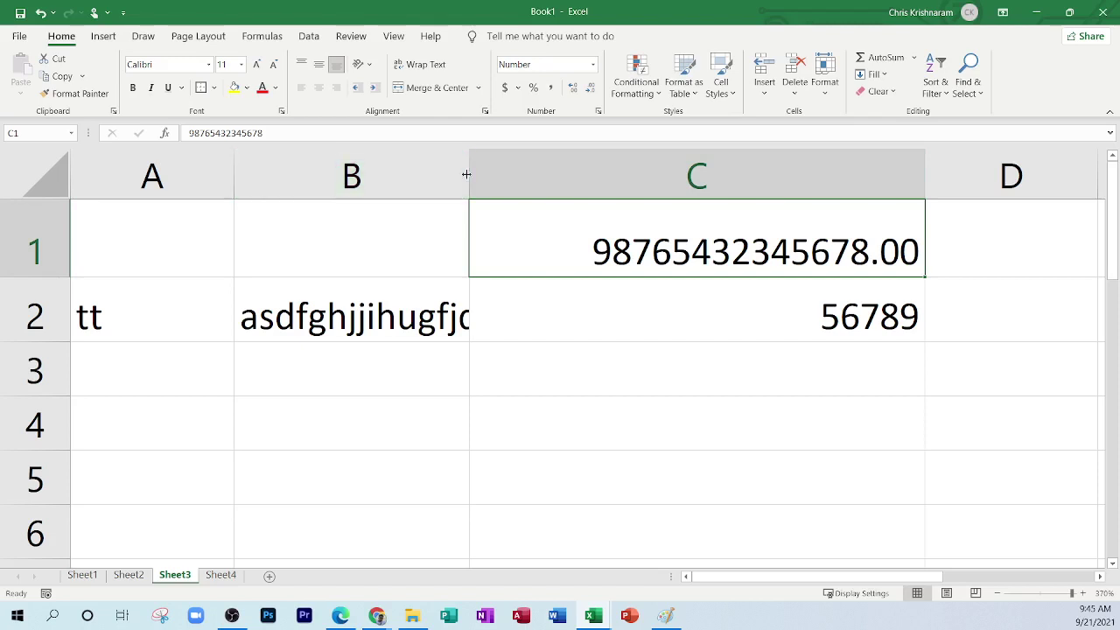
drag(470, 174, 495, 176)
drag(52, 278, 48, 356)
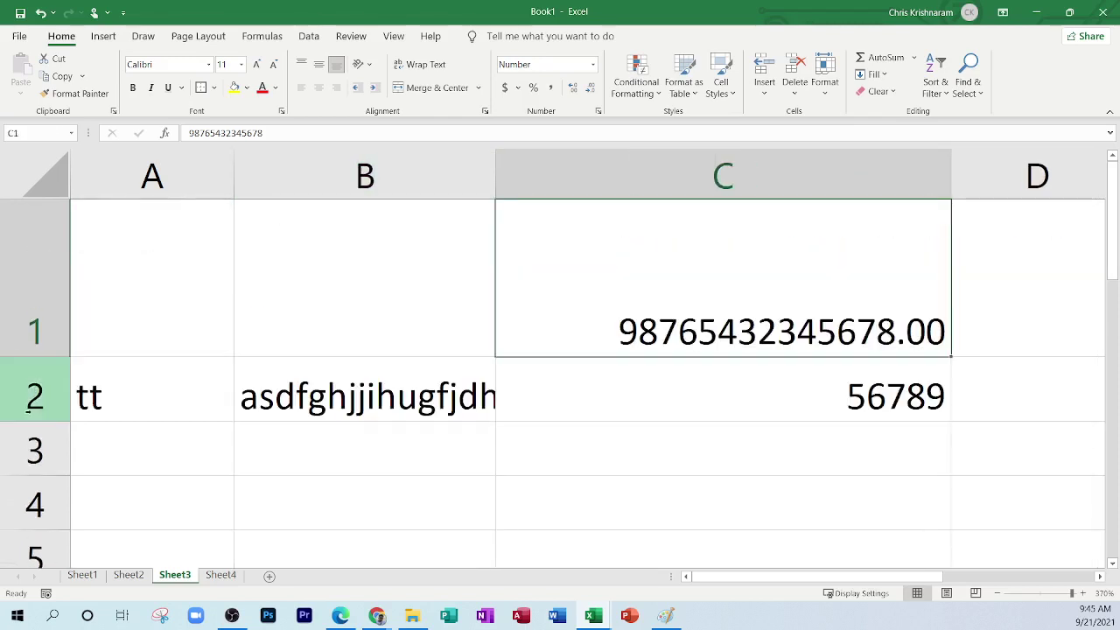
Step: Make row 2 taller, shrink it back to normal height, then return to the PDF notes
drag(34, 423, 35, 472)
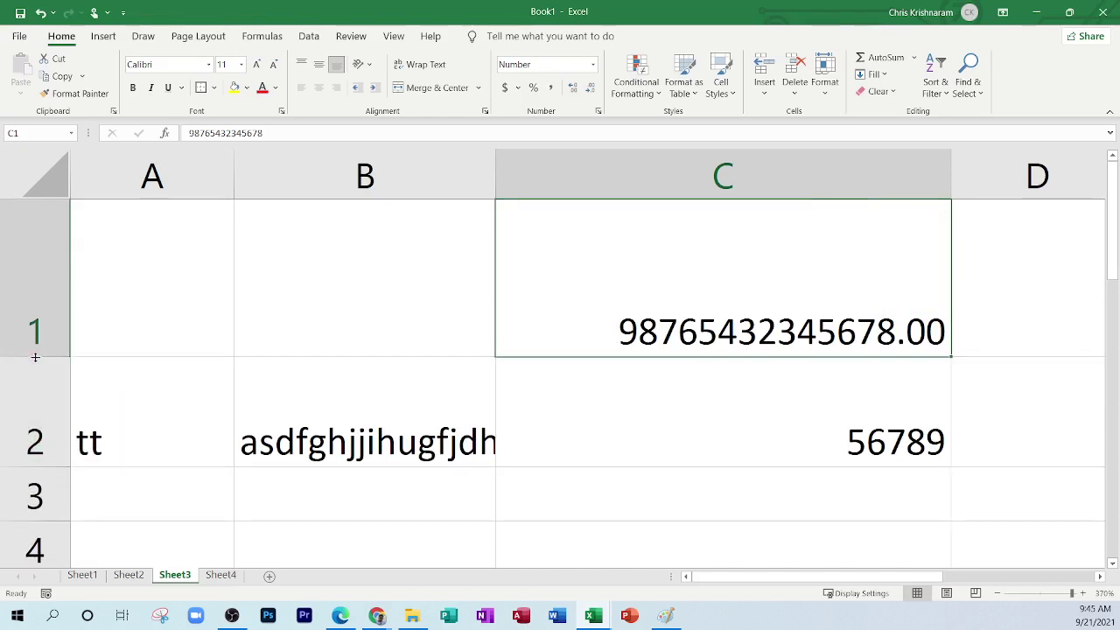
scroll(52, 346, down, 2)
drag(52, 347, 160, 277)
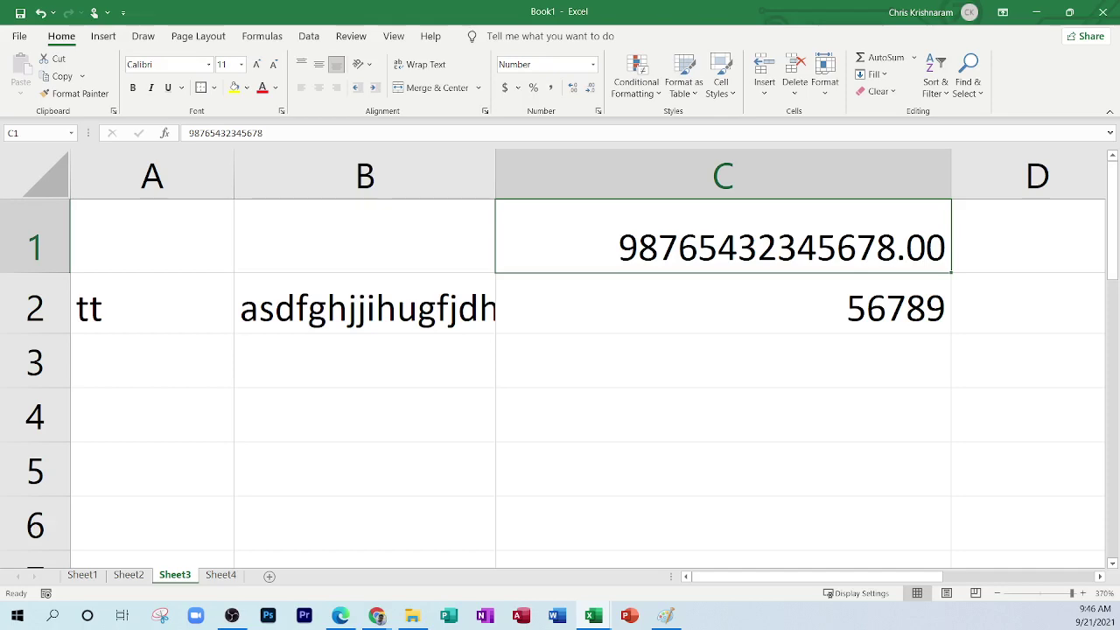
click(341, 615)
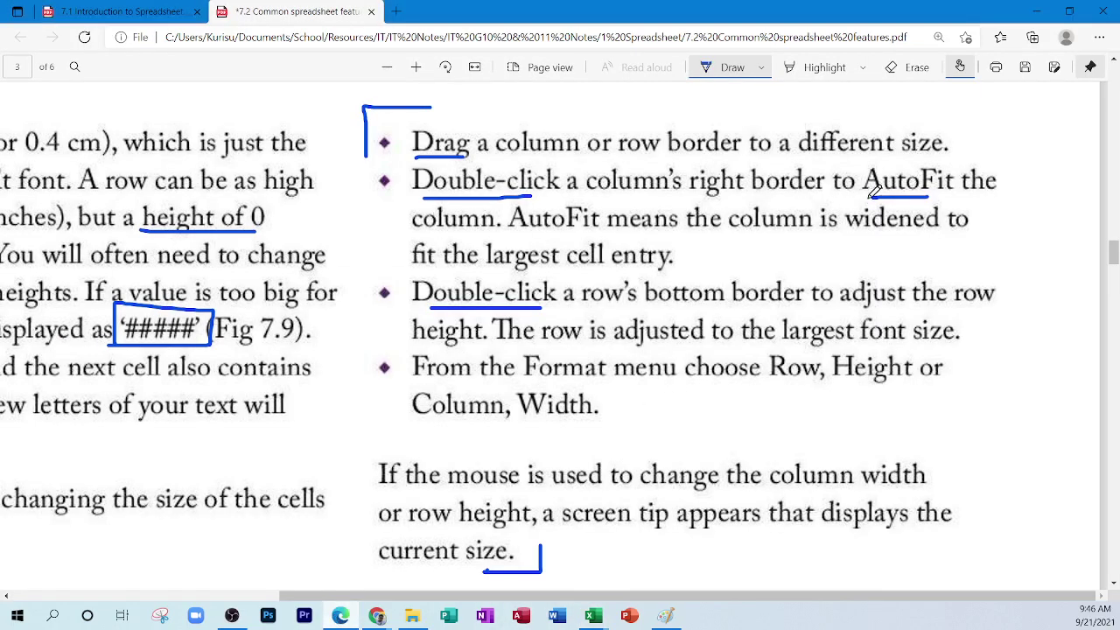
Step: Ink a box around 'AutoFit' in the PDF notes, then minimize Edge back to Excel
mouse_move(866, 198)
mouse_down()
mouse_move(943, 148)
mouse_move(960, 198)
mouse_move(869, 192)
mouse_up()
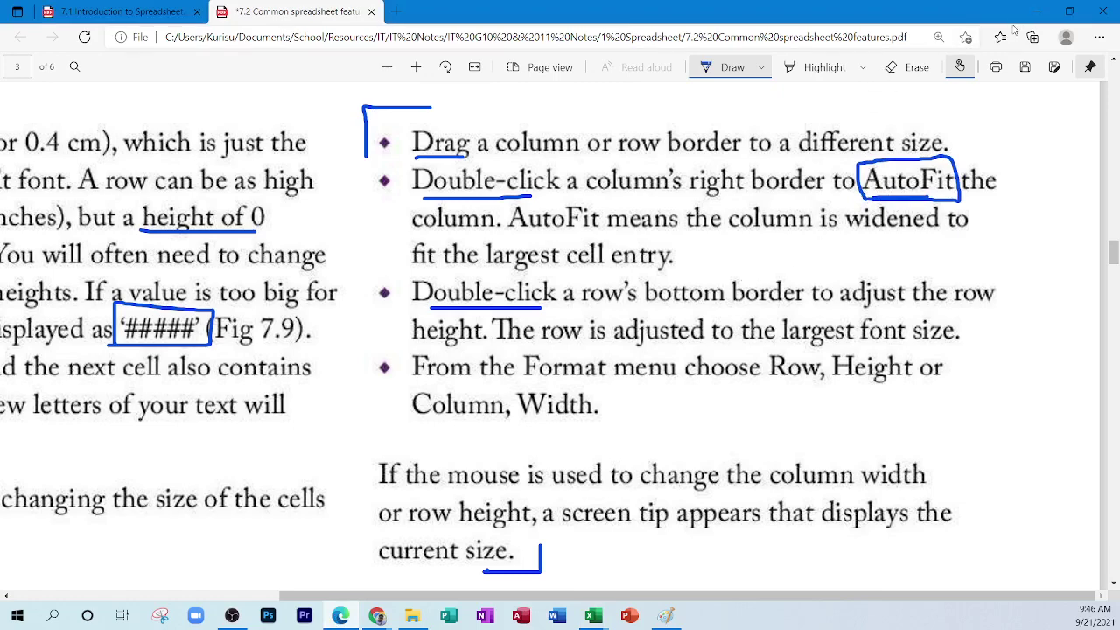
click(1035, 12)
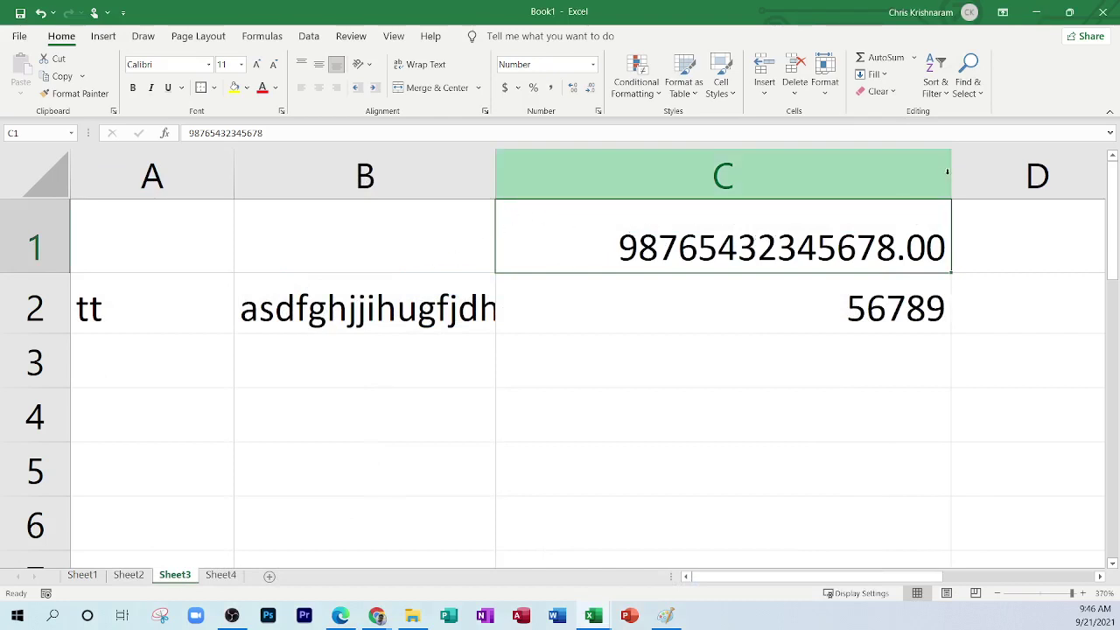
Step: Narrow column C, then select A1:D4 and delete all of its data
drag(947, 171, 842, 181)
click(815, 184)
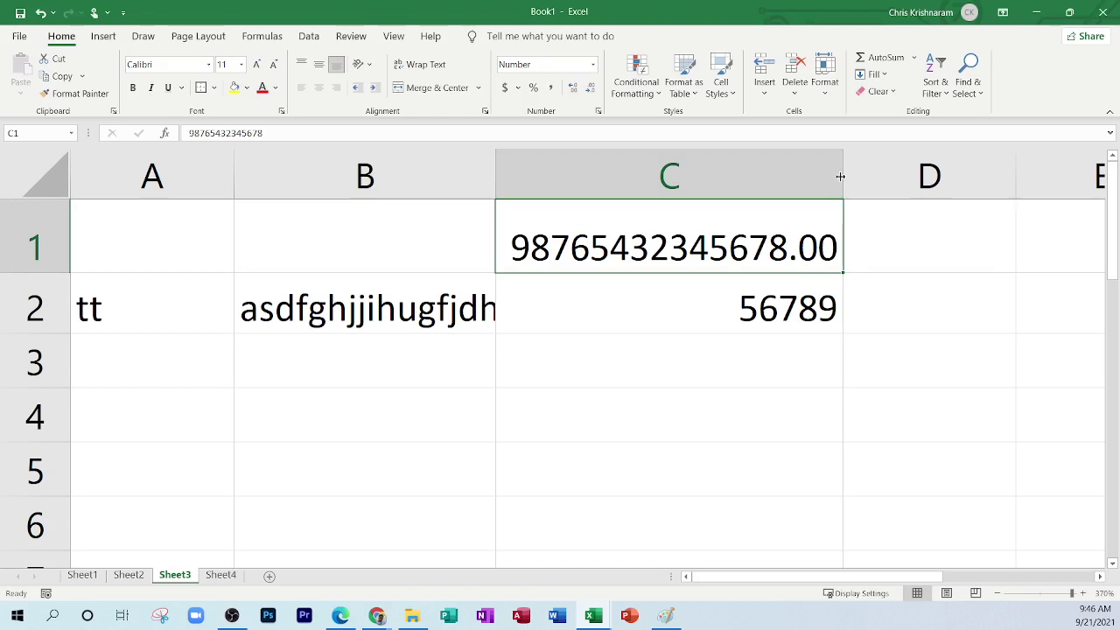
drag(152, 242, 1003, 391)
key(Delete)
Step: Enter 654 in cell C2
click(607, 233)
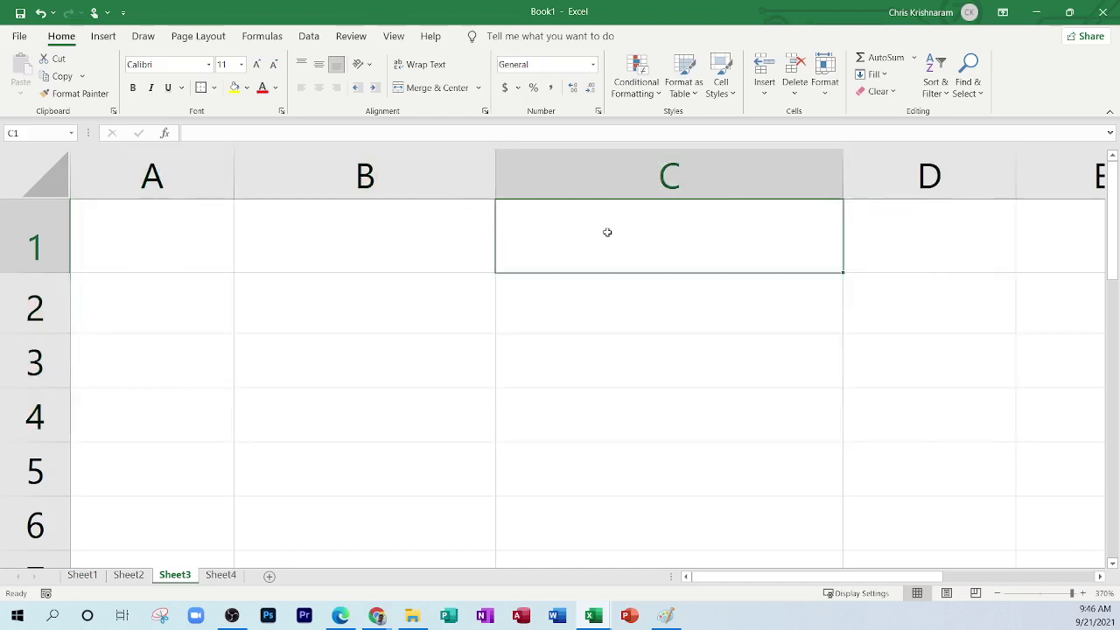
click(641, 305)
text(654)
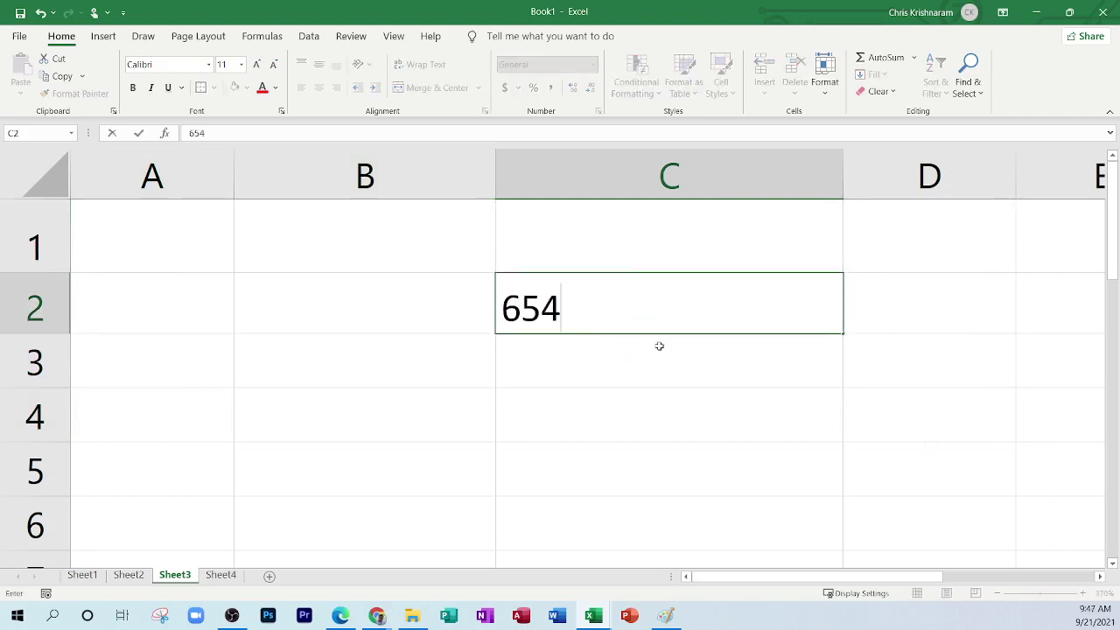
key(Return)
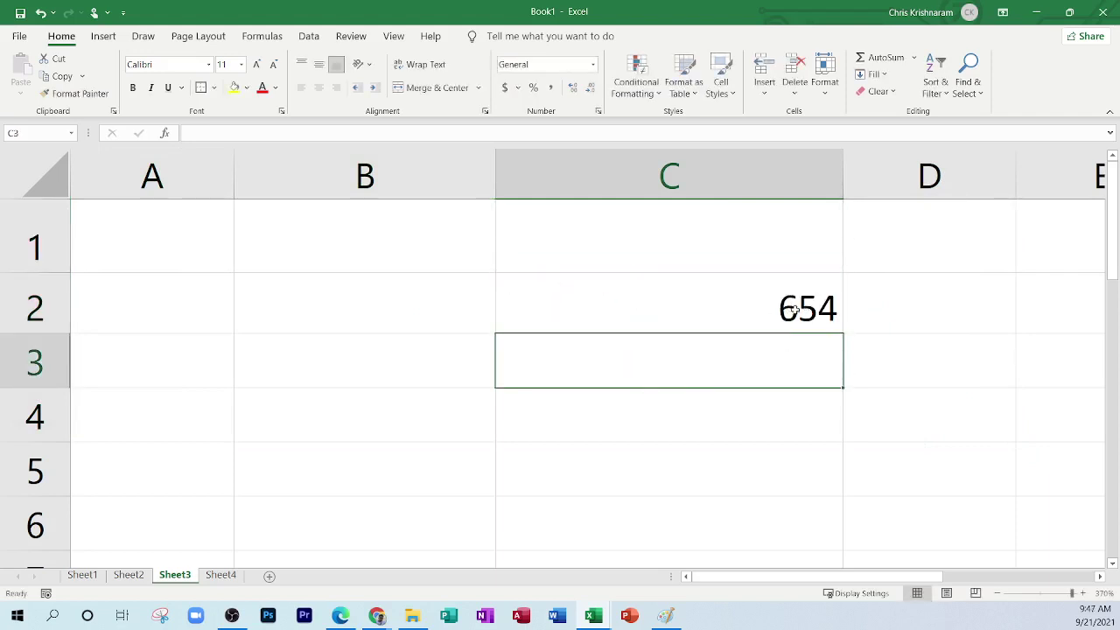
click(630, 297)
text(98765432456789)
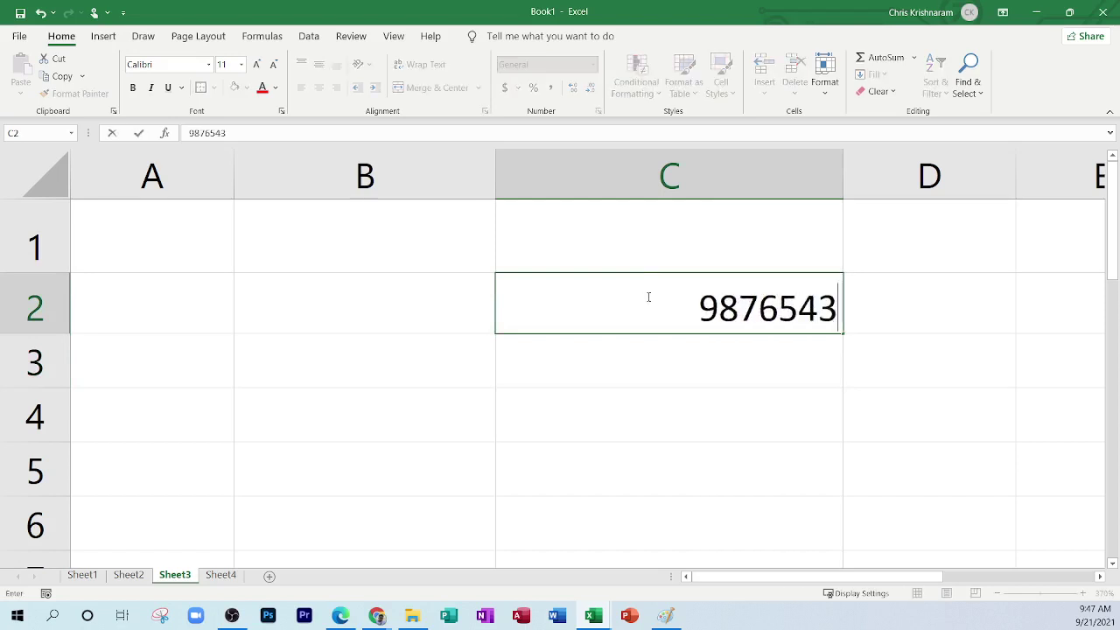
click(718, 393)
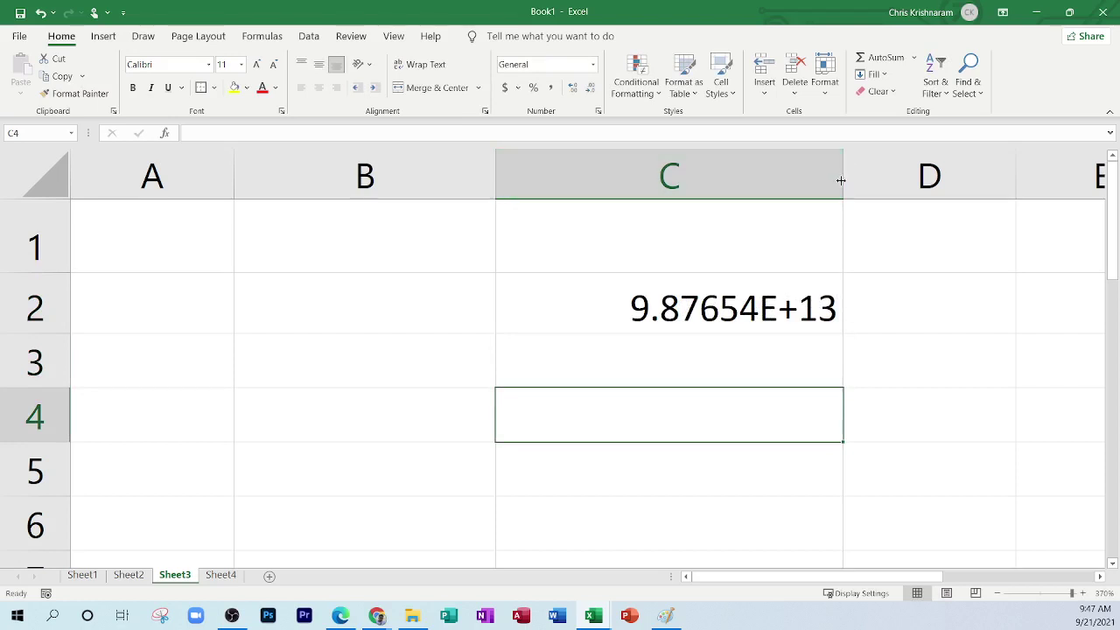
mouse_move(842, 175)
mouse_down()
mouse_move(870, 175)
mouse_move(771, 175)
mouse_move(896, 172)
mouse_move(819, 171)
mouse_move(857, 168)
mouse_up()
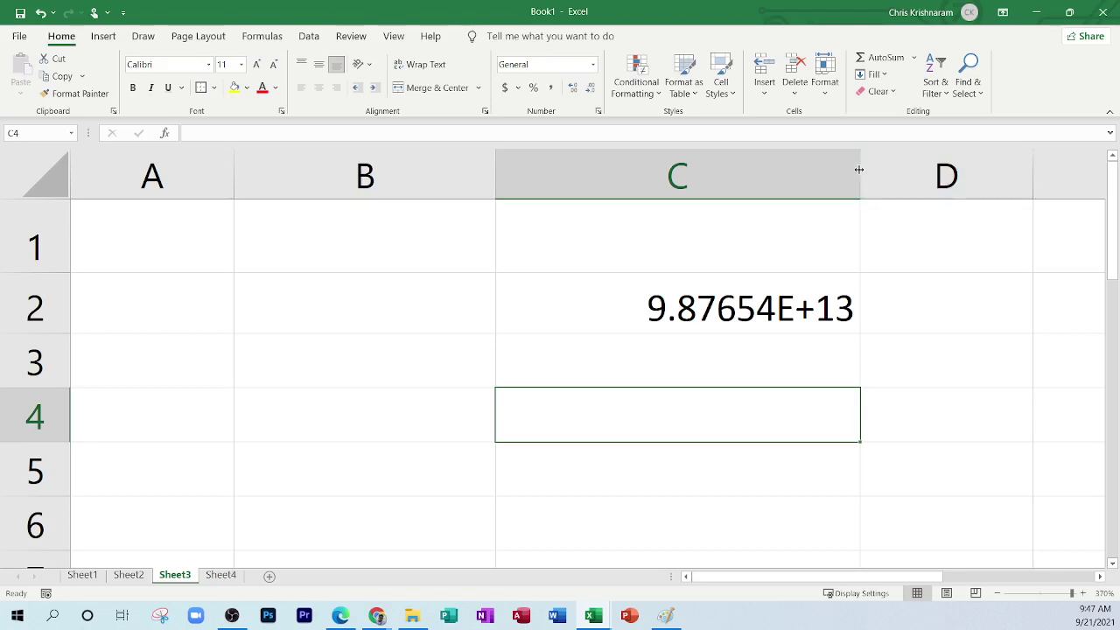
double_click(859, 170)
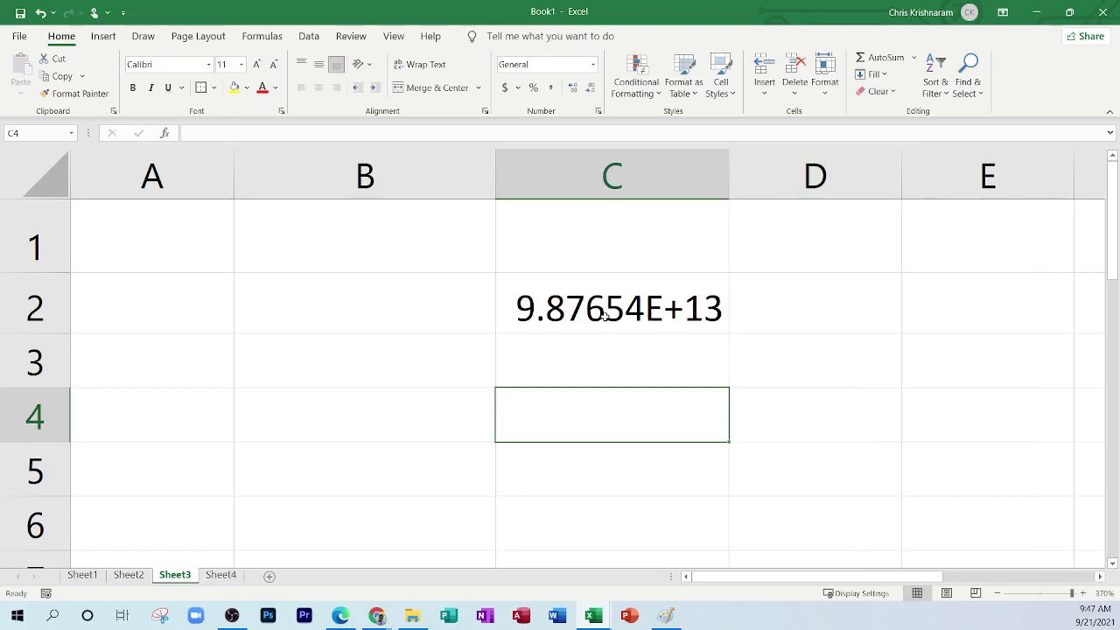
Step: Type 1 in B1 and narrow column B down to fit it
click(327, 227)
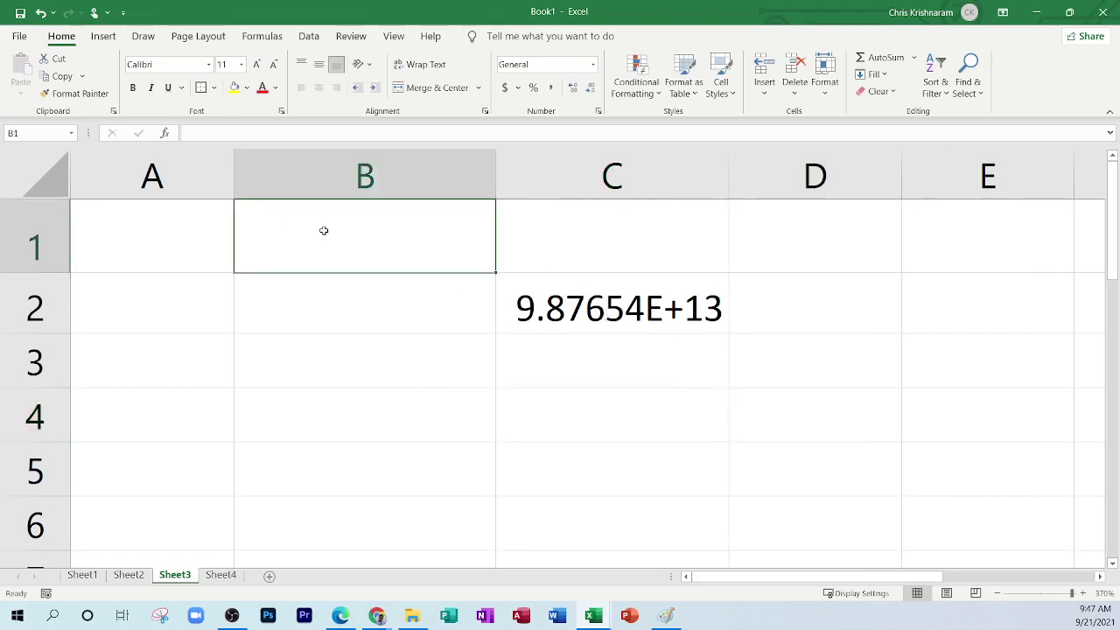
text(1)
click(577, 231)
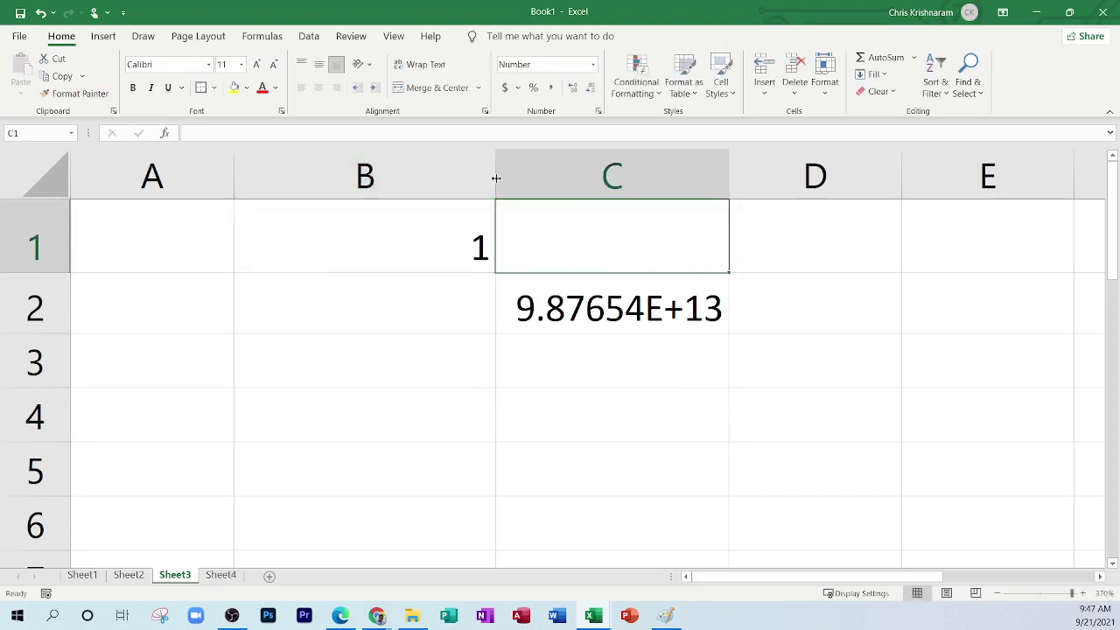
drag(495, 177, 273, 178)
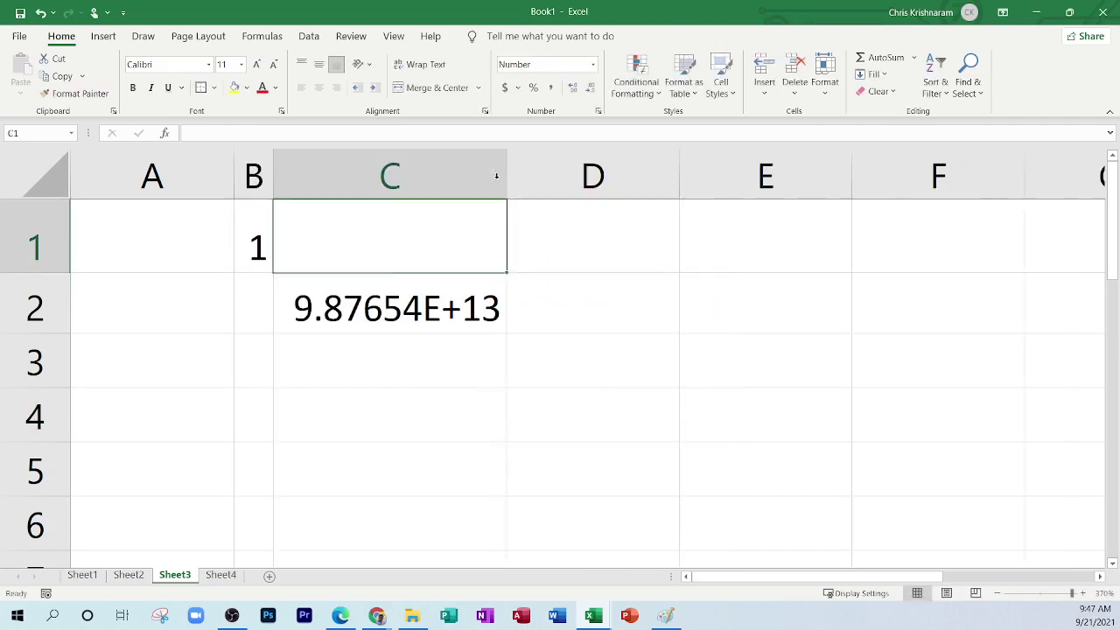
click(255, 172)
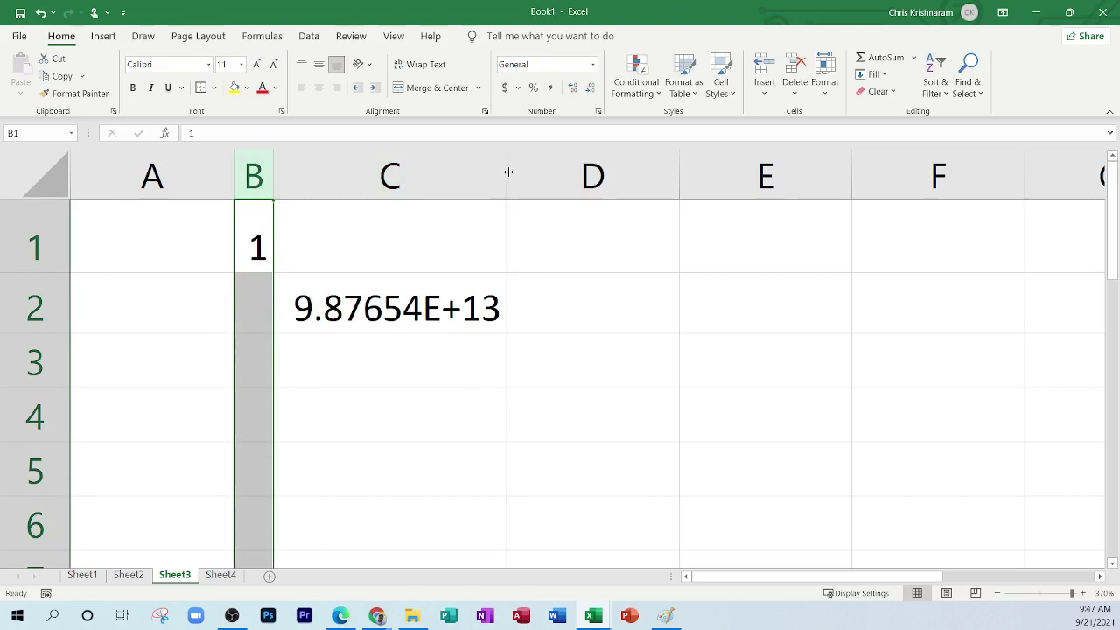
Step: AutoFit column C after widening it, then stretch row 2 and AutoFit it back to standard height
drag(507, 172, 555, 166)
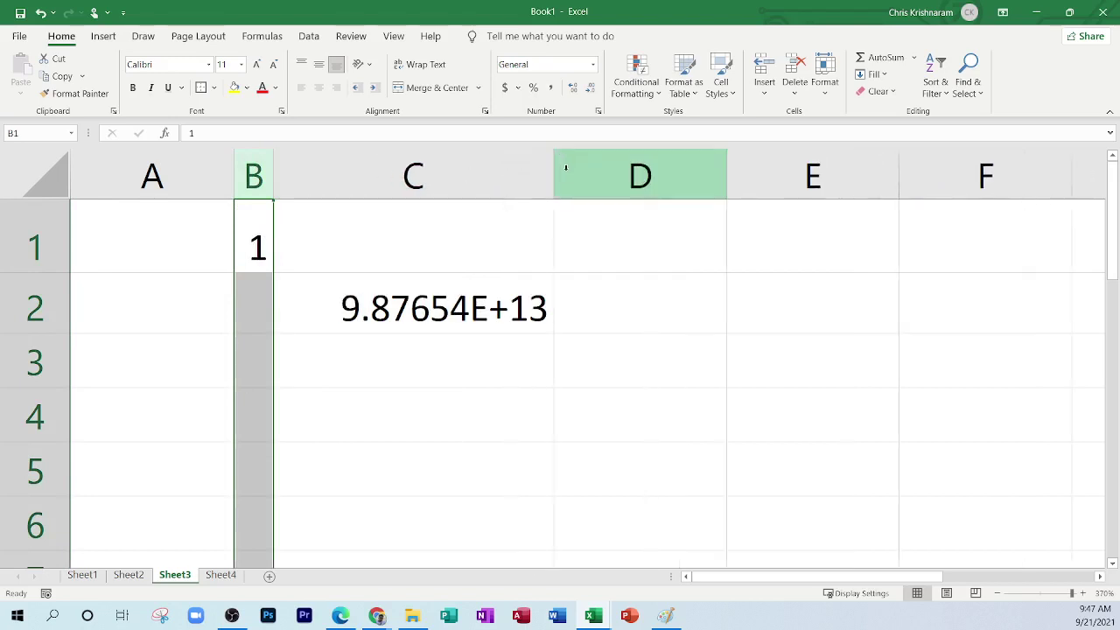
double_click(552, 178)
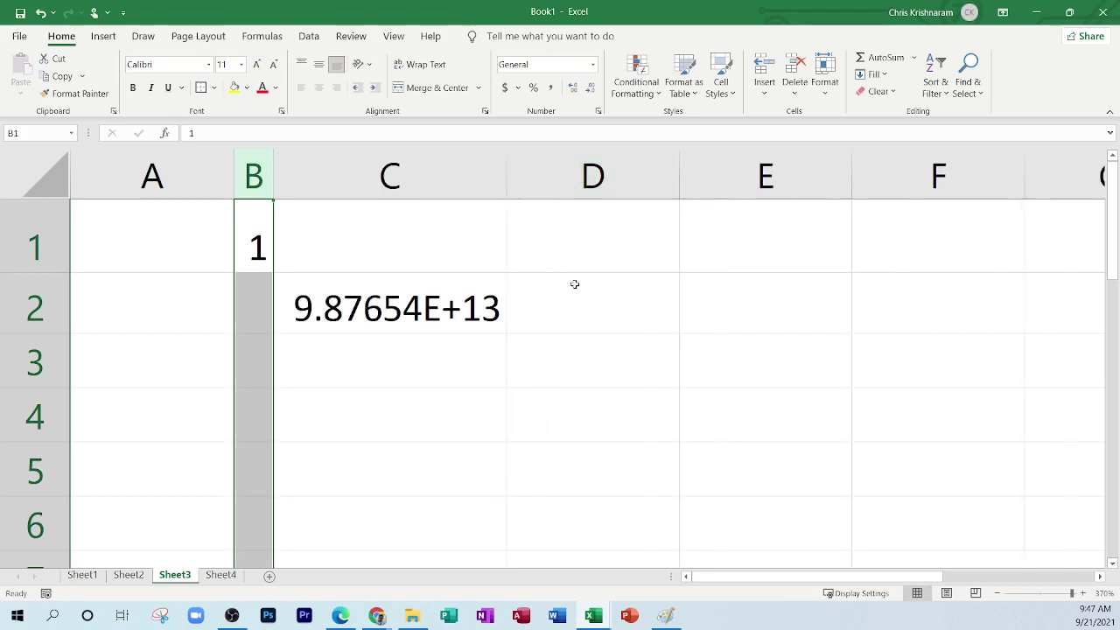
click(424, 329)
click(35, 329)
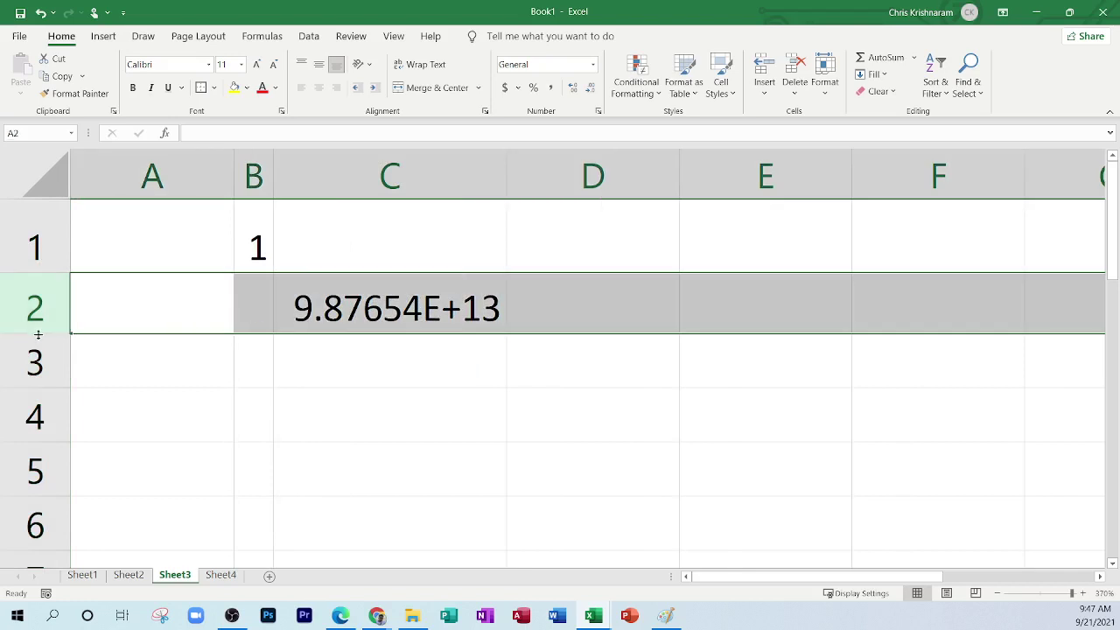
drag(38, 334, 37, 479)
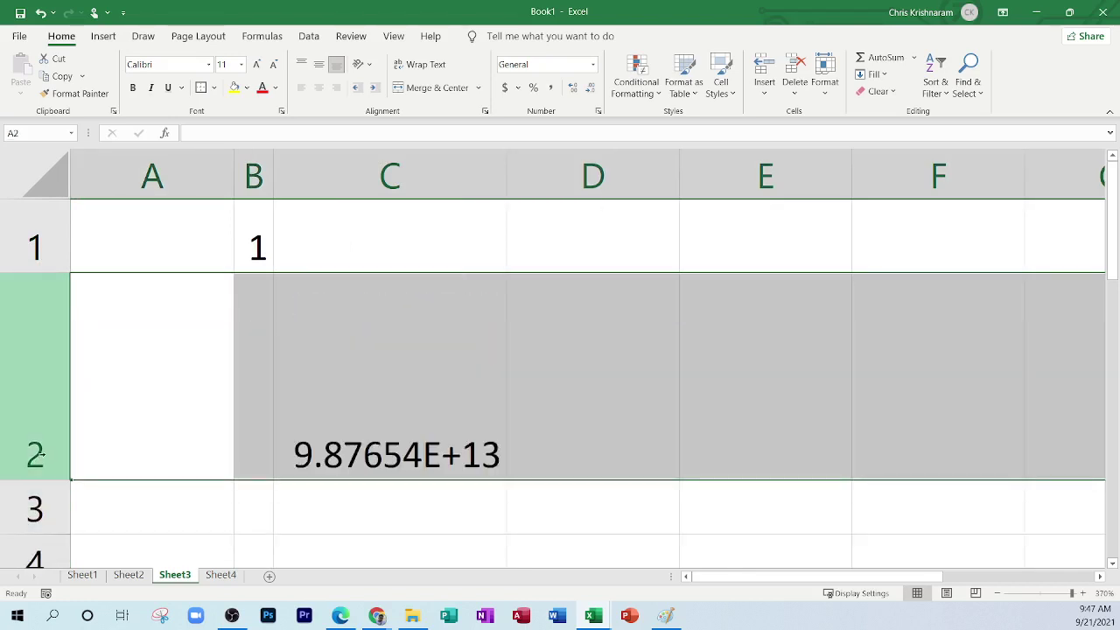
click(130, 397)
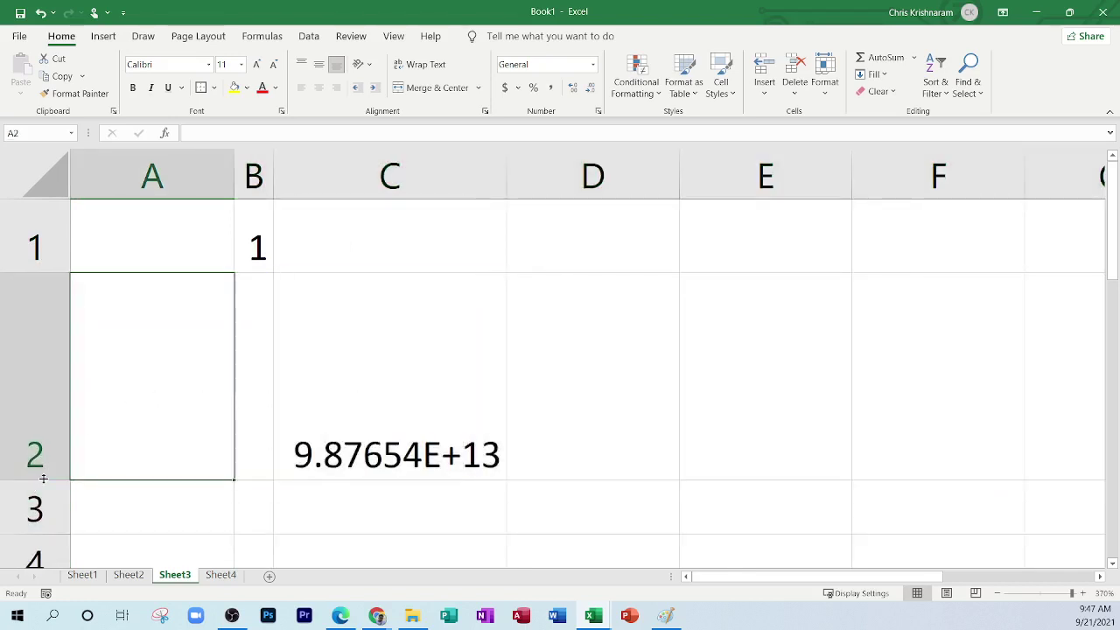
double_click(43, 478)
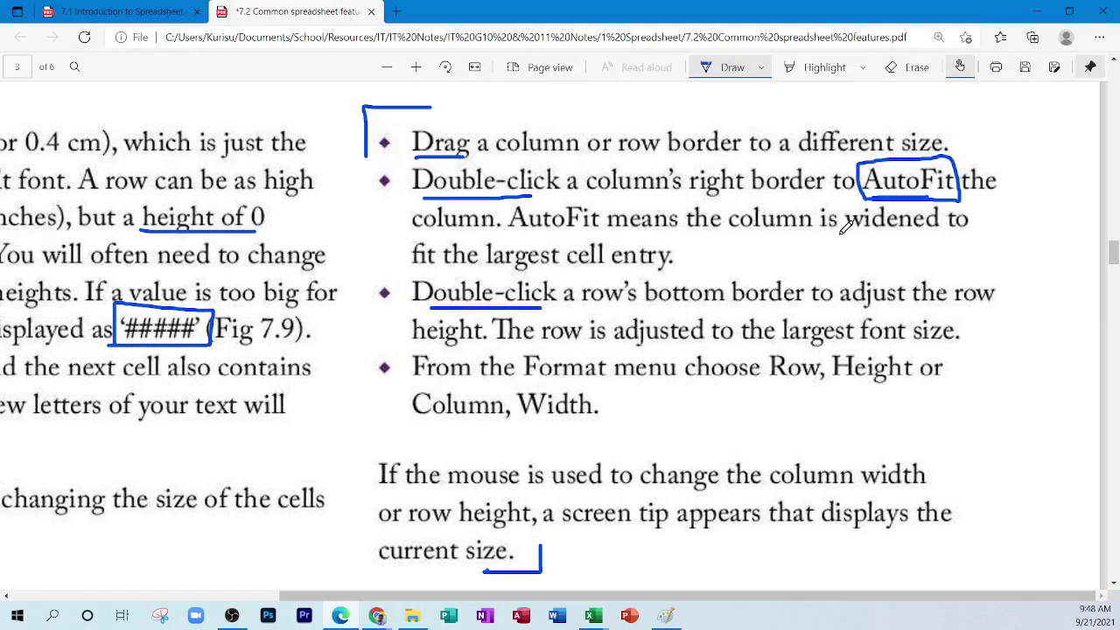
Step: Underline 'widened' and 'fit the largest cell entry.' in the PDF notes, then return to Excel
drag(843, 233, 946, 234)
drag(418, 274, 706, 273)
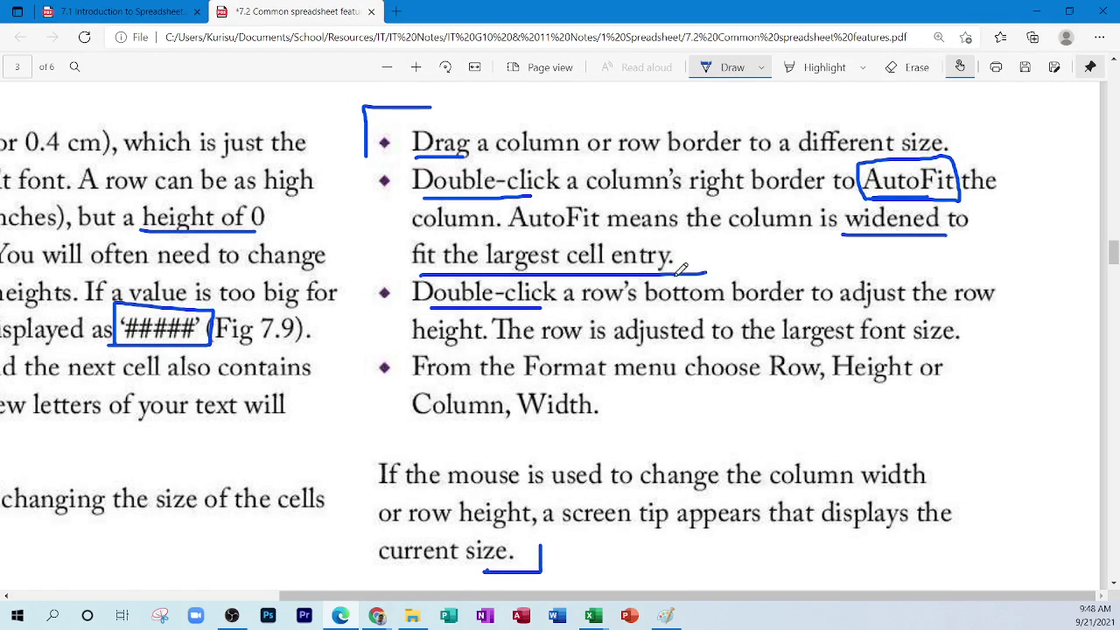
click(351, 617)
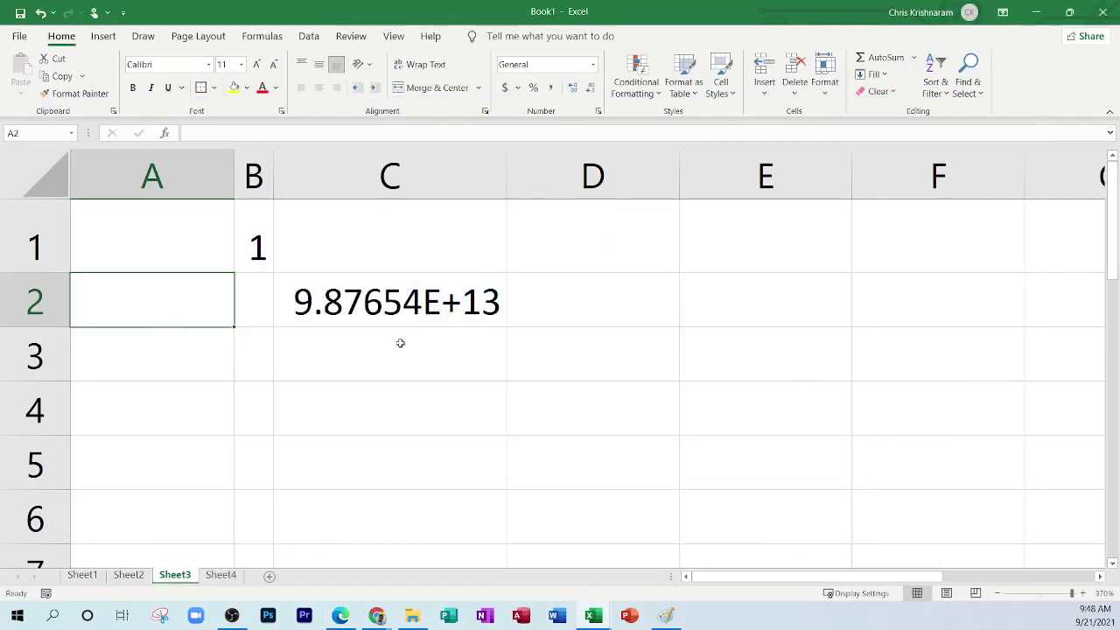
Step: Select column B and inspect the value in B1
click(258, 161)
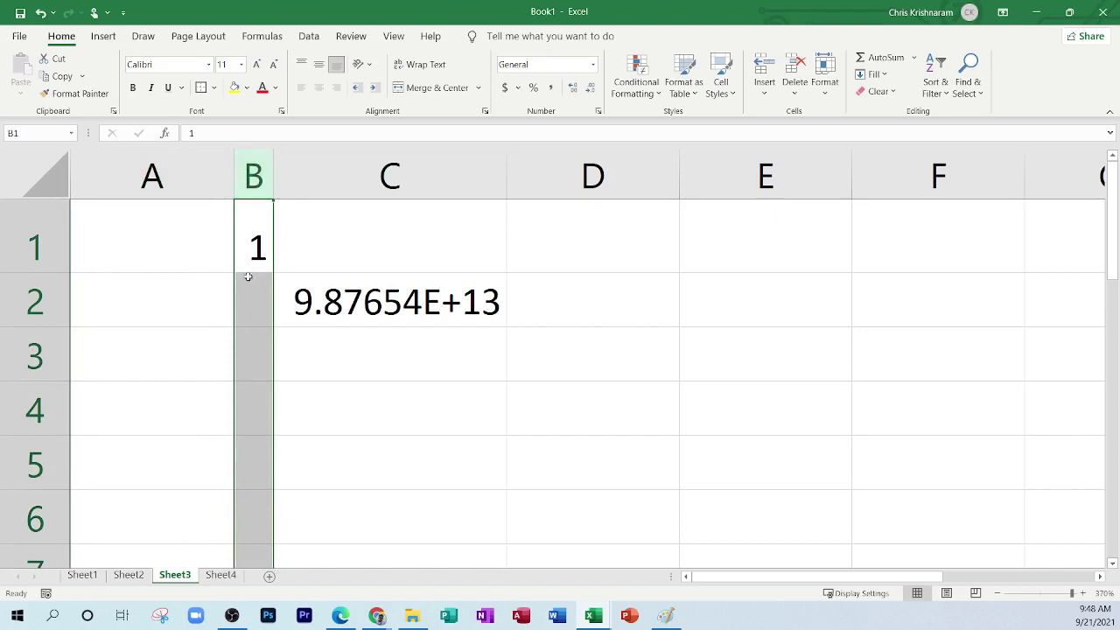
click(254, 246)
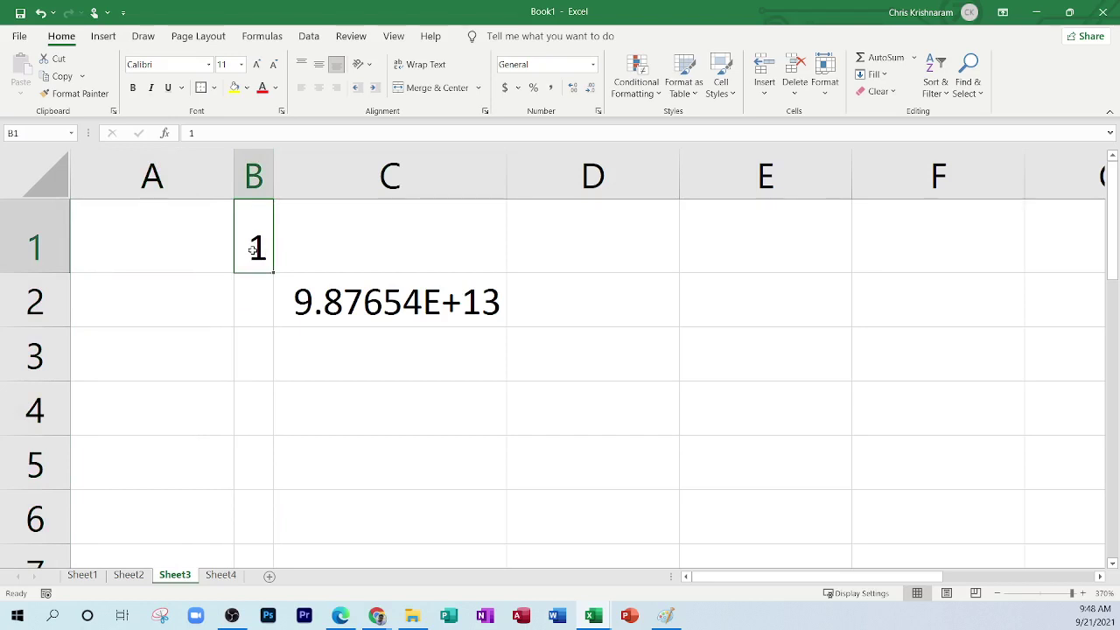
double_click(253, 249)
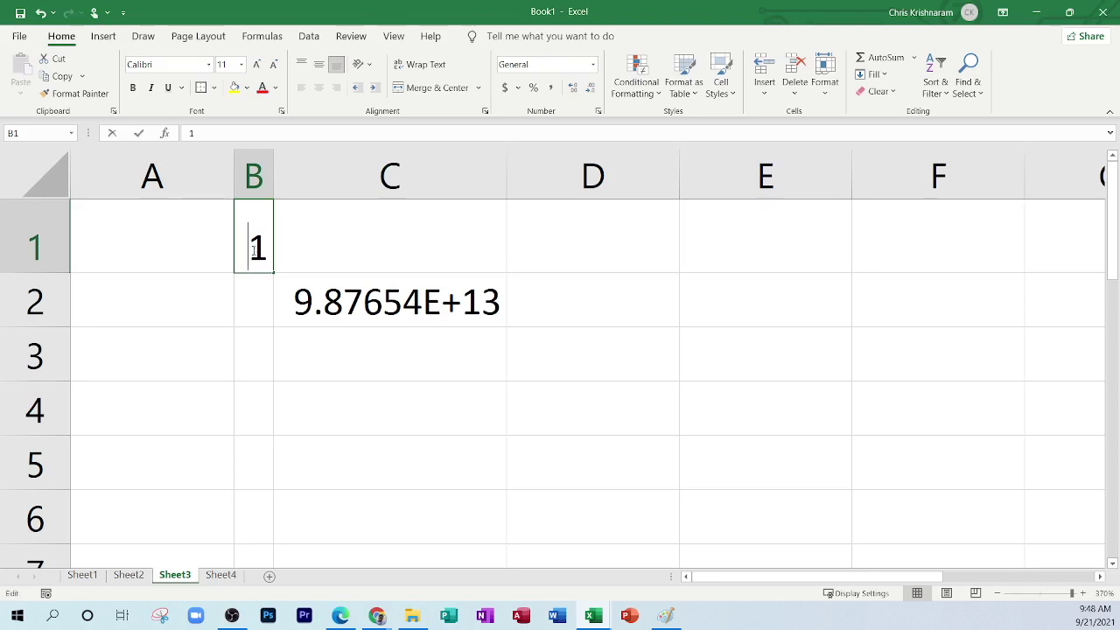
click(308, 288)
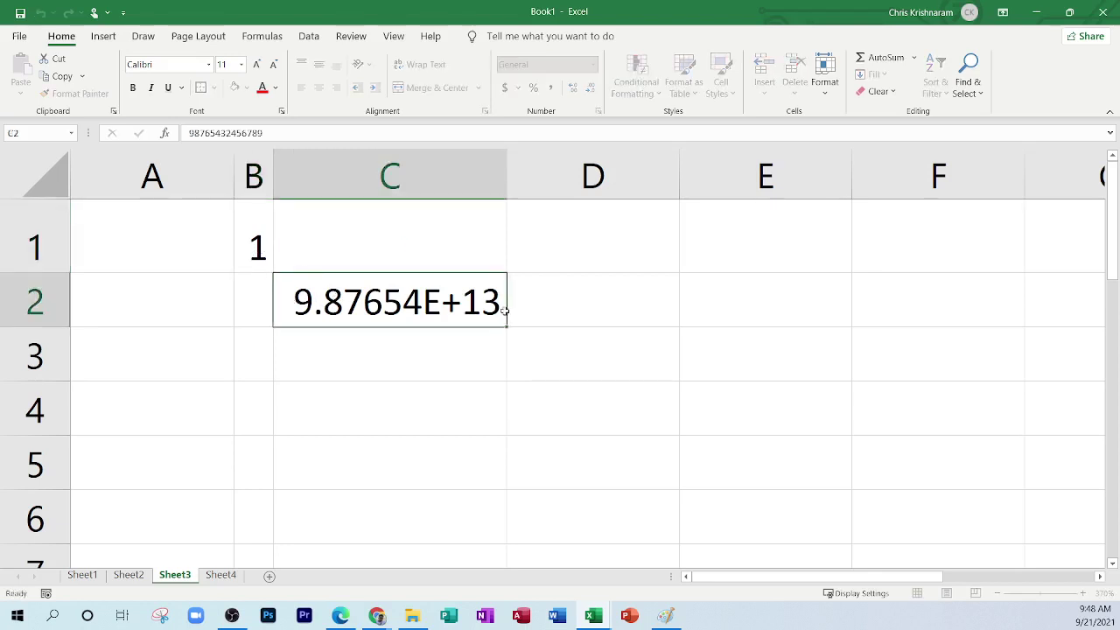
click(254, 363)
click(257, 417)
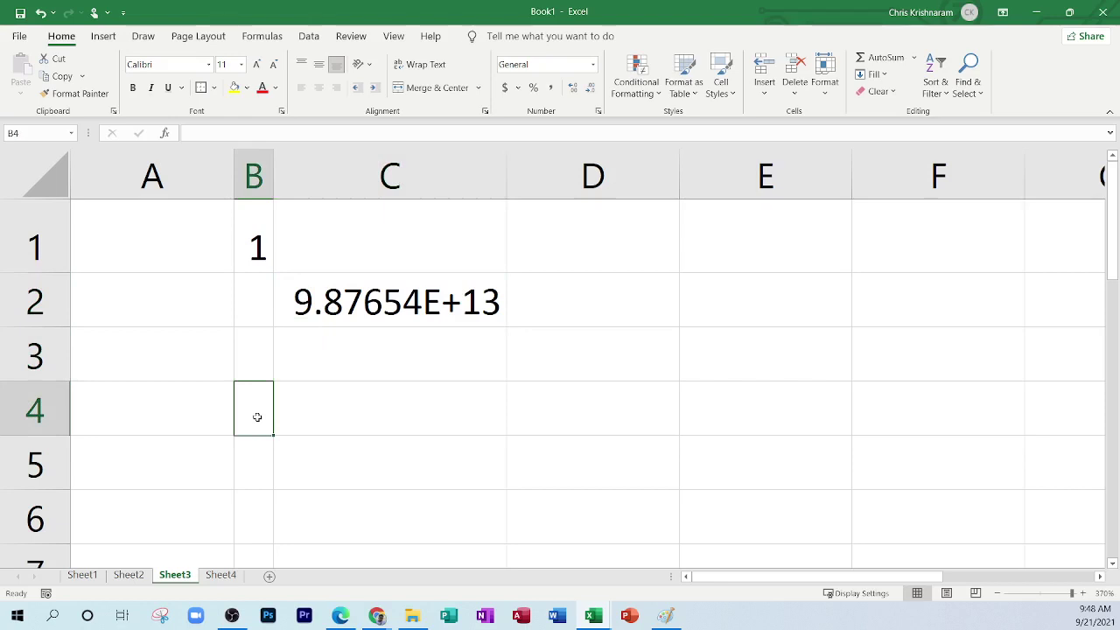
text(1234567890-0987654321)
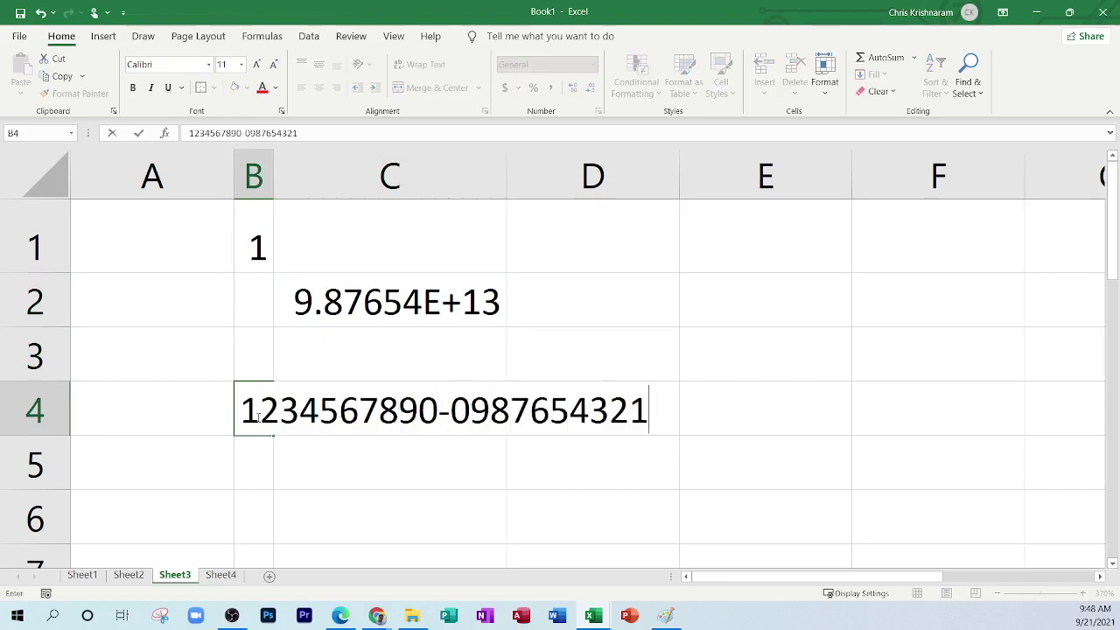
click(327, 376)
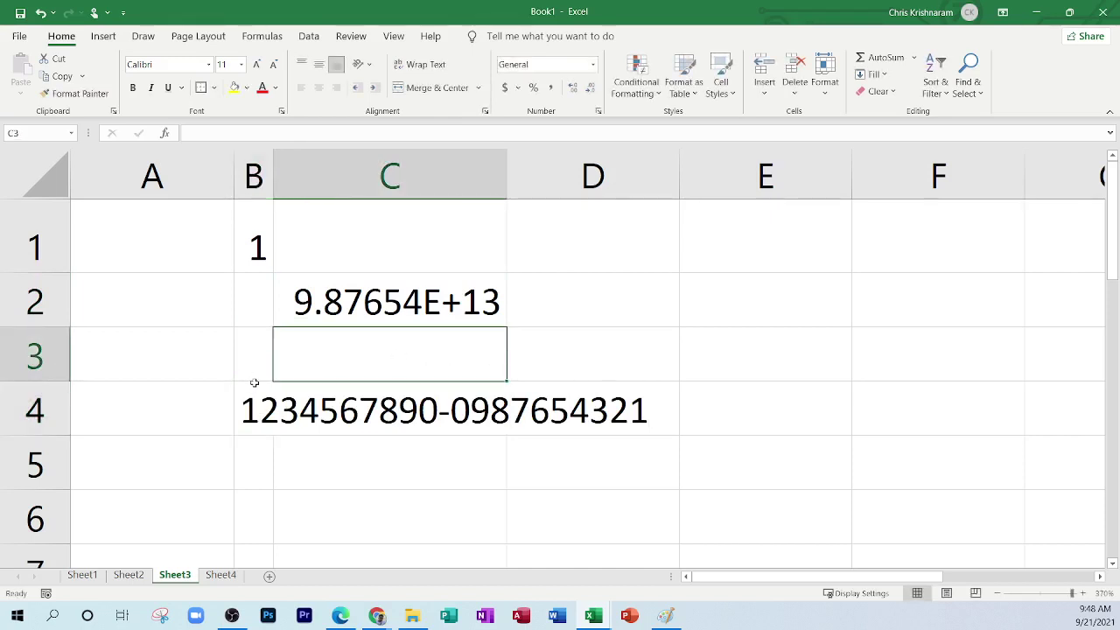
double_click(274, 179)
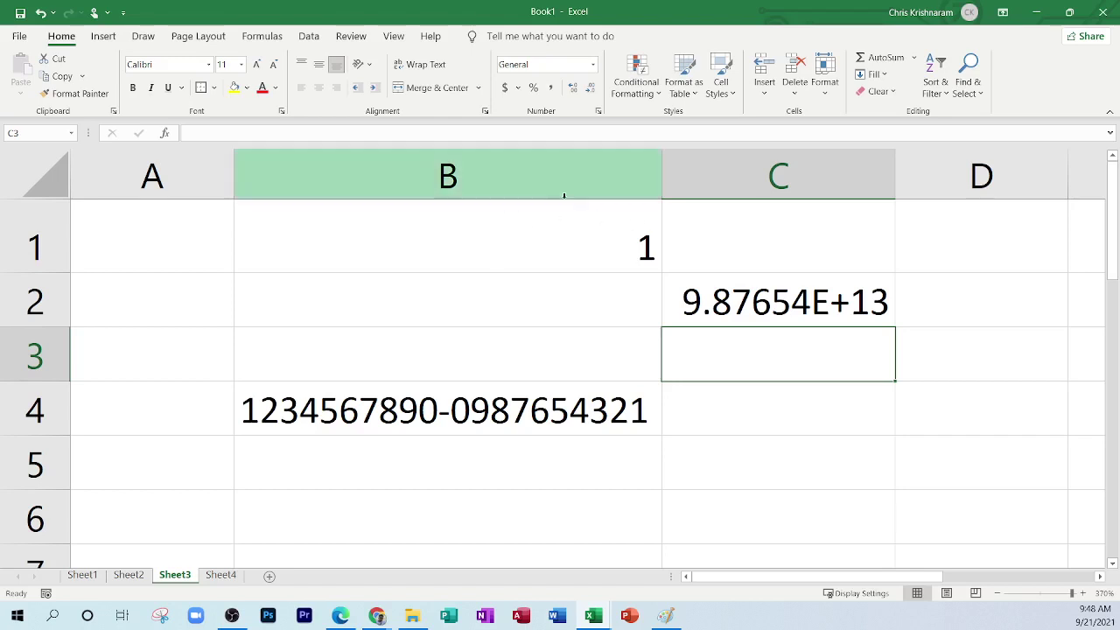
click(469, 413)
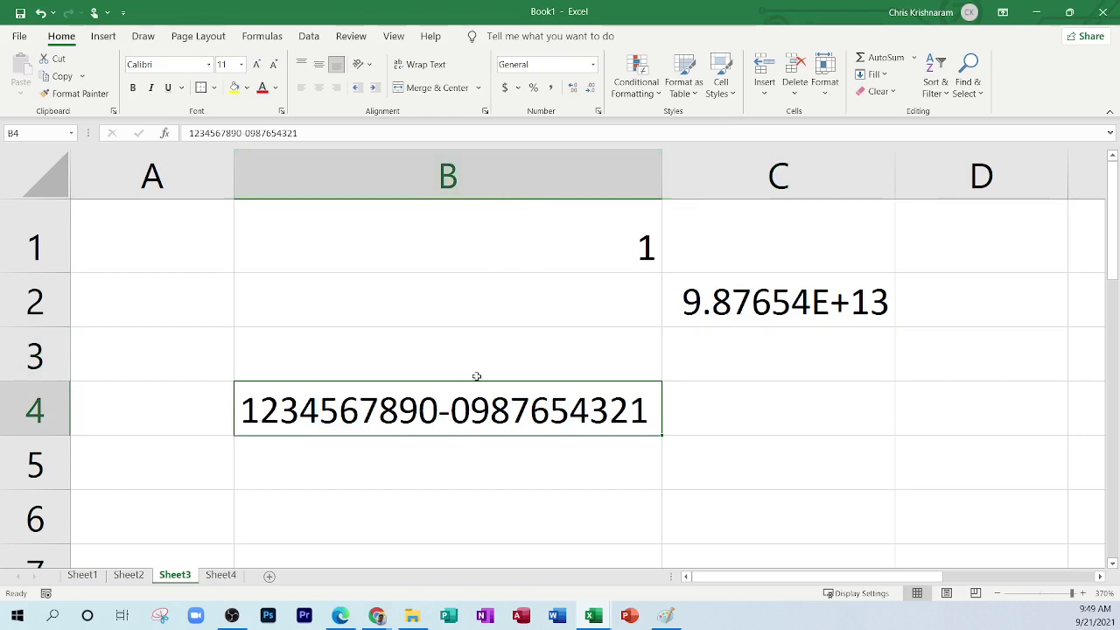
double_click(357, 402)
drag(652, 409, 242, 401)
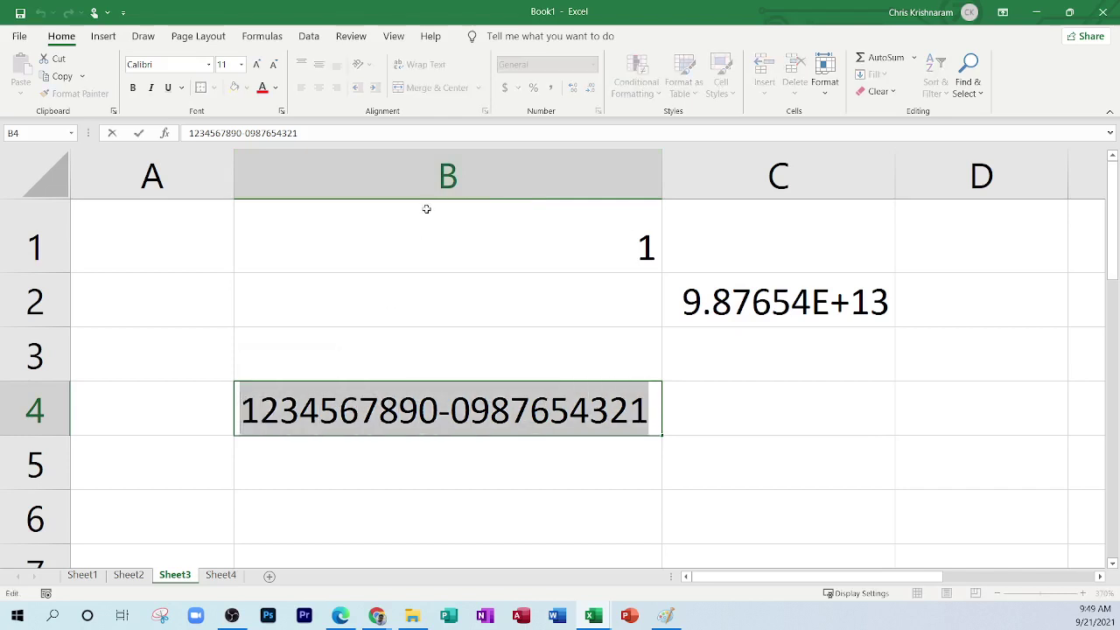
click(462, 180)
click(443, 409)
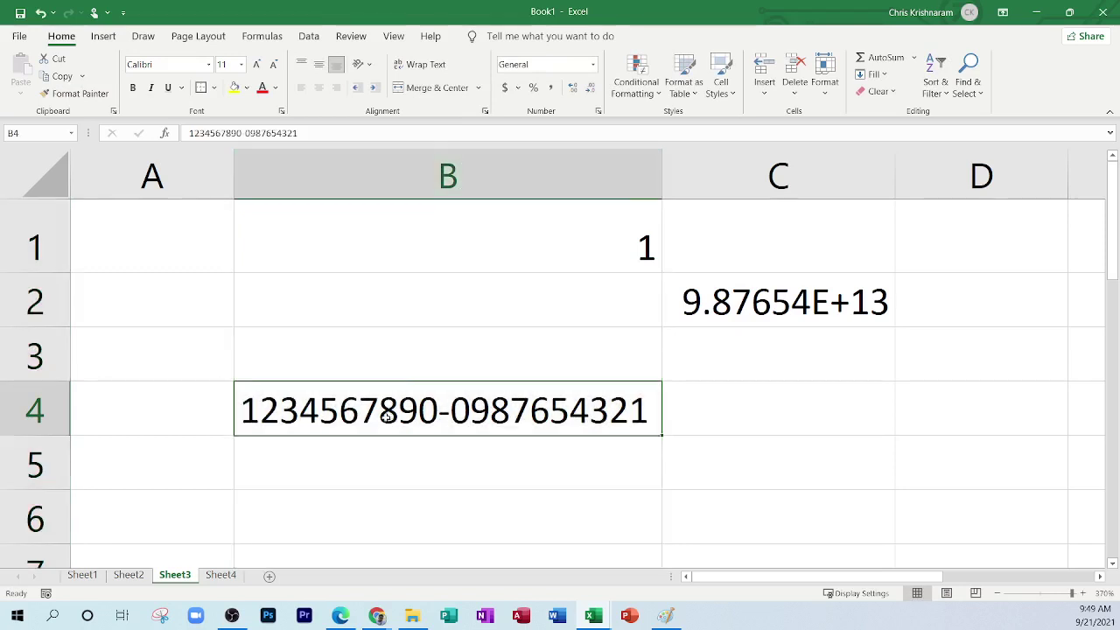
click(475, 166)
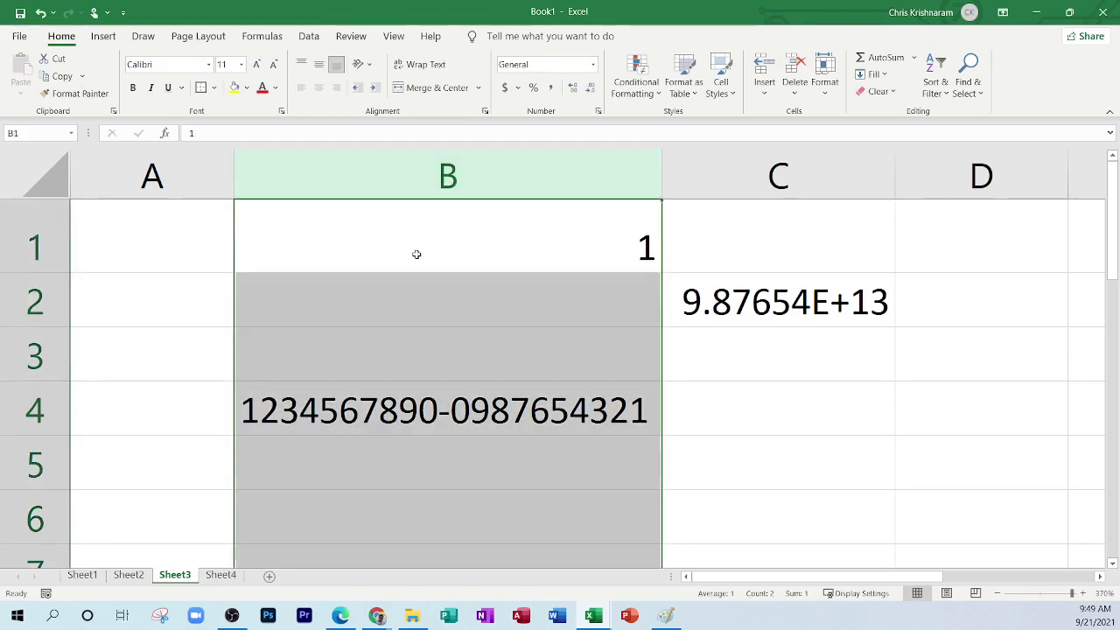
click(358, 368)
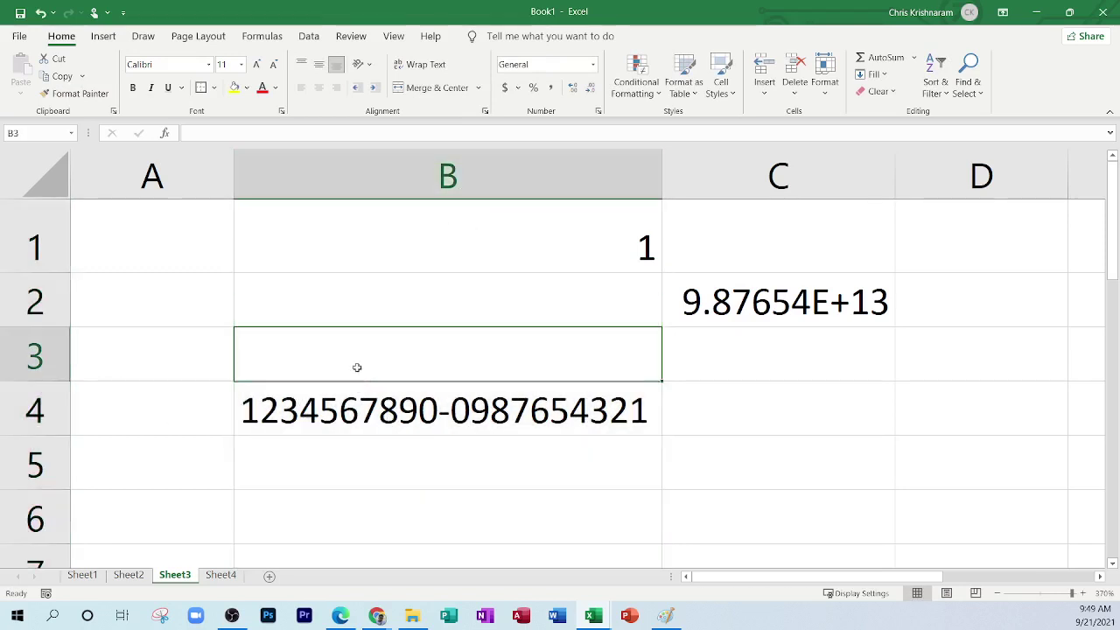
click(397, 418)
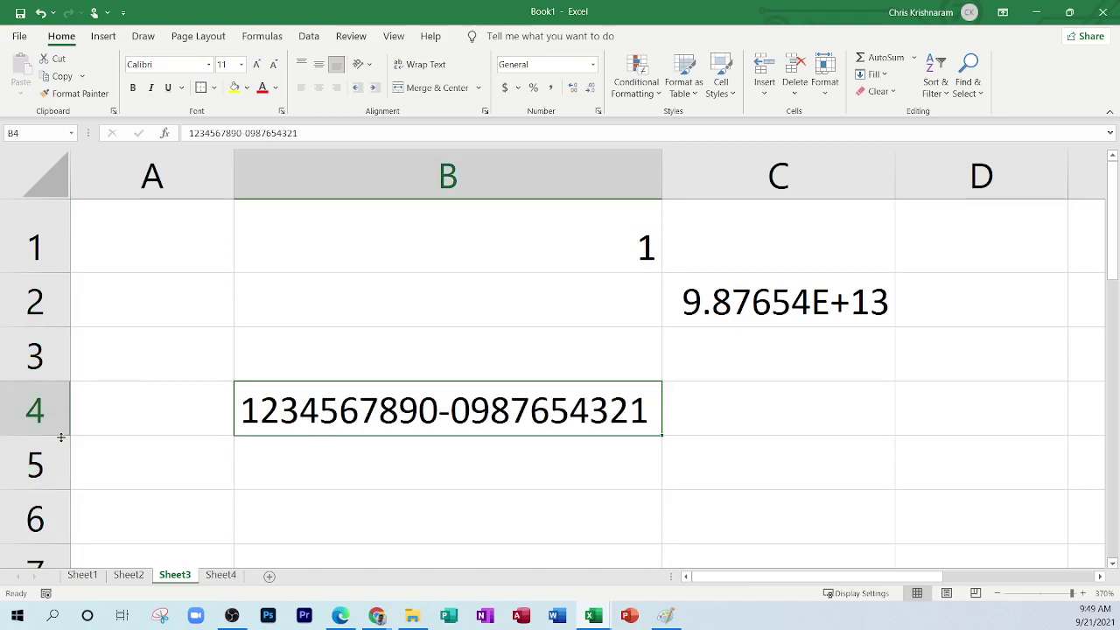
Step: Make row 4 taller, wrap B4's text and extend it with a long string of random letters
drag(60, 435, 60, 534)
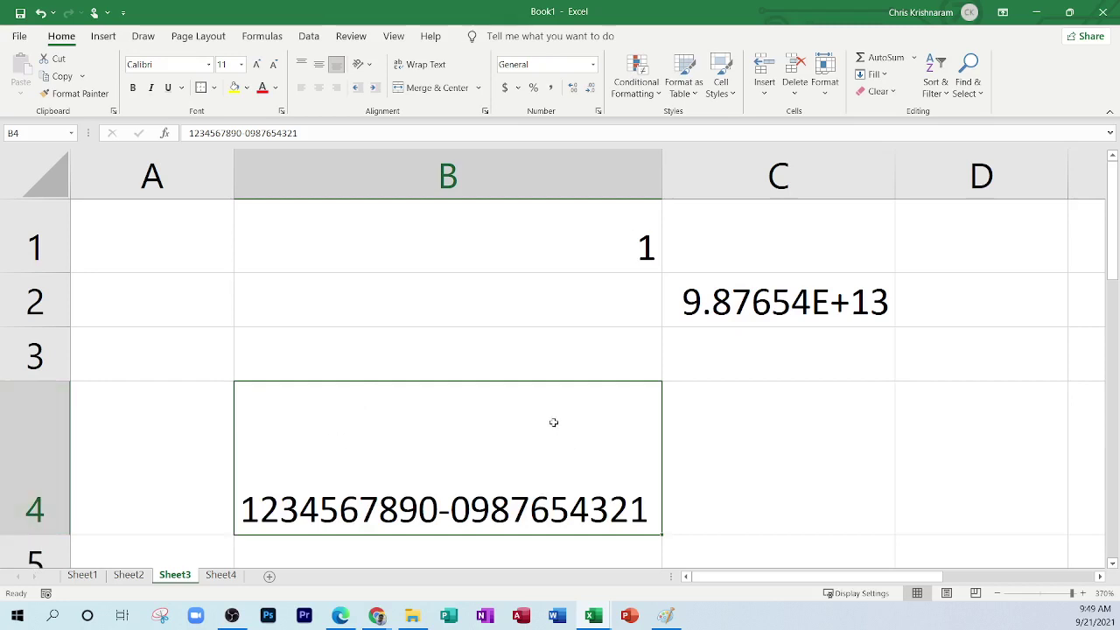
click(425, 64)
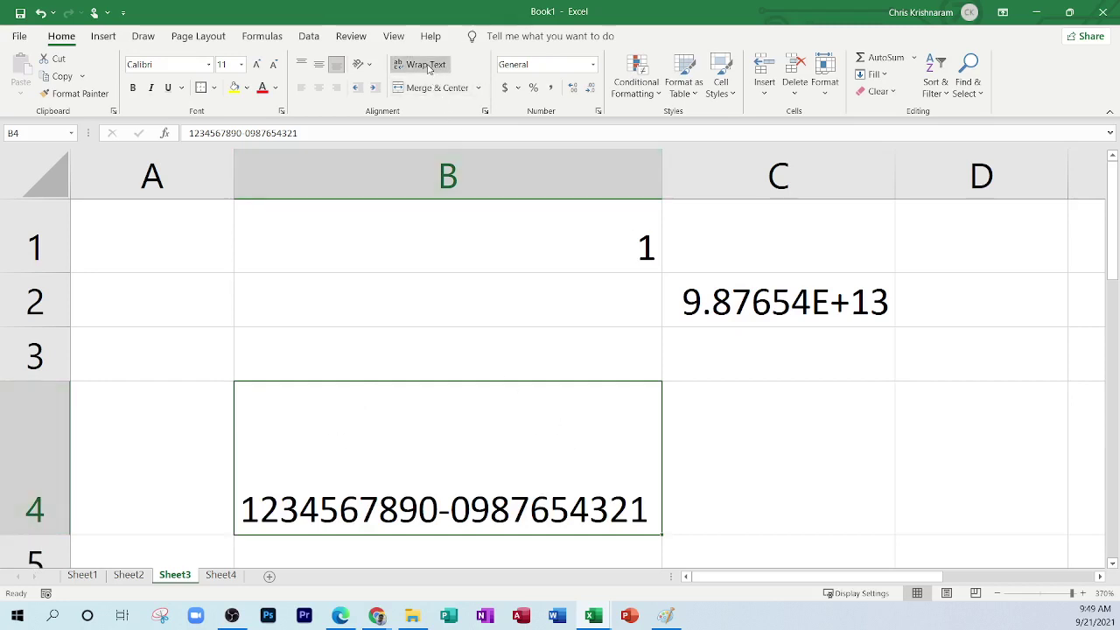
double_click(495, 490)
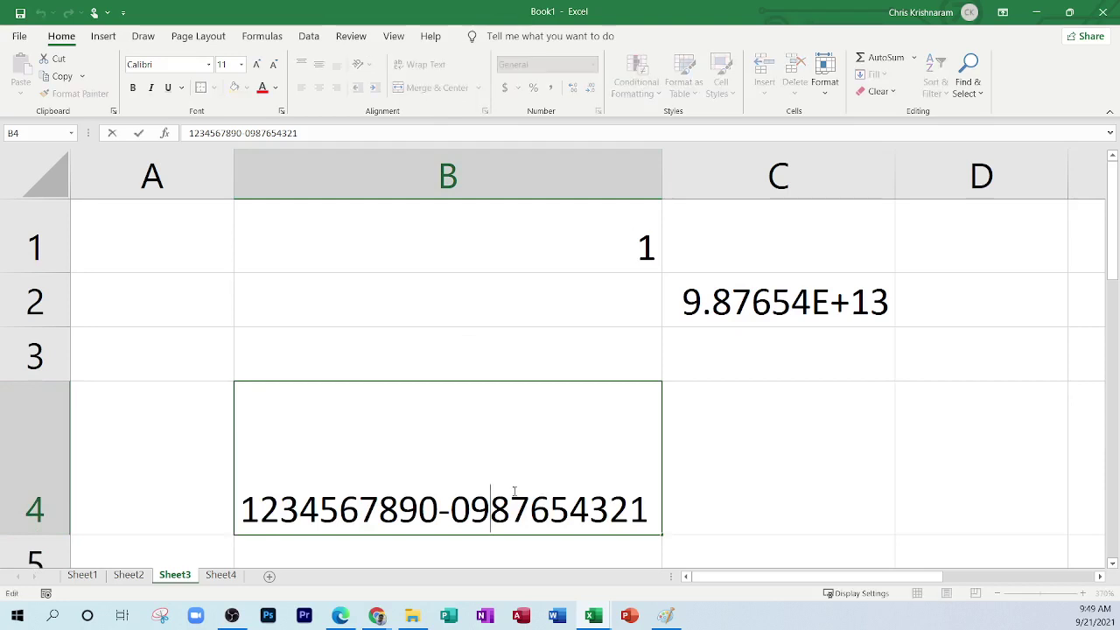
text(trdytfuioio[ipkojihgftdystrydfyiohipioihguifudtytufio)
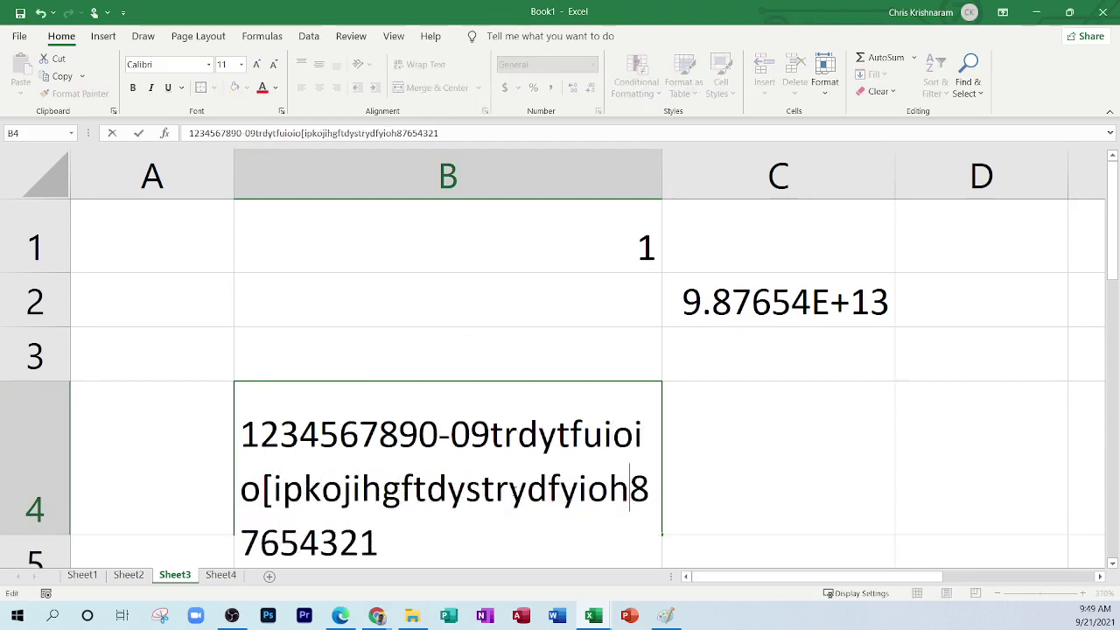
click(790, 460)
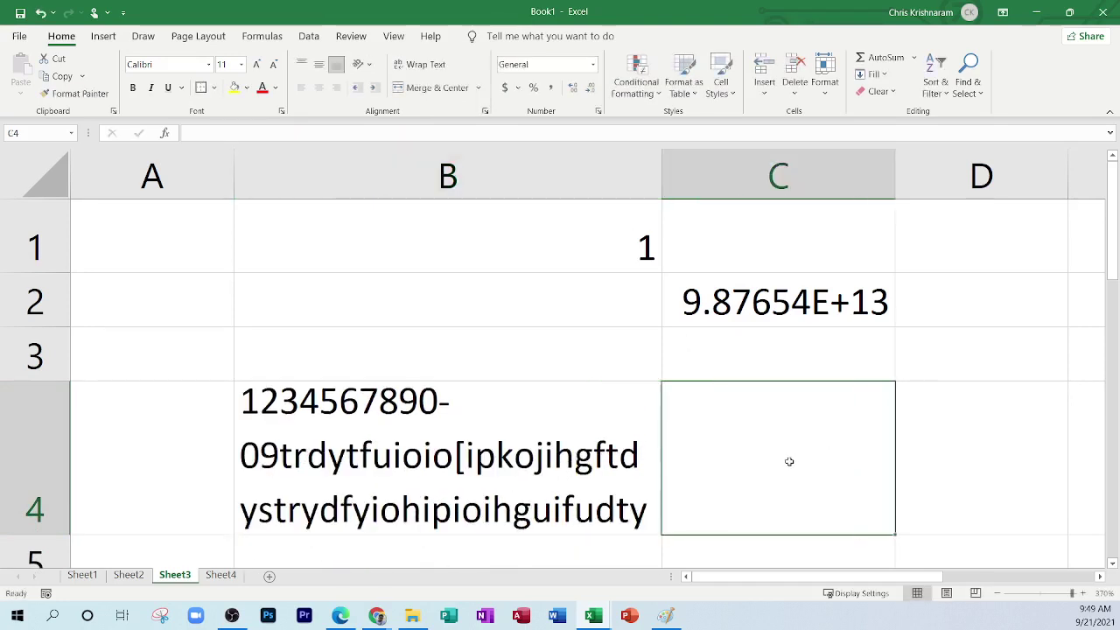
Step: Stretch row 4 to show more lines, then AutoFit its height to the wrapped text
scroll(624, 484, down, 3)
scroll(624, 484, up, 2)
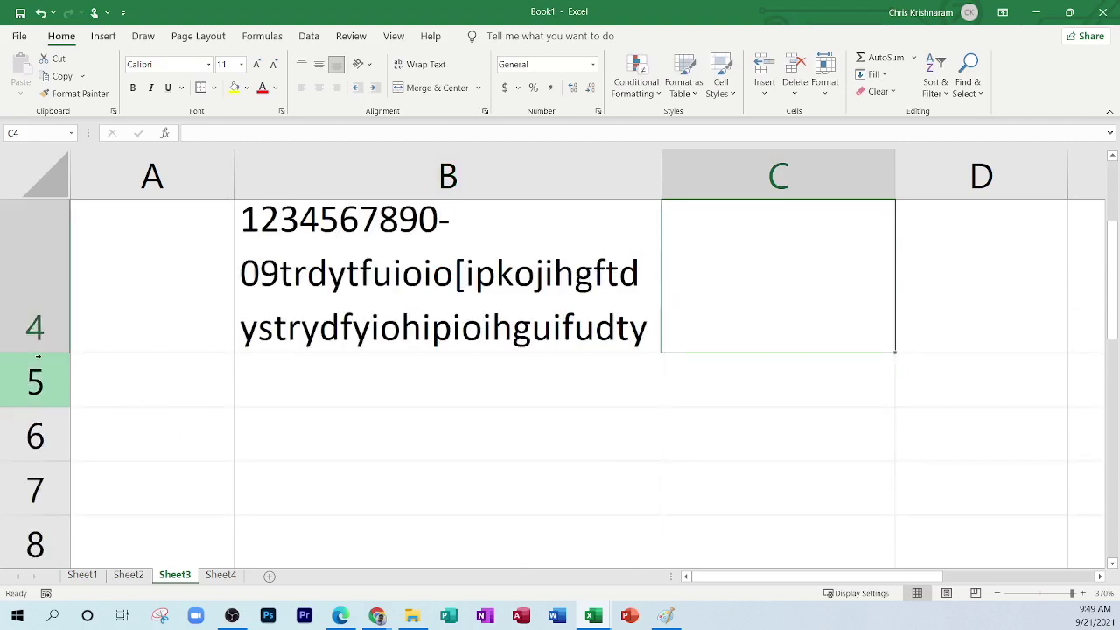
drag(31, 353, 29, 515)
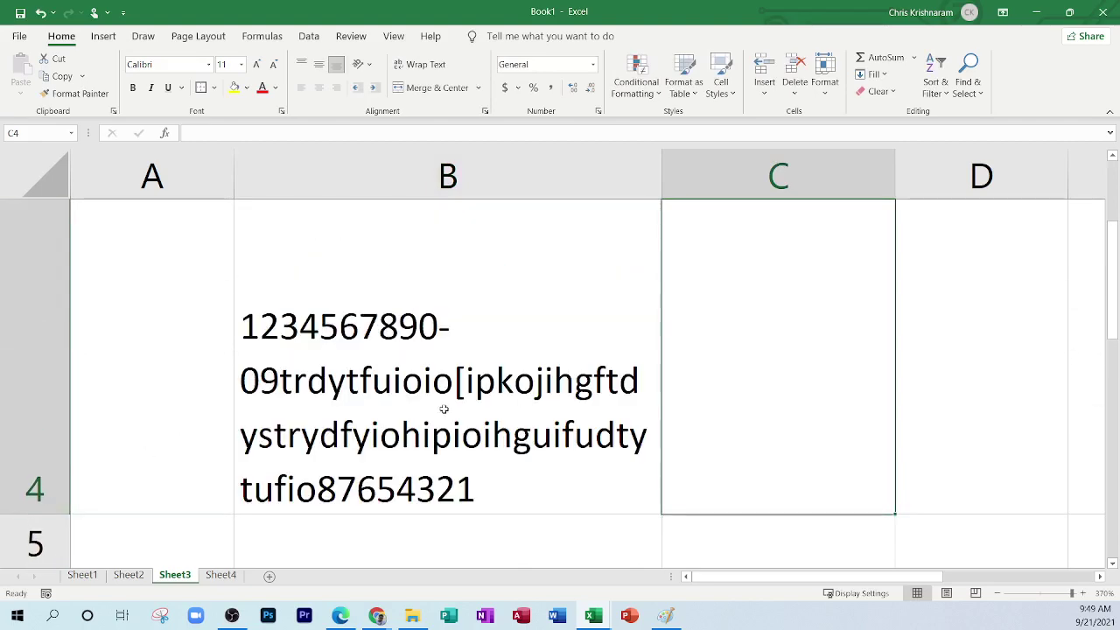
scroll(390, 395, up, 1)
scroll(419, 363, down, 2)
scroll(370, 346, up, 2)
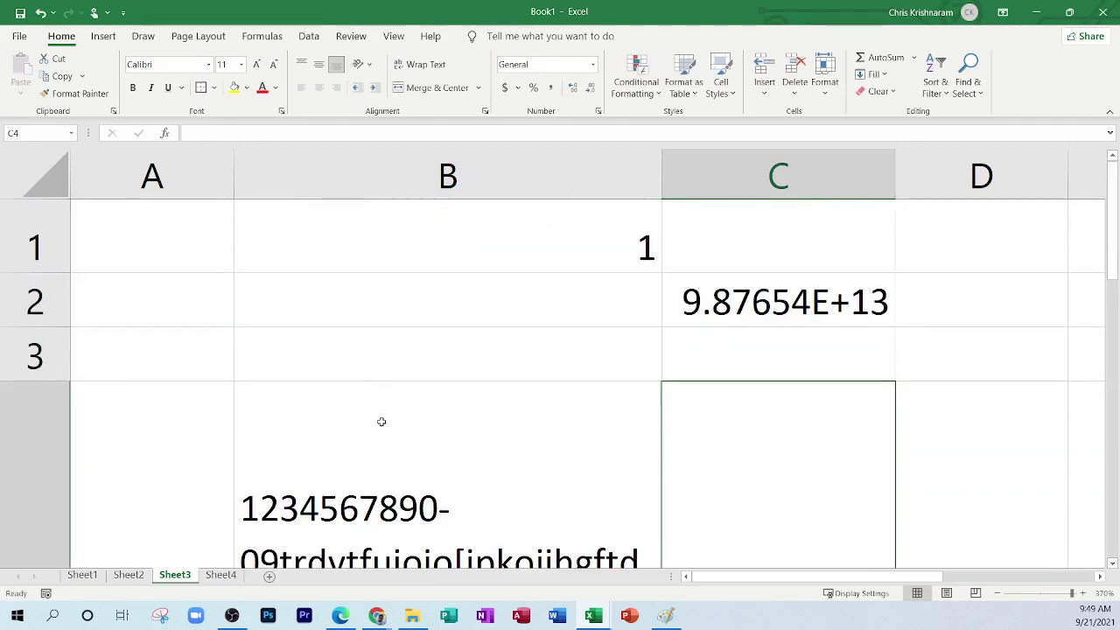
scroll(394, 421, down, 1)
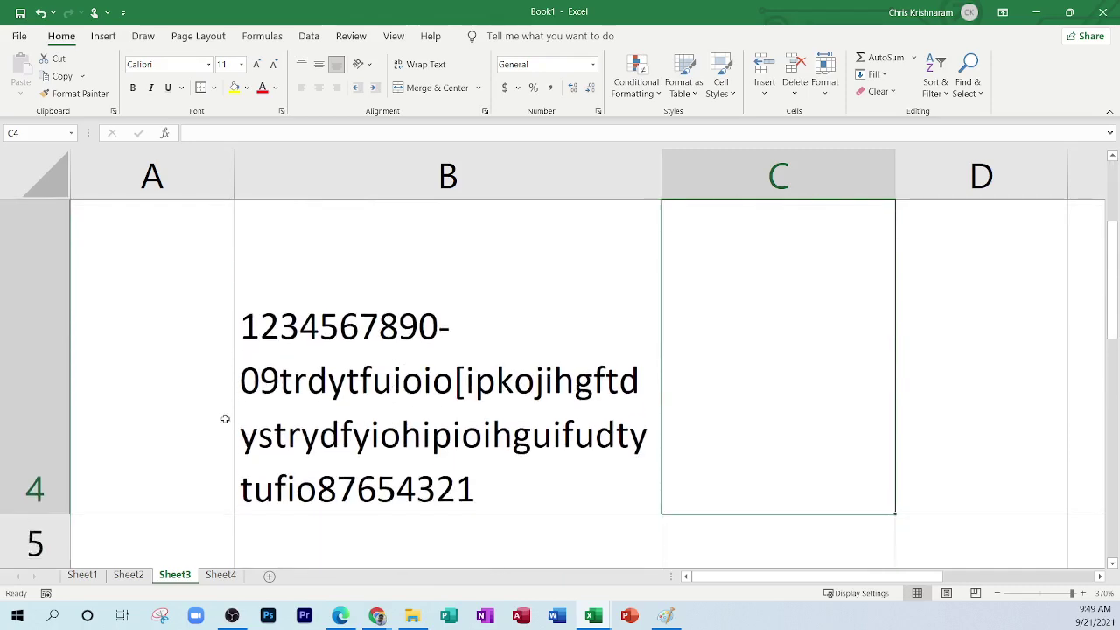
drag(51, 515, 52, 515)
double_click(52, 515)
Step: Stretch row 4 again, AutoFit it back to the wrapped text, and select B4 for overwriting
scroll(295, 490, up, 1)
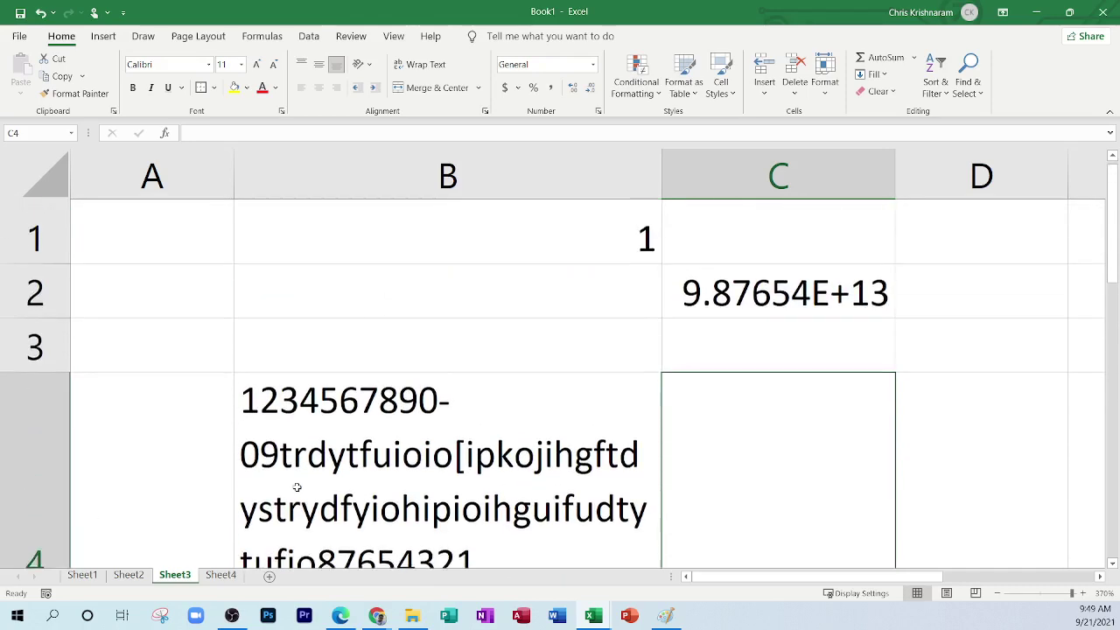
scroll(300, 475, down, 1)
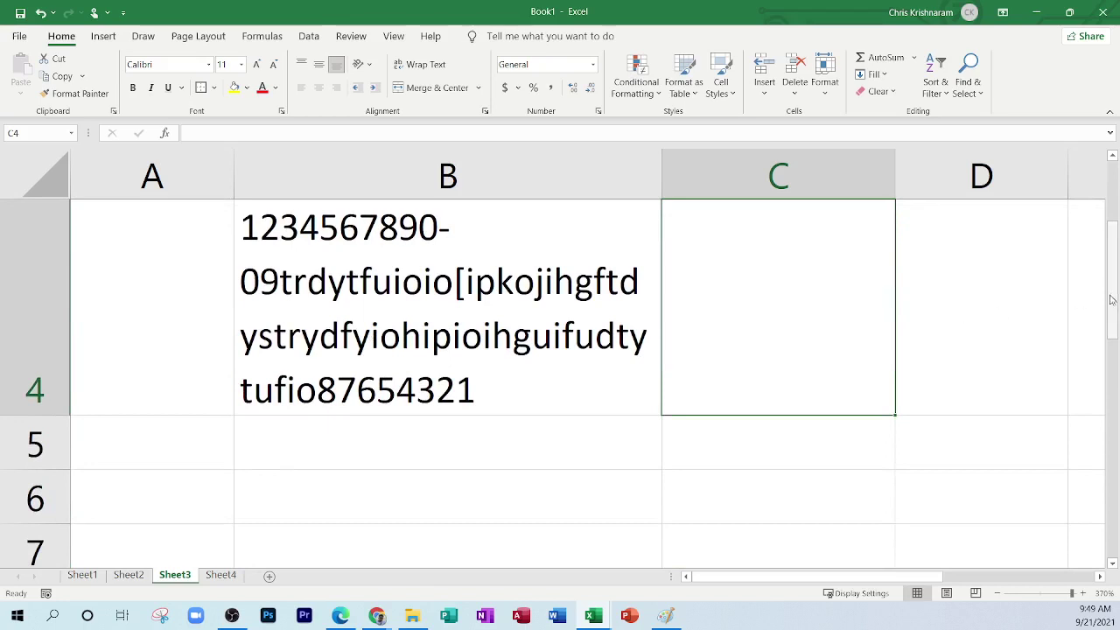
drag(1112, 299, 1113, 275)
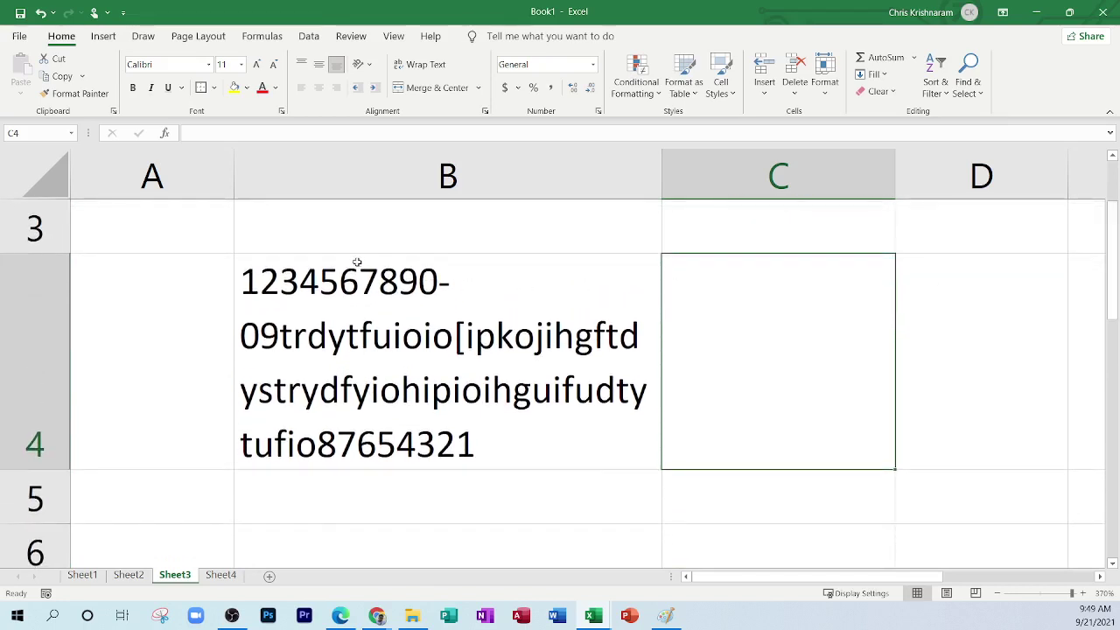
click(66, 313)
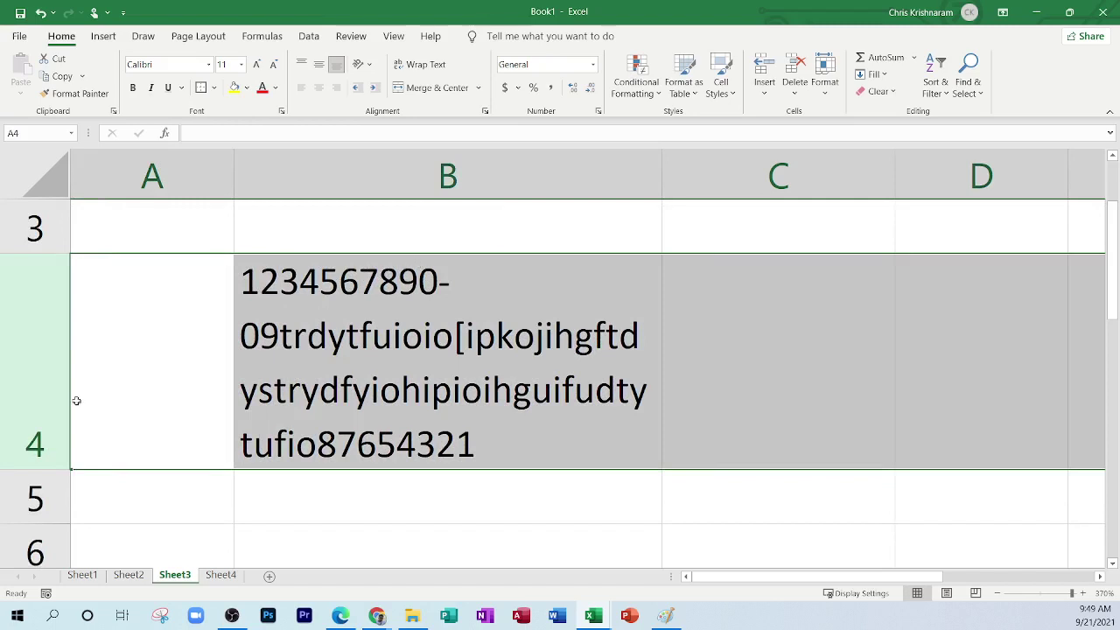
drag(41, 472, 39, 524)
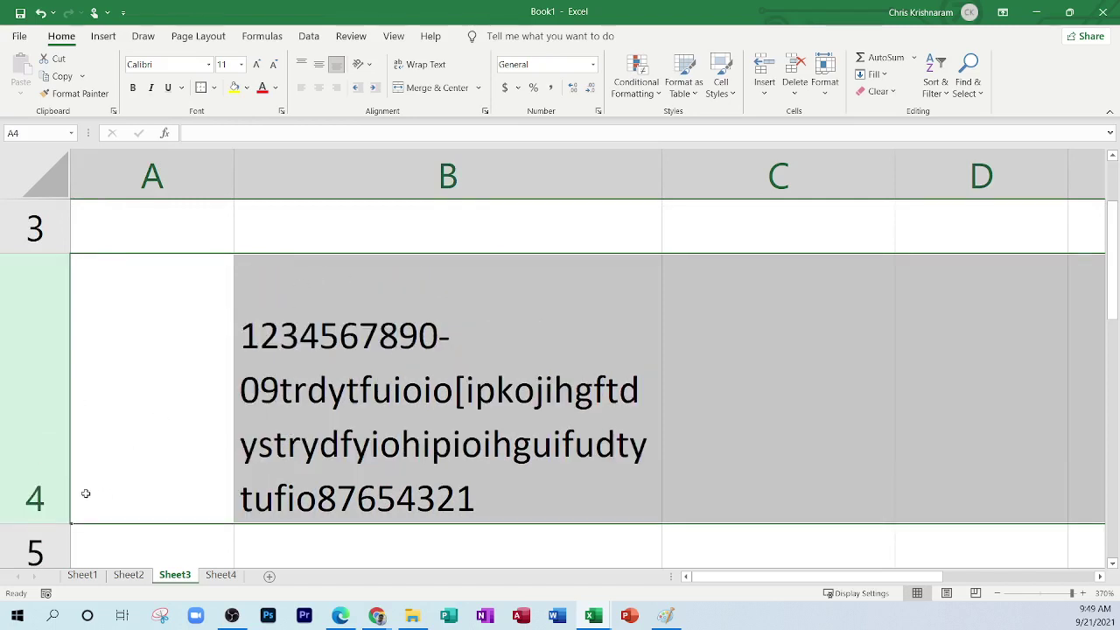
double_click(37, 524)
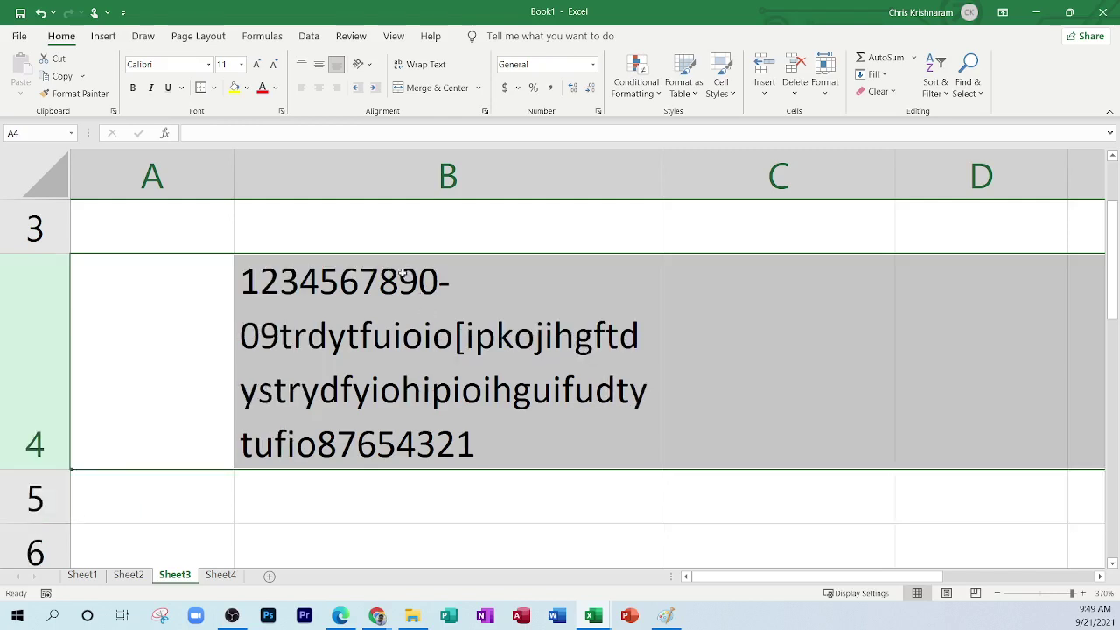
click(438, 366)
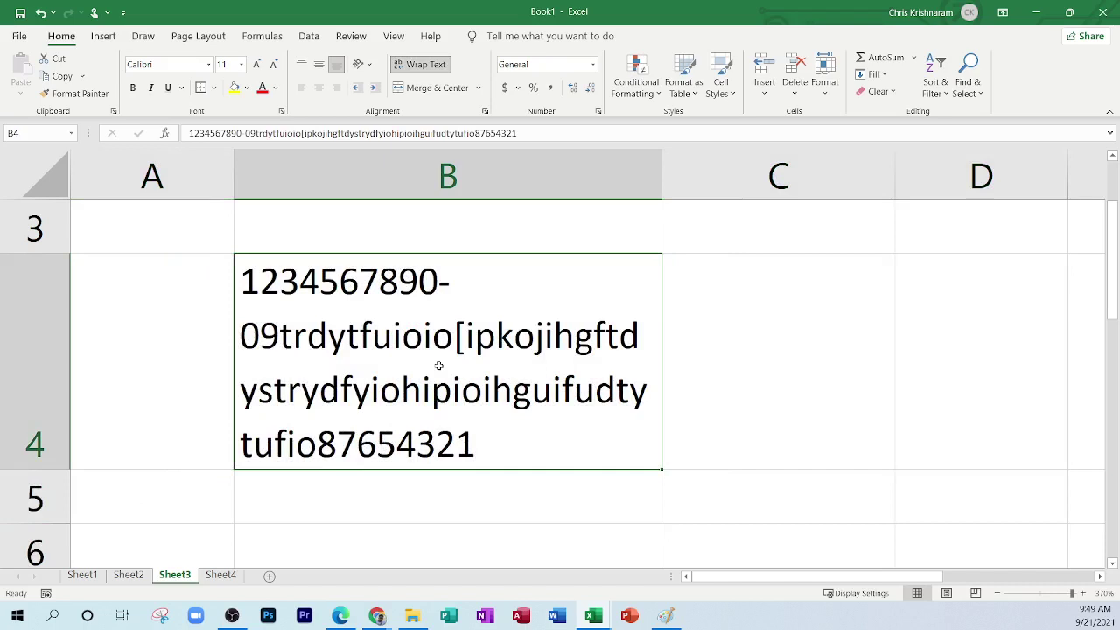
Step: Enter 1 in B4, make row 4 much taller, then AutoFit it back to normal height
text(1)
drag(719, 375, 720, 372)
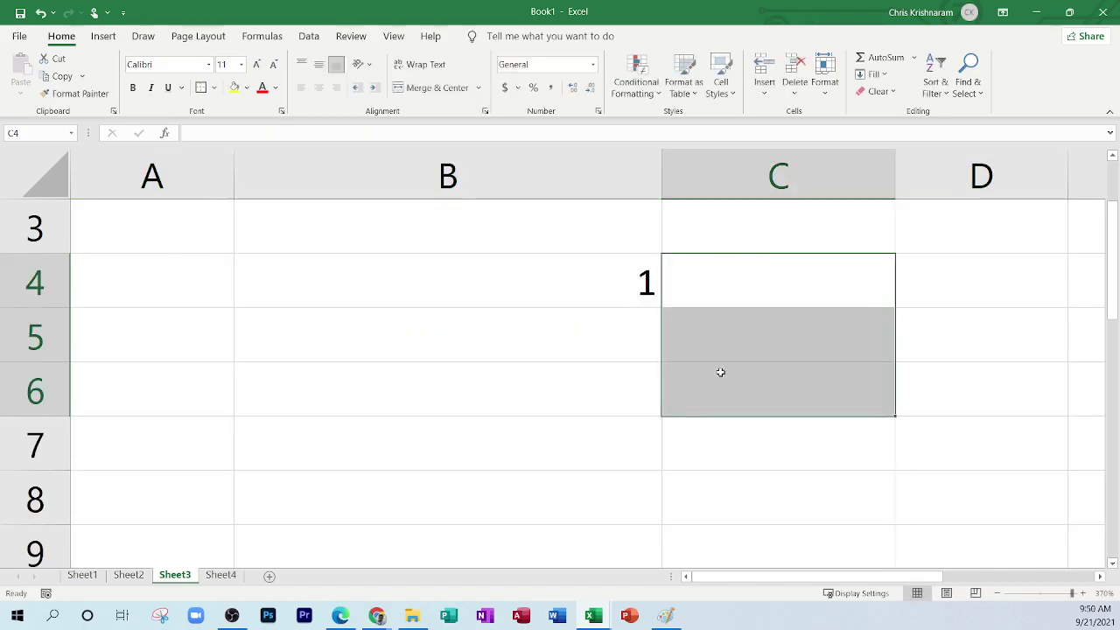
click(463, 295)
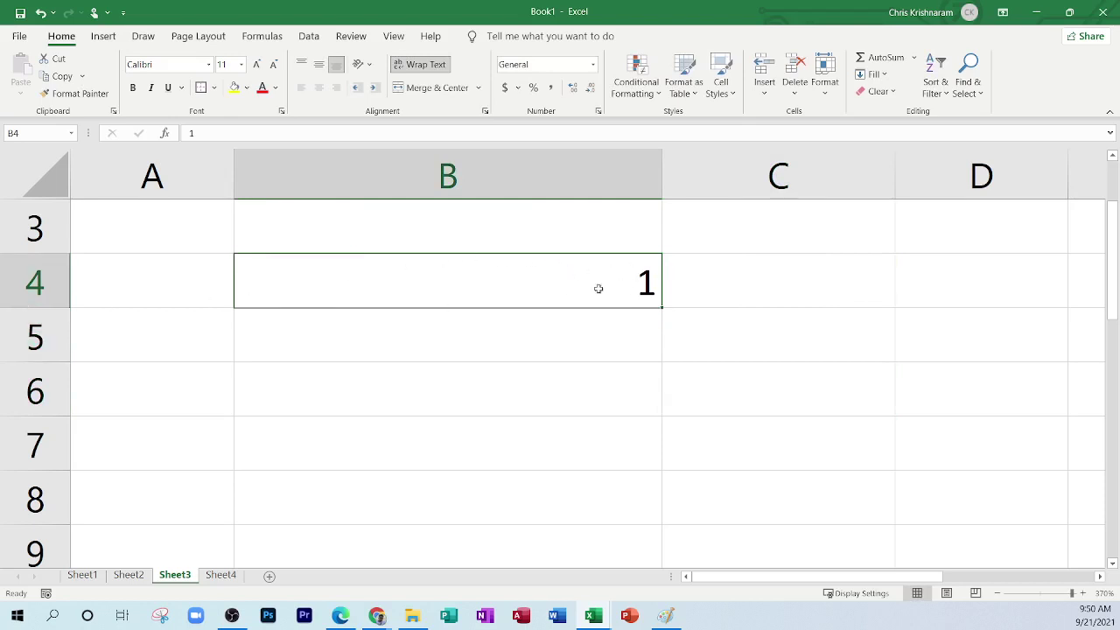
drag(35, 307, 38, 462)
double_click(10, 460)
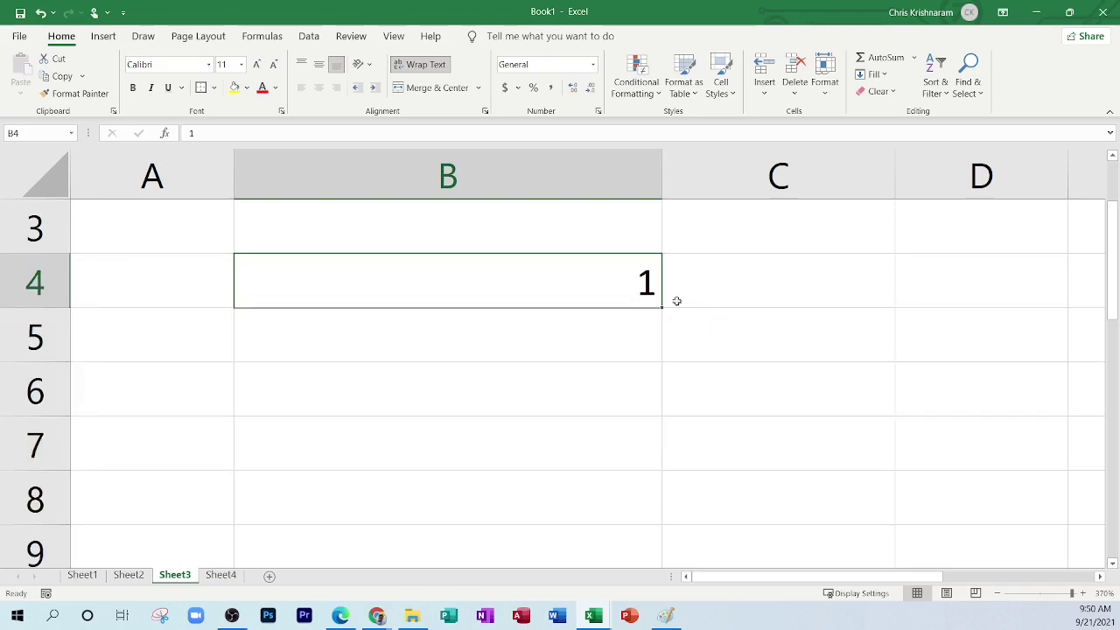
Step: Clear B4, AutoFit then slightly widen column B, and select cell B68
scroll(603, 430, up, 1)
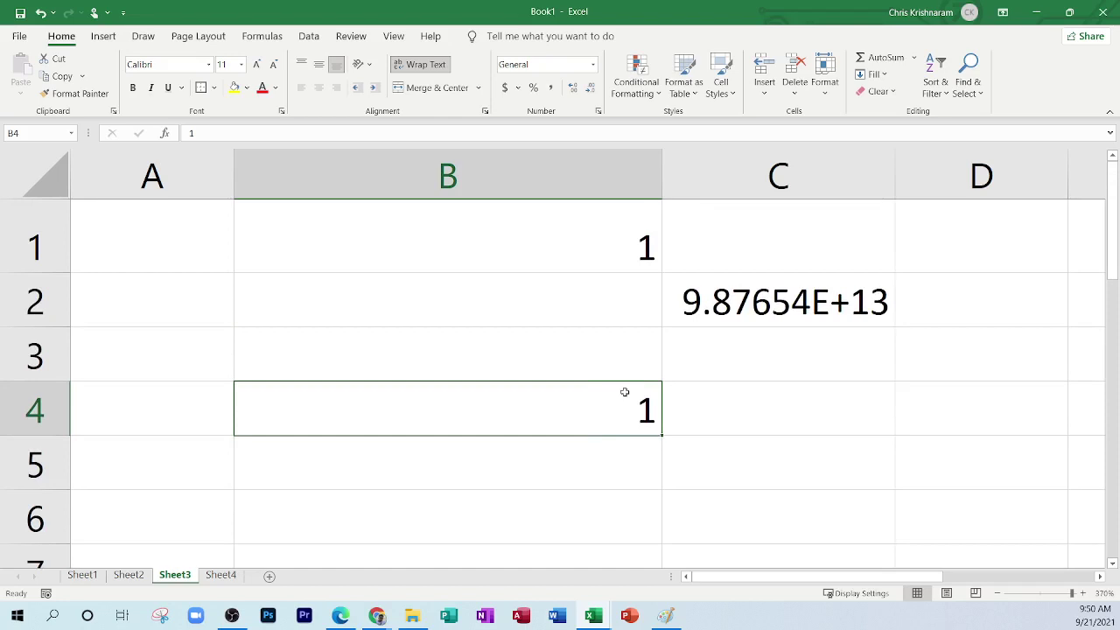
key(Delete)
double_click(661, 179)
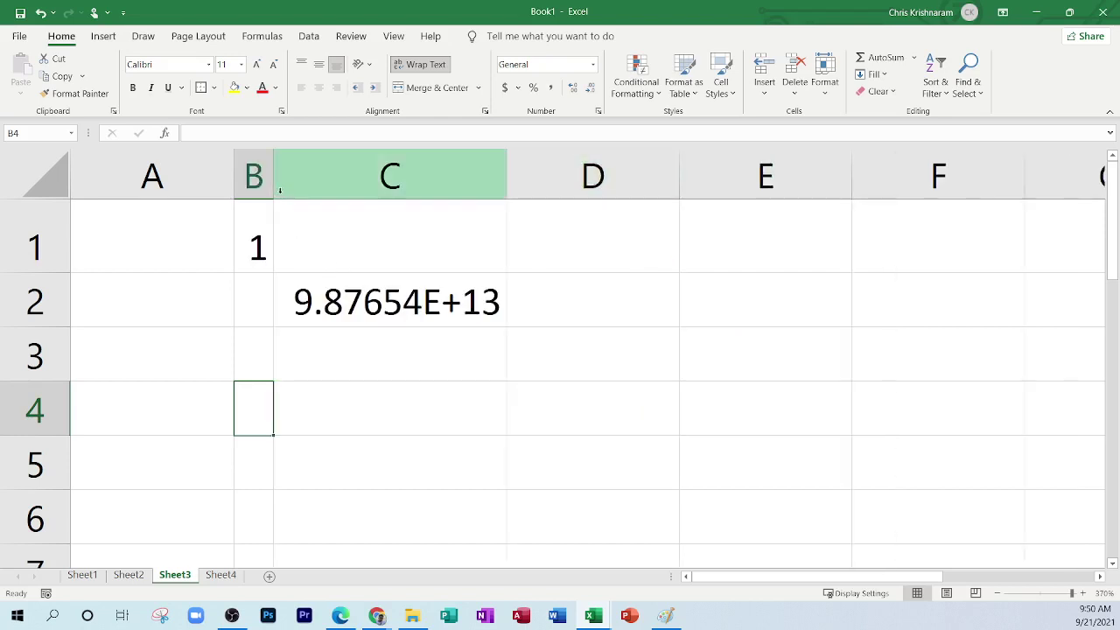
drag(277, 182, 388, 180)
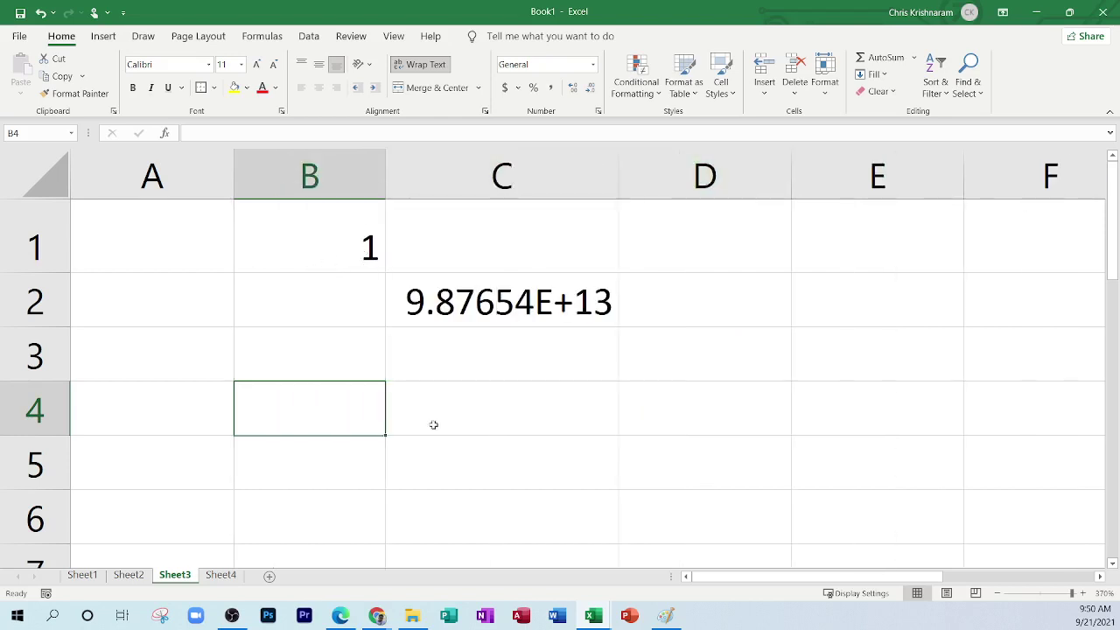
scroll(280, 411, down, 20)
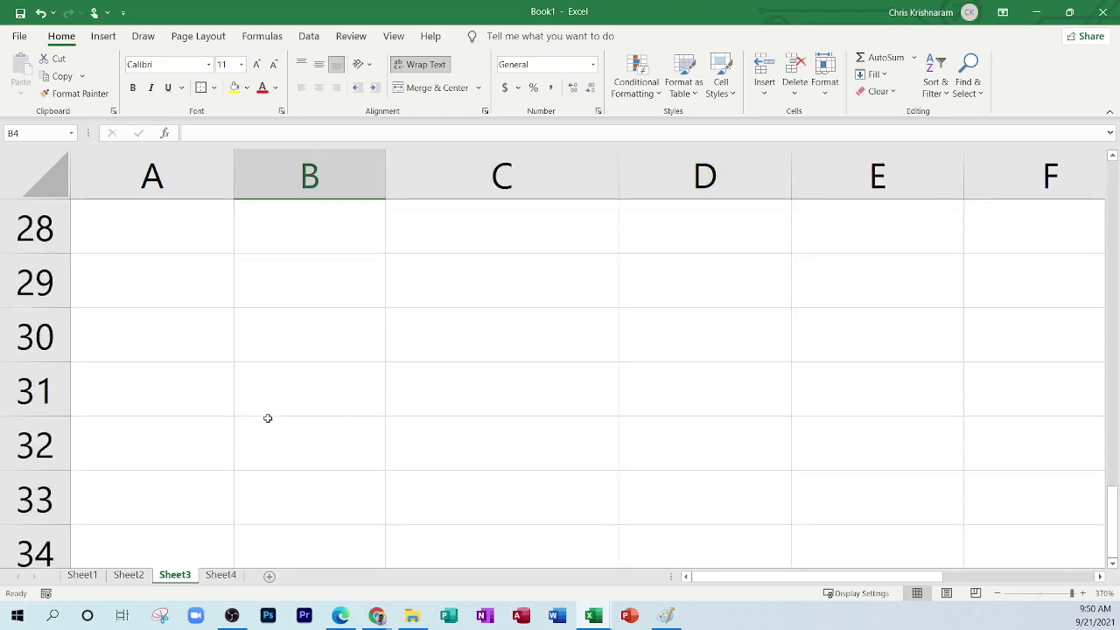
scroll(267, 418, down, 1)
click(312, 455)
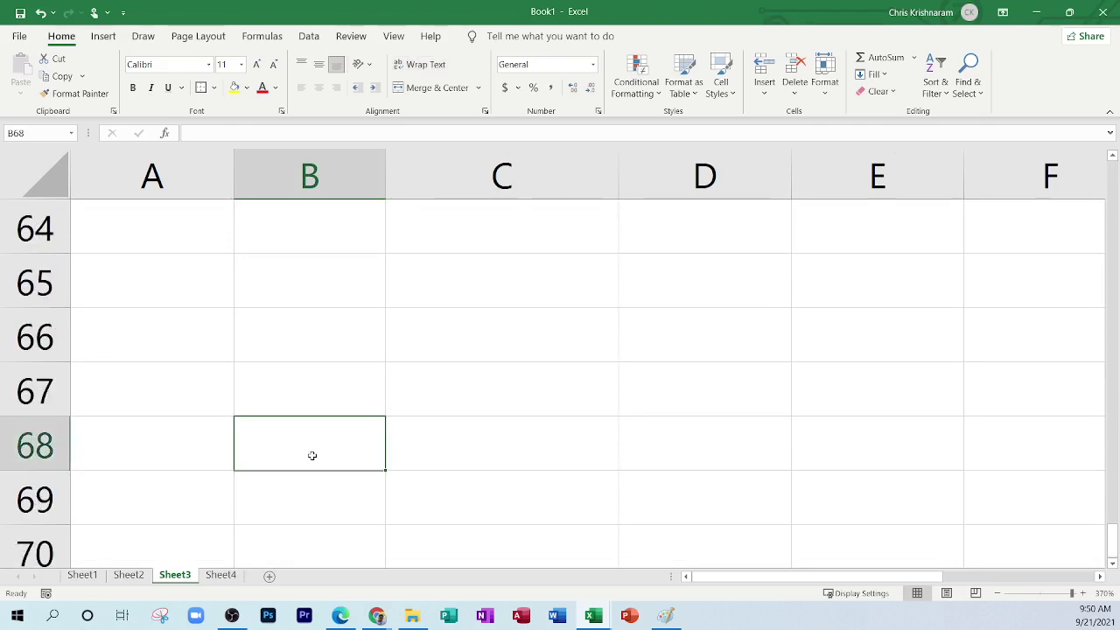
Step: Enter 'kjihugyftdsstrdyfygiupjo[p]ol' in B68, then AutoFit column B to fit the text
text(kjihugyftdsstrdyfygiupjo[p]ol)
key(Return)
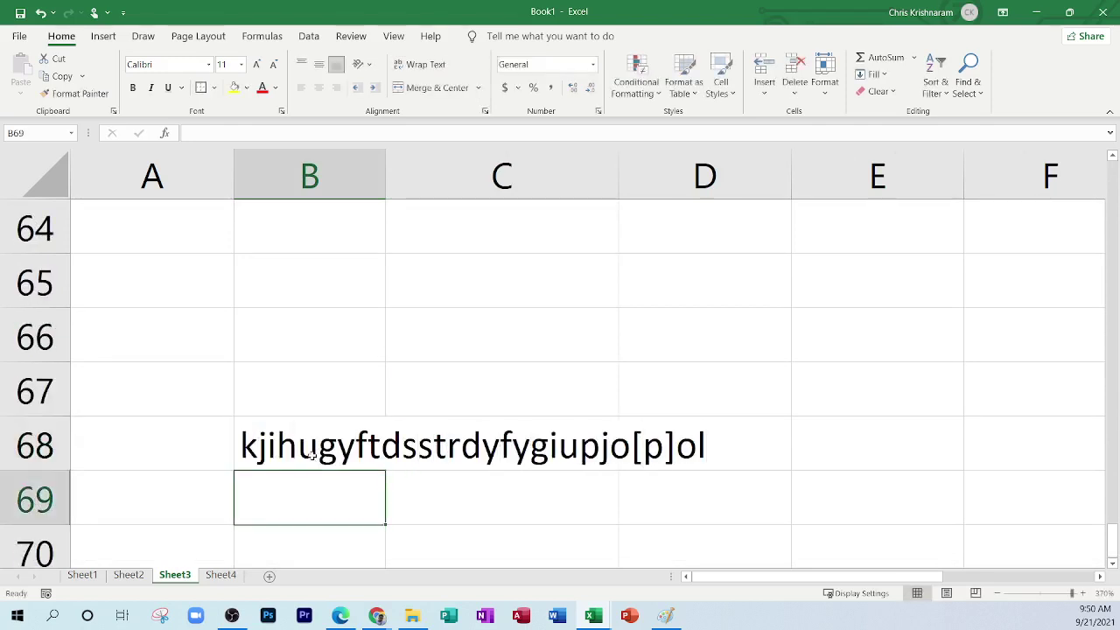
scroll(313, 455, up, 20)
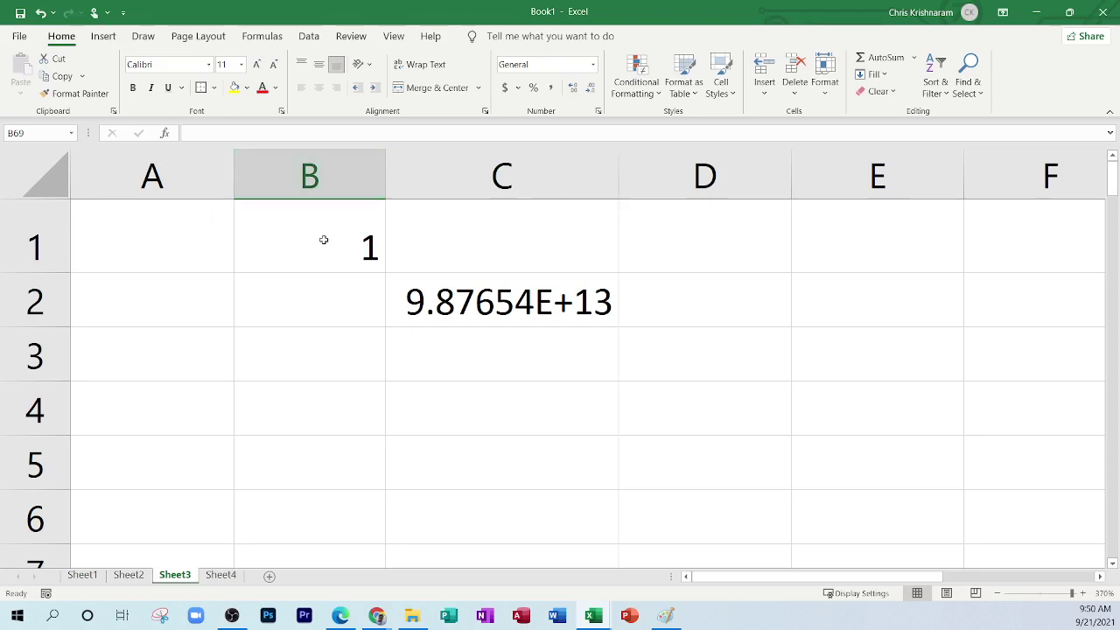
drag(384, 179, 316, 179)
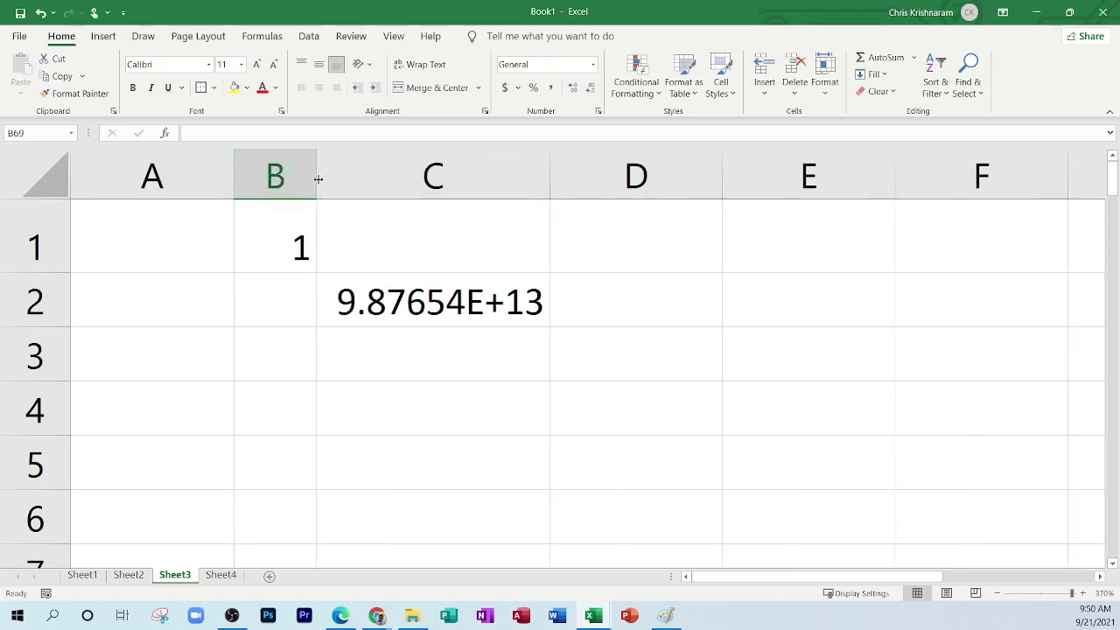
double_click(319, 179)
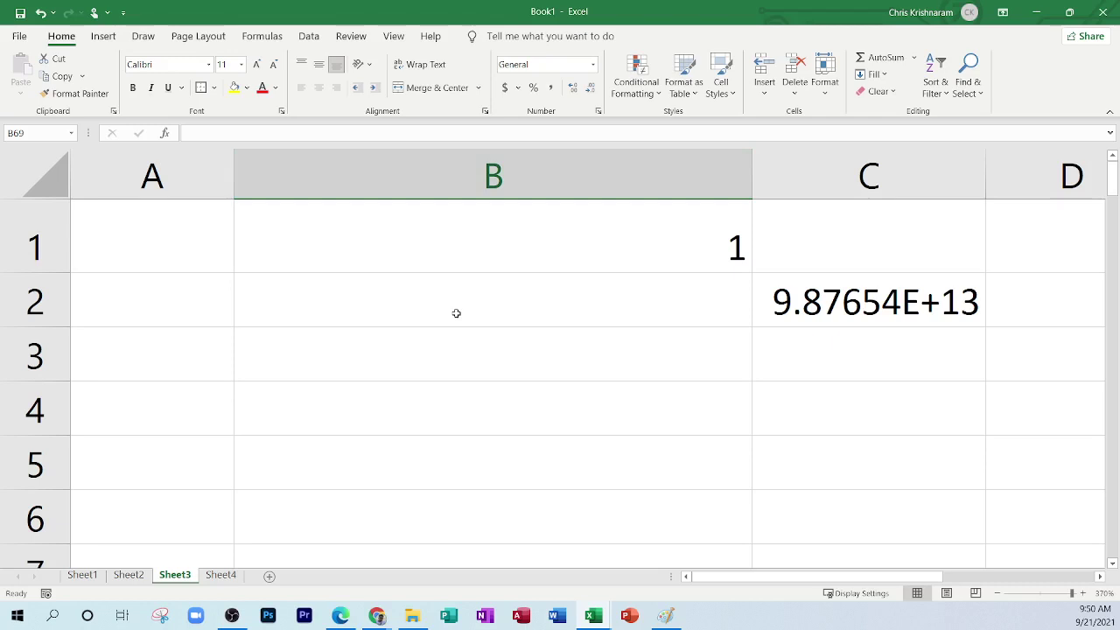
Step: Delete the long letter string from cell B68
scroll(456, 313, down, 20)
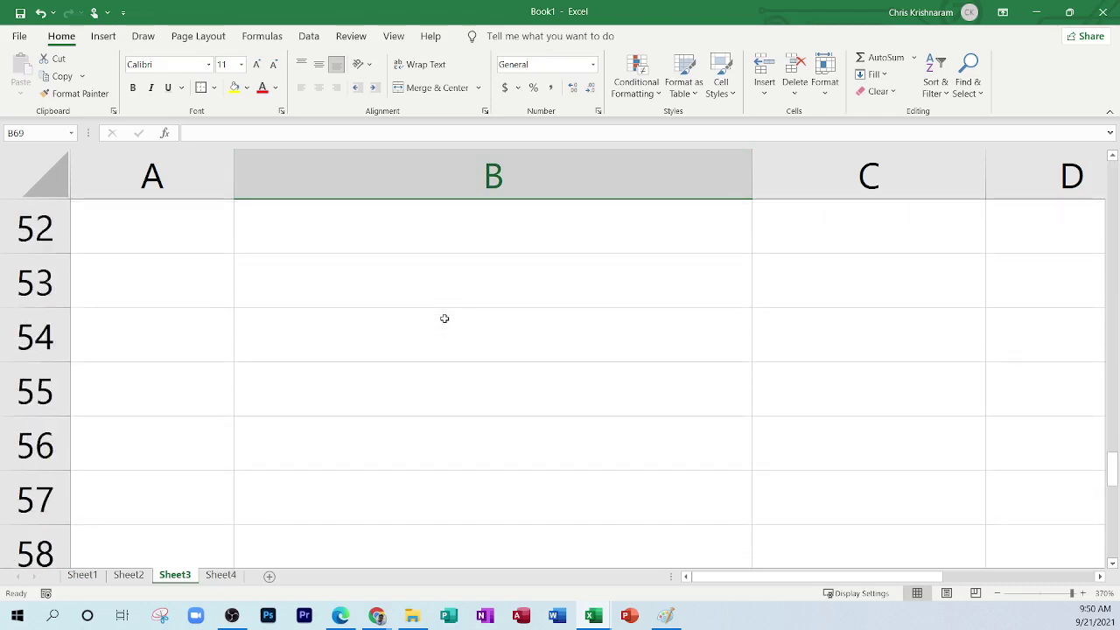
click(457, 286)
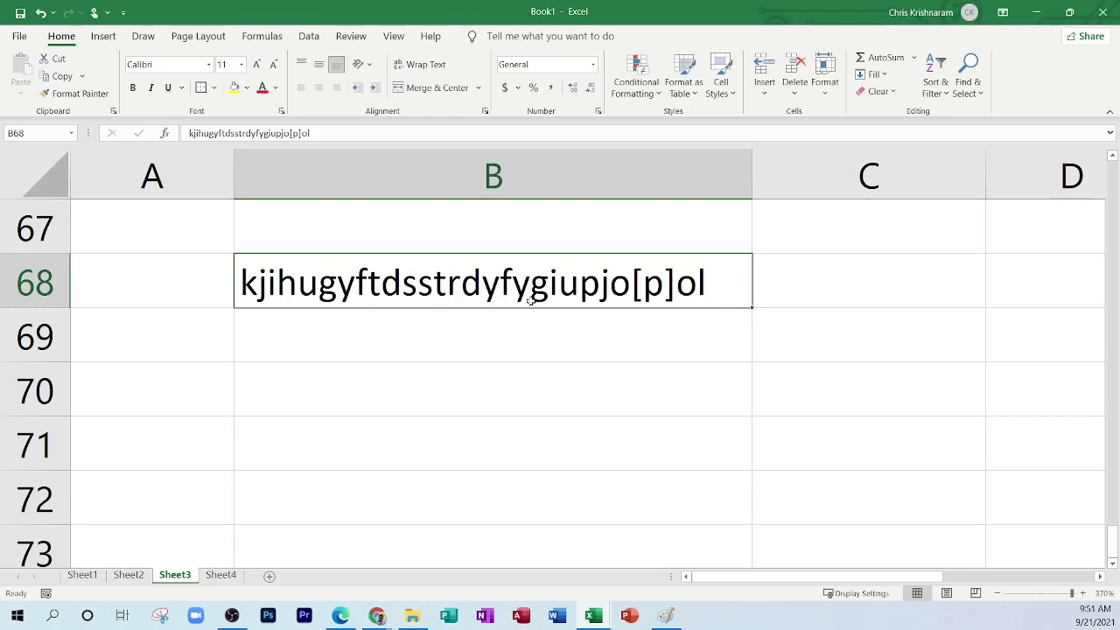
key(Delete)
scroll(550, 446, up, 20)
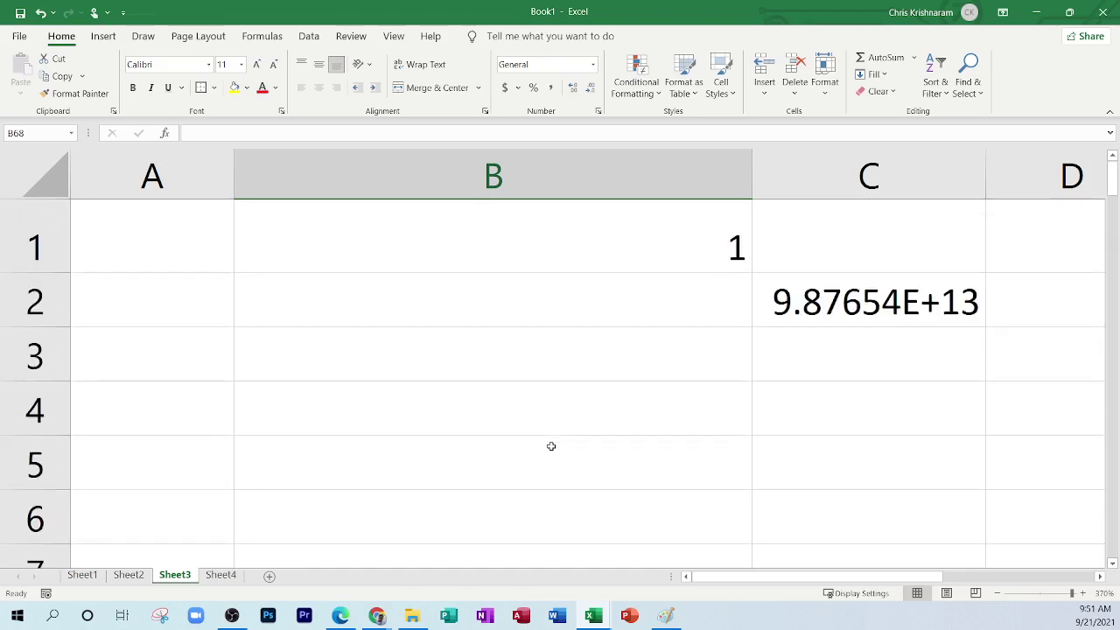
Step: AutoFit column B to the 1 in B1 and select the range A1:E4
double_click(753, 180)
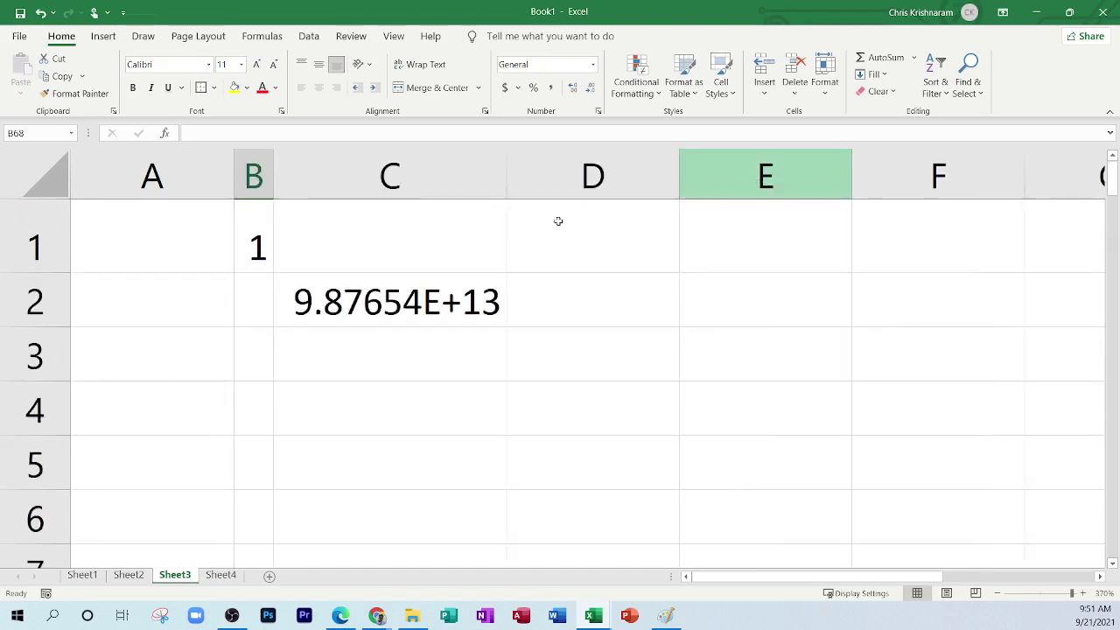
click(260, 246)
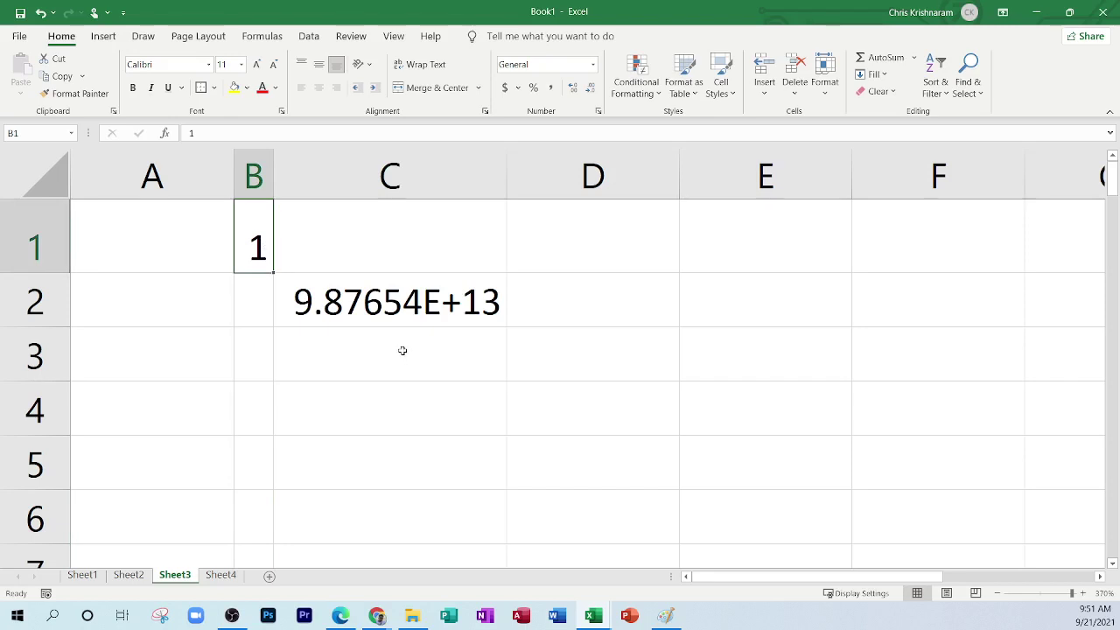
scroll(315, 450, down, 4)
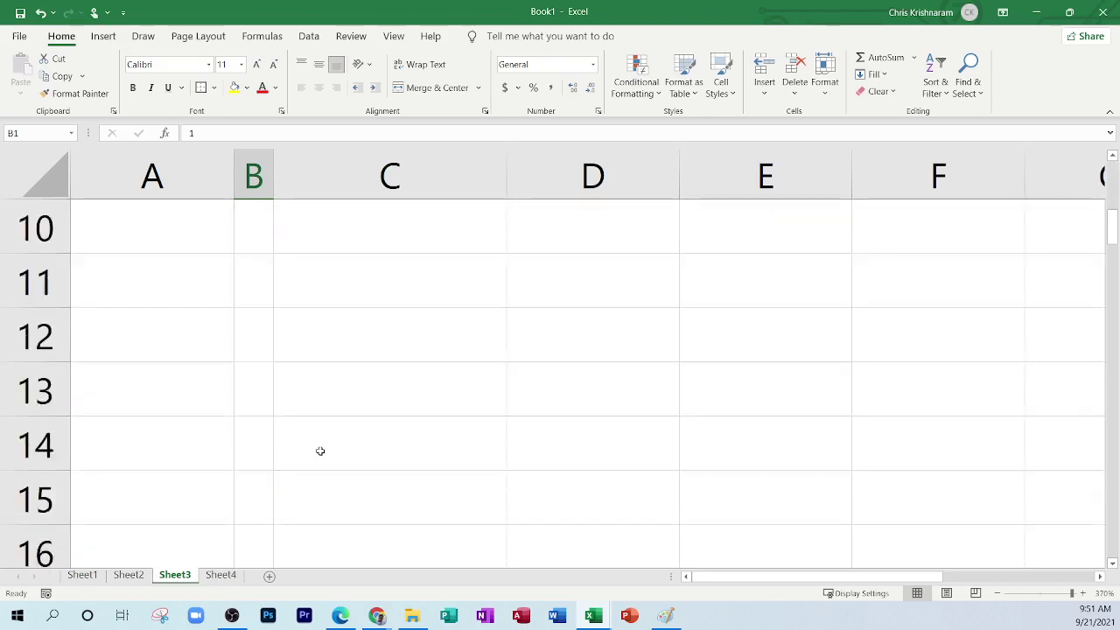
drag(173, 238, 742, 515)
scroll(543, 452, down, 2)
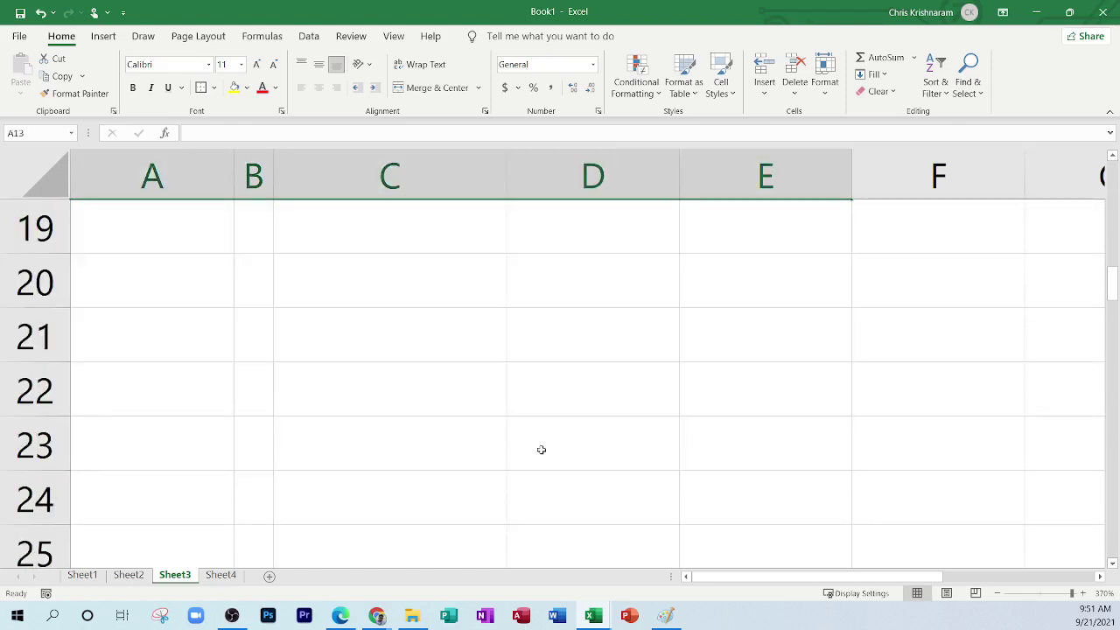
scroll(539, 449, up, 6)
drag(207, 267, 707, 399)
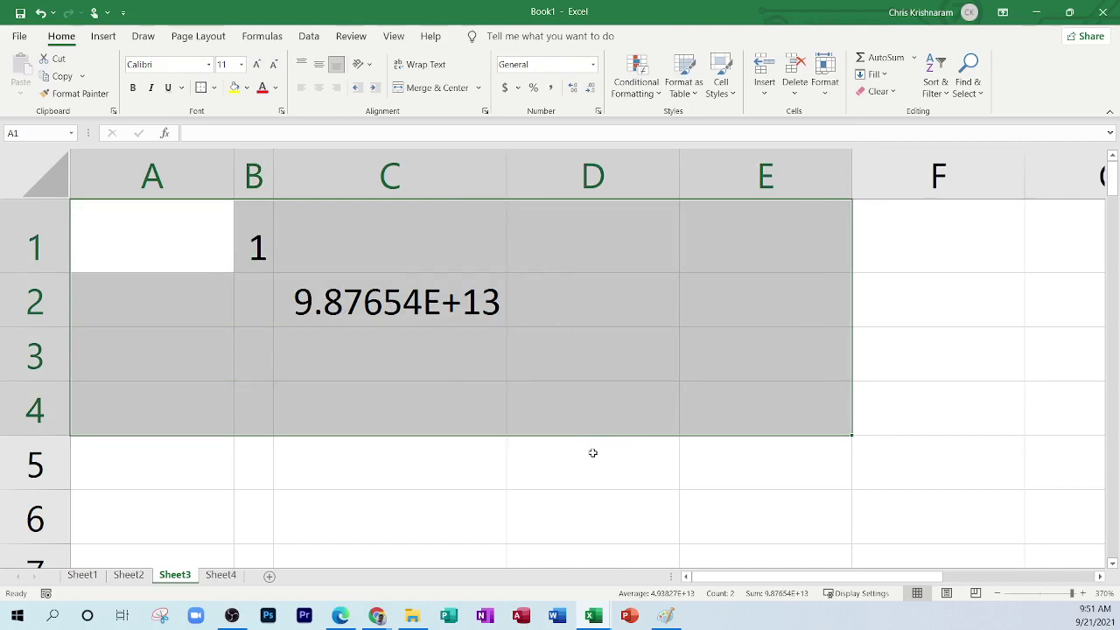
Step: Underline the 'Format menu' phrase in the Edge PDF notes, then return to Book1
click(340, 615)
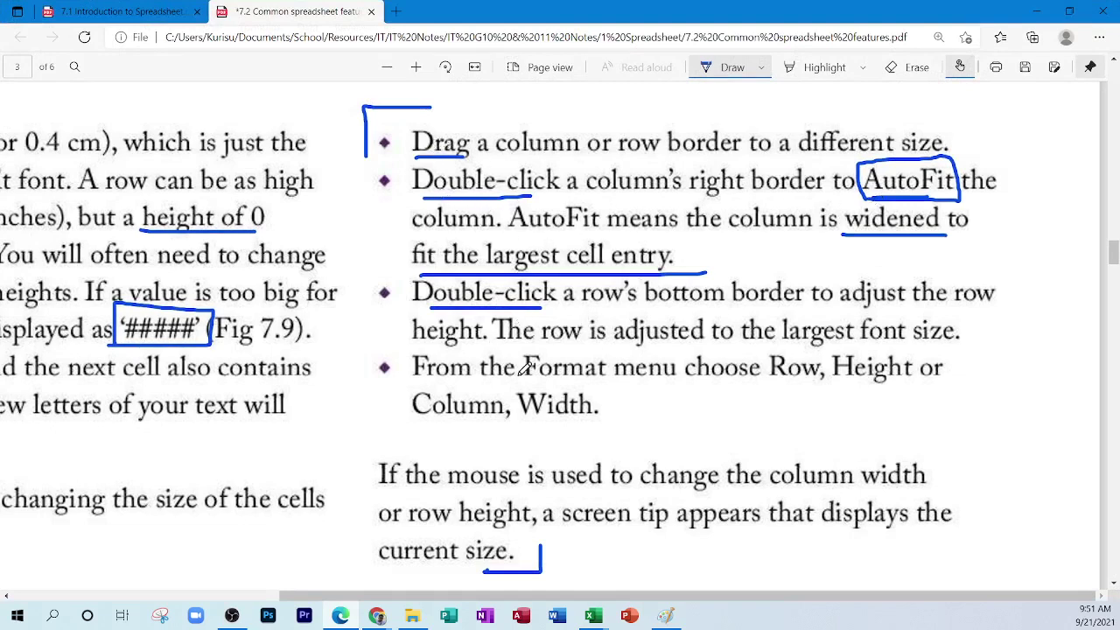
drag(544, 391, 688, 392)
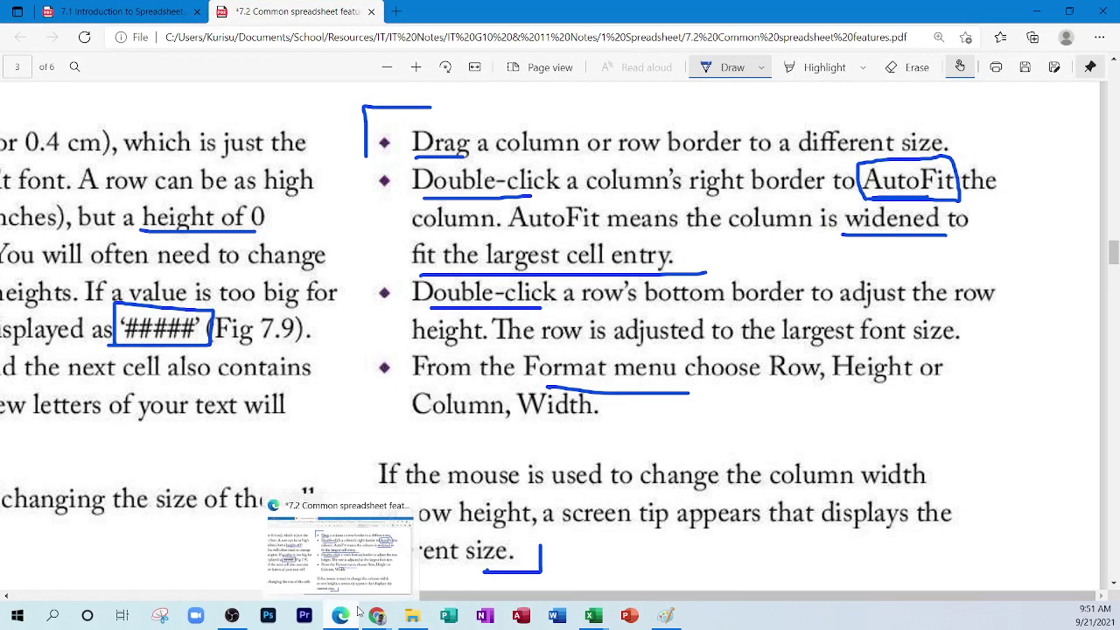
click(594, 617)
click(638, 548)
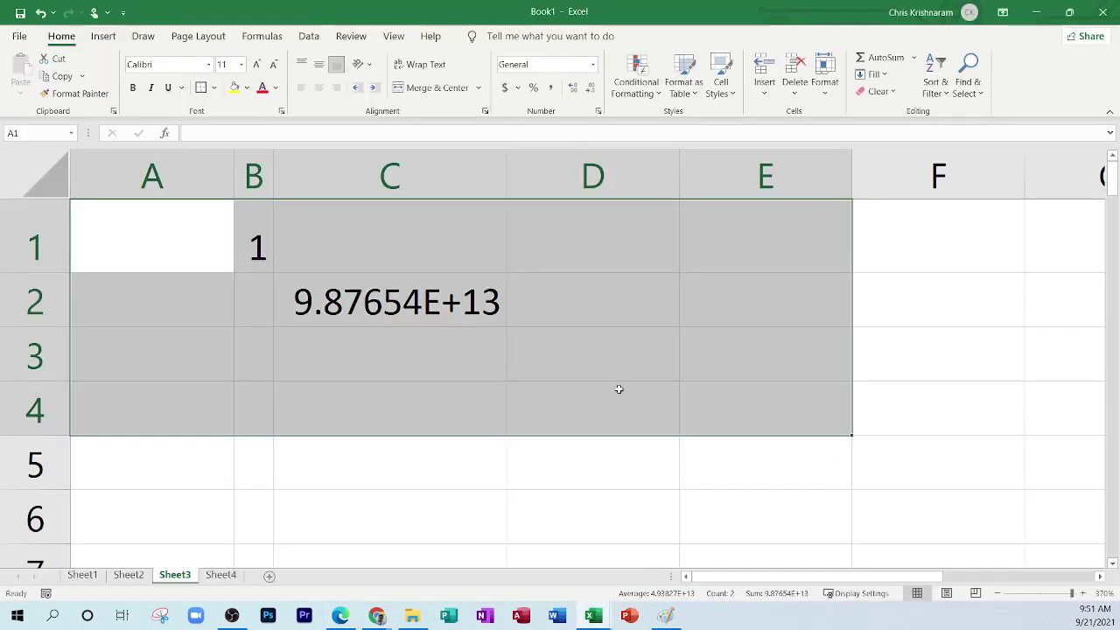
Step: Change row 2's height from 15 to 70 via Format > Row Height
click(442, 299)
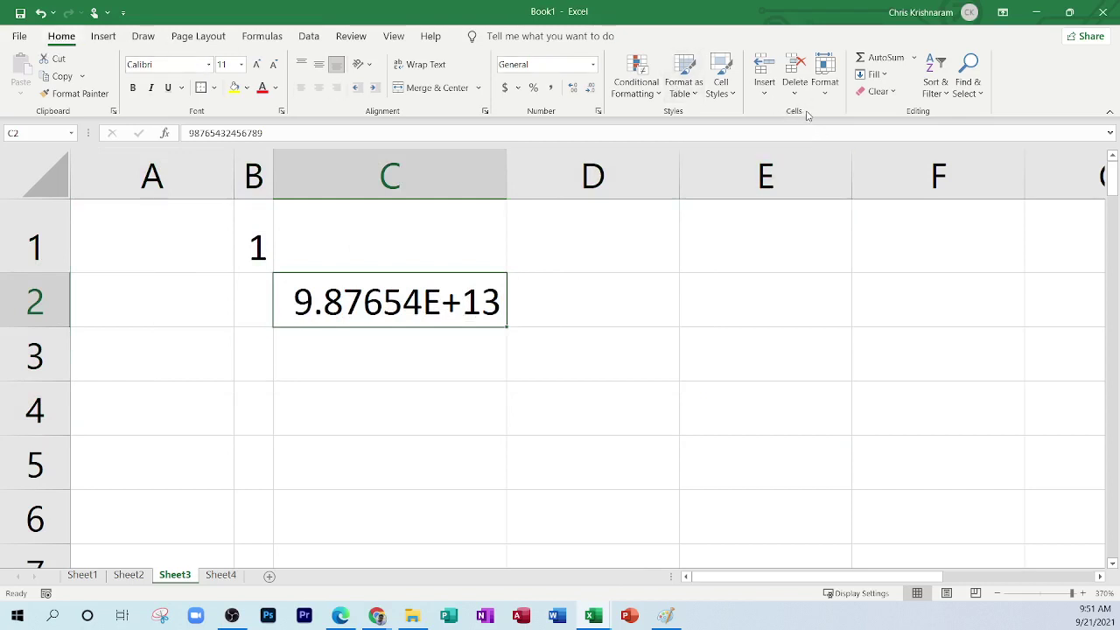
click(823, 84)
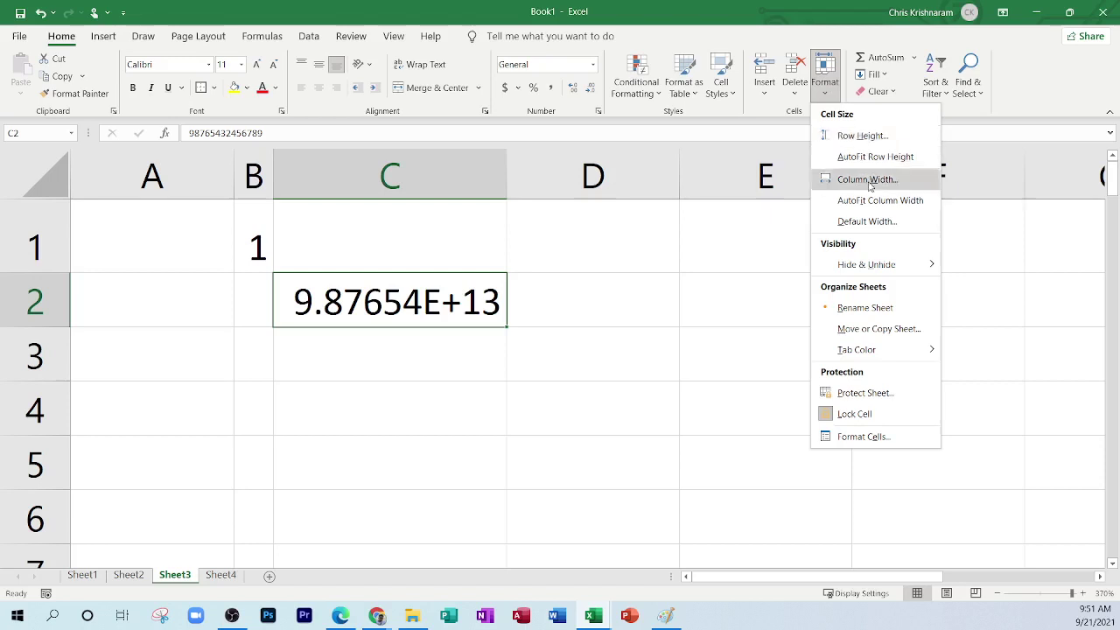
click(863, 136)
drag(560, 248, 679, 234)
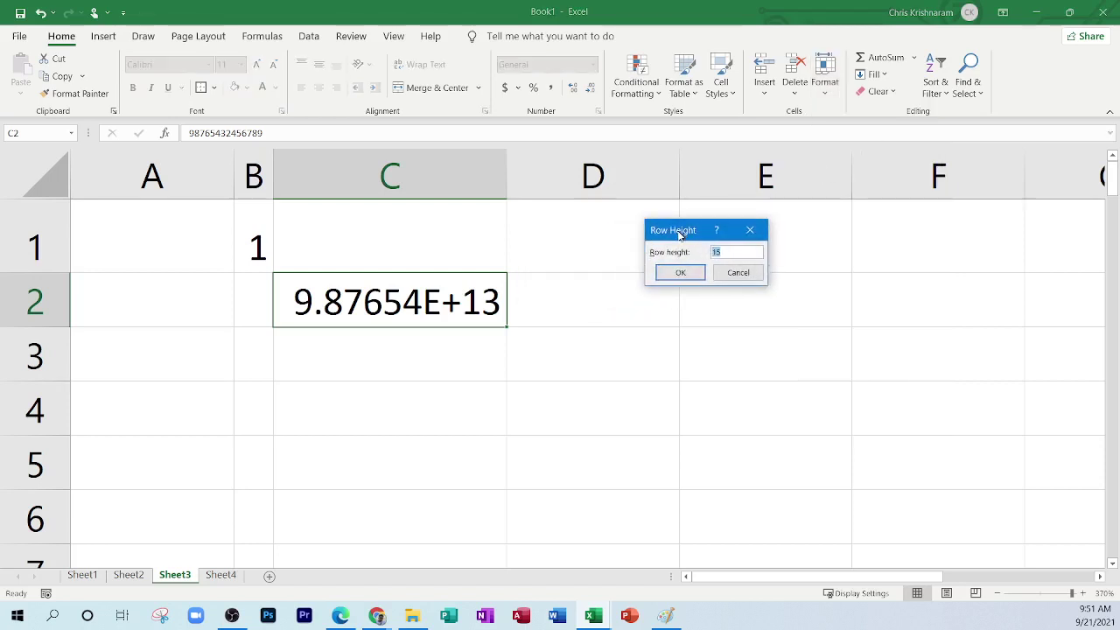
click(732, 252)
drag(727, 253, 692, 249)
text(70)
key(Return)
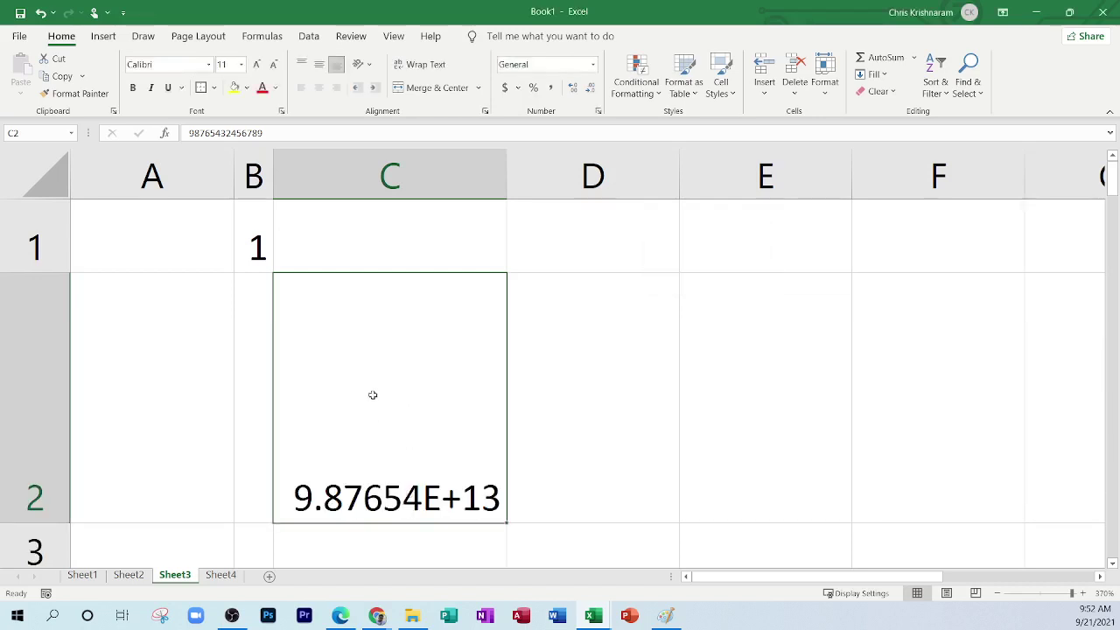
Step: Set column C's width to 50 via Format > Column Width
click(828, 79)
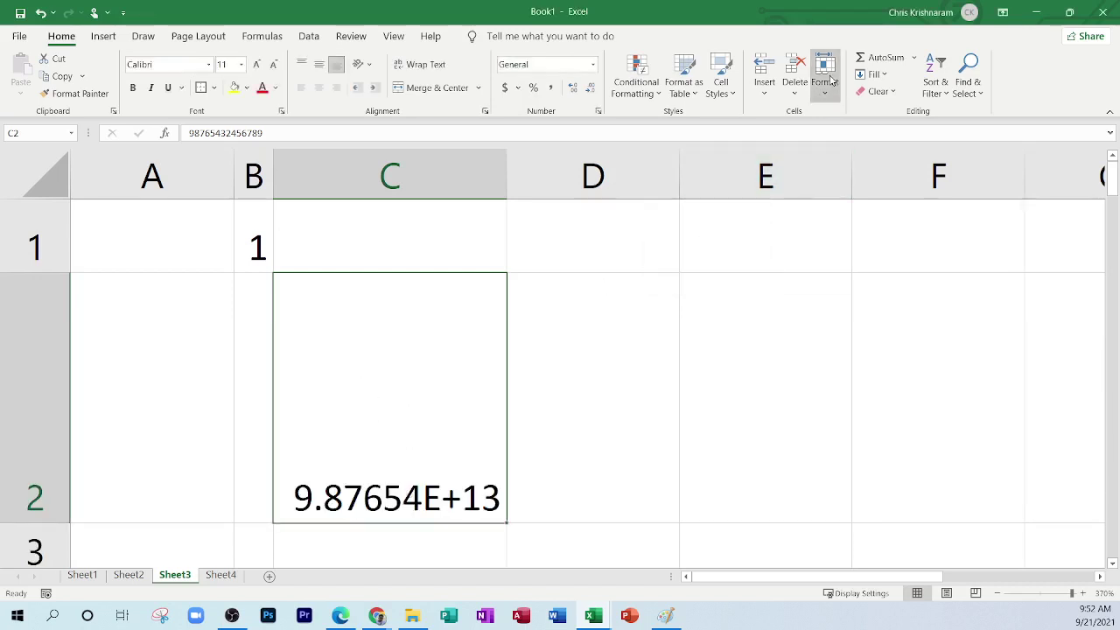
click(866, 181)
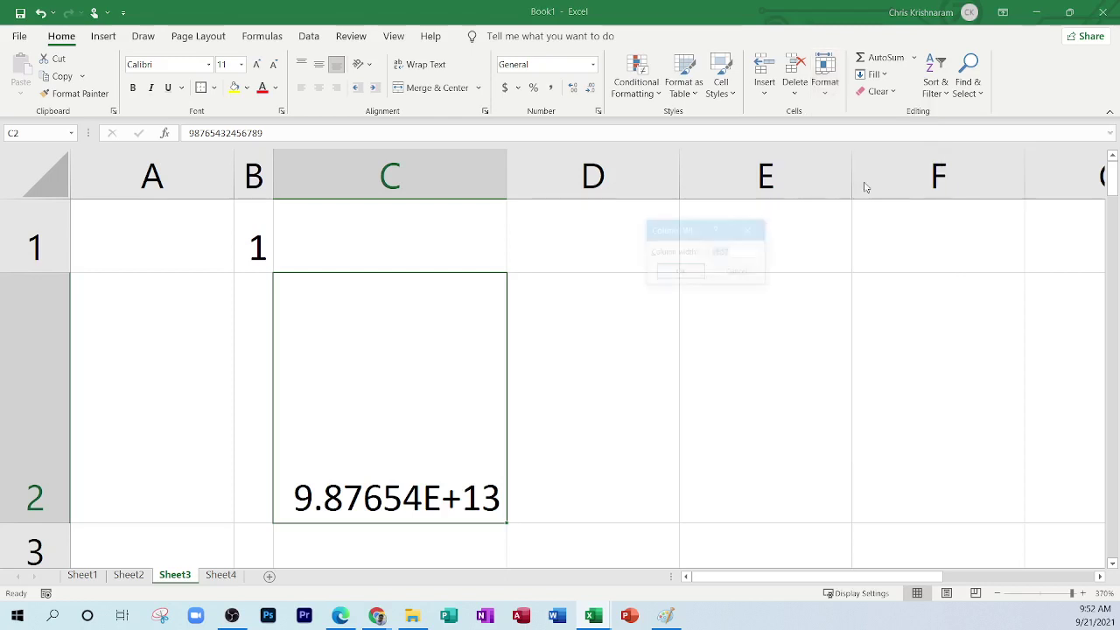
click(728, 256)
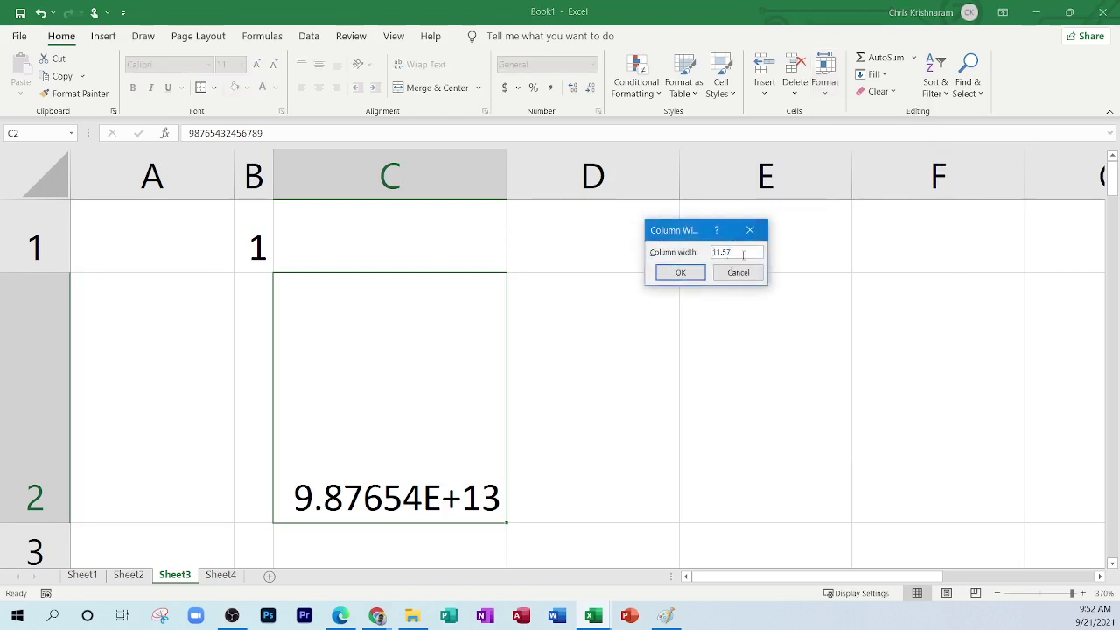
drag(743, 255, 684, 252)
text(50)
key(Return)
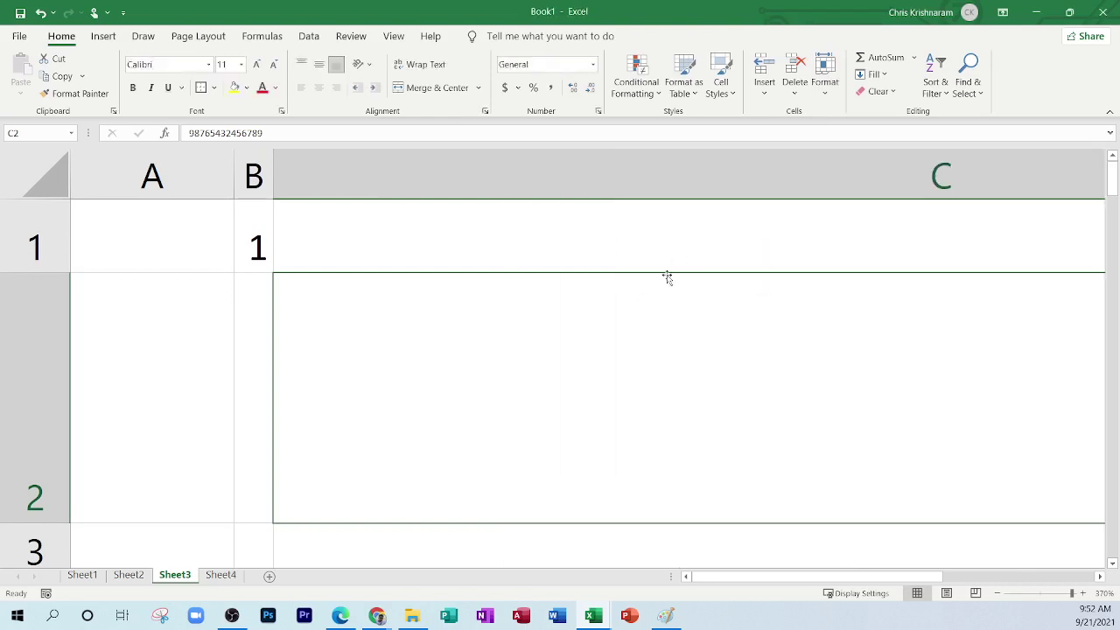
drag(762, 577, 885, 577)
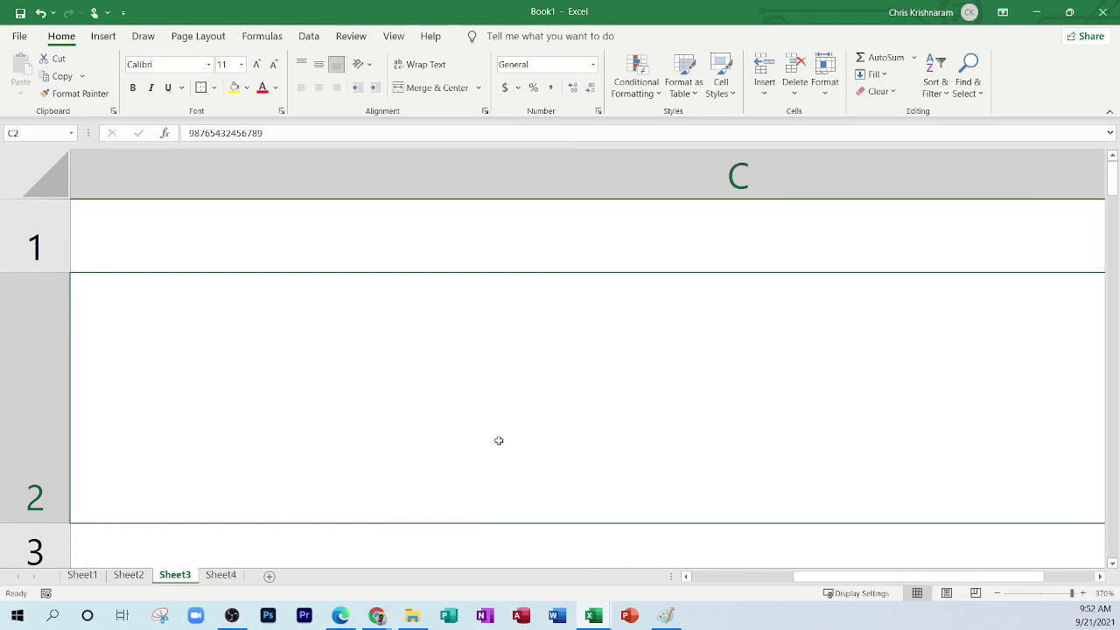
Step: AutoFit row 2's height and column C's width to the 9.87654E+13 in C2
click(824, 77)
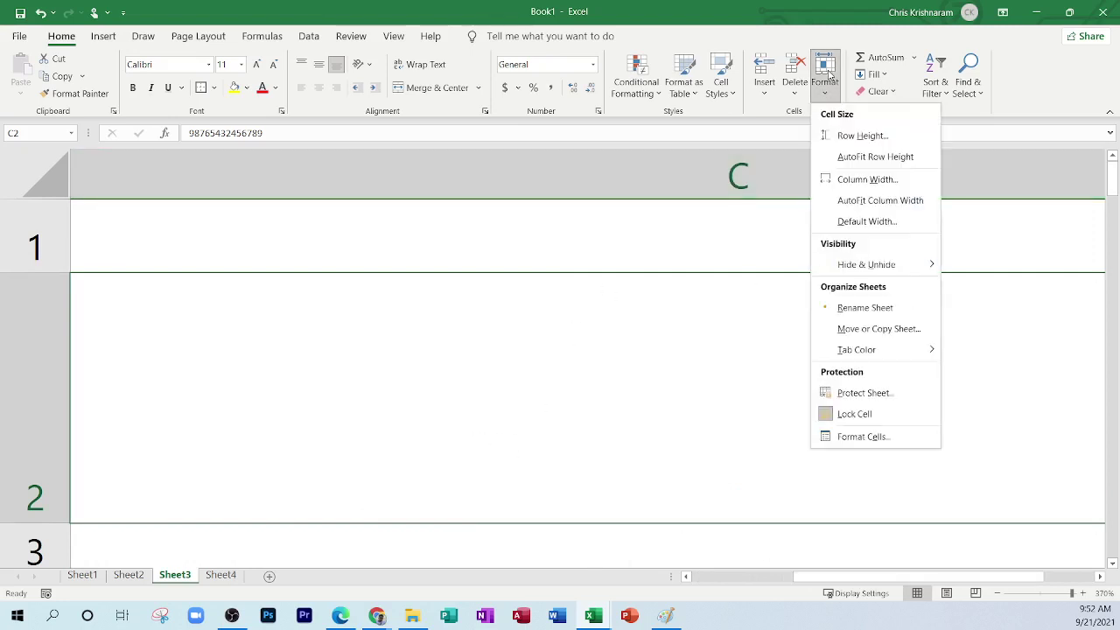
click(870, 158)
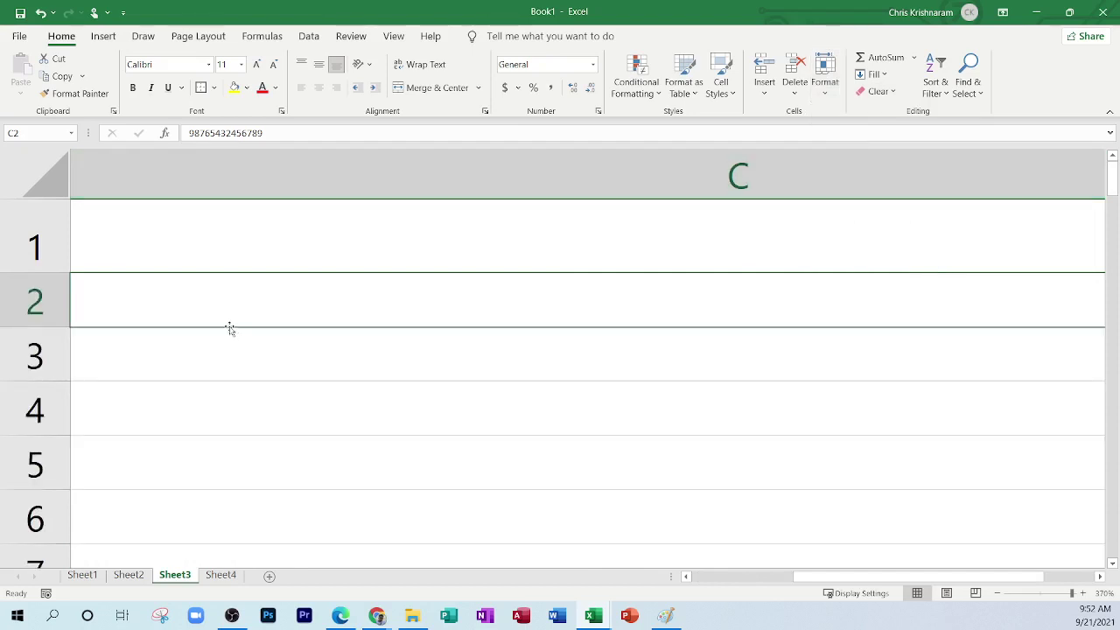
click(340, 286)
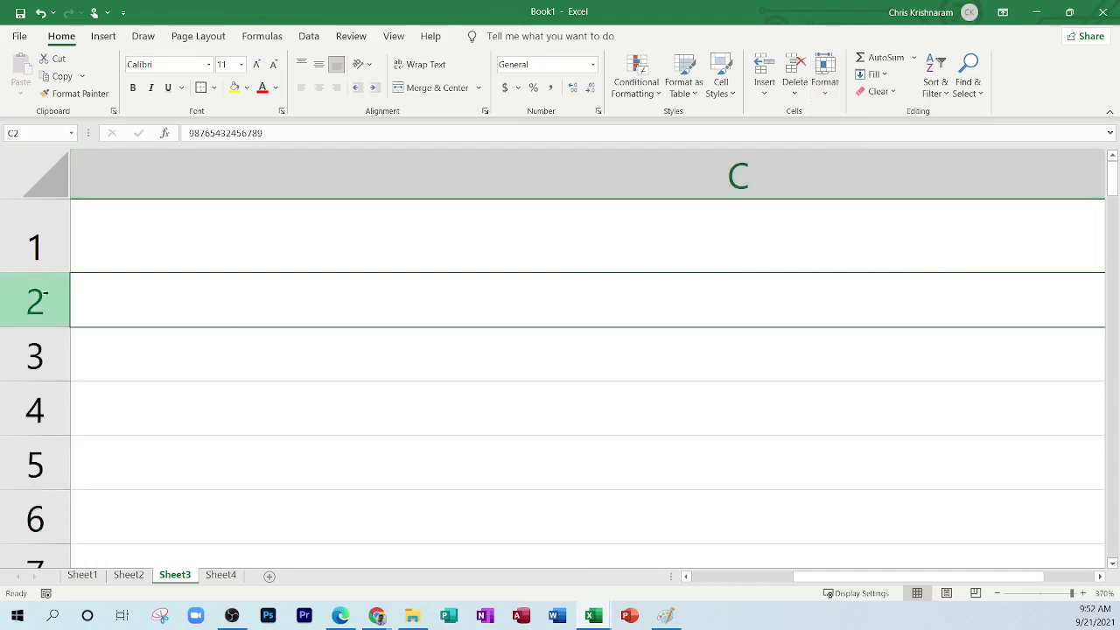
click(827, 82)
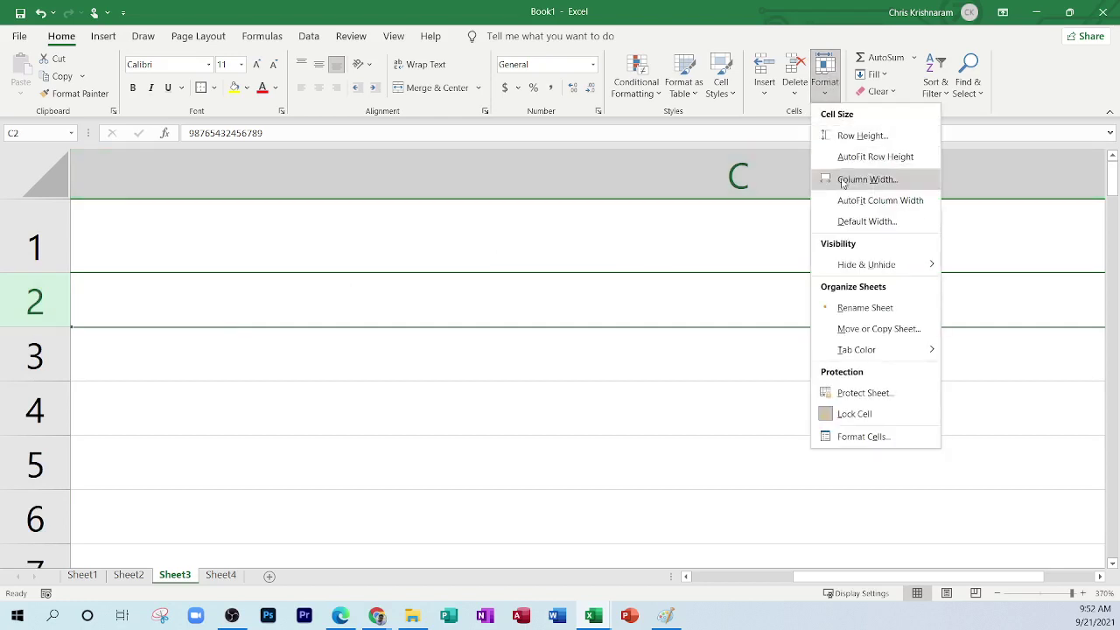
click(874, 205)
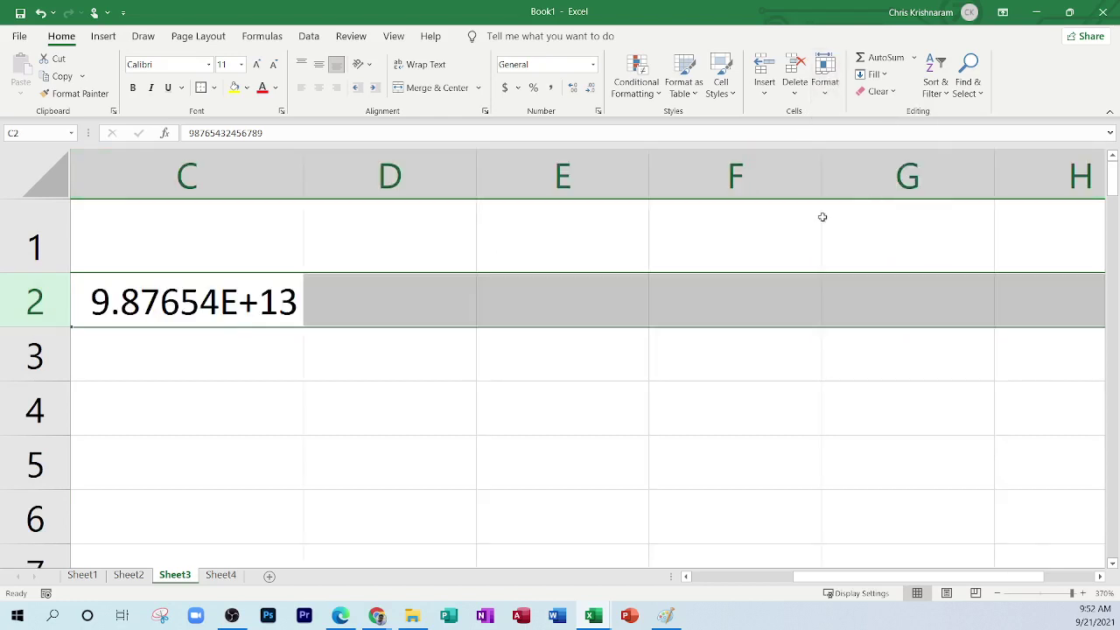
click(753, 576)
click(366, 258)
click(368, 292)
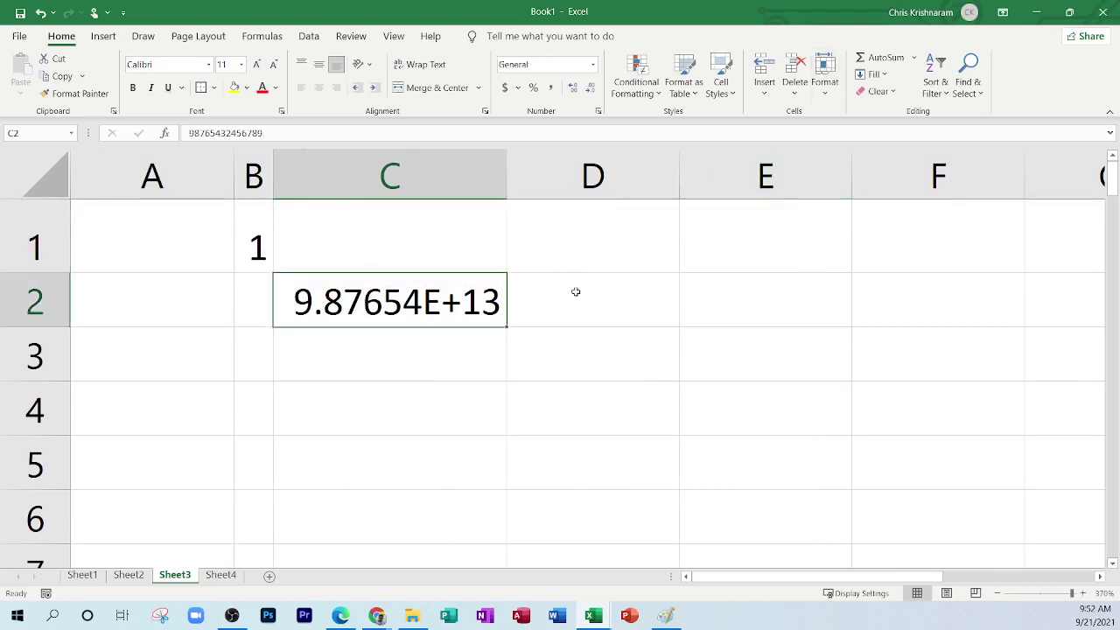
Step: Widen column C, undo it, then widen column C further
drag(507, 176, 621, 176)
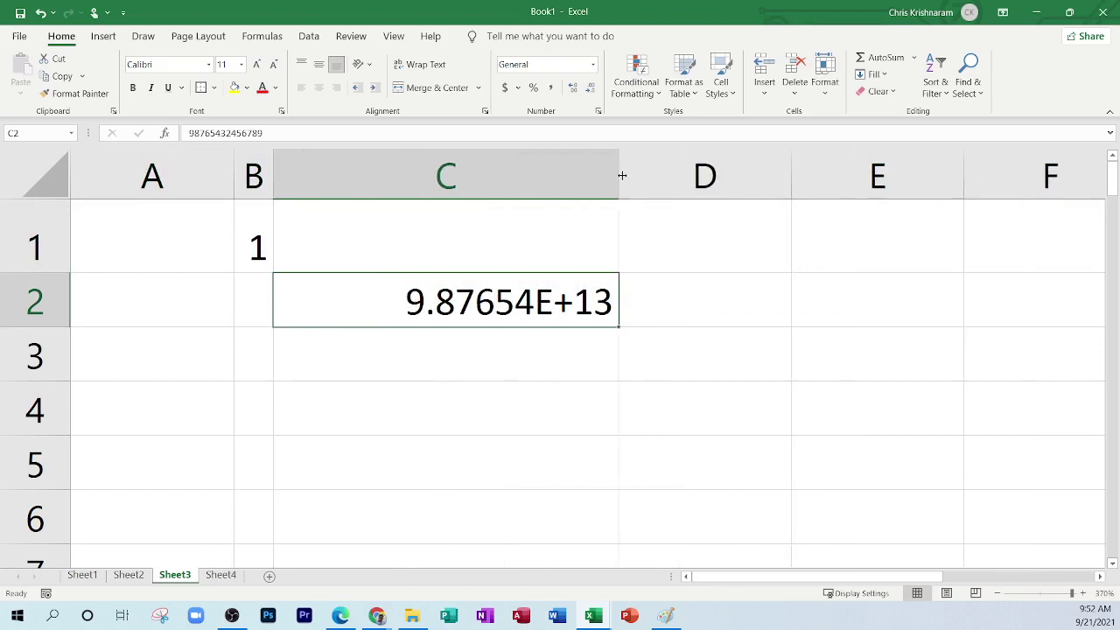
key(ctrl+z)
drag(506, 176, 737, 184)
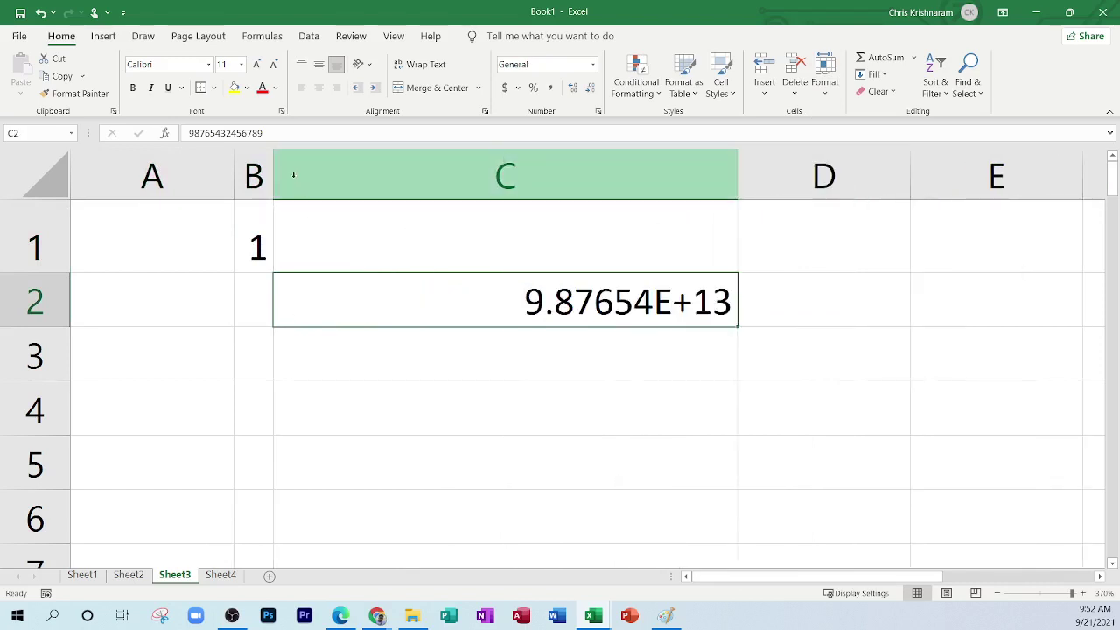
Step: Look at the Format menu's Hide & Unhide options without changes, then bring up the PDF notes
click(824, 70)
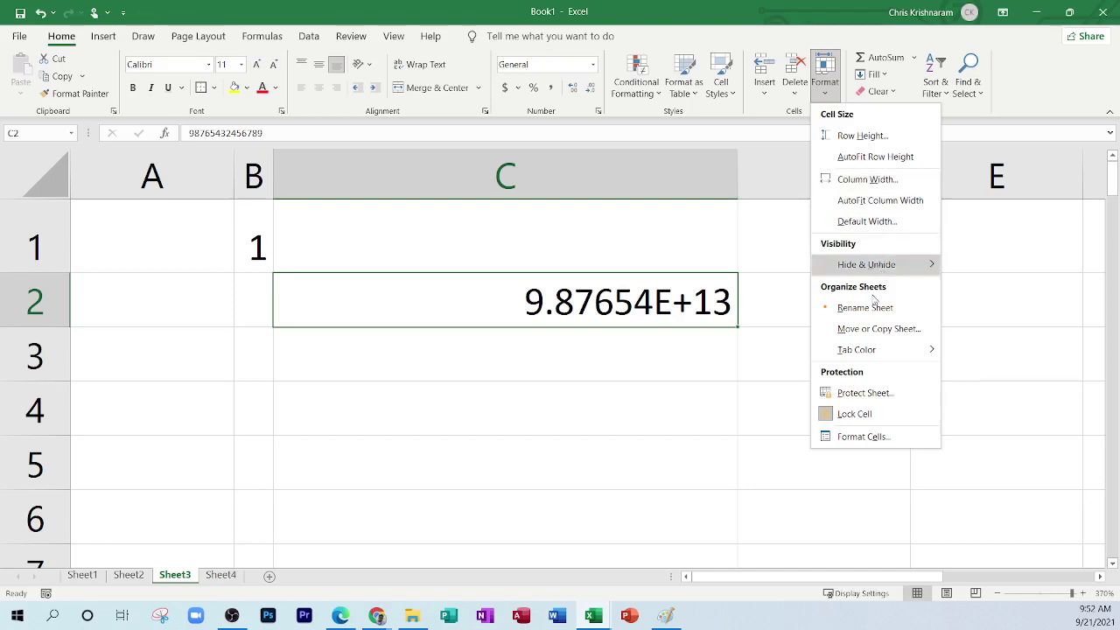
mouse_move(878, 277)
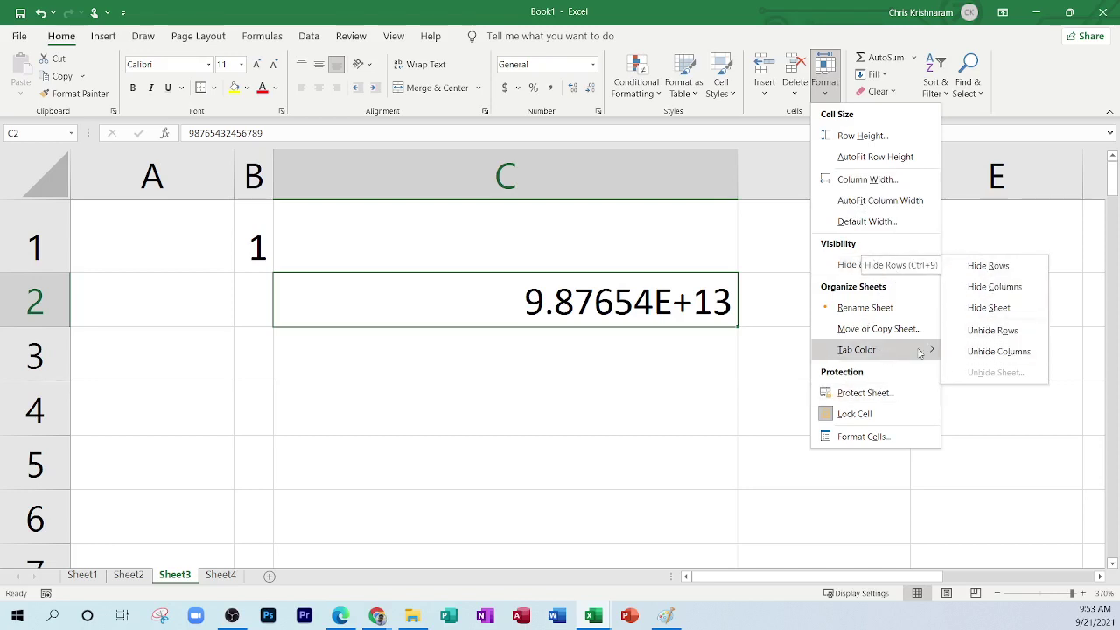
click(605, 403)
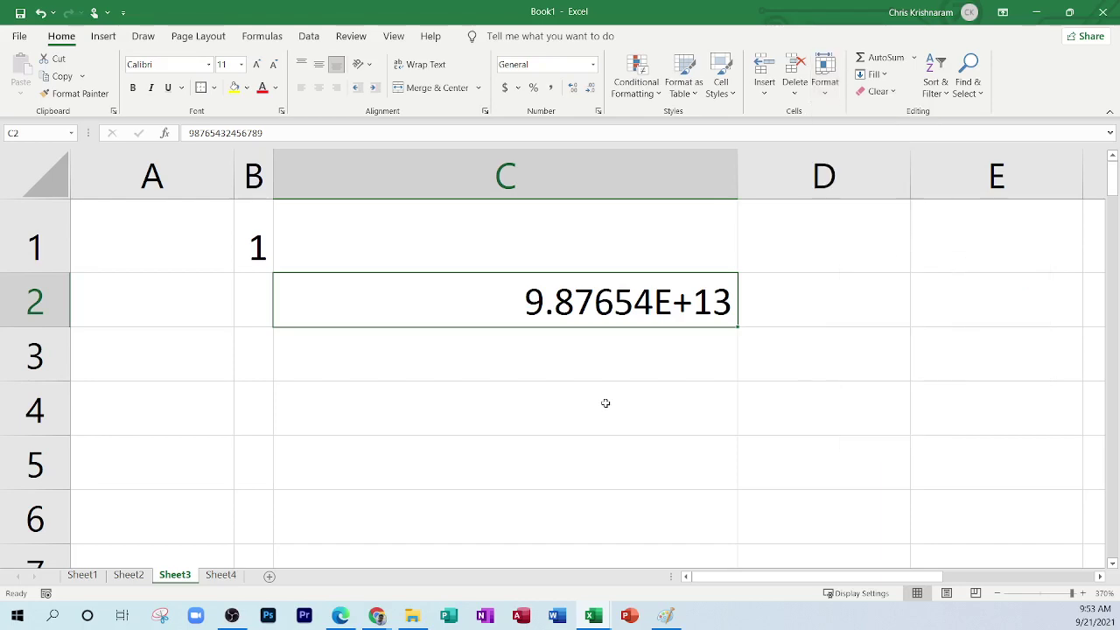
click(340, 615)
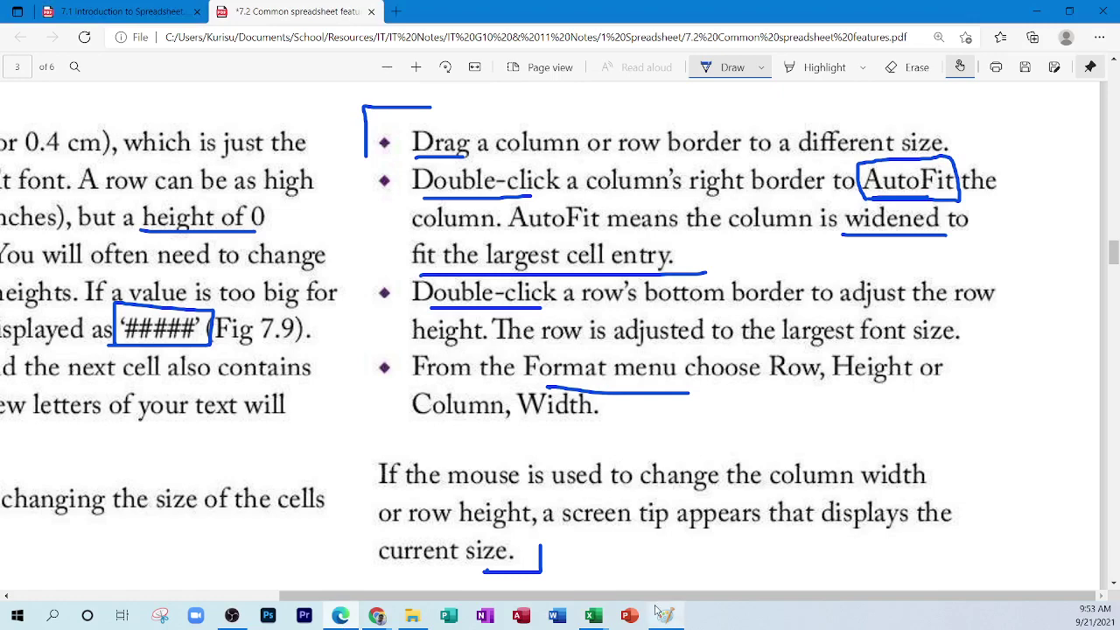
Step: Scroll the PDF to the 'Column widths and row heights' notes, then return to Book1 and select C1
drag(650, 596, 479, 575)
ctrl+scroll(728, 393, down, 3)
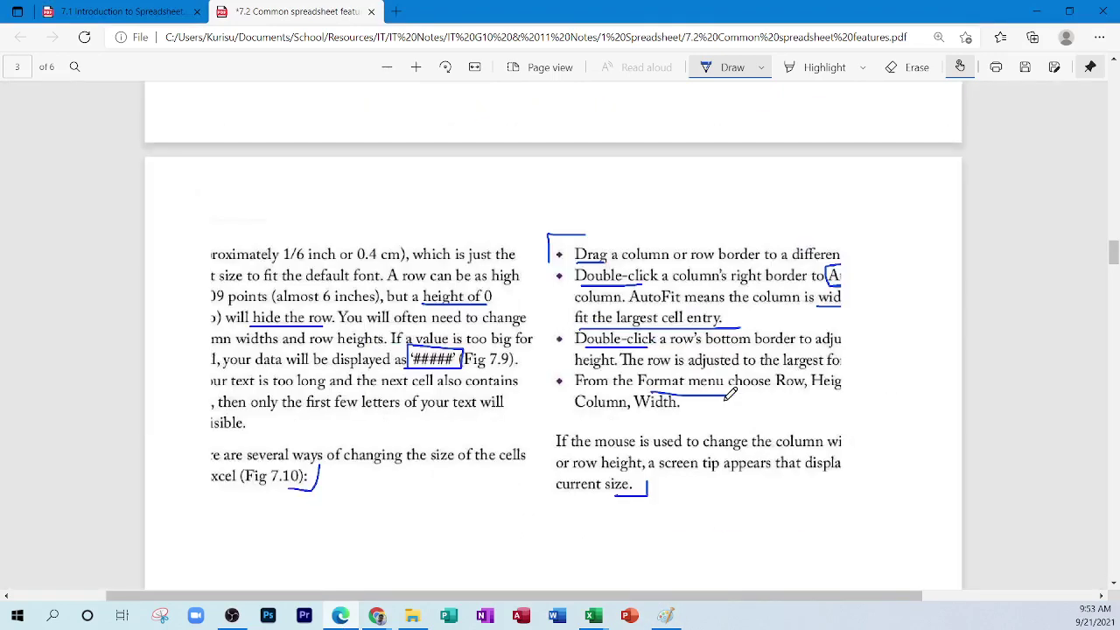
scroll(728, 396, up, 5)
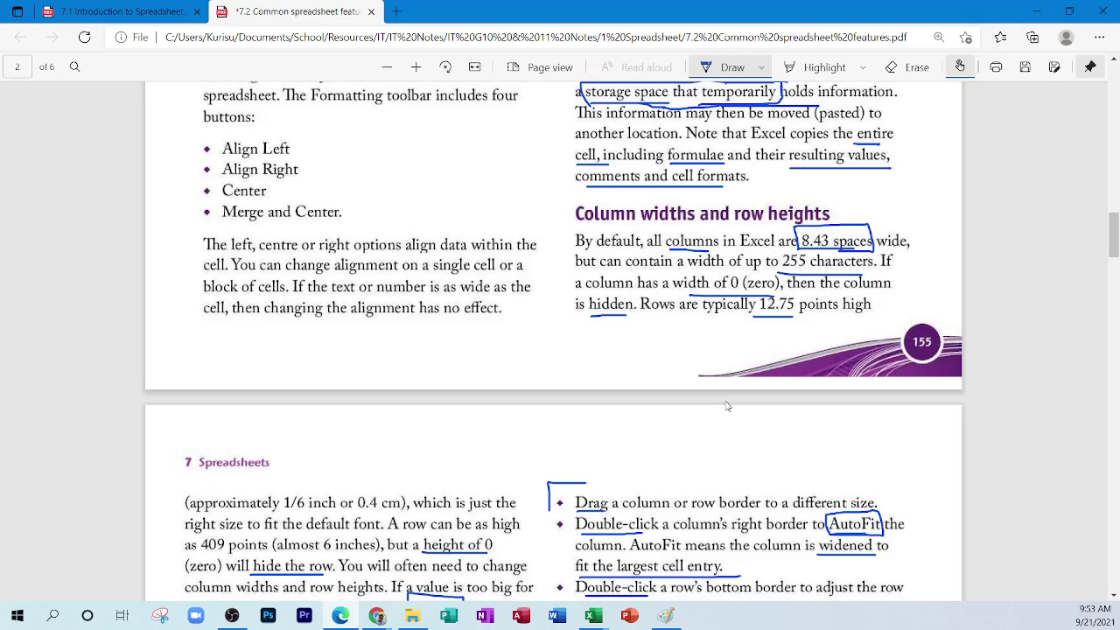
scroll(723, 421, up, 3)
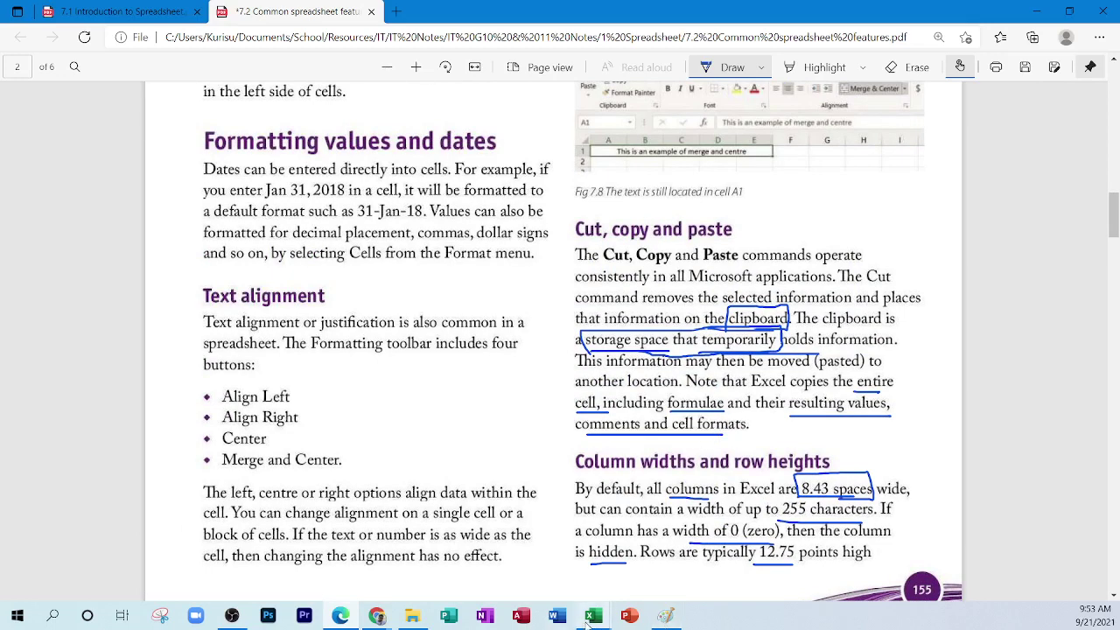
mouse_move(588, 621)
click(606, 560)
click(582, 240)
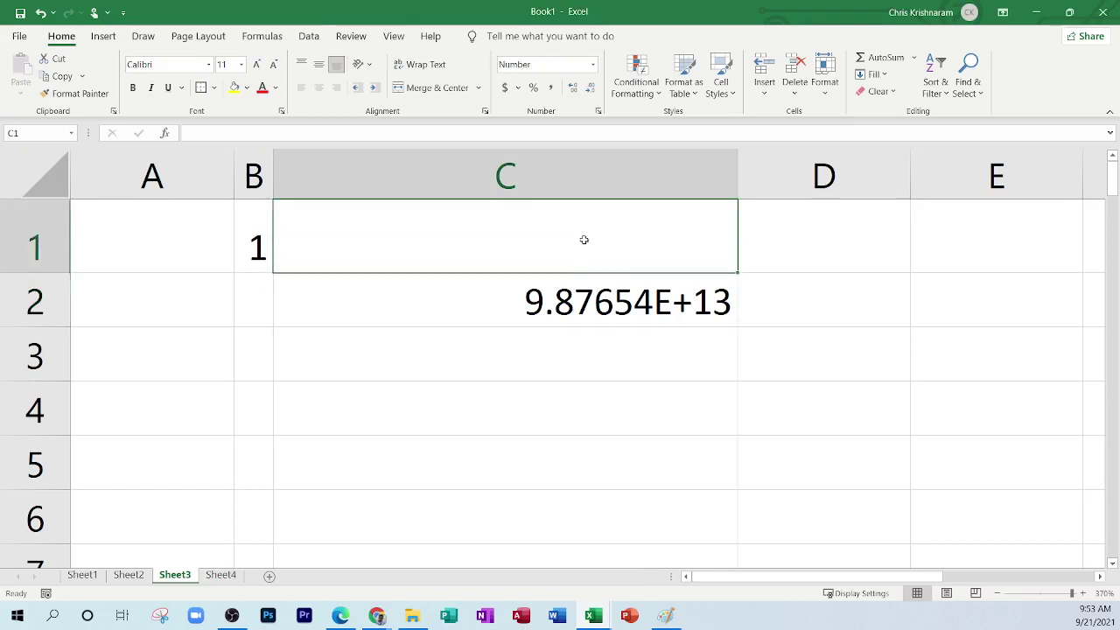
Step: Narrow column C slightly while keeping 9.87654E+13 fully visible in C2
click(573, 308)
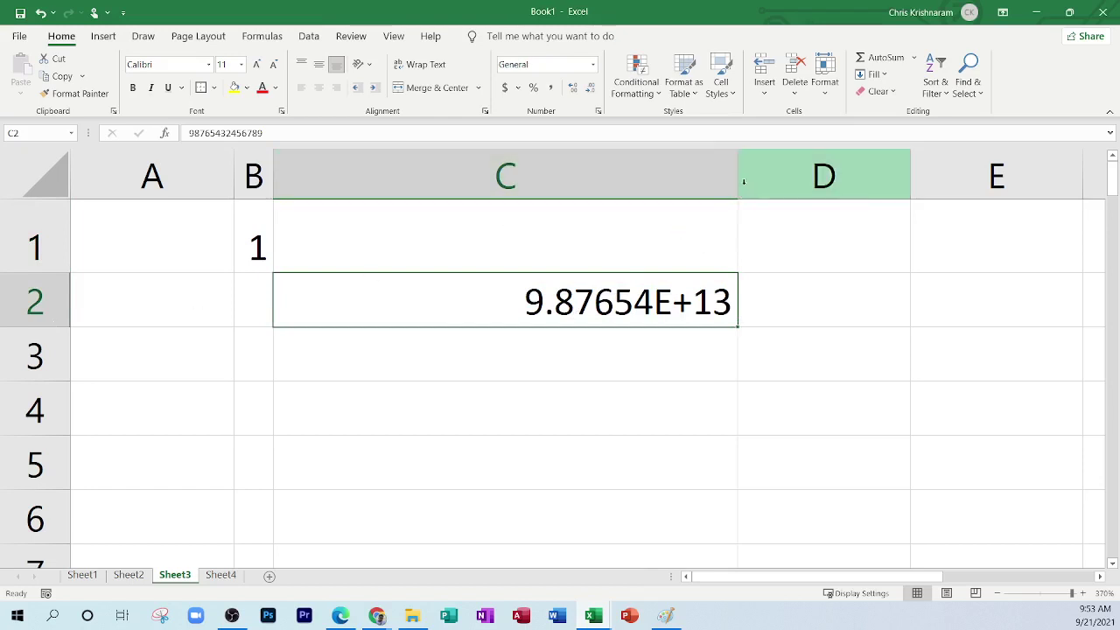
drag(739, 181, 691, 177)
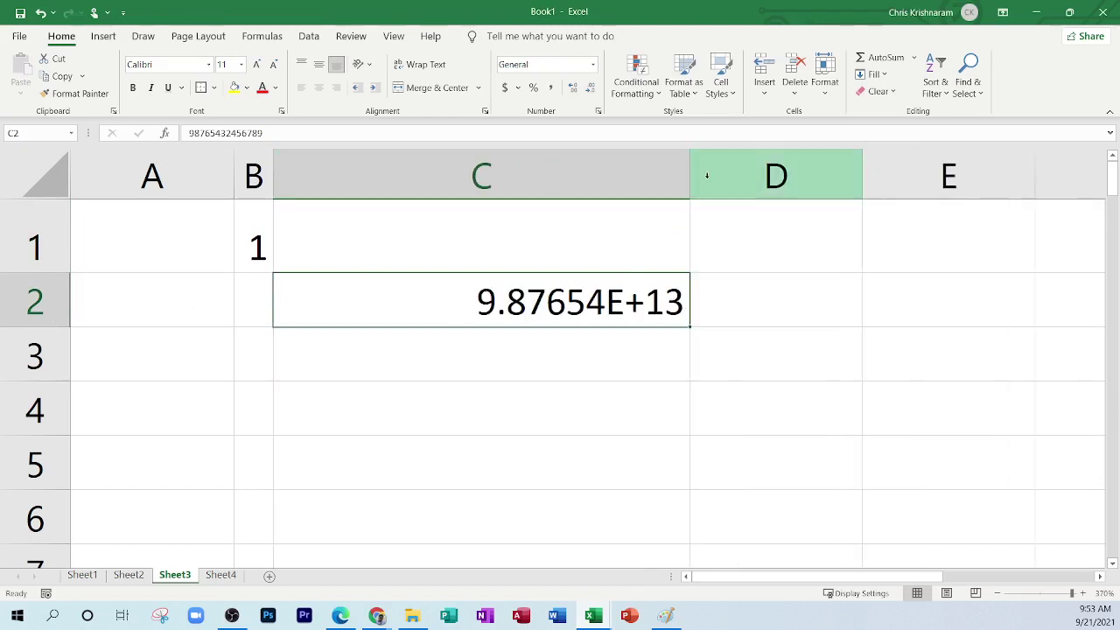
click(825, 75)
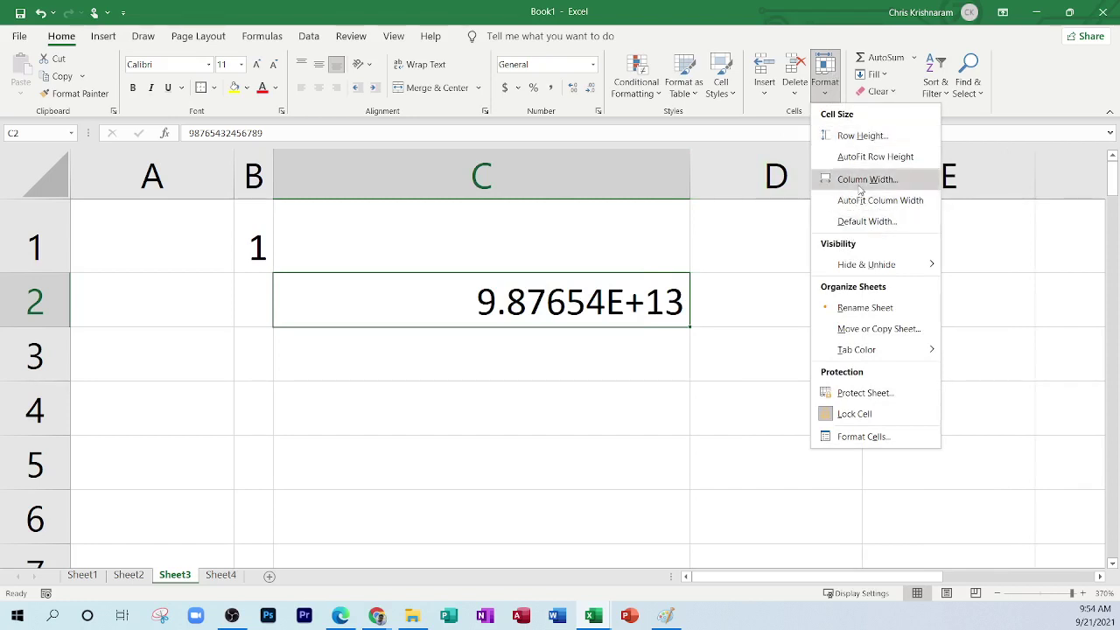
click(506, 370)
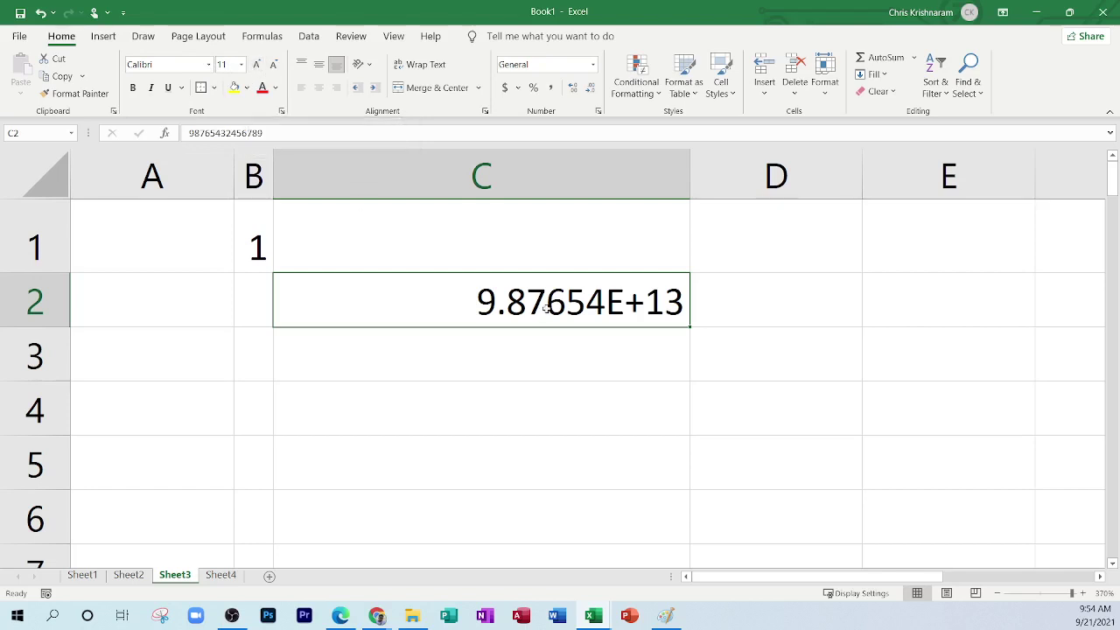
mouse_move(545, 307)
mouse_down()
mouse_move(544, 249)
mouse_move(544, 306)
mouse_up()
key(ctrl+shift+u)
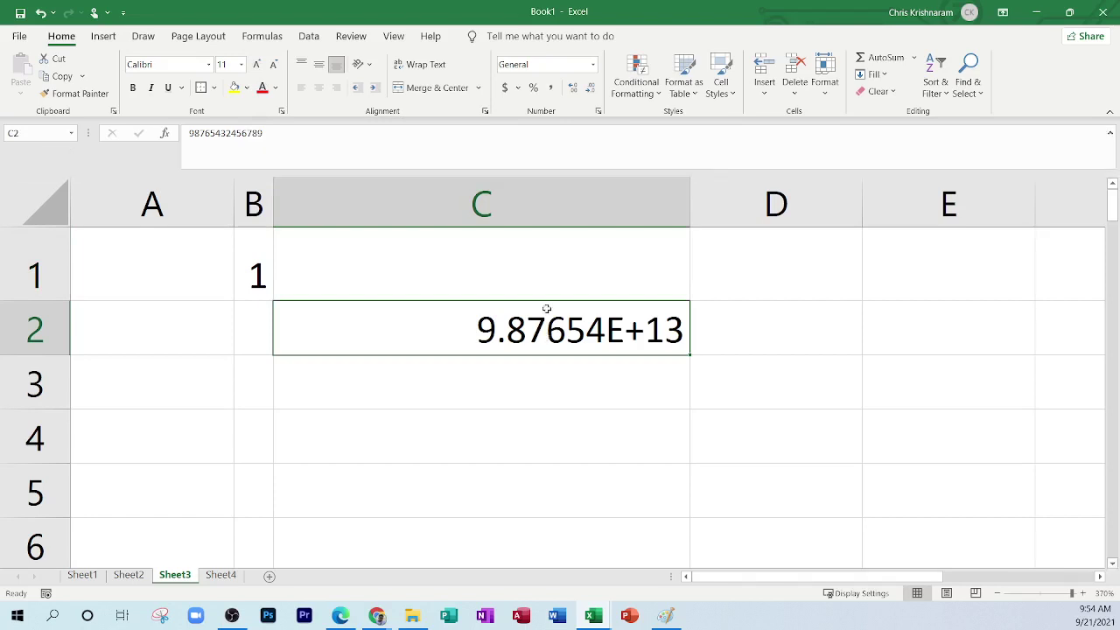
key(ctrl+shift+u)
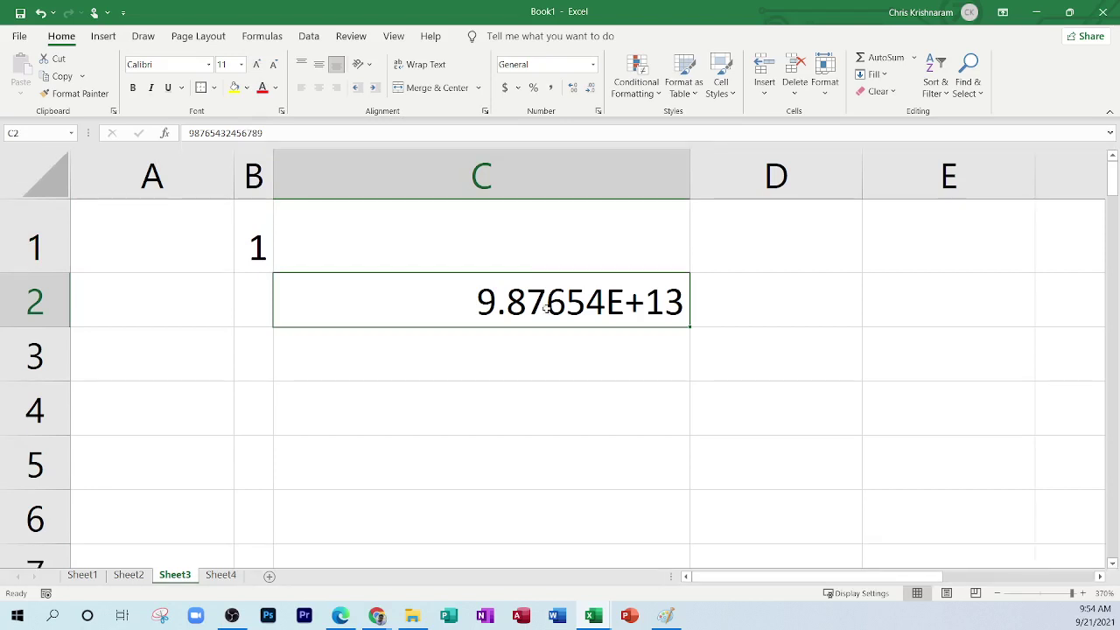
click(495, 230)
click(525, 317)
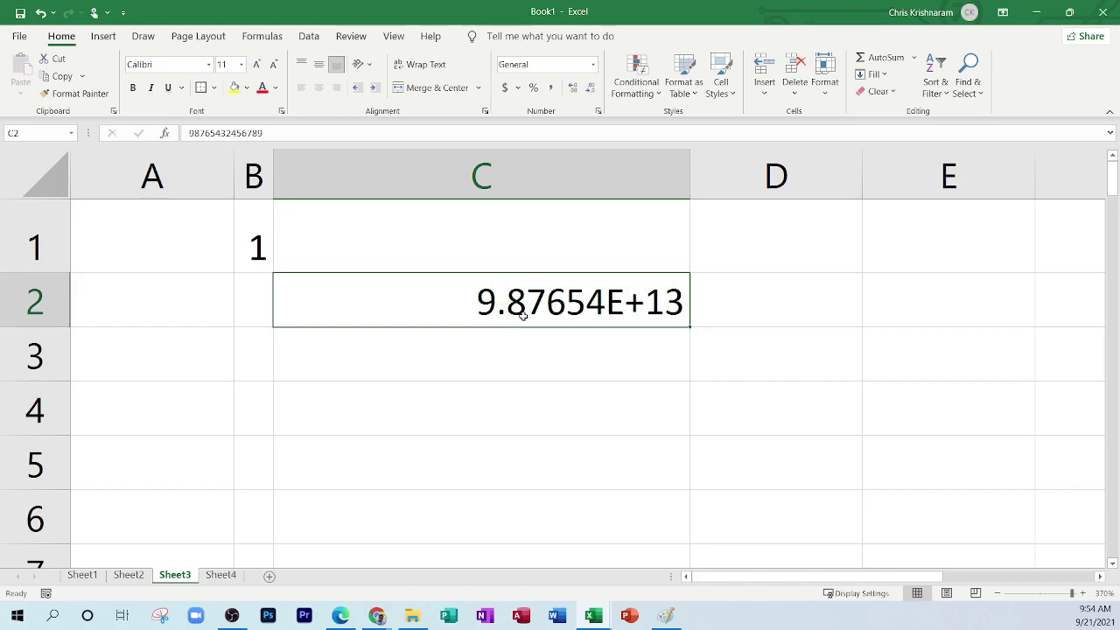
Step: Cancel the Insert cells dialog and undo the stray plus entry, restoring C2's number
key(ctrl+shift+plus)
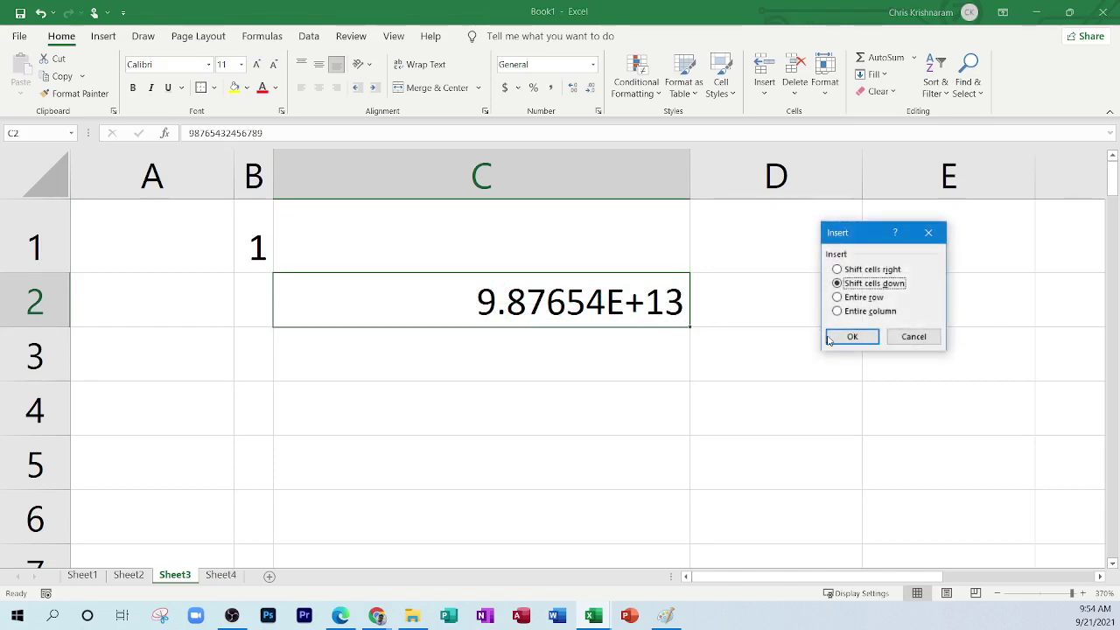
click(913, 336)
text(+)
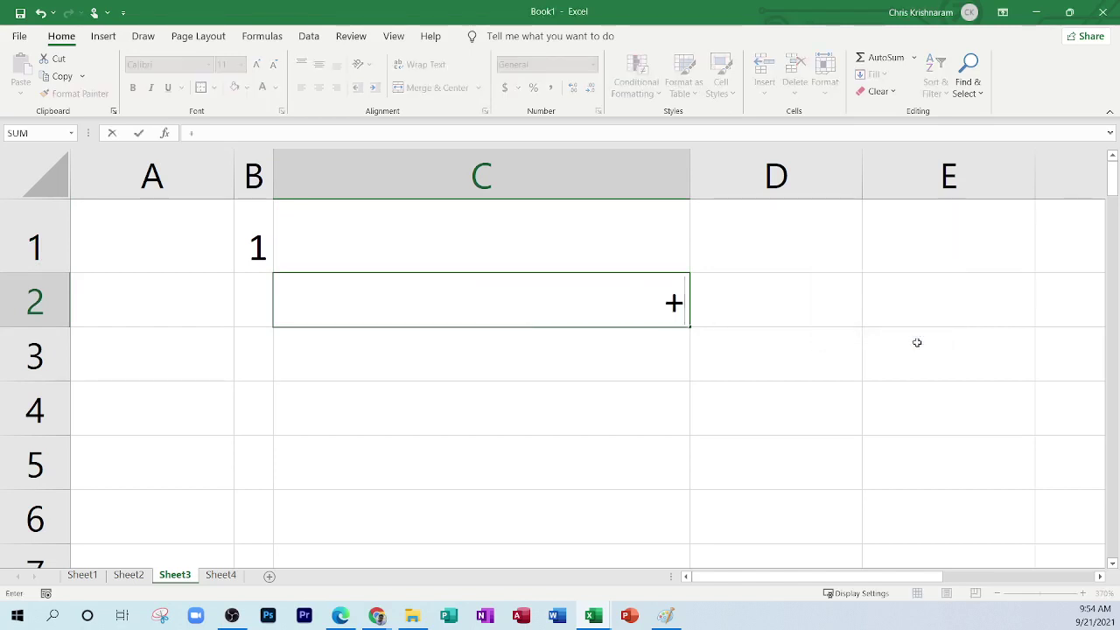
key(Escape)
key(ctrl+z)
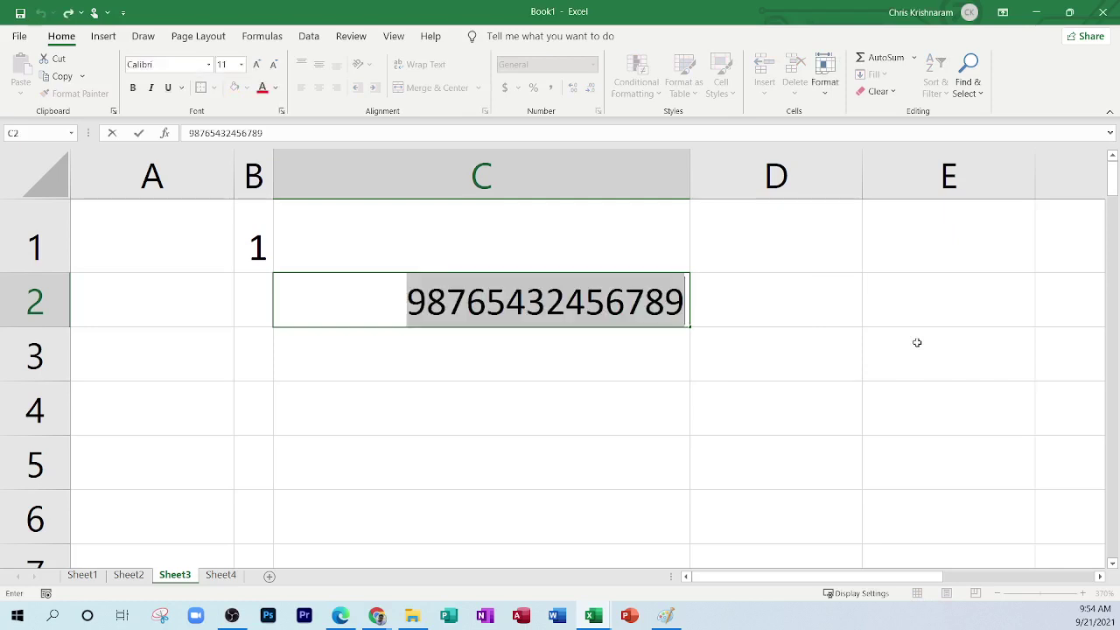
Step: Reselect C2 and bring up the Home Format cell-size options
click(840, 342)
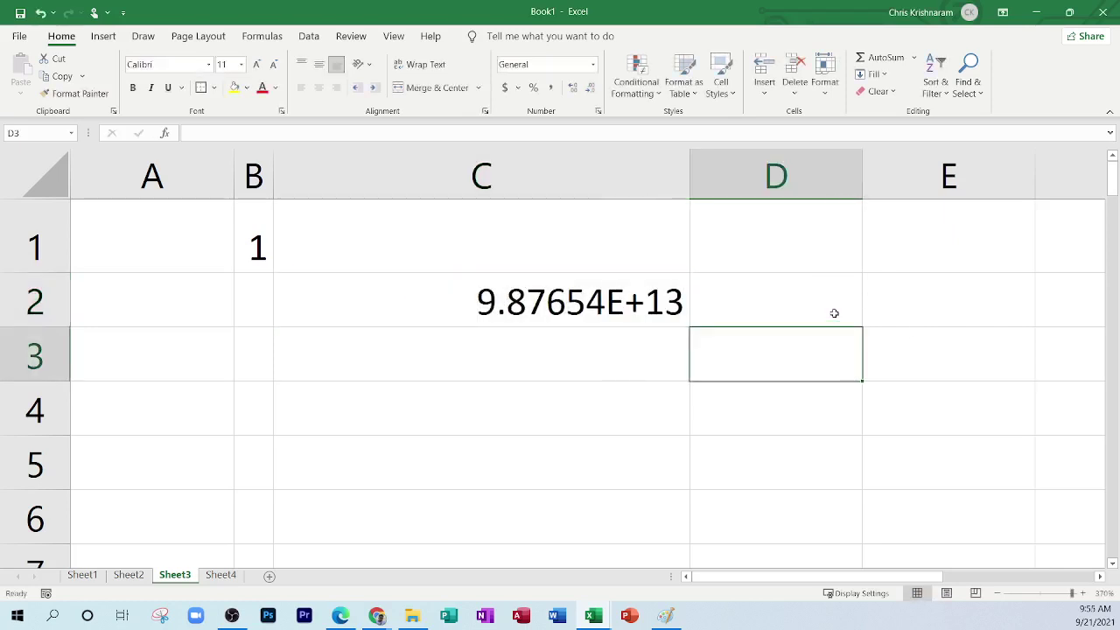
click(578, 263)
click(590, 315)
click(824, 74)
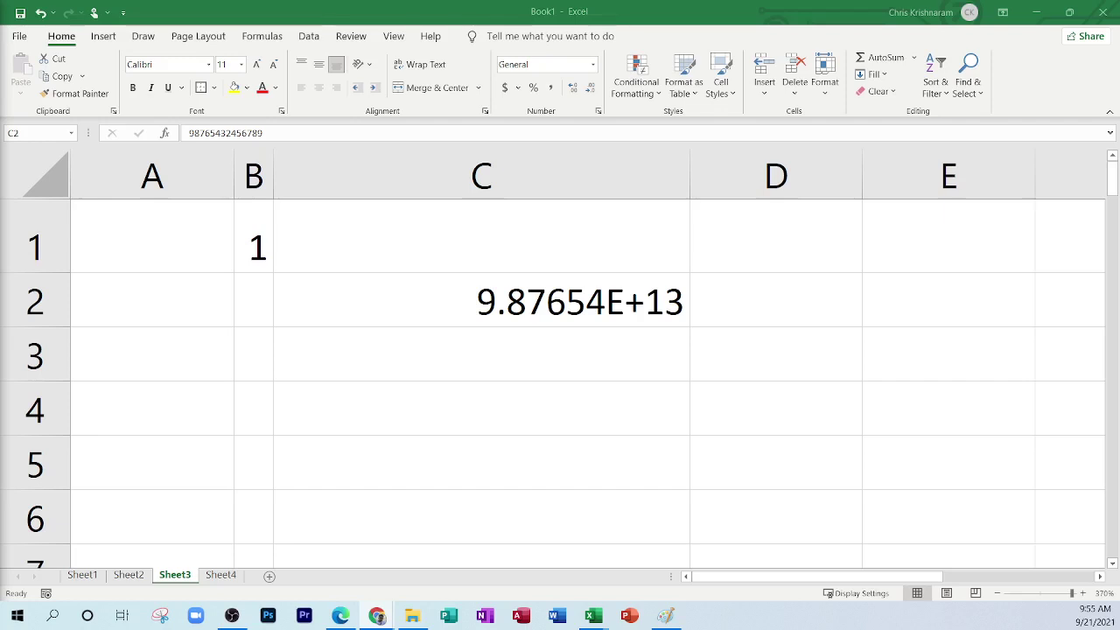
Step: Dismiss the Format options, select row 2, open and close Find and Replace, then start typing H
click(531, 298)
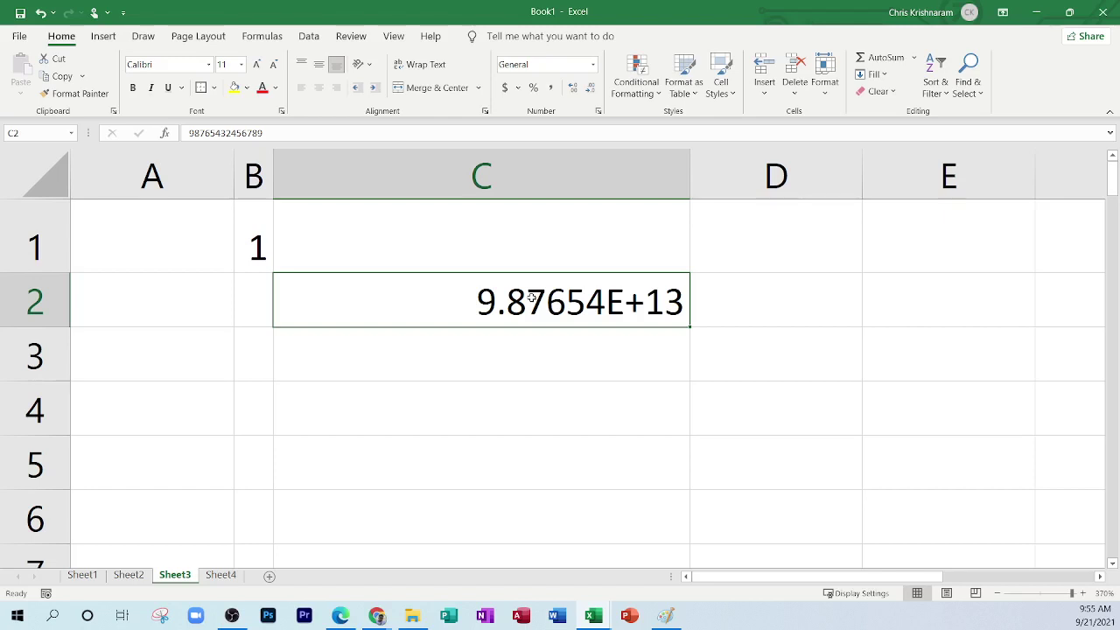
key(shift+space)
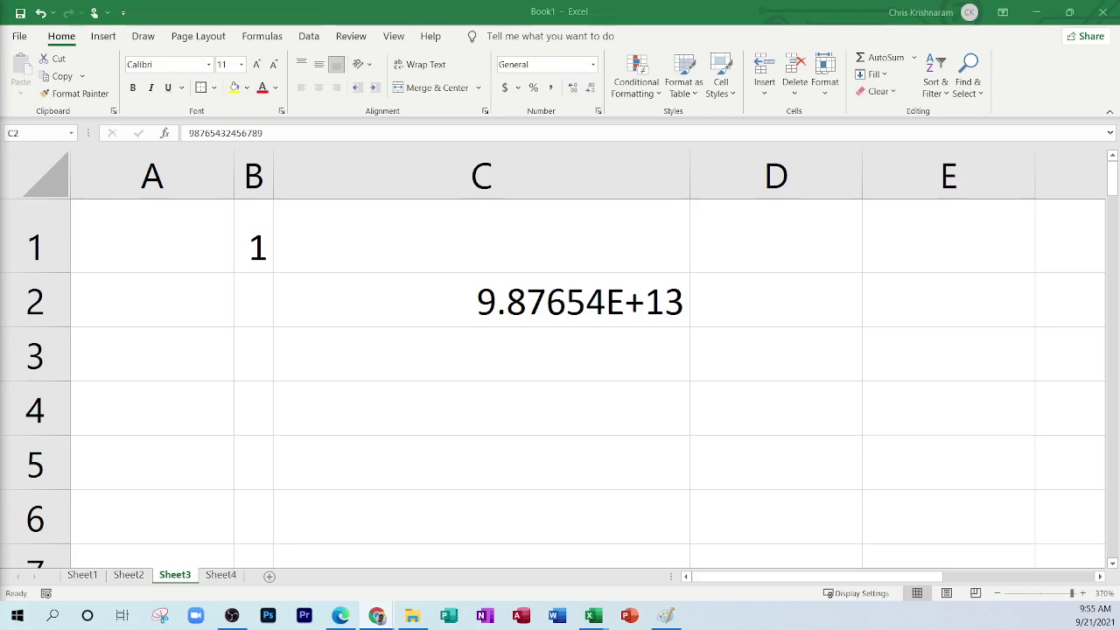
click(350, 295)
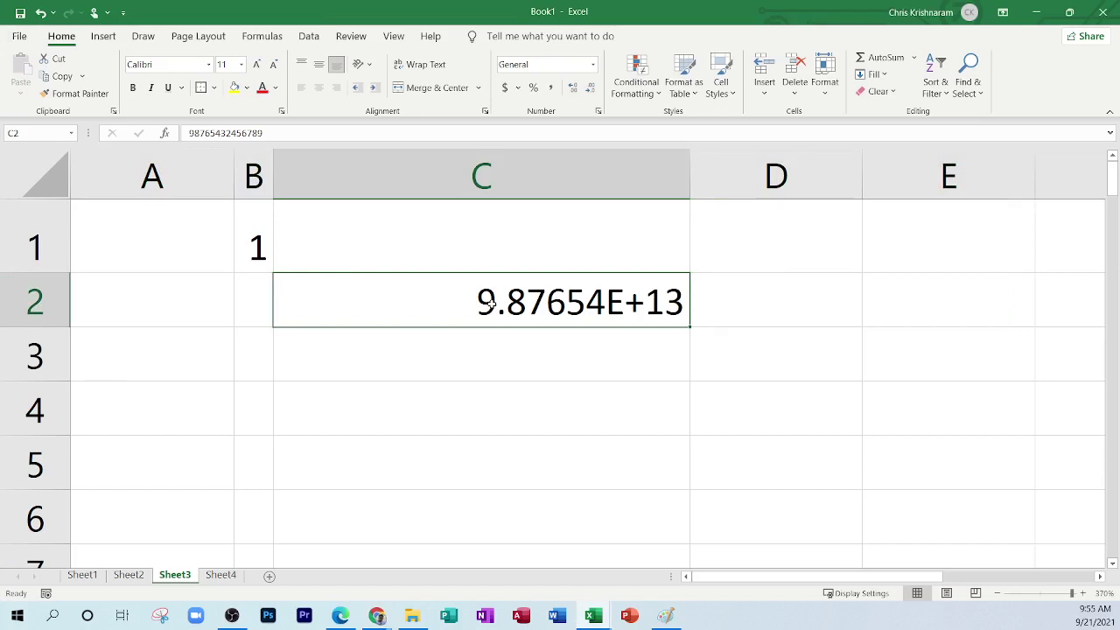
key(ctrl+h)
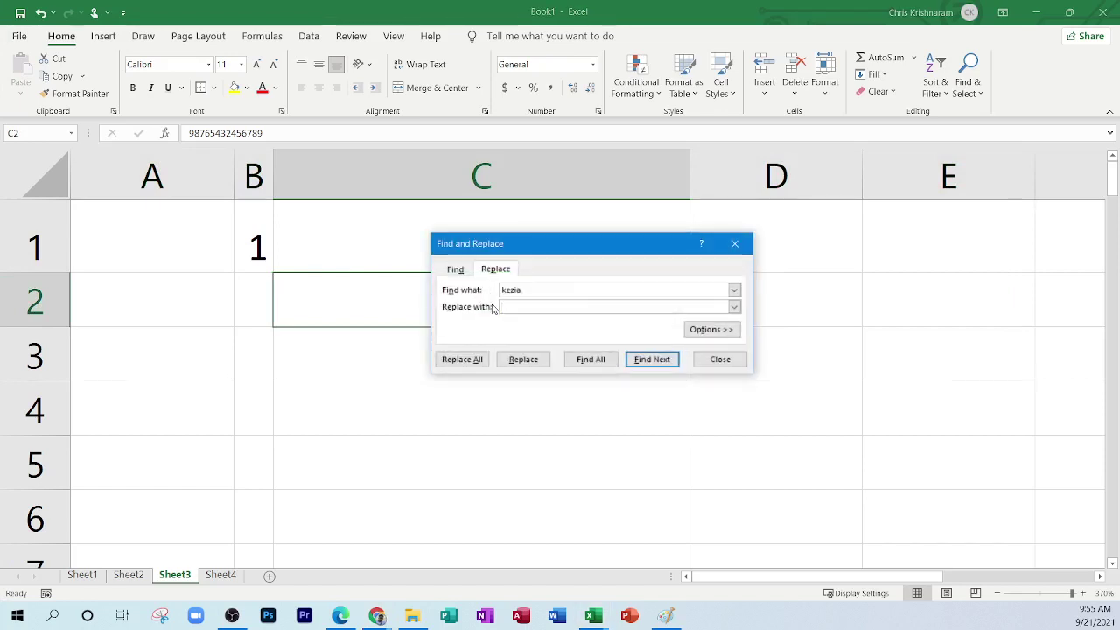
click(714, 361)
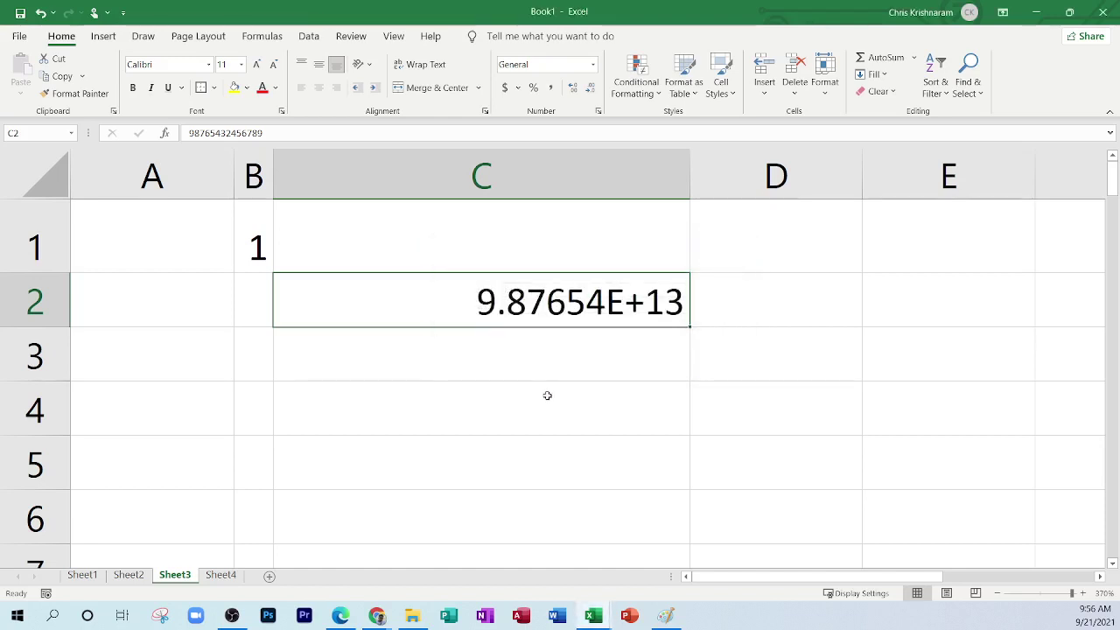
text(H)
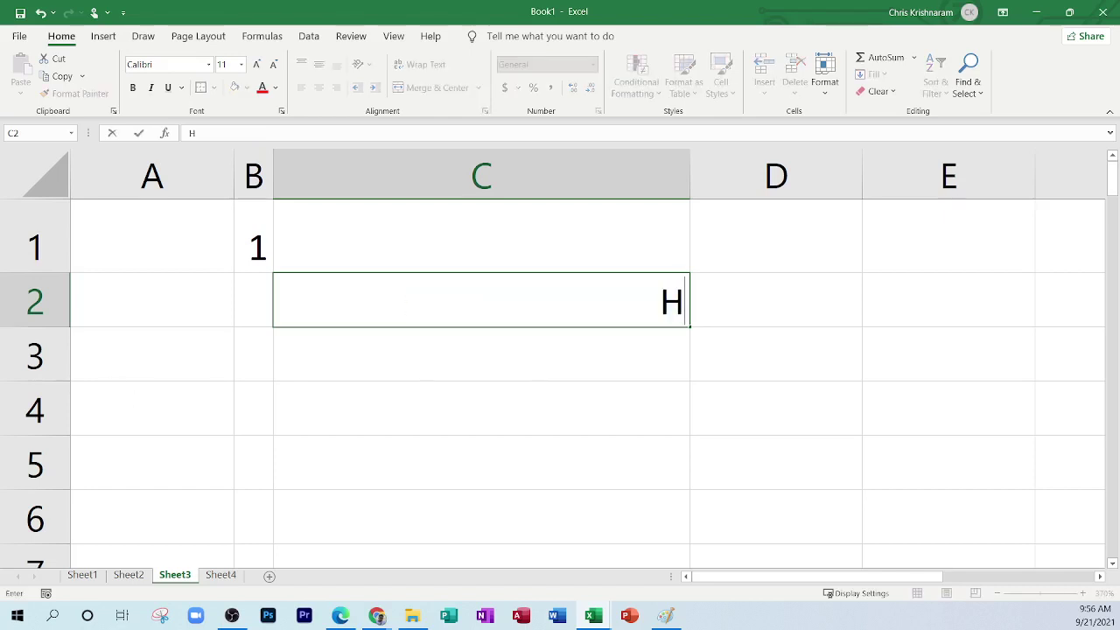
Step: Confirm H in C2, then open and dismiss the cell context menu
click(556, 320)
key(alt+o)
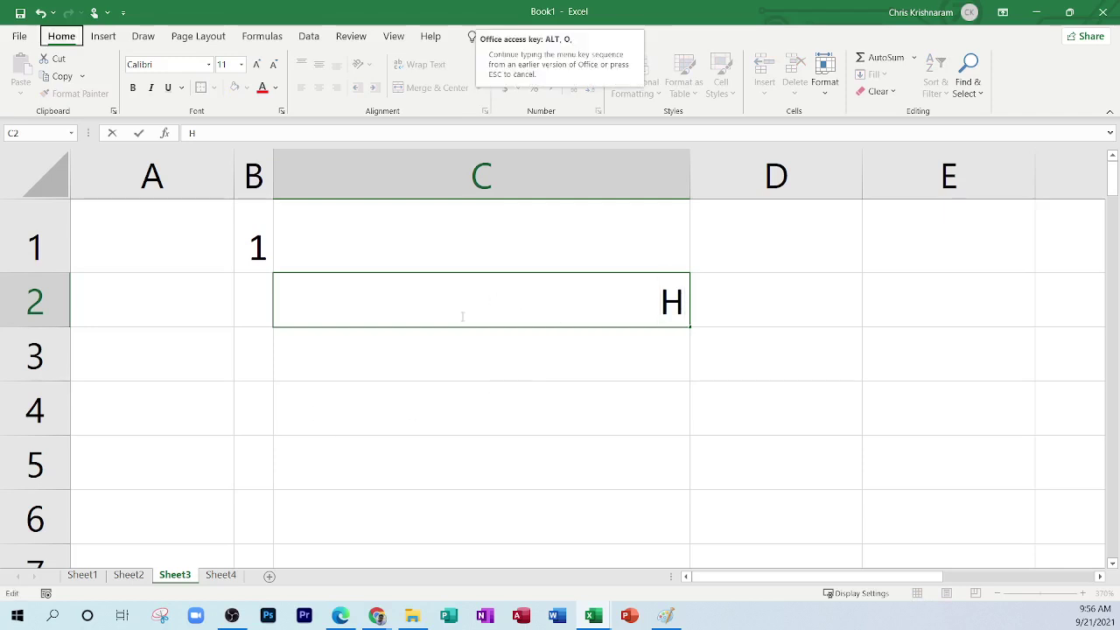
click(459, 365)
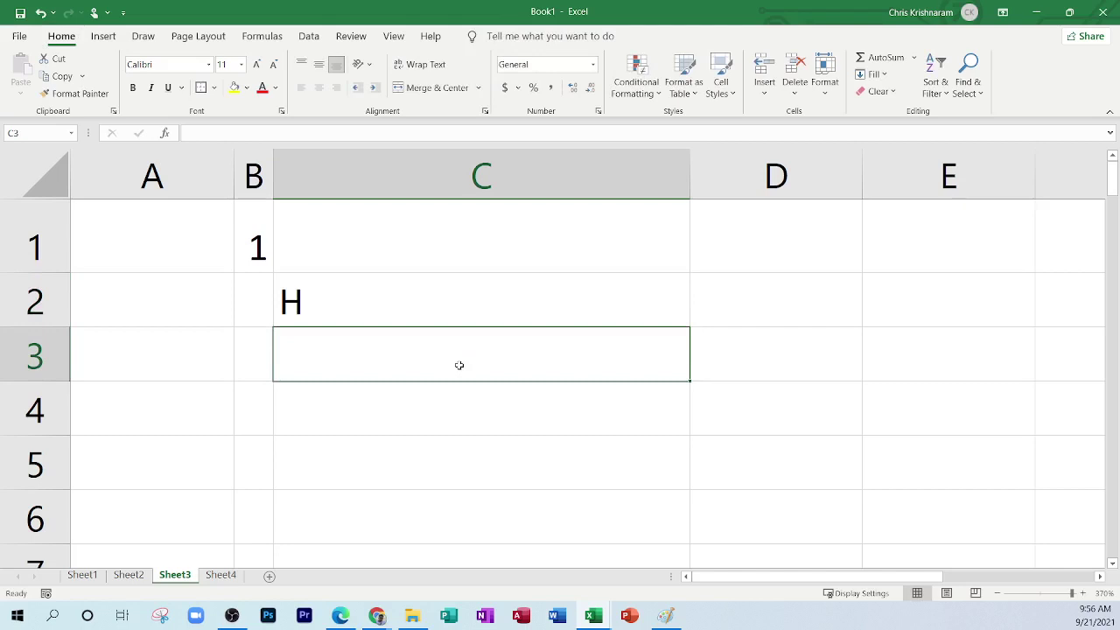
scroll(435, 371, down, 6)
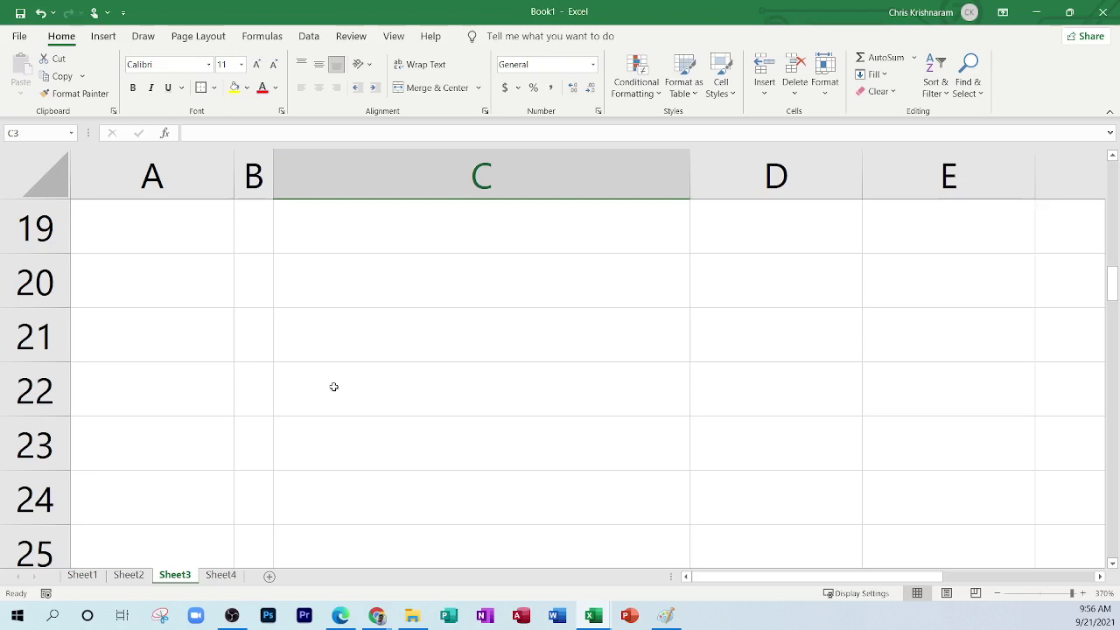
key(shift+F10)
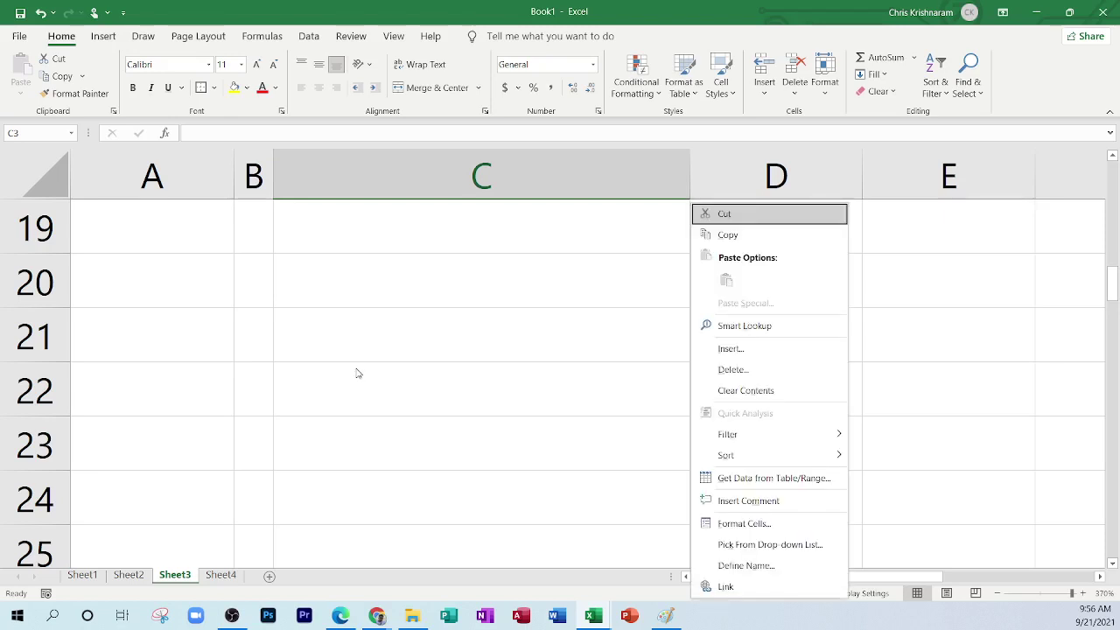
key(Escape)
scroll(355, 369, up, 6)
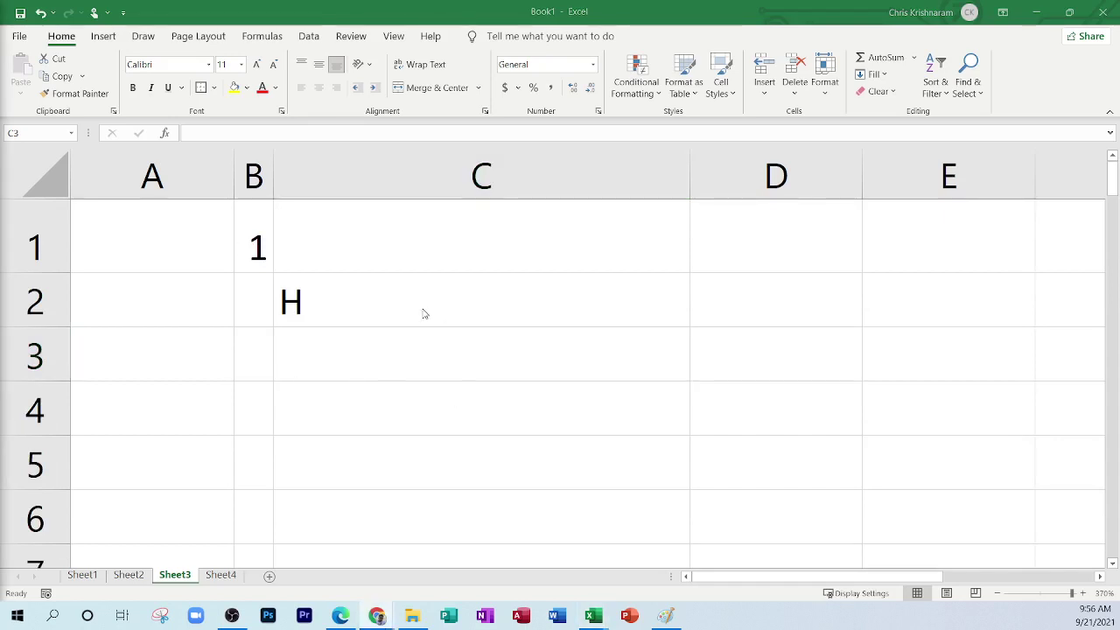
Step: Toggle bold on and off for the H in C2, leaving it regular weight
click(359, 290)
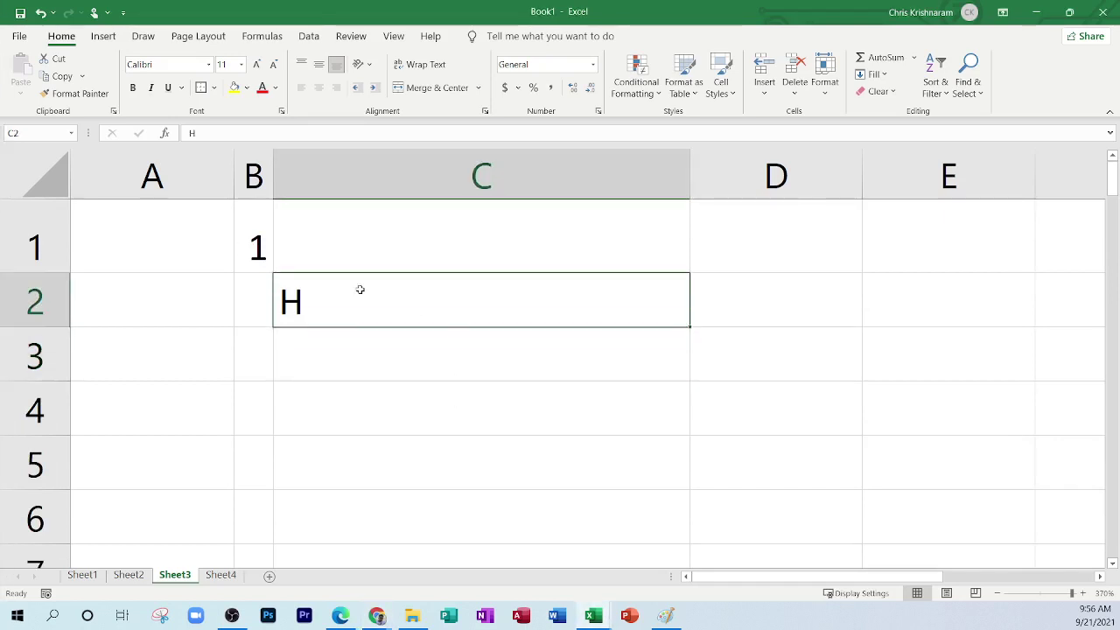
key(ctrl+b)
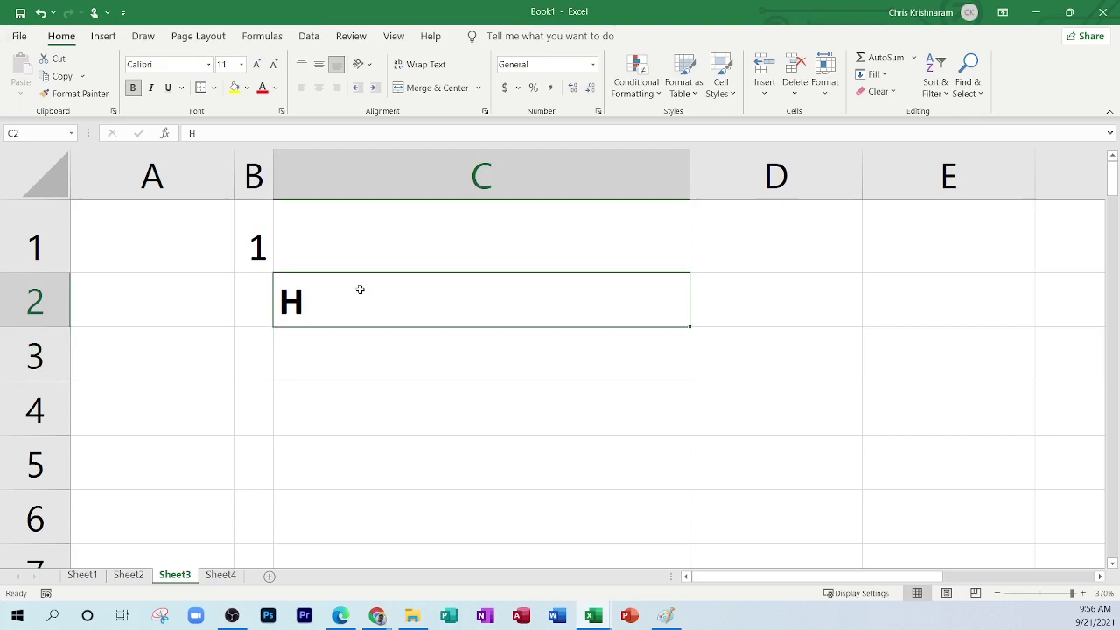
key(ctrl+b)
key(ctrl+b)
key(ctrl+b)
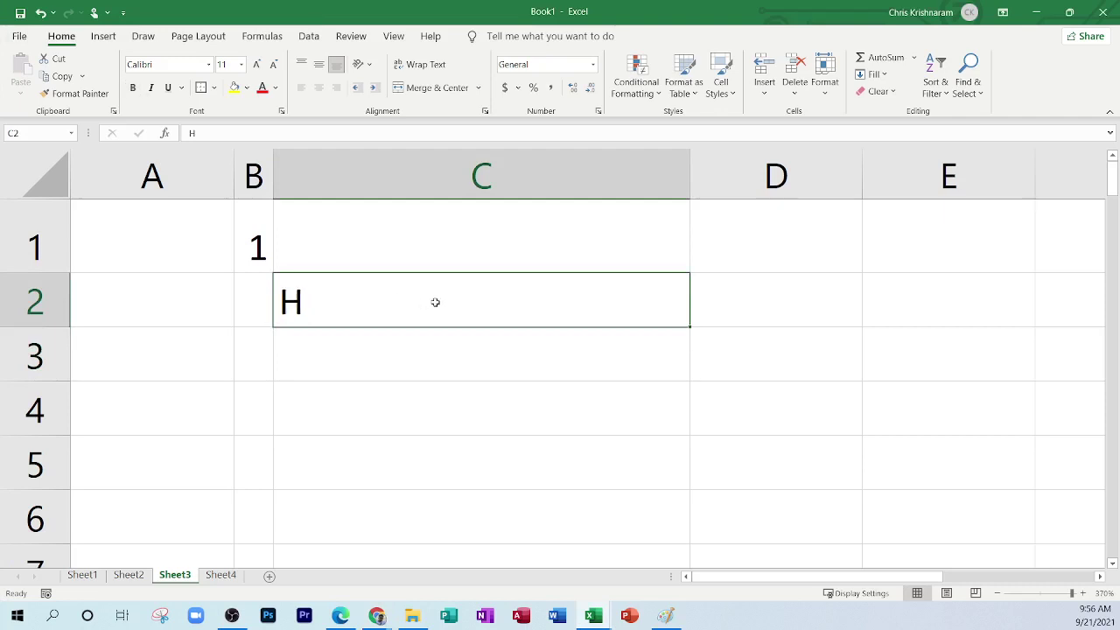
key(Up)
key(Down)
Step: Switch to the textbook PDF, scroll to page 155's Cut, copy and paste section, and zoom in
click(340, 615)
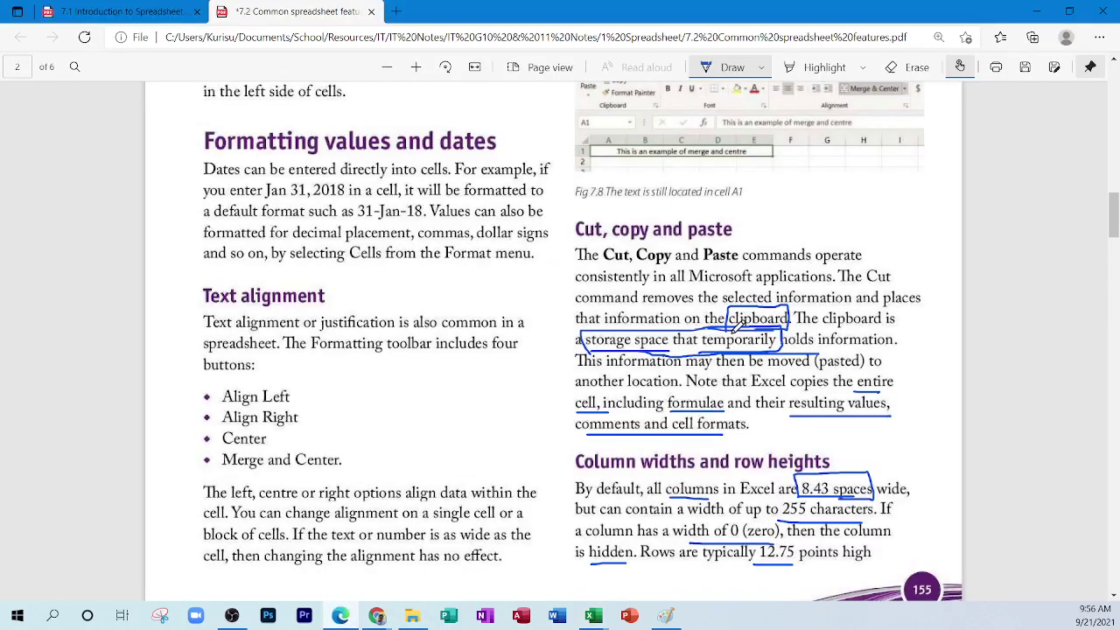
scroll(740, 324, down, 1)
scroll(739, 324, up, 3)
scroll(736, 325, down, 12)
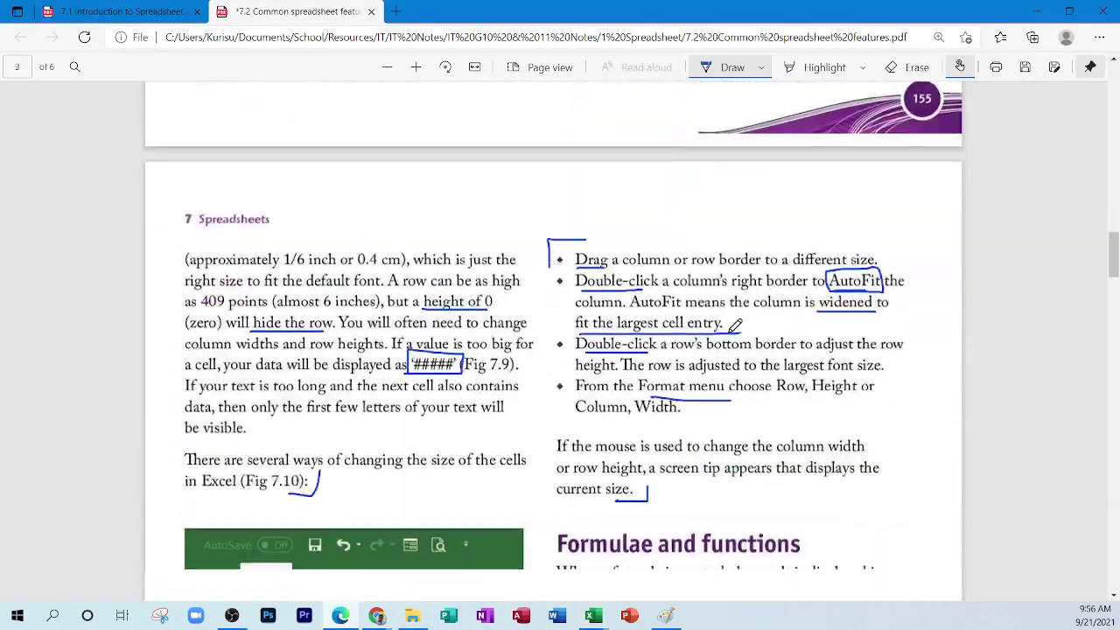
scroll(734, 325, down, 3)
scroll(733, 322, up, 3)
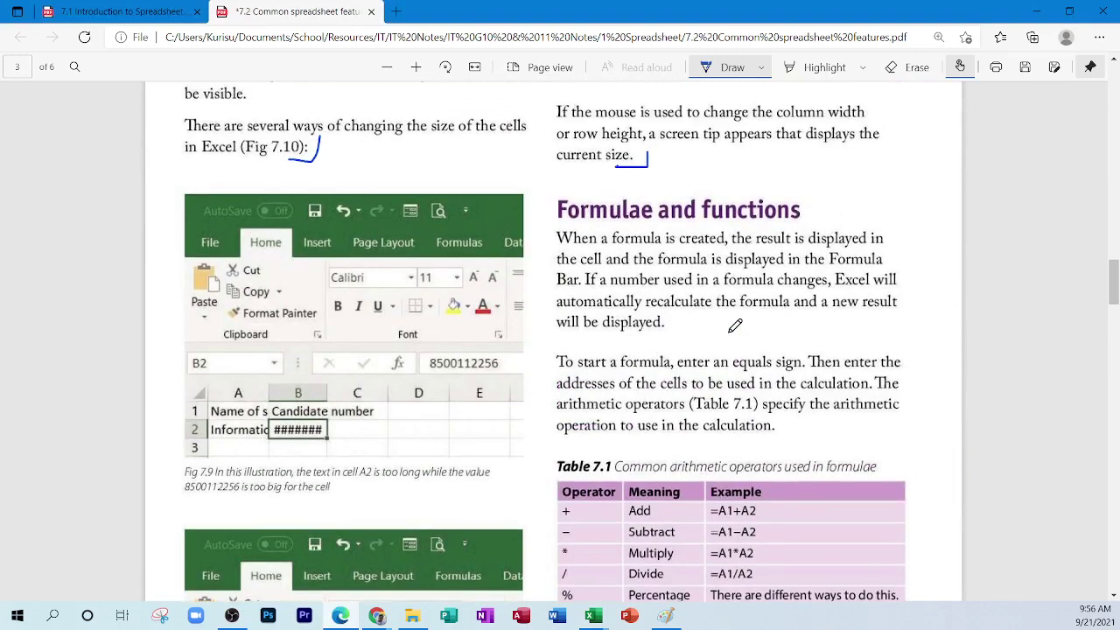
scroll(736, 323, down, 1)
scroll(736, 325, down, 9)
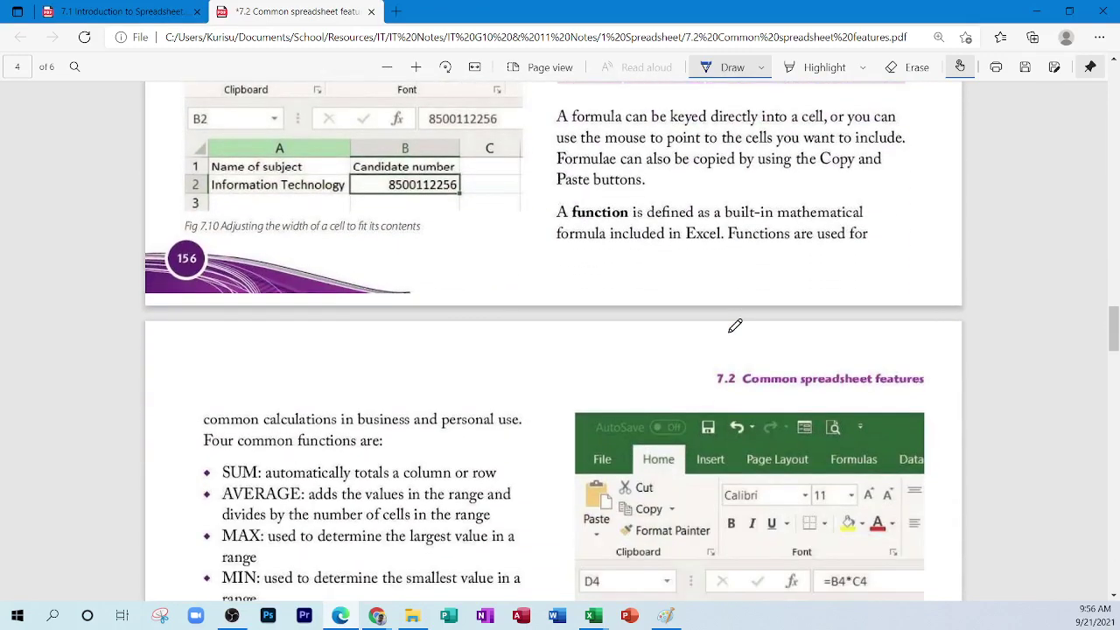
scroll(735, 325, down, 1)
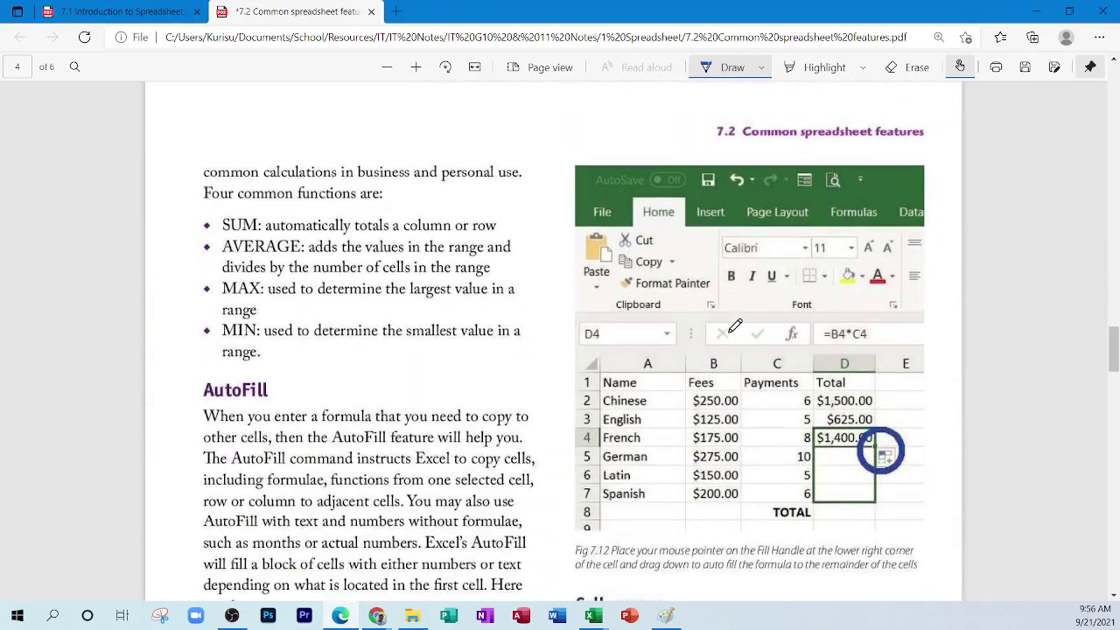
scroll(735, 326, up, 10)
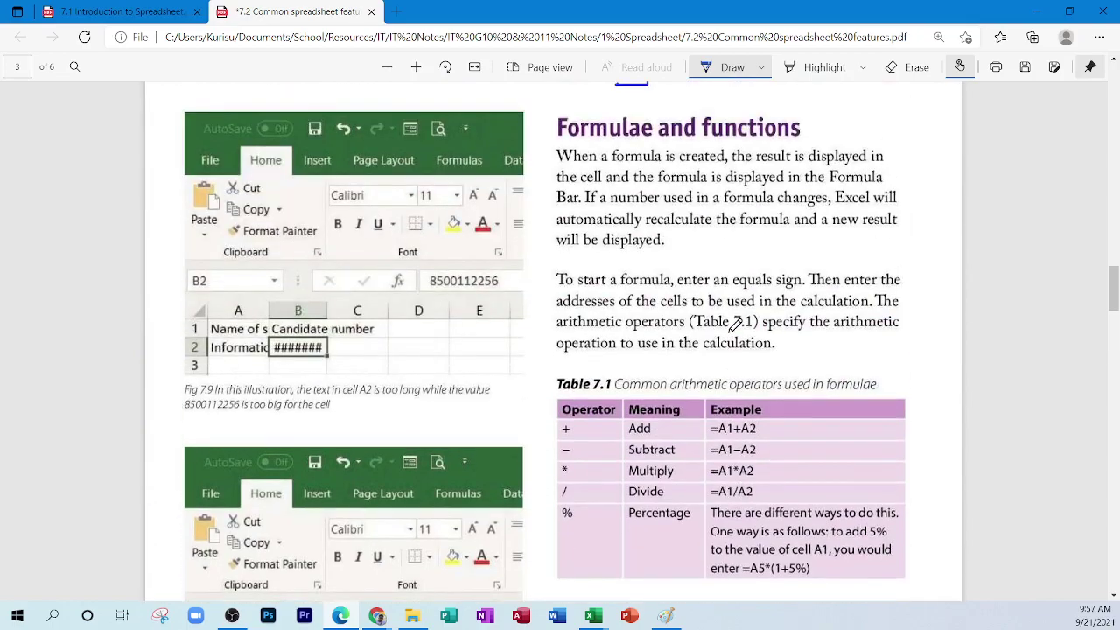
scroll(737, 323, down, 7)
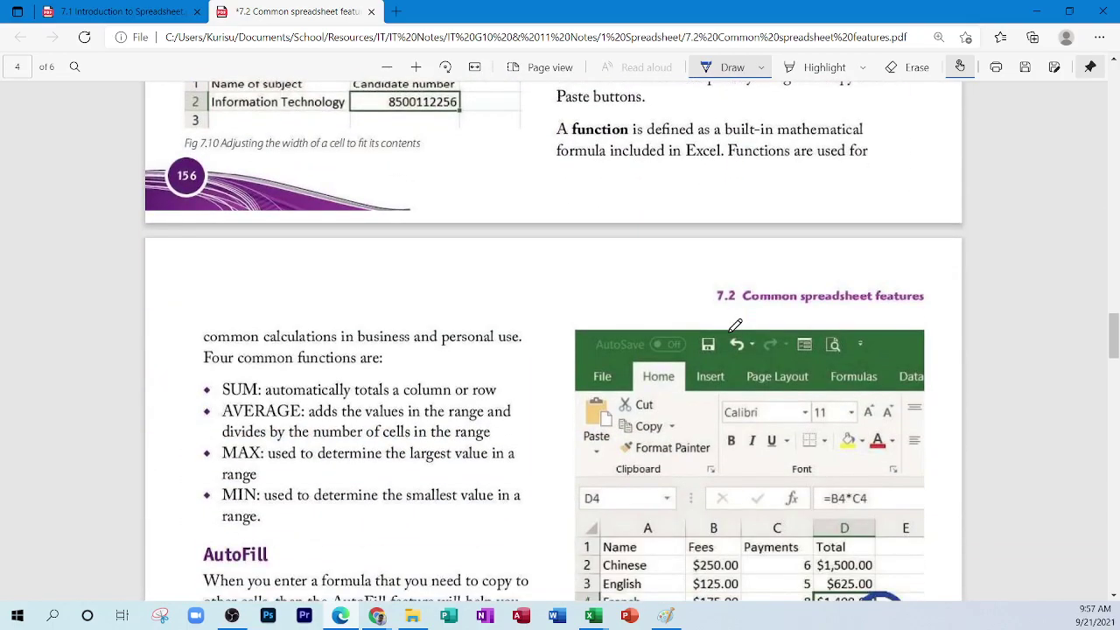
scroll(735, 325, down, 5)
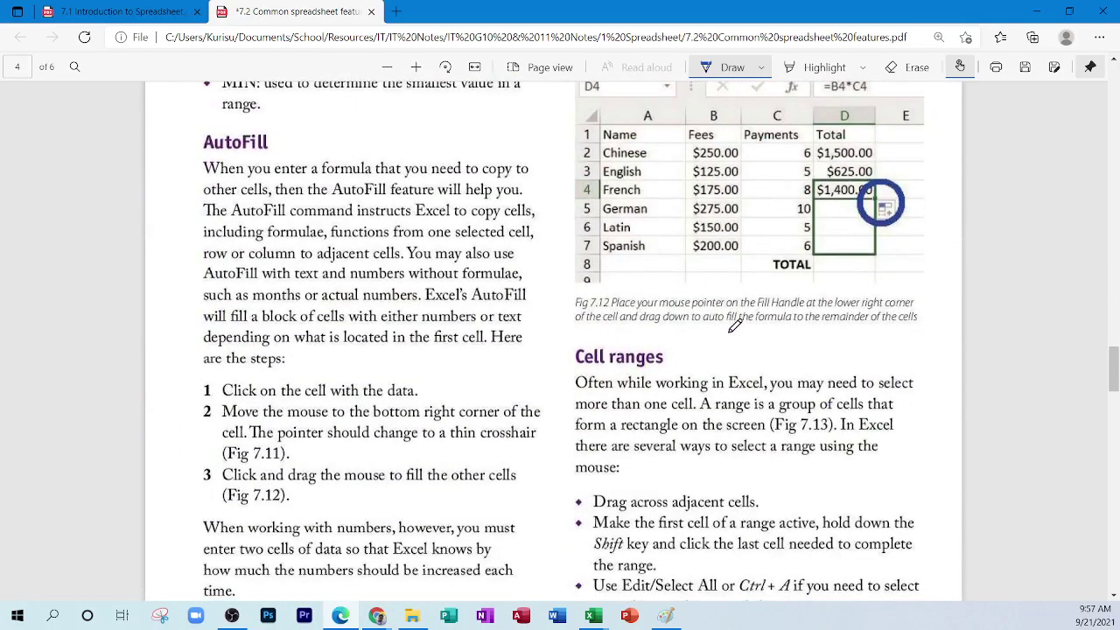
scroll(735, 326, down, 5)
scroll(735, 333, down, 3)
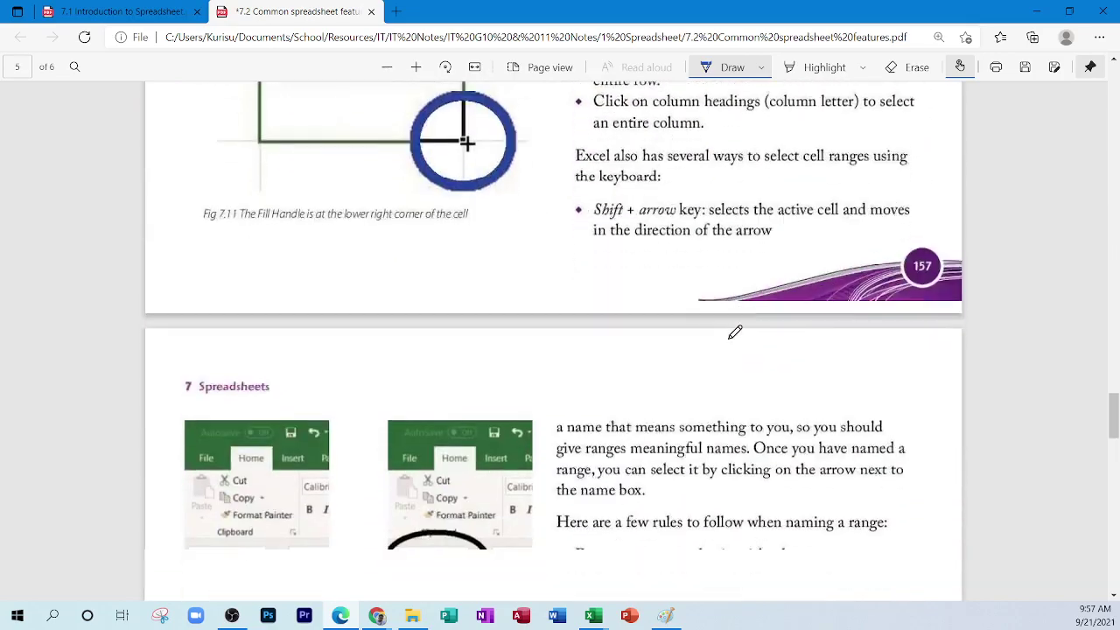
scroll(735, 333, up, 18)
scroll(733, 330, up, 8)
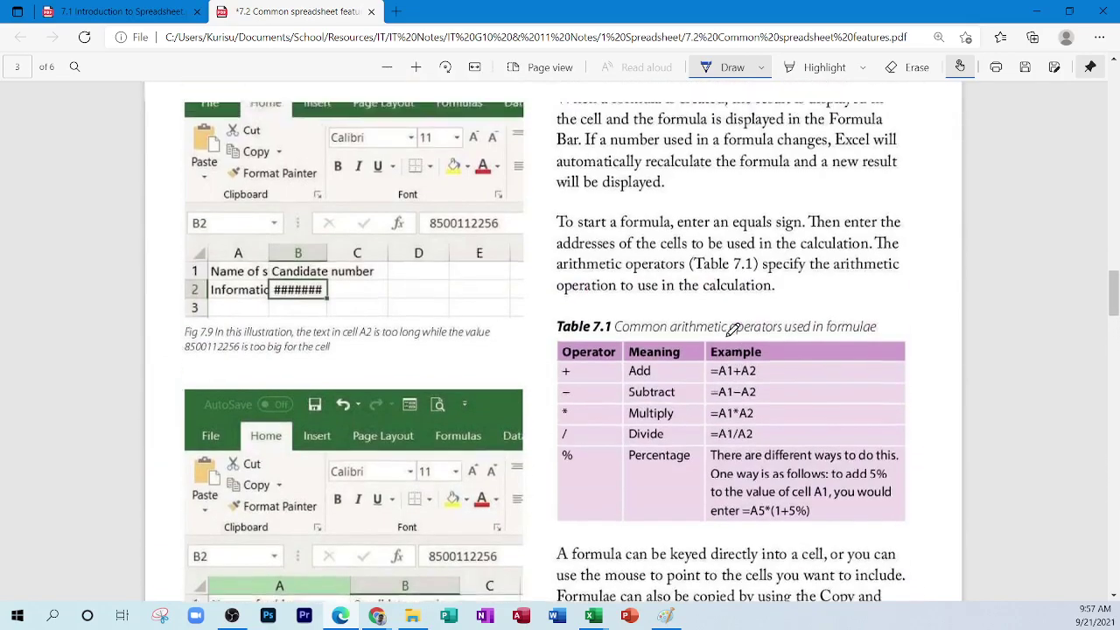
scroll(733, 329, up, 6)
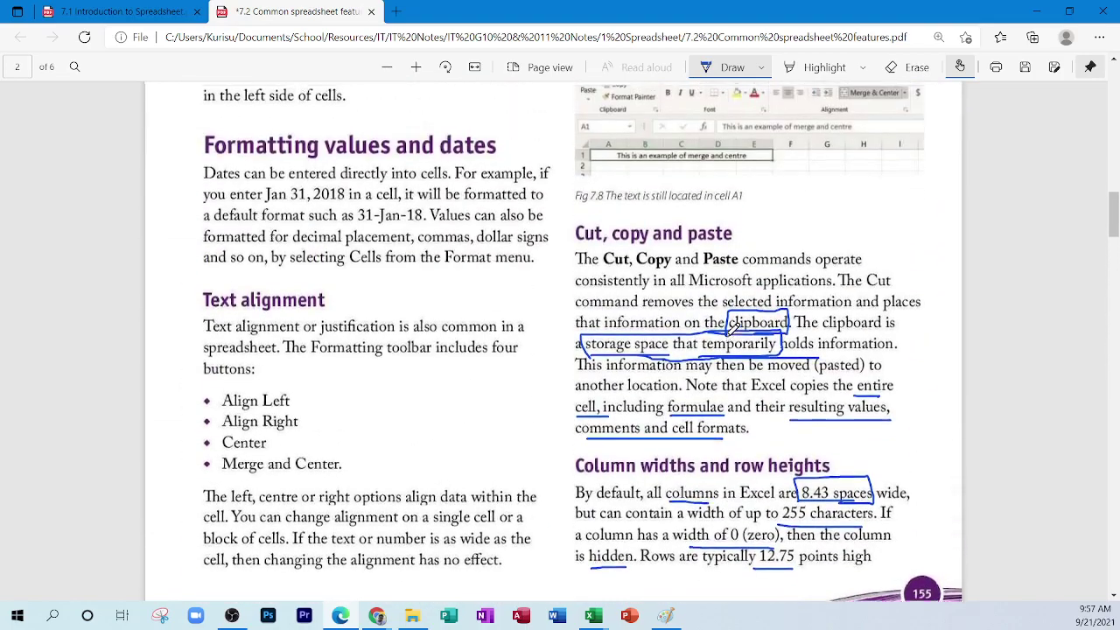
scroll(733, 330, up, 3)
scroll(733, 330, up, 2)
scroll(733, 330, down, 8)
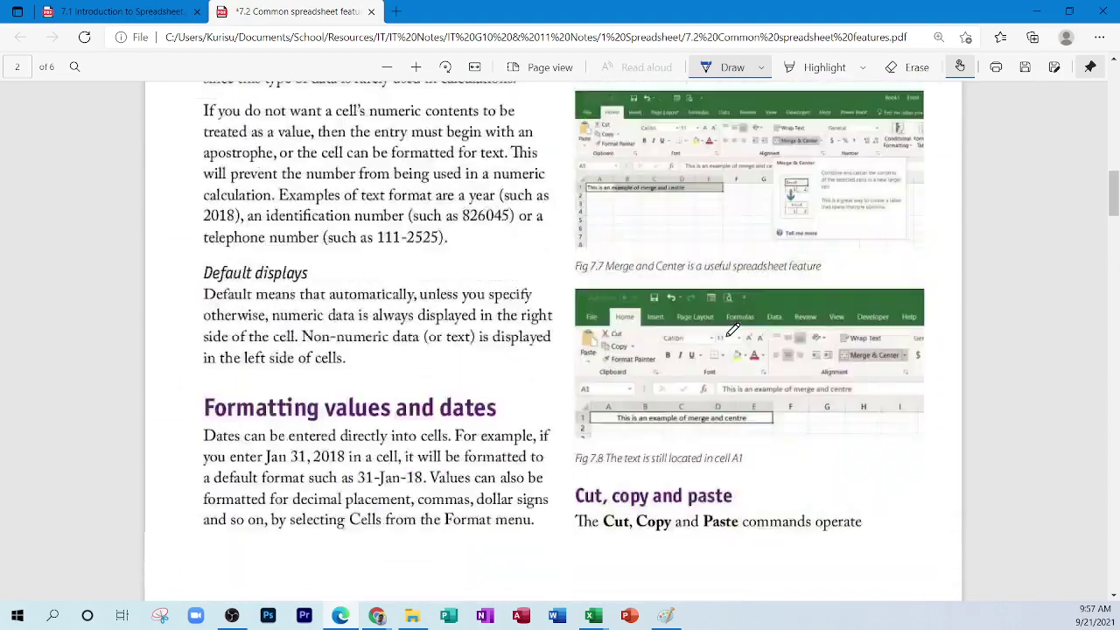
scroll(733, 330, down, 3)
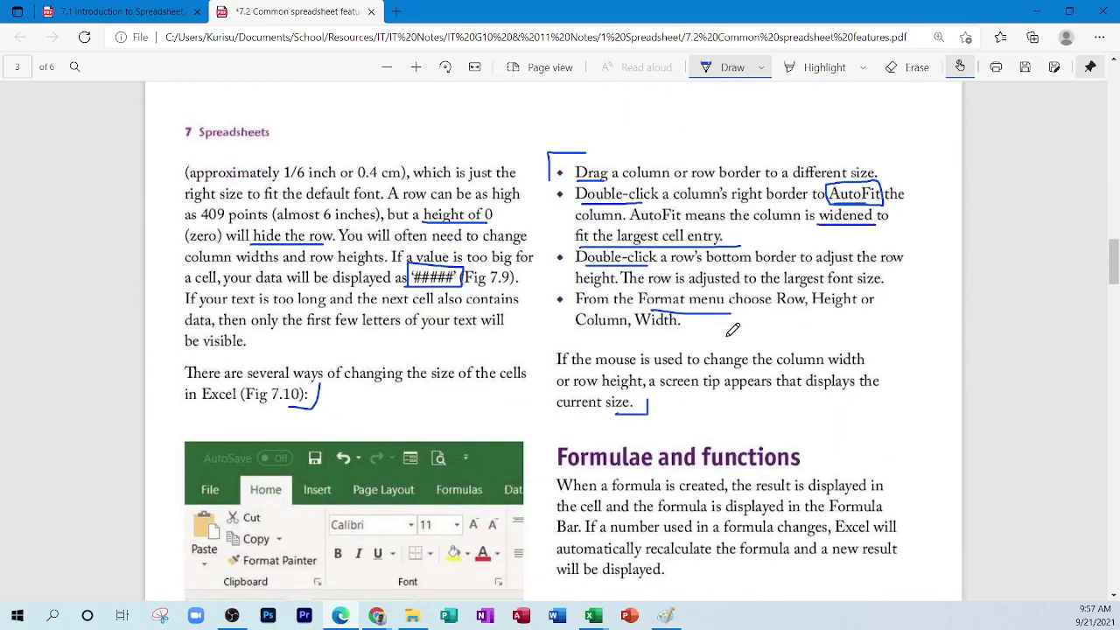
scroll(733, 330, up, 4)
scroll(733, 330, up, 2)
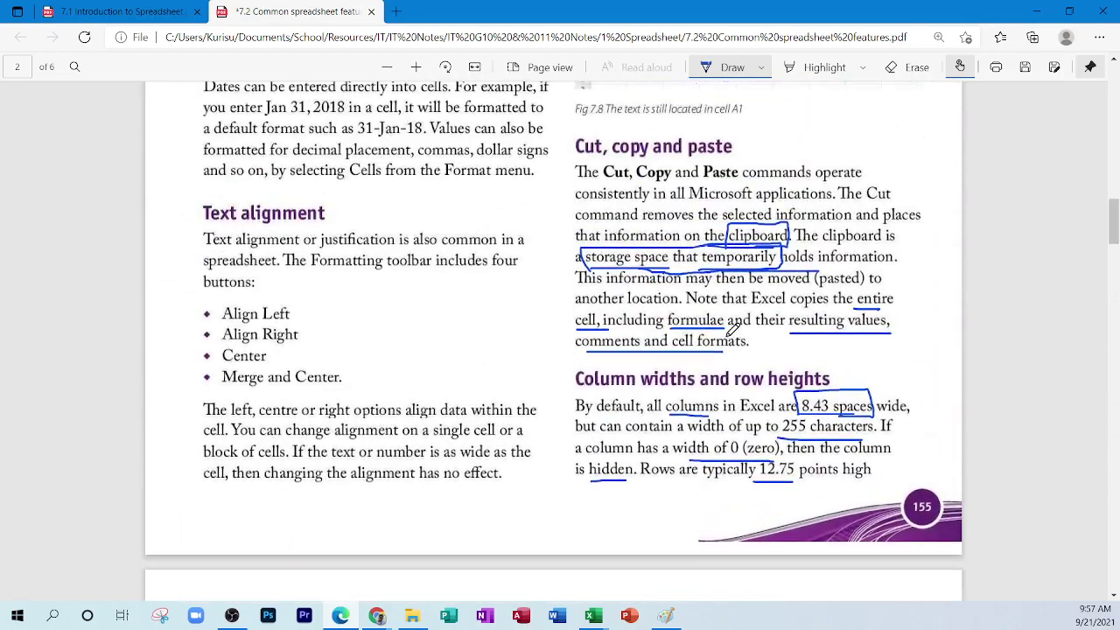
key(ctrl+plus)
key(ctrl+plus)
key(ctrl+plus)
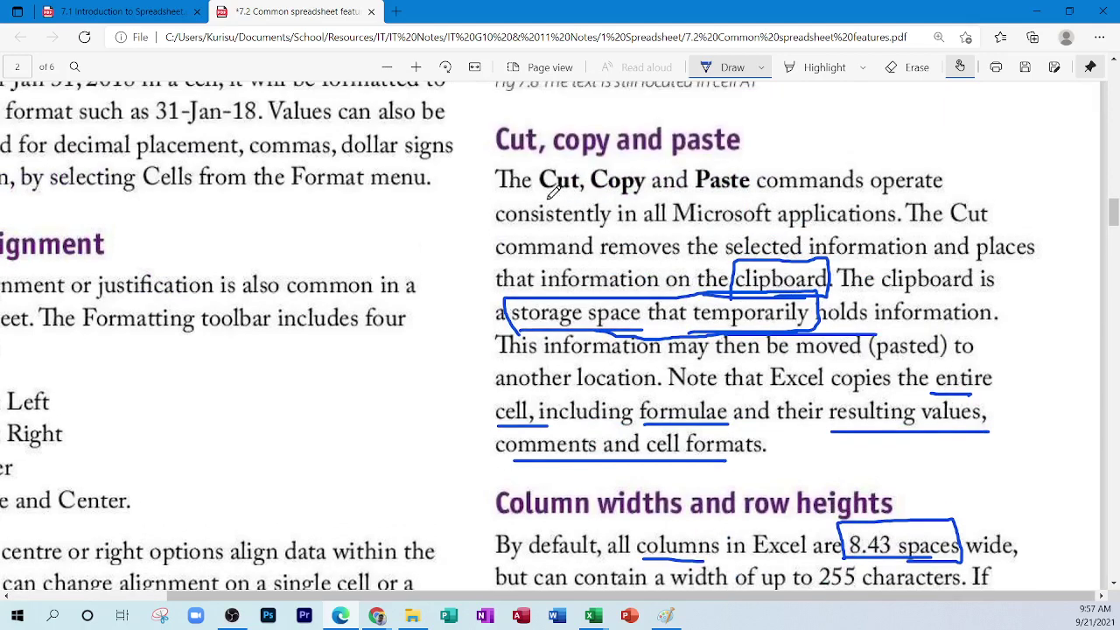
Step: Loop Cut, Copy and Paste in blue ink and retrace the box around clipboard
mouse_move(539, 193)
mouse_down()
mouse_move(754, 195)
mouse_move(700, 163)
mouse_up()
mouse_move(631, 152)
mouse_down()
mouse_move(536, 196)
mouse_move(564, 199)
mouse_up()
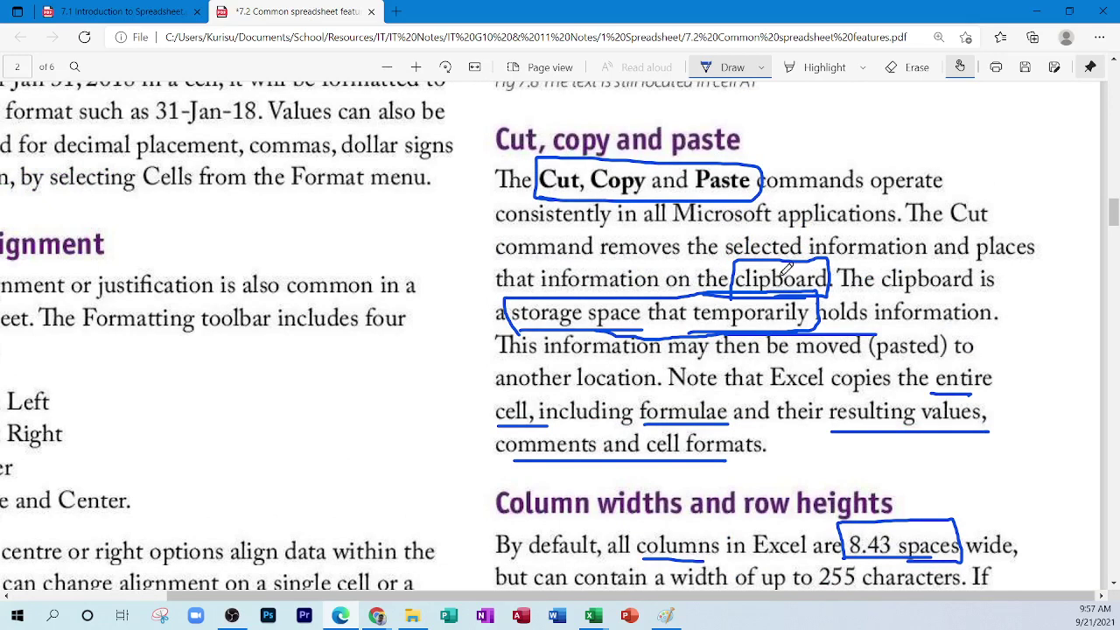
mouse_move(731, 293)
mouse_down()
mouse_move(798, 255)
mouse_move(758, 295)
mouse_move(712, 283)
mouse_up()
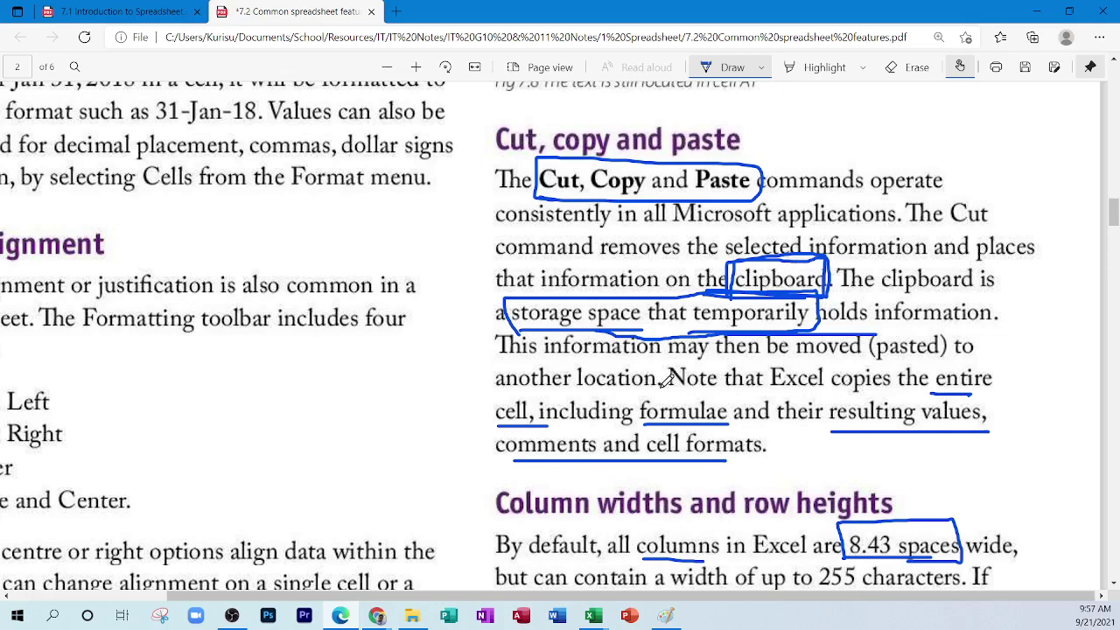
Step: Circle formulae, values, comments and cell formats in blue ink
scroll(697, 354, down, 1)
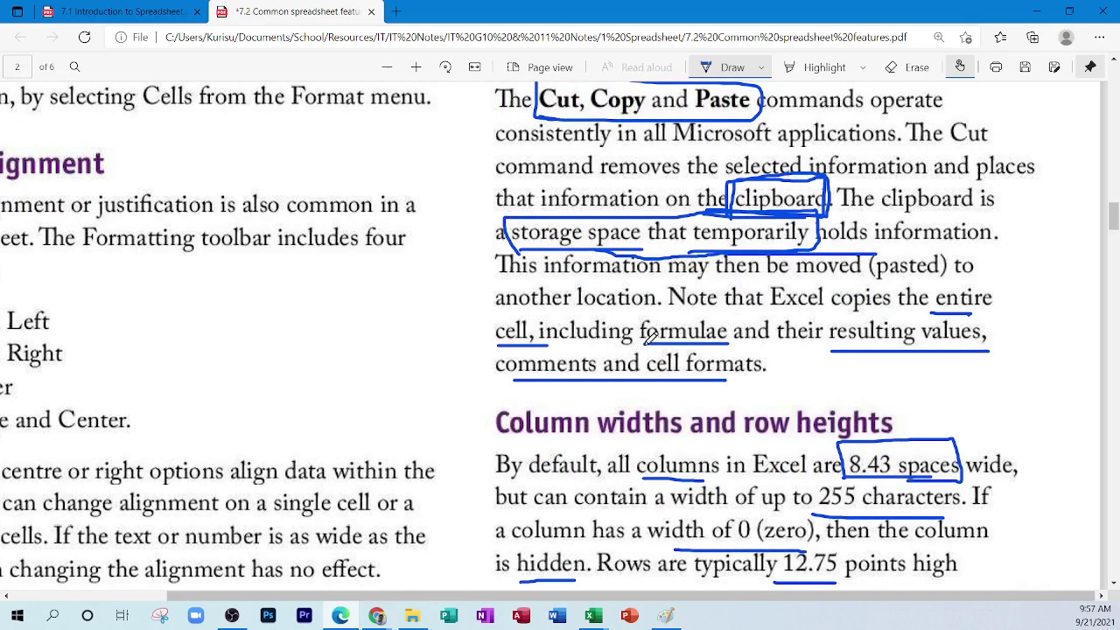
mouse_move(649, 341)
mouse_down()
mouse_move(636, 315)
mouse_move(735, 340)
mouse_move(711, 348)
mouse_up()
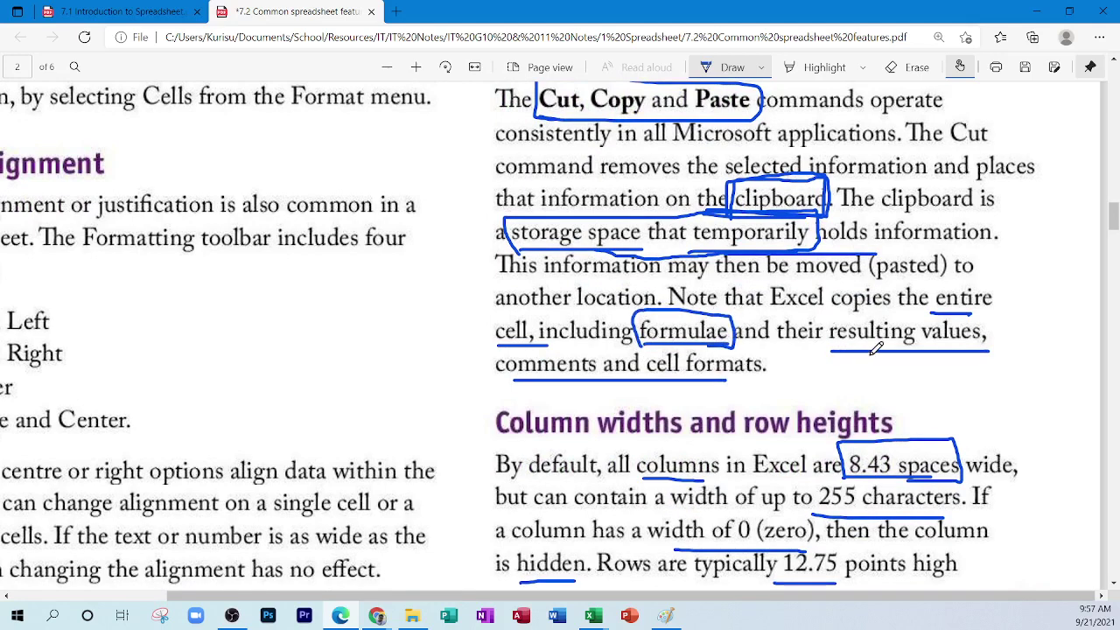
mouse_move(893, 346)
mouse_down()
mouse_move(1013, 330)
mouse_move(1019, 359)
mouse_up()
mouse_move(495, 369)
mouse_down()
mouse_move(484, 349)
mouse_move(603, 360)
mouse_up()
mouse_move(669, 372)
mouse_down()
mouse_move(612, 350)
mouse_move(739, 378)
mouse_up()
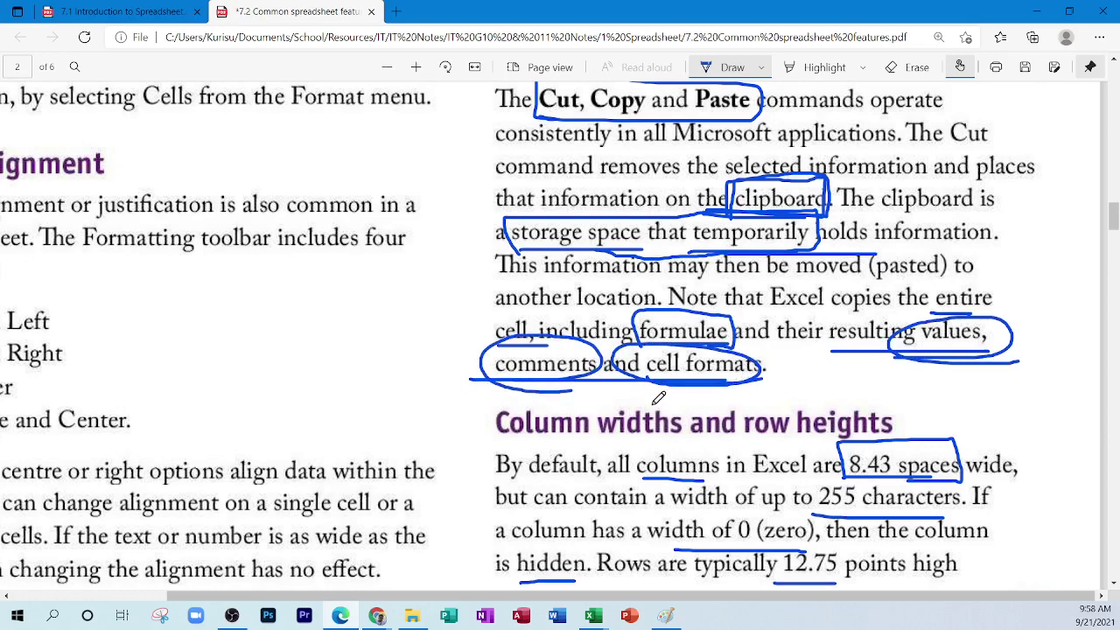
Step: Underline Rows and box 0 (zero) in the Column widths and row heights section
scroll(660, 396, down, 1)
scroll(660, 397, down, 1)
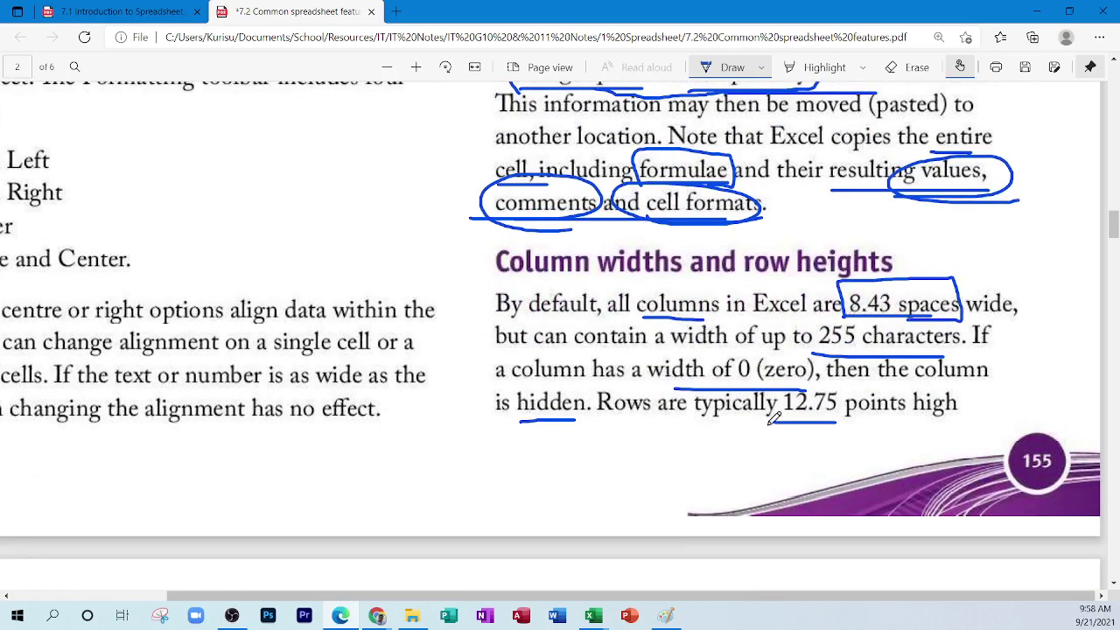
drag(594, 418, 633, 417)
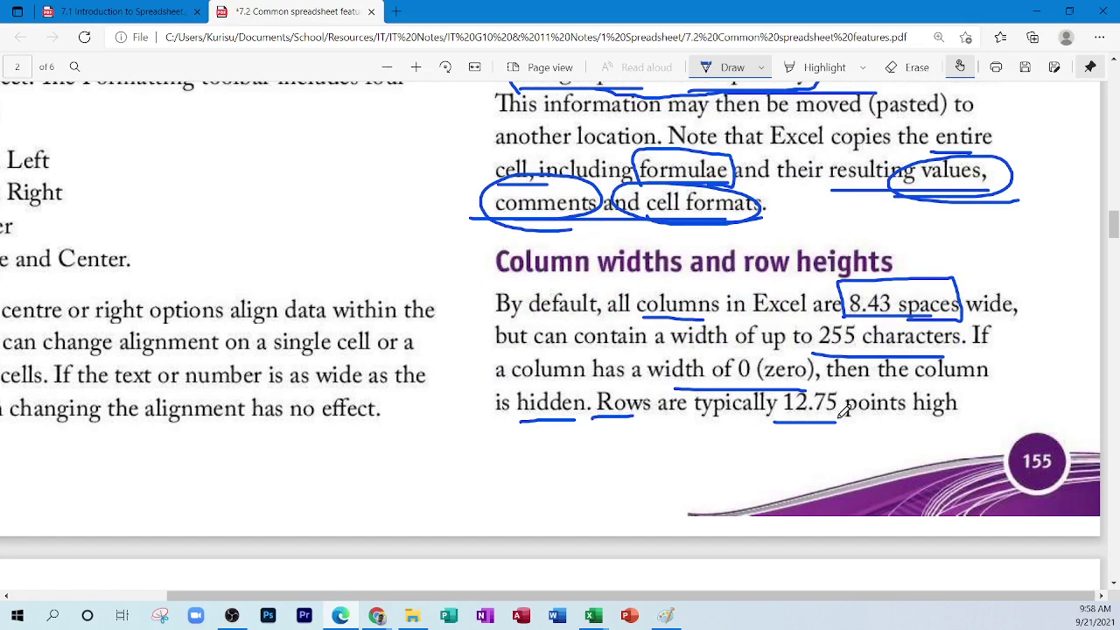
mouse_move(733, 385)
mouse_down()
mouse_move(732, 355)
mouse_move(824, 385)
mouse_move(736, 388)
mouse_up()
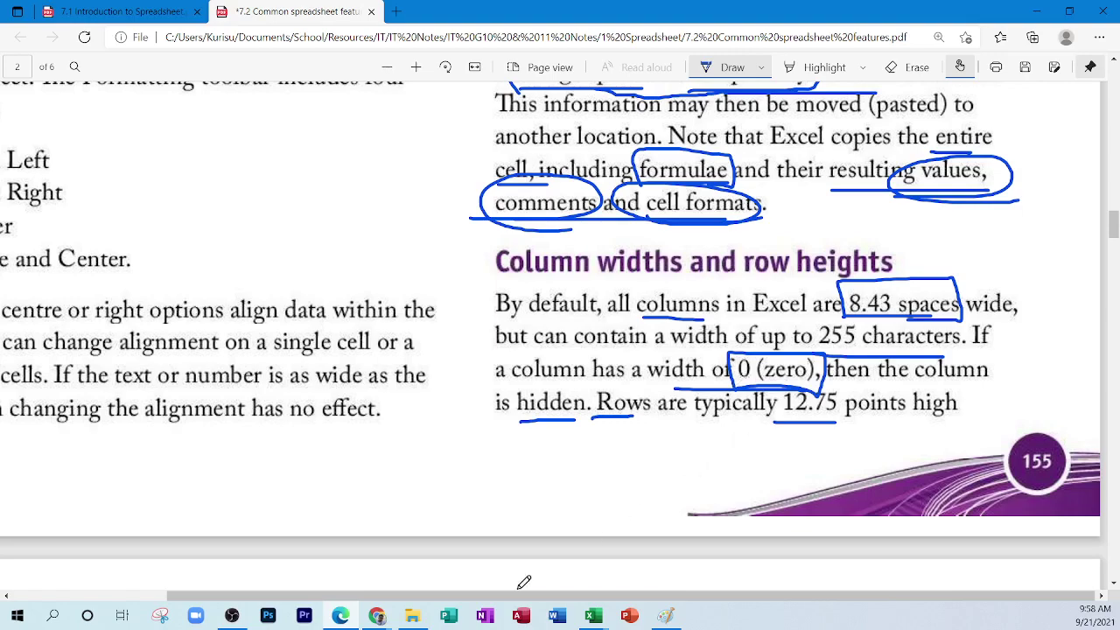
drag(523, 595, 319, 550)
scroll(430, 404, down, 6)
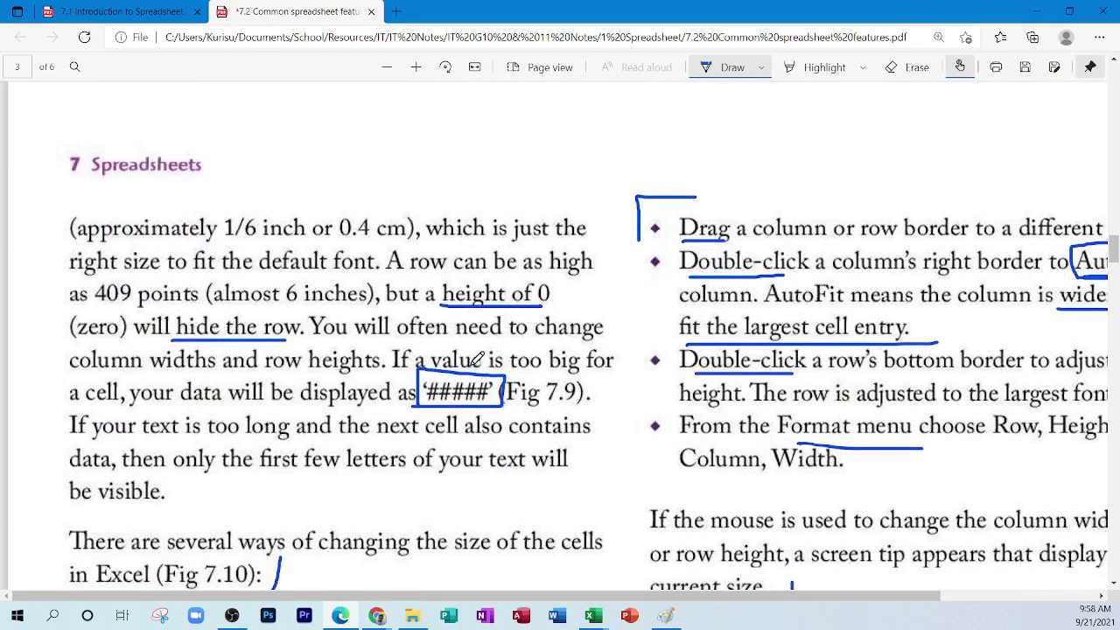
scroll(306, 289, down, 1)
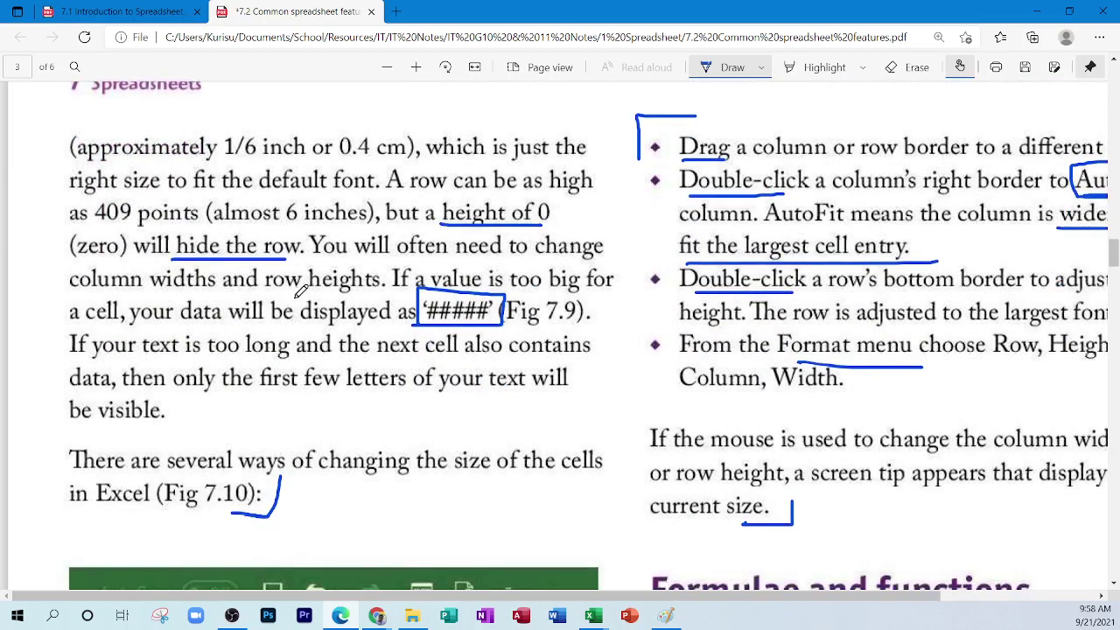
mouse_move(429, 324)
mouse_down()
mouse_move(420, 288)
mouse_move(503, 289)
mouse_move(505, 319)
mouse_move(418, 314)
mouse_up()
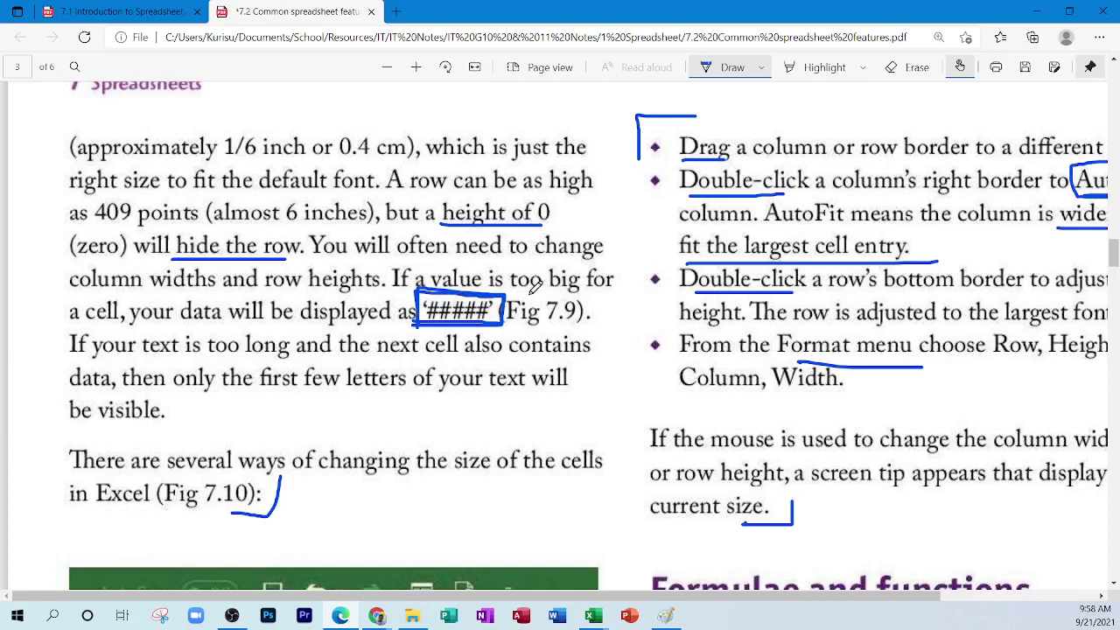
drag(511, 292, 614, 291)
drag(74, 326, 121, 317)
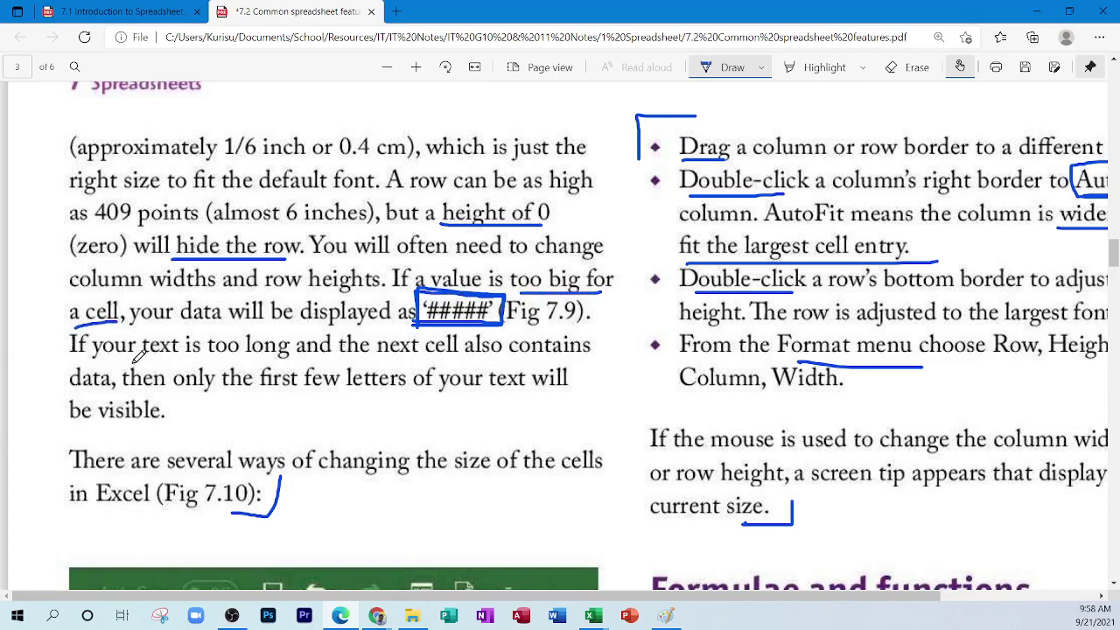
drag(136, 359, 219, 350)
drag(260, 391, 411, 391)
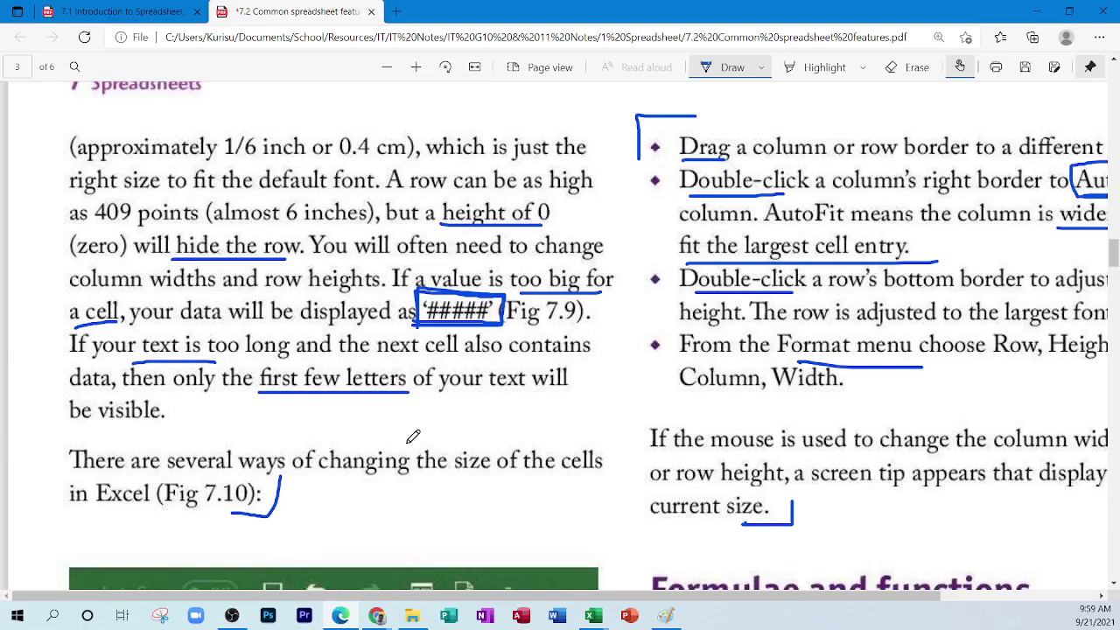
scroll(413, 436, down, 10)
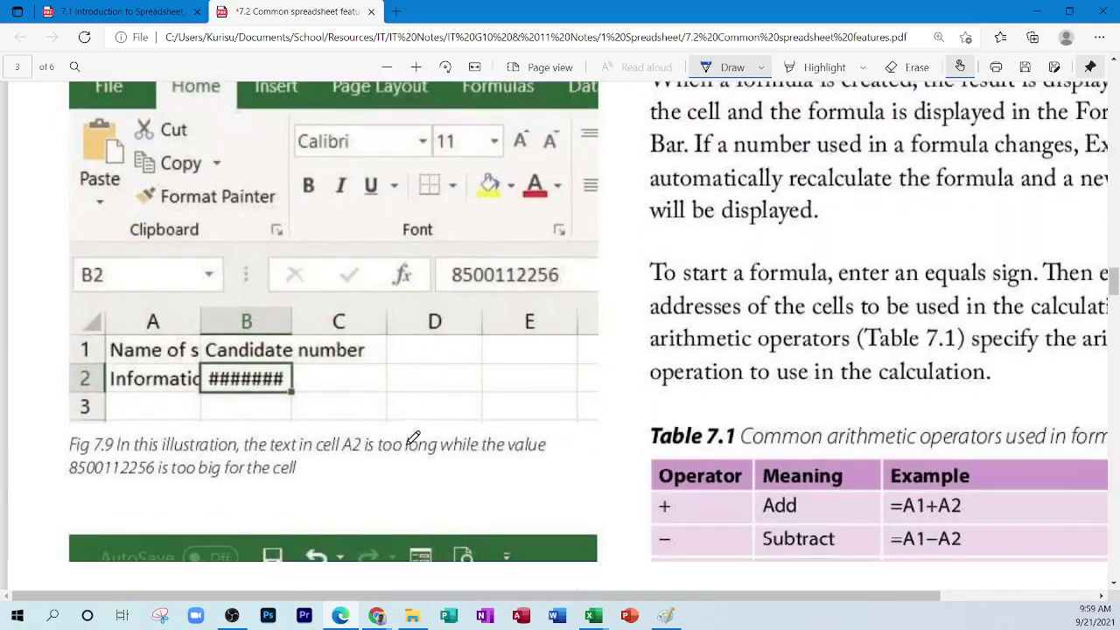
scroll(412, 437, down, 3)
scroll(408, 440, up, 6)
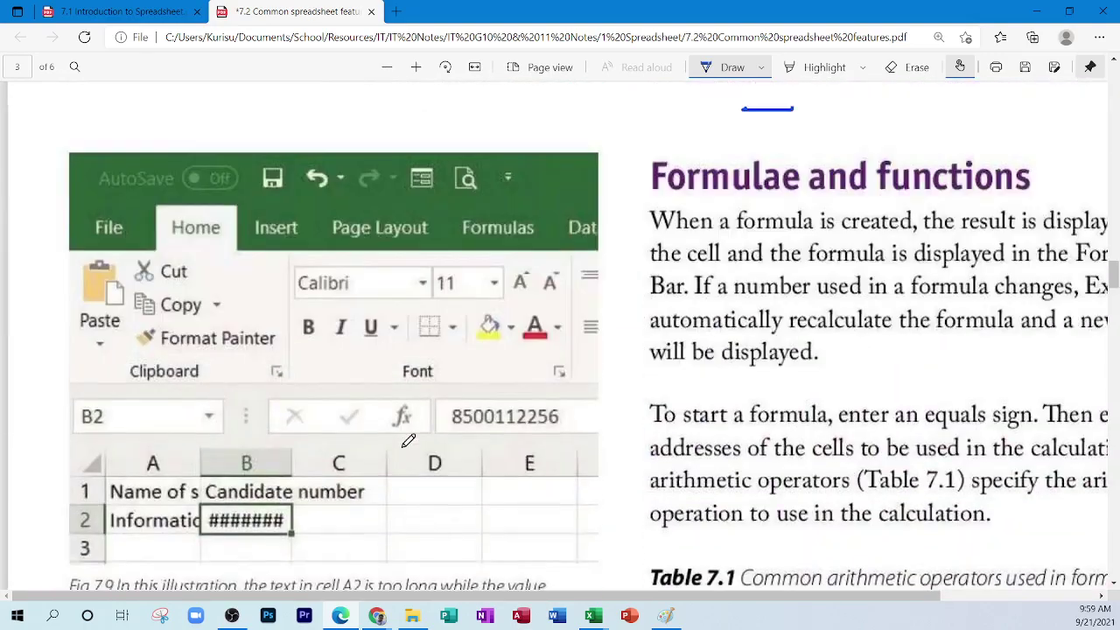
scroll(707, 552, right, 5)
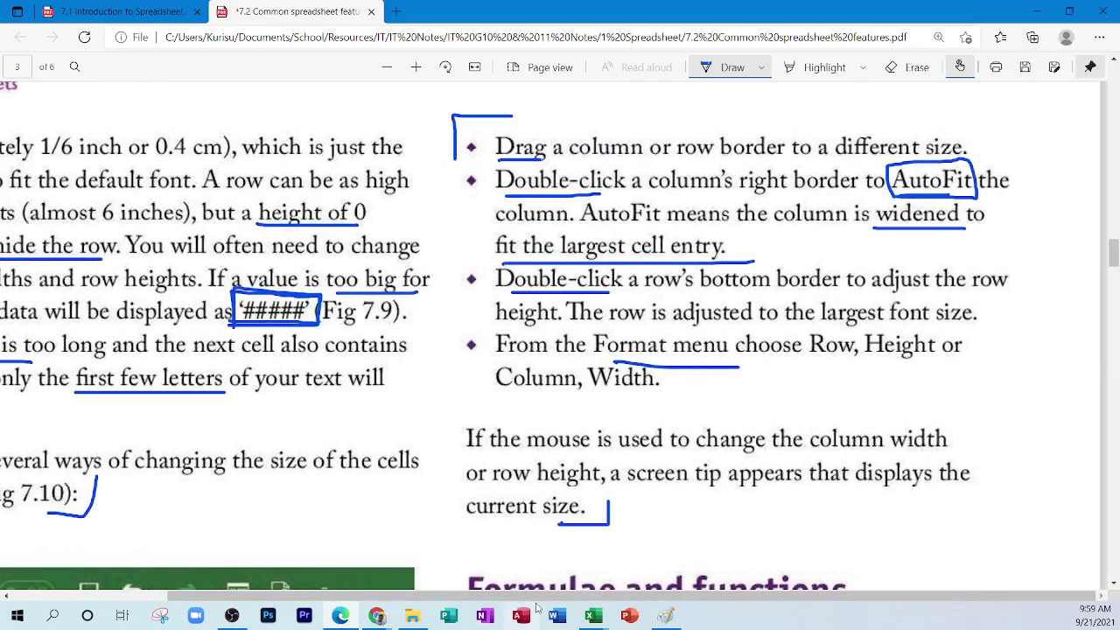
scroll(113, 579, left, 4)
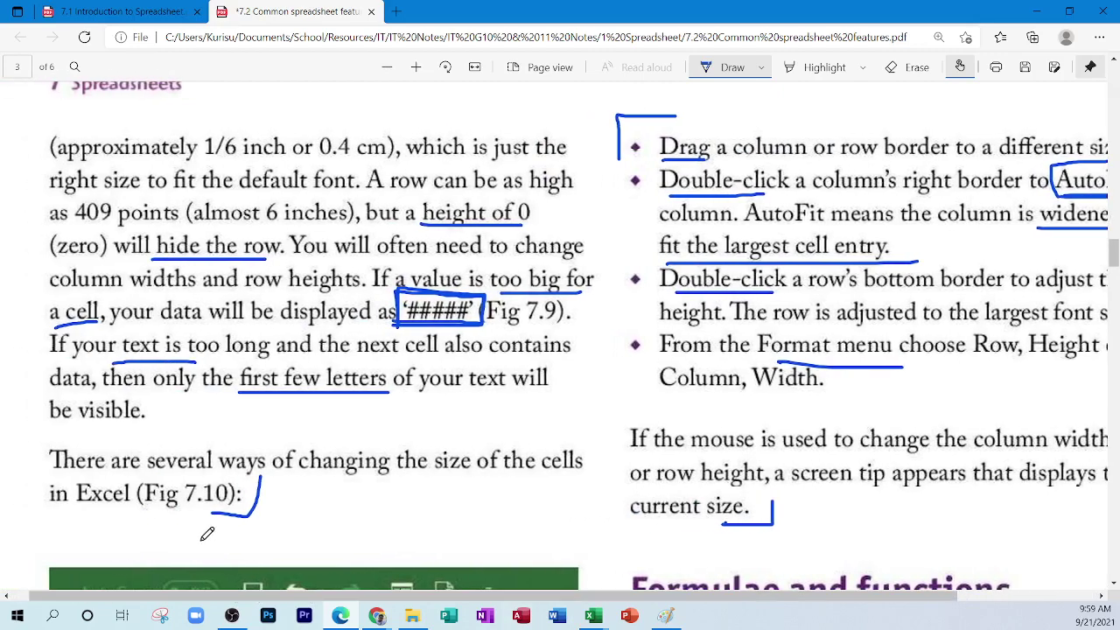
scroll(179, 588, left, 1)
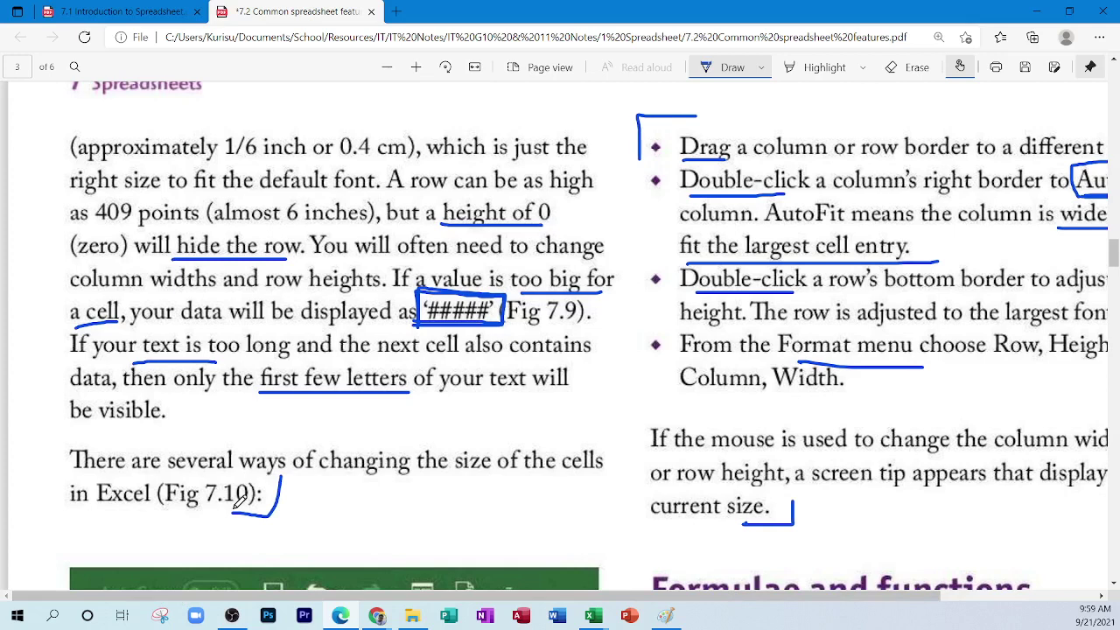
scroll(238, 498, up, 2)
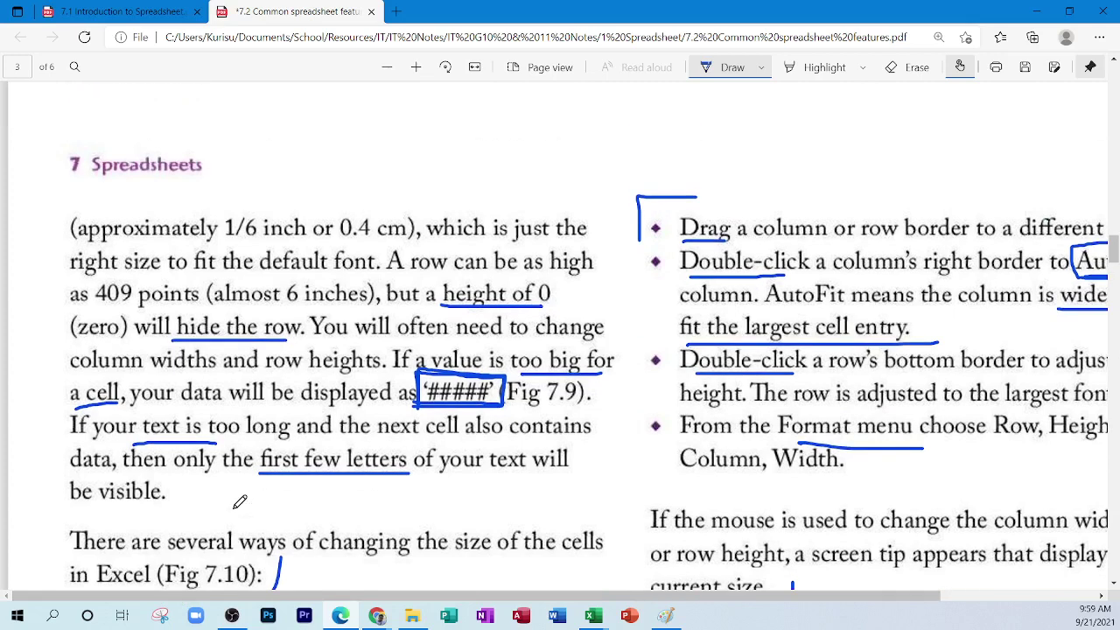
Step: In Excel, make row 2 taller (20.25) and widen column B, then minimize the workbook
mouse_move(603, 613)
click(621, 582)
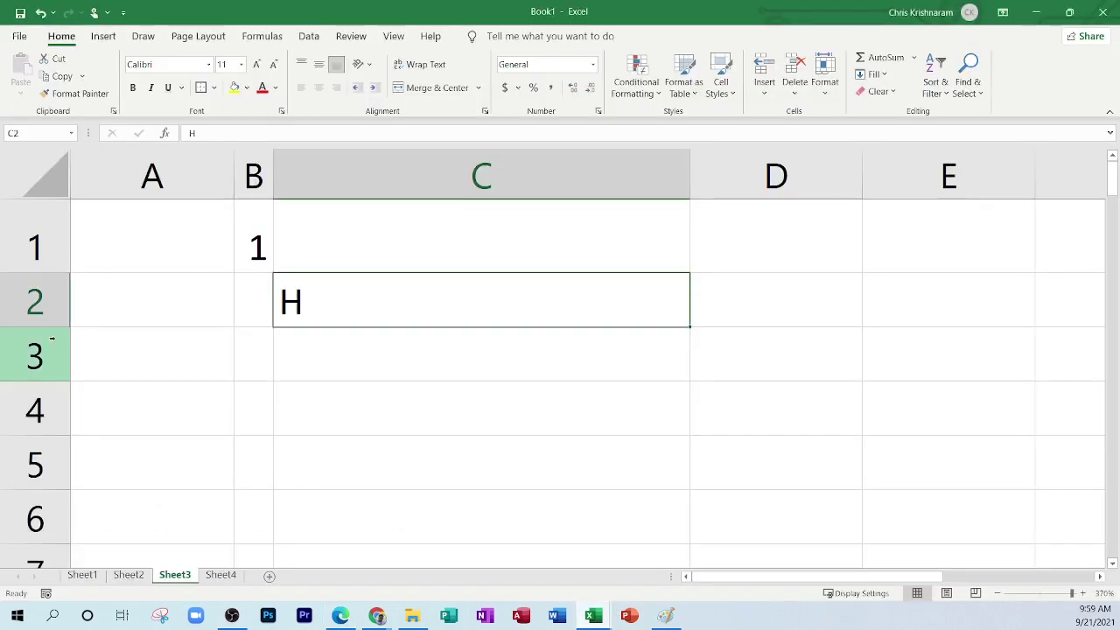
drag(58, 327, 54, 346)
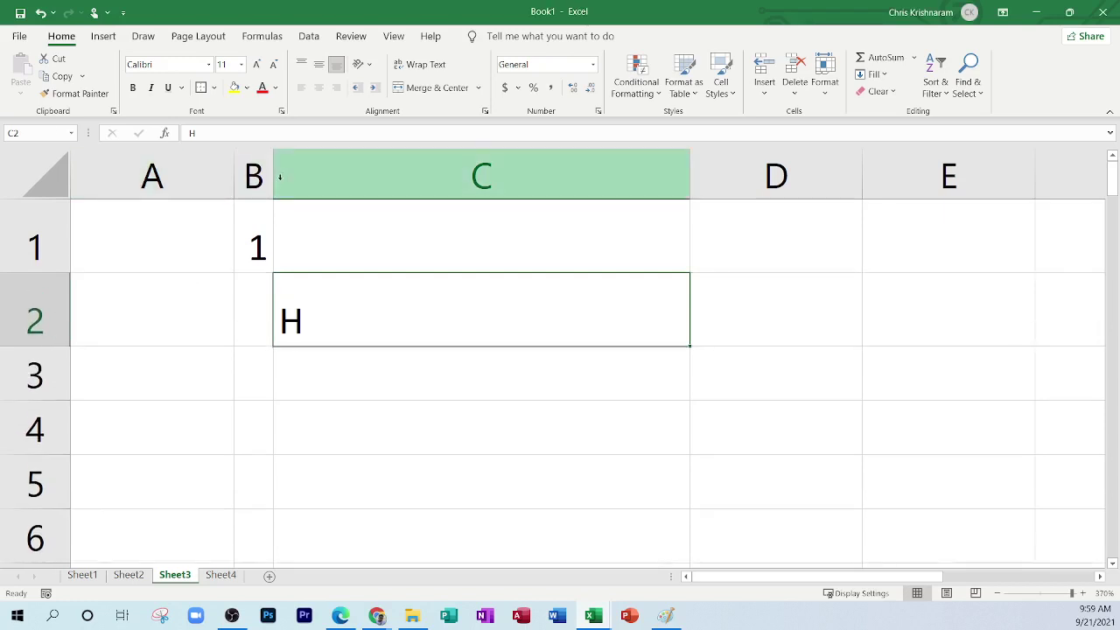
drag(274, 178, 340, 181)
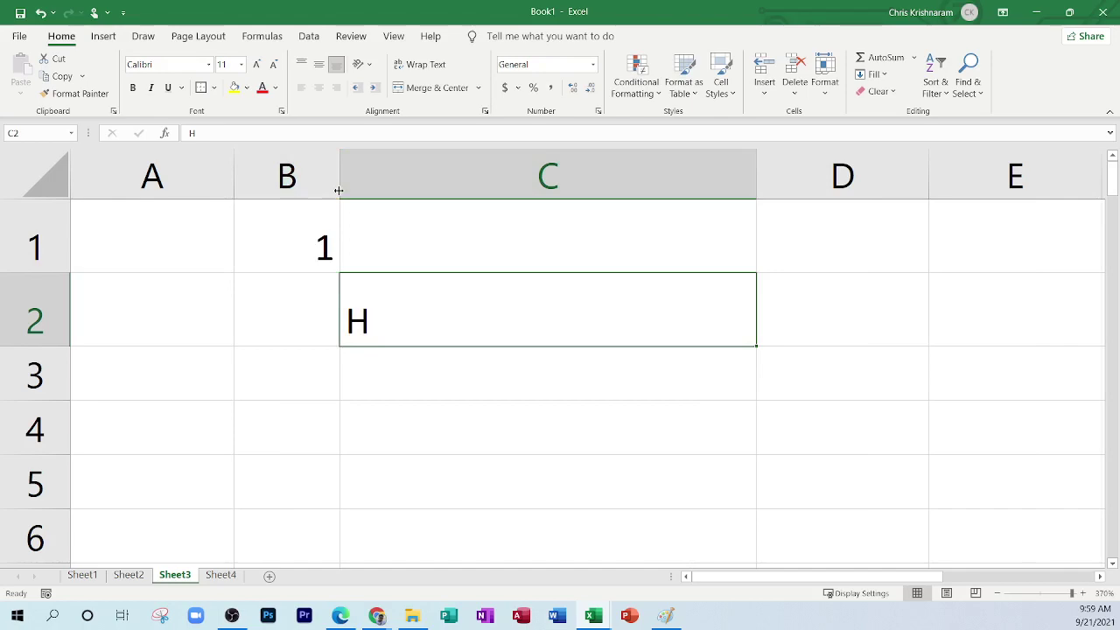
click(1038, 14)
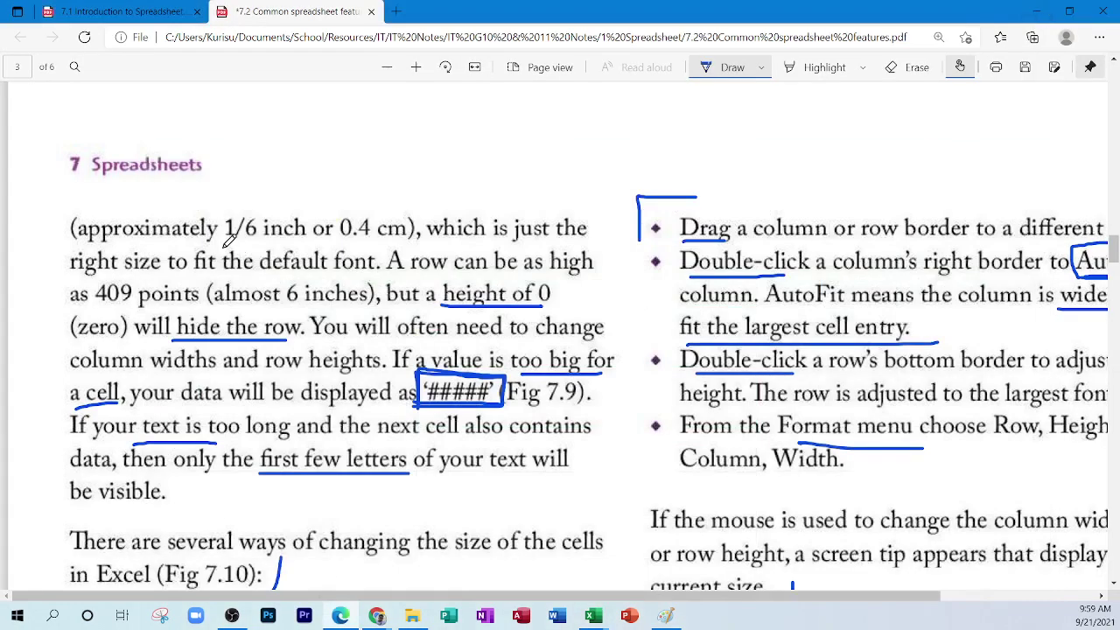
Step: Underline '1/6 inch or 0.4 cm', '409 points' and '6 inches' in blue ink
drag(224, 234, 406, 231)
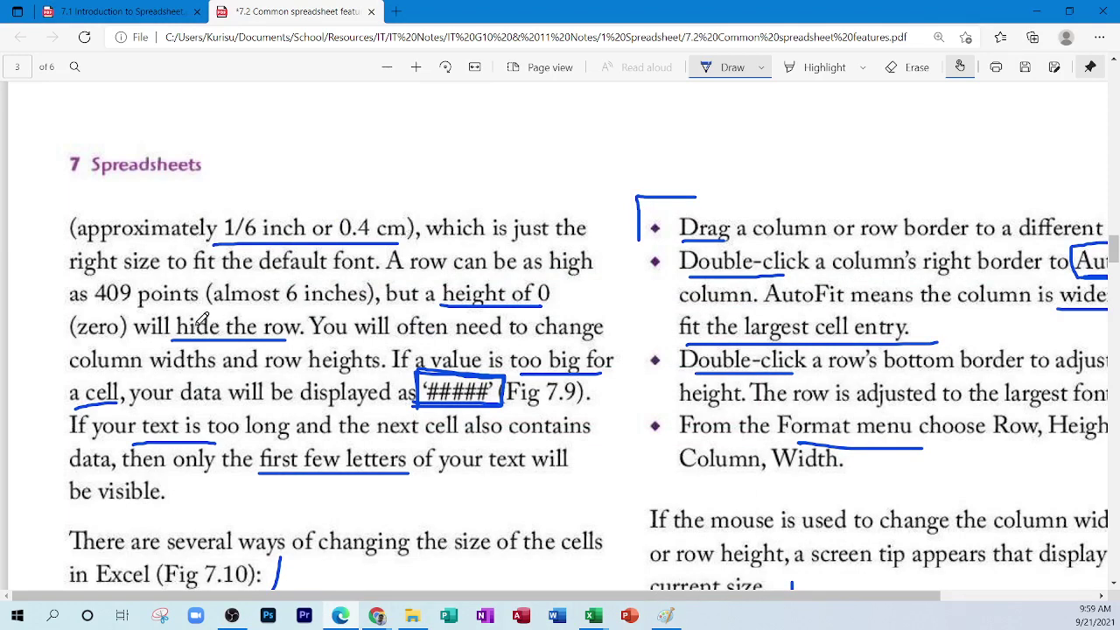
drag(94, 304, 199, 303)
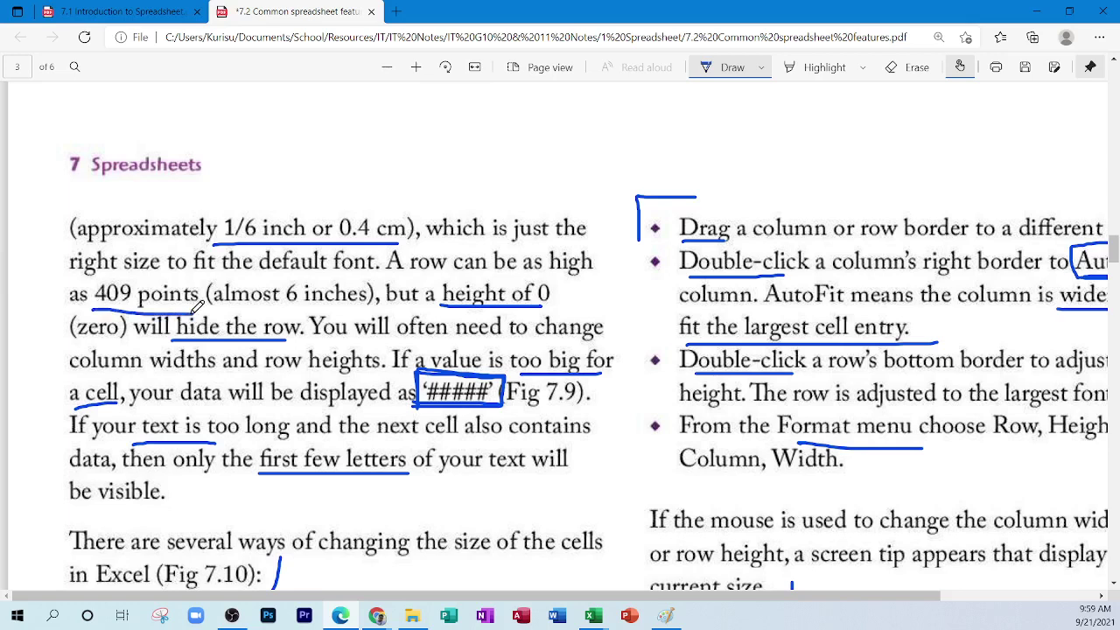
drag(276, 305, 378, 304)
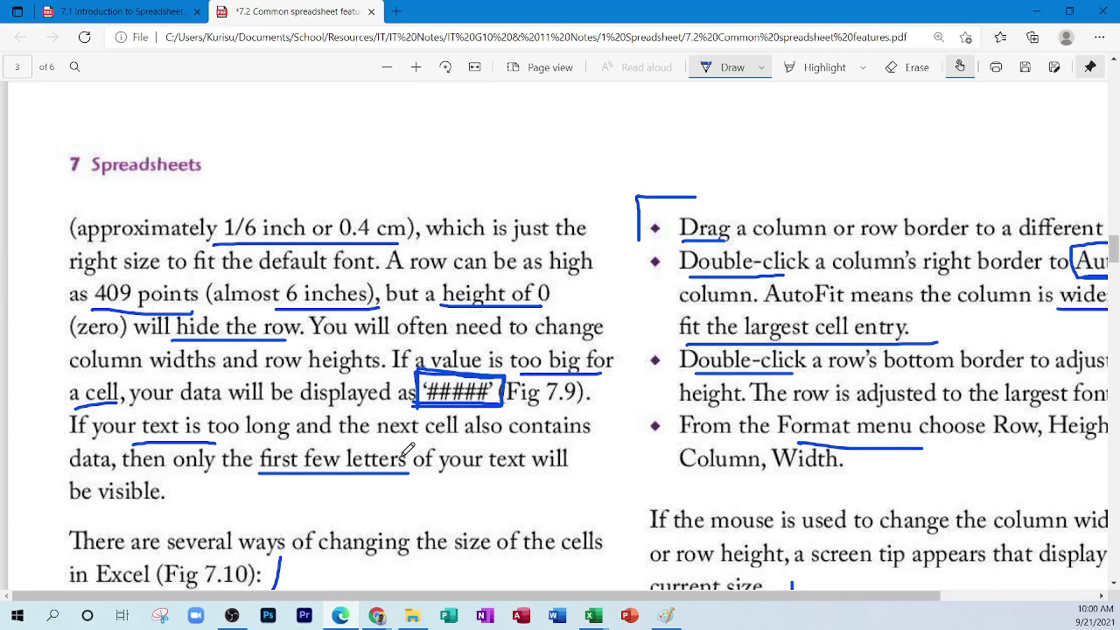
Step: In Excel, select C1 and Ctrl+scroll to zoom out to 10%, then back to 220%
mouse_move(593, 615)
click(618, 567)
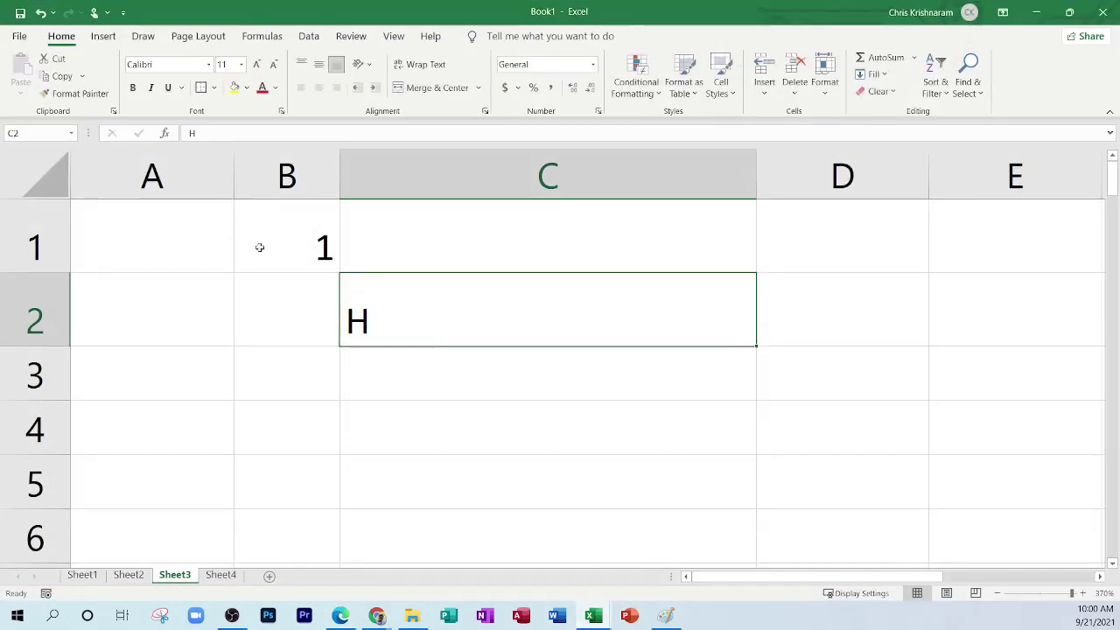
drag(260, 245, 557, 370)
click(344, 247)
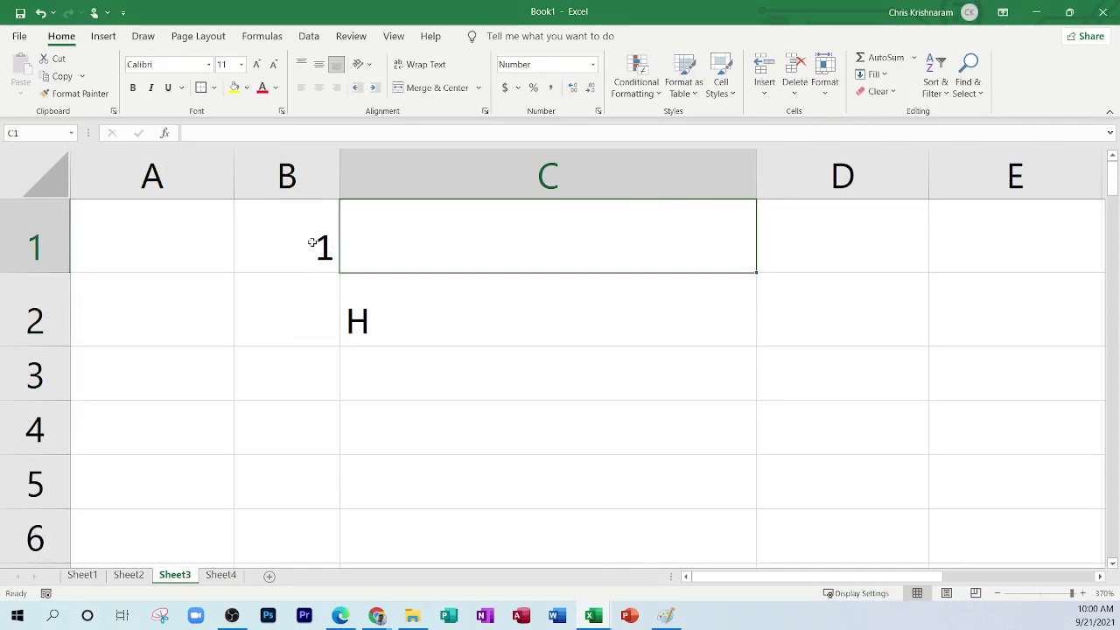
scroll(541, 348, down, 18)
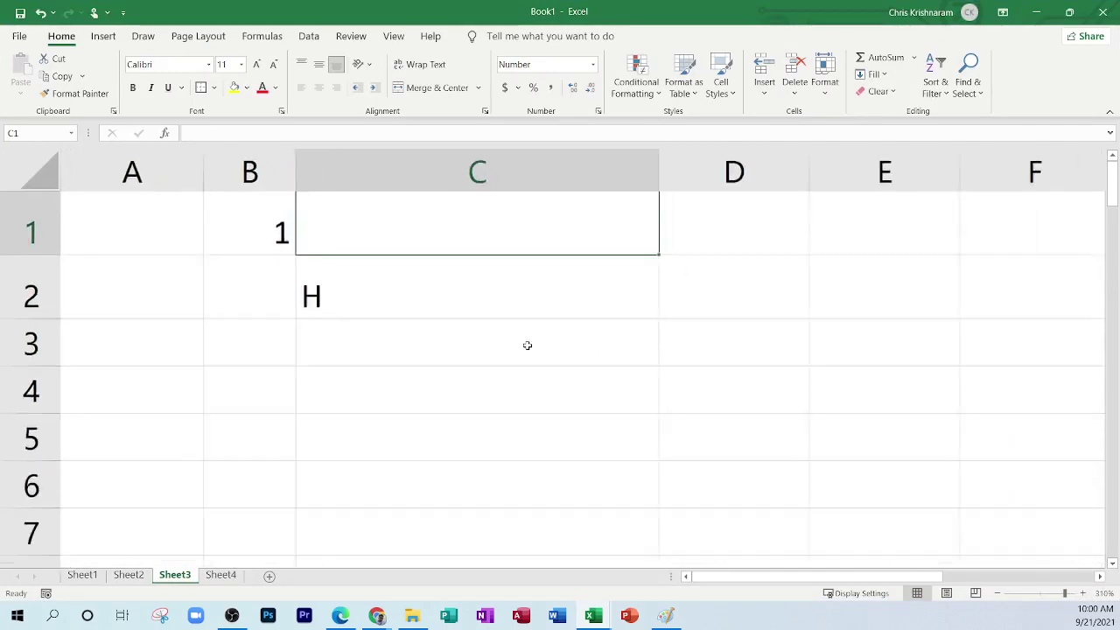
scroll(451, 398, down, 6)
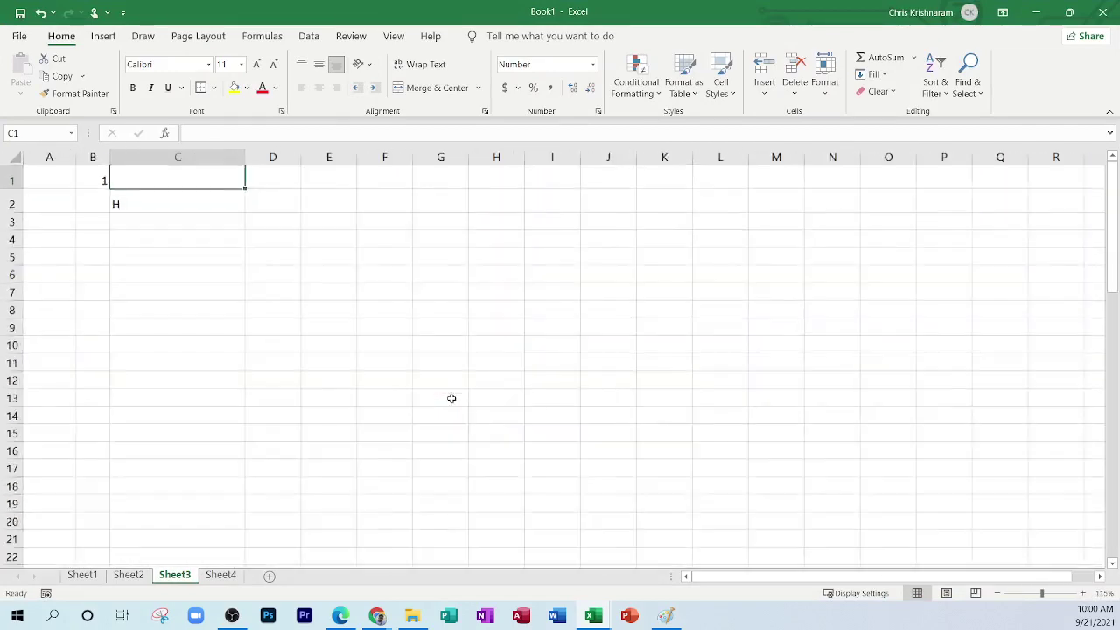
scroll(452, 398, up, 13)
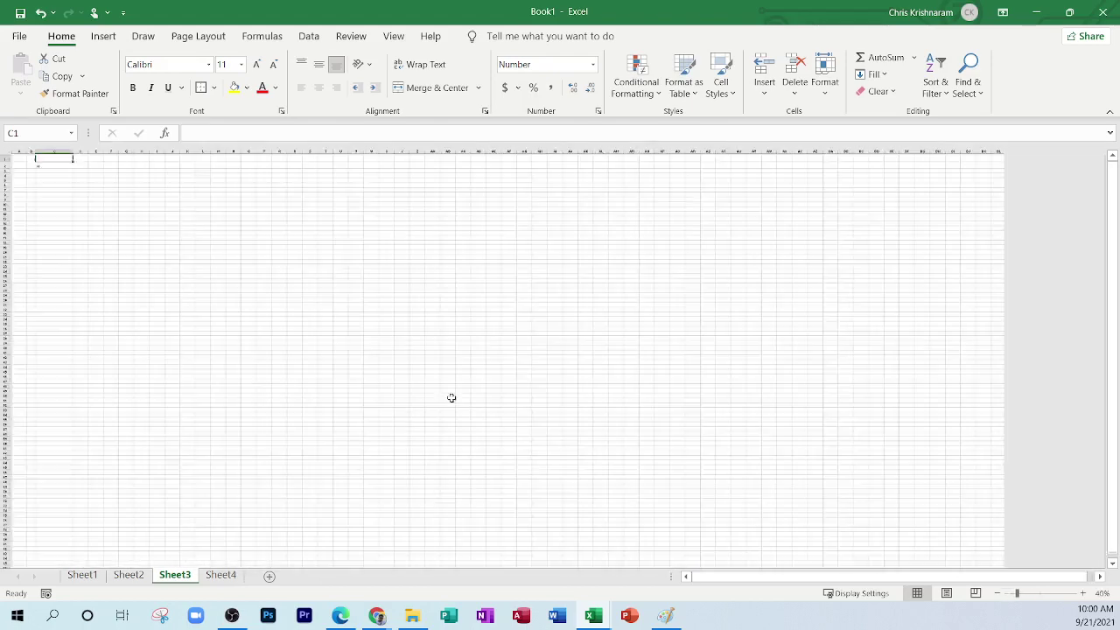
scroll(452, 398, up, 1)
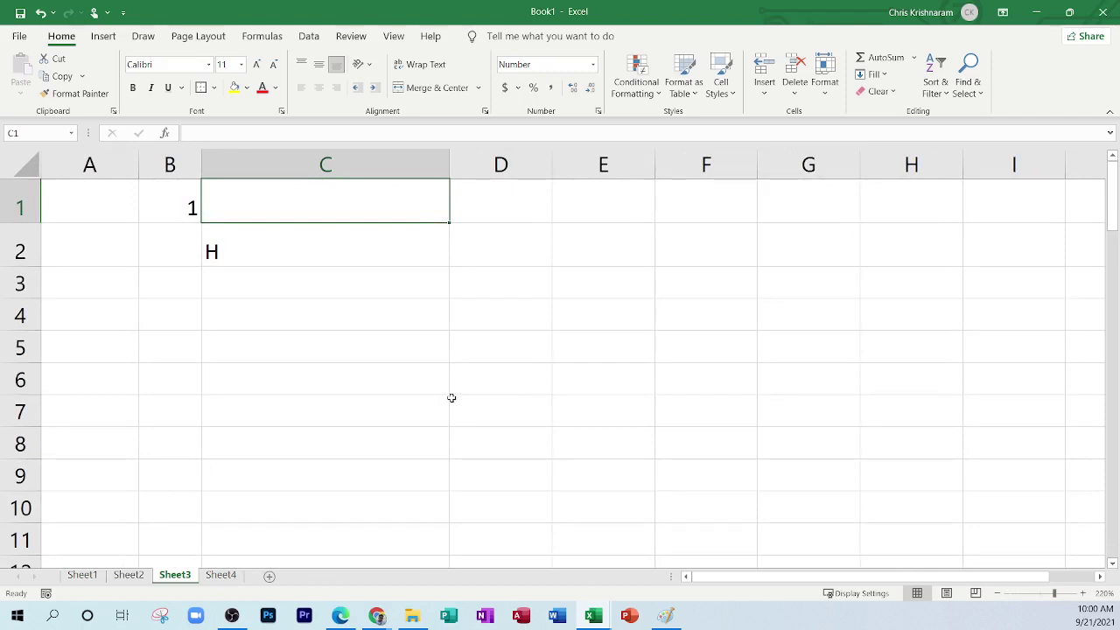
Step: Minimize Excel, circle '409 points' in blue ink, then briefly raise and re-minimize Excel
click(1043, 15)
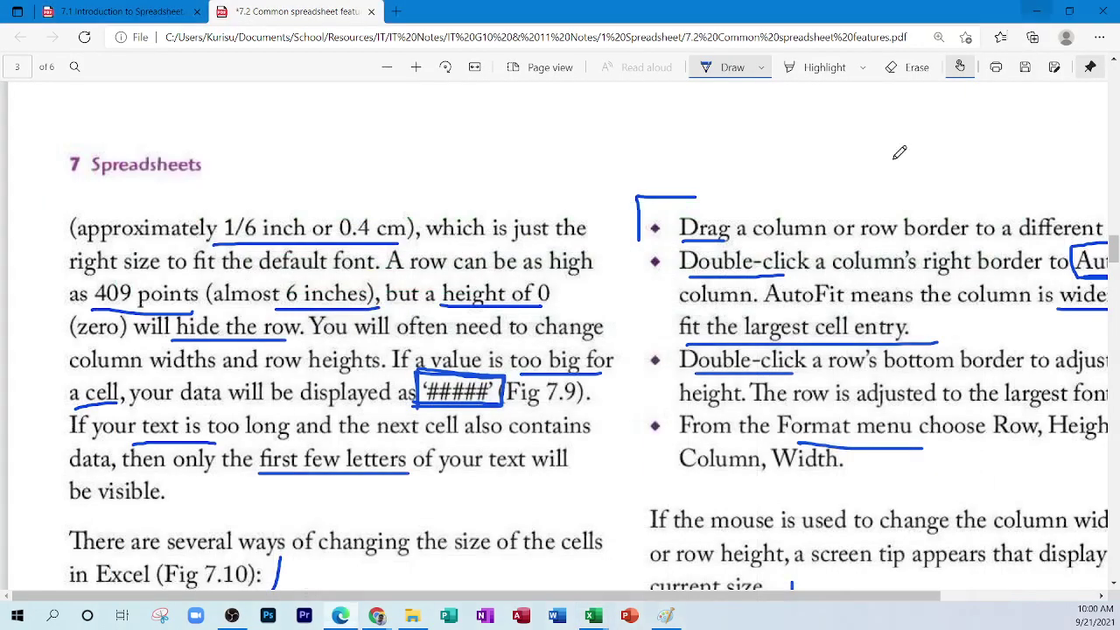
mouse_move(103, 305)
mouse_down()
mouse_move(85, 278)
mouse_move(206, 306)
mouse_move(163, 302)
mouse_up()
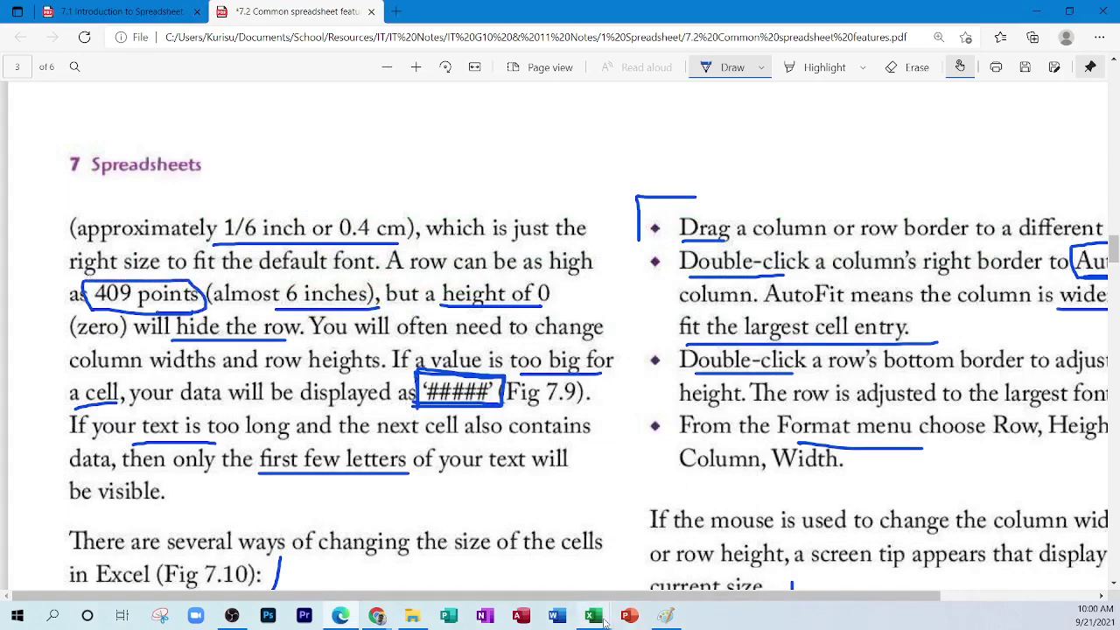
mouse_move(593, 615)
click(656, 556)
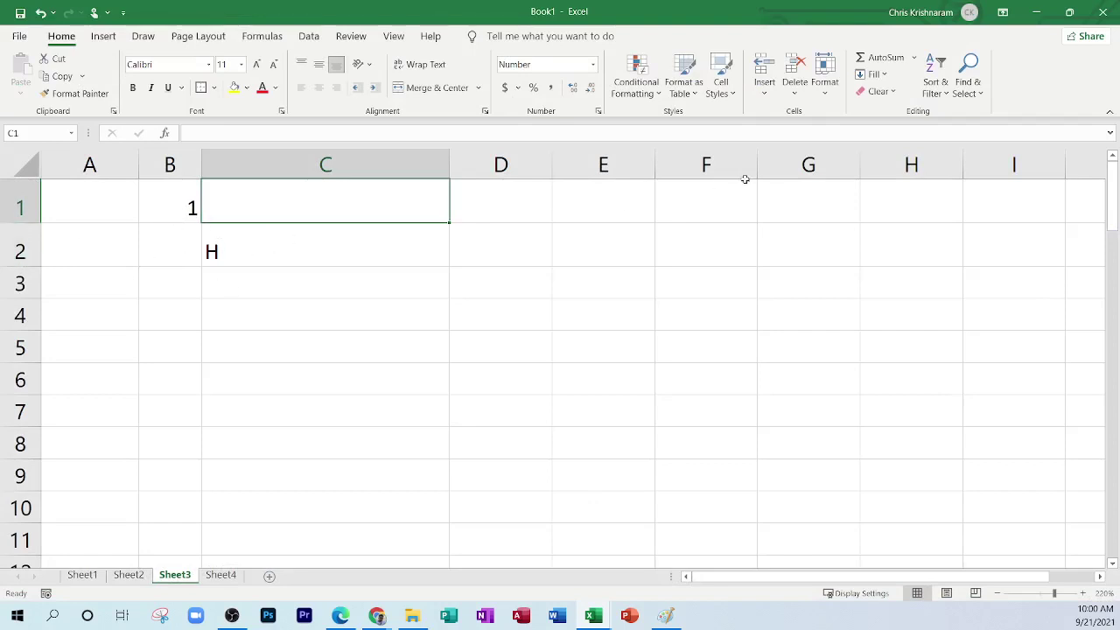
click(1036, 11)
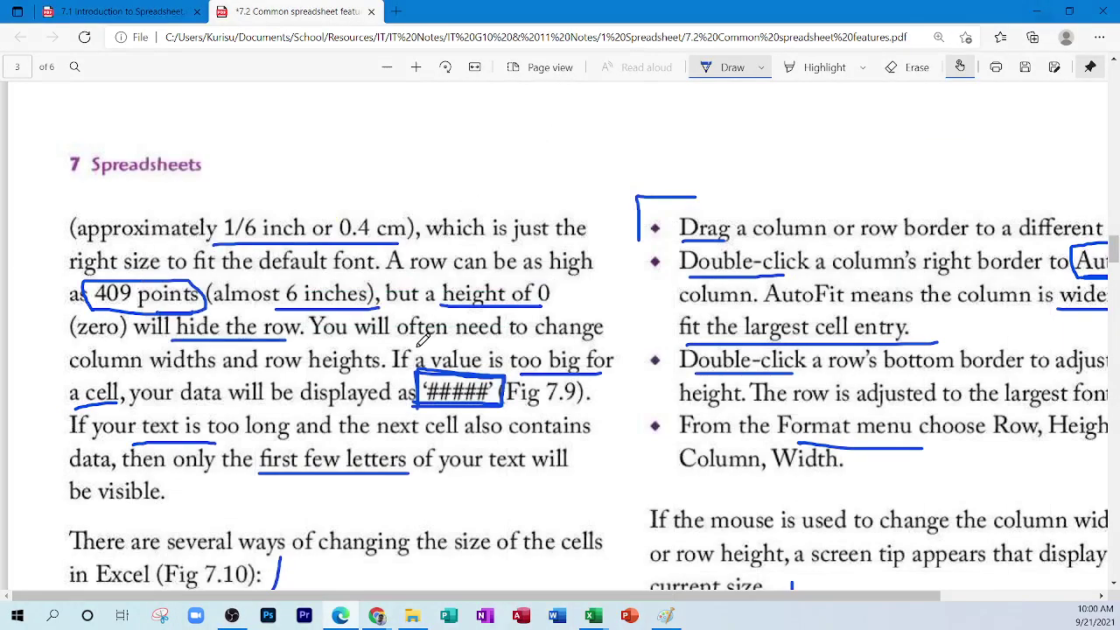
scroll(424, 340, down, 2)
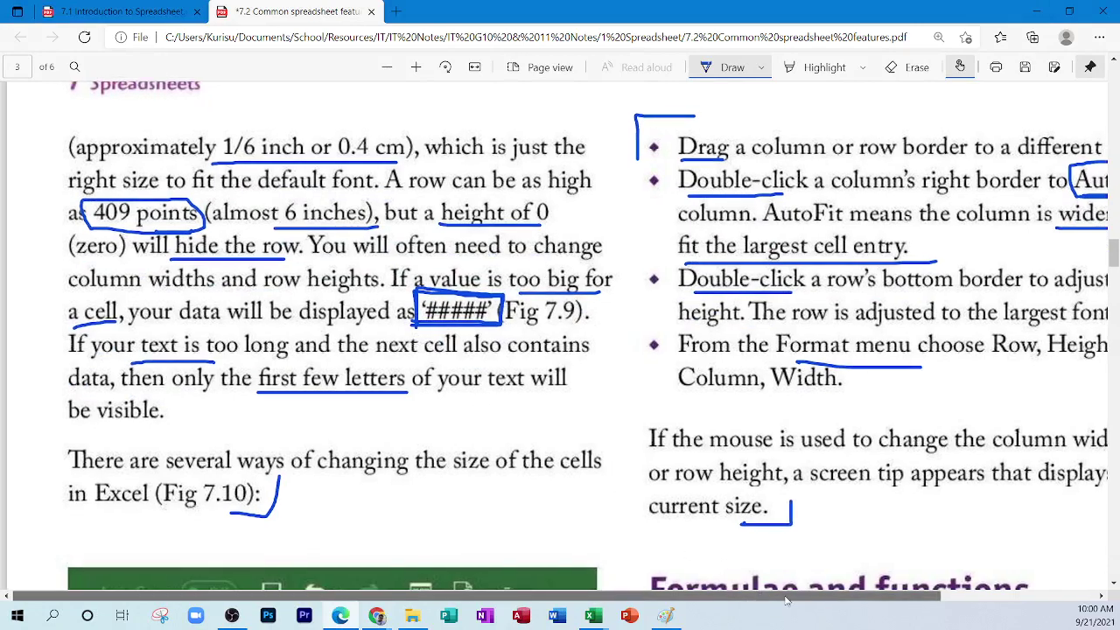
Step: Underline 'Drag a column', box 'AutoFit', circle 'fit the largest cell entry' and 'Format menu', then scroll to page 2
drag(786, 600, 945, 600)
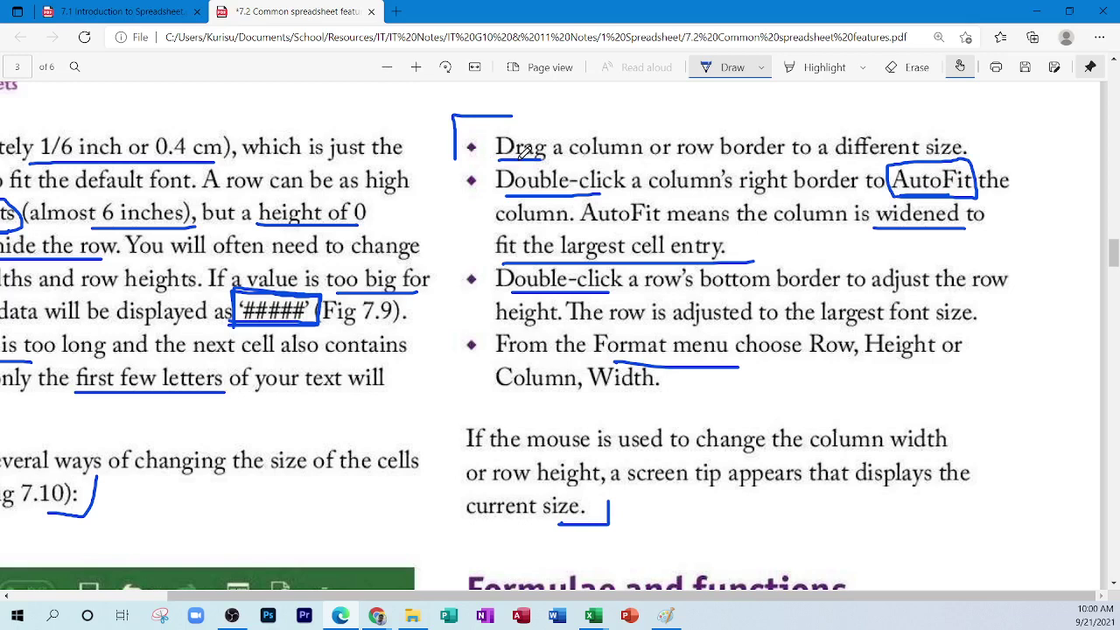
drag(497, 163, 773, 161)
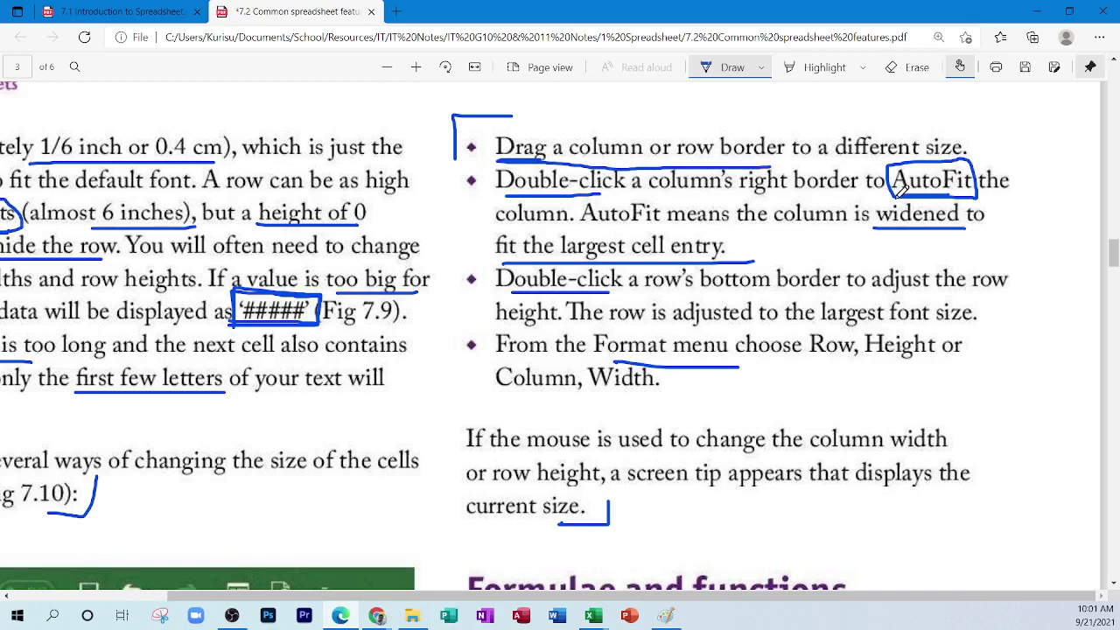
mouse_move(897, 191)
mouse_down()
mouse_move(905, 158)
mouse_move(982, 185)
mouse_up()
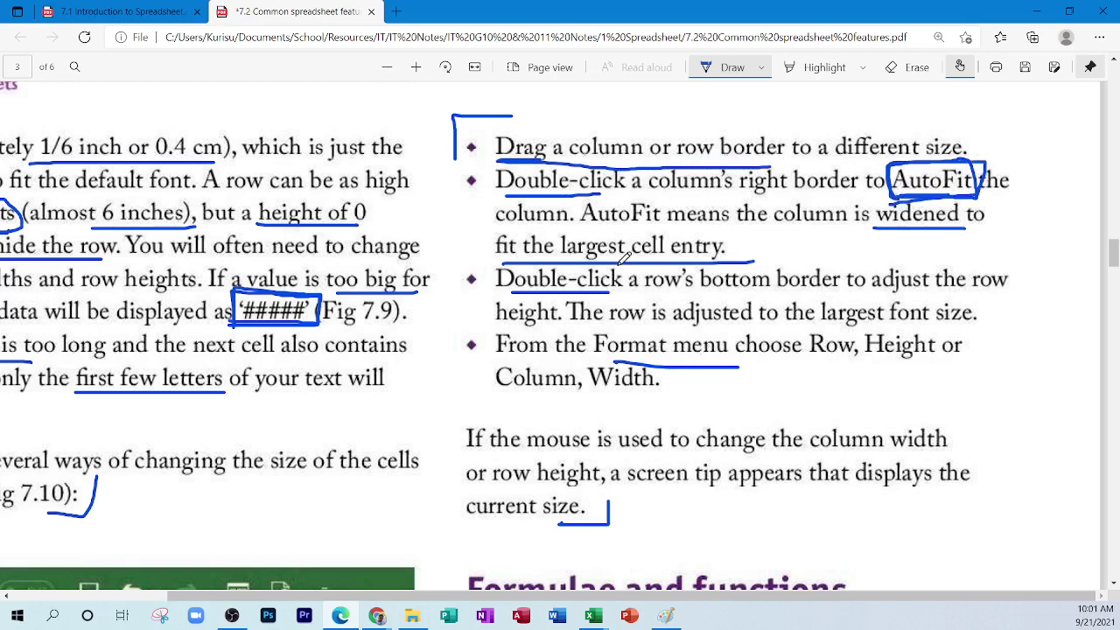
mouse_move(525, 256)
mouse_down()
mouse_move(516, 224)
mouse_move(743, 252)
mouse_move(719, 253)
mouse_up()
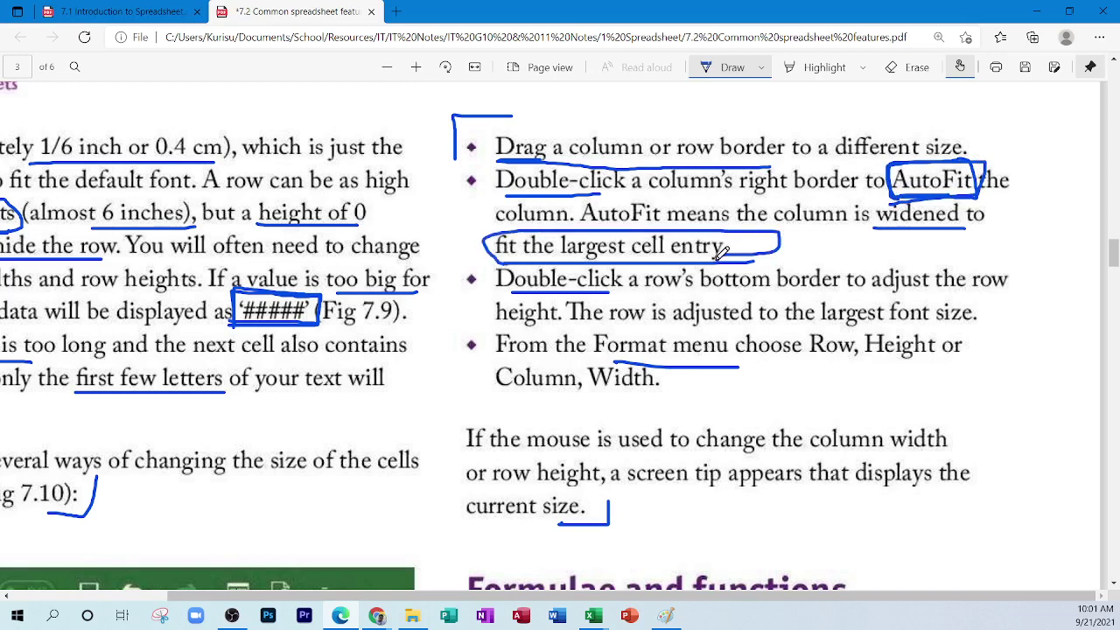
mouse_move(621, 364)
mouse_down()
mouse_move(598, 350)
mouse_move(706, 325)
mouse_move(736, 364)
mouse_up()
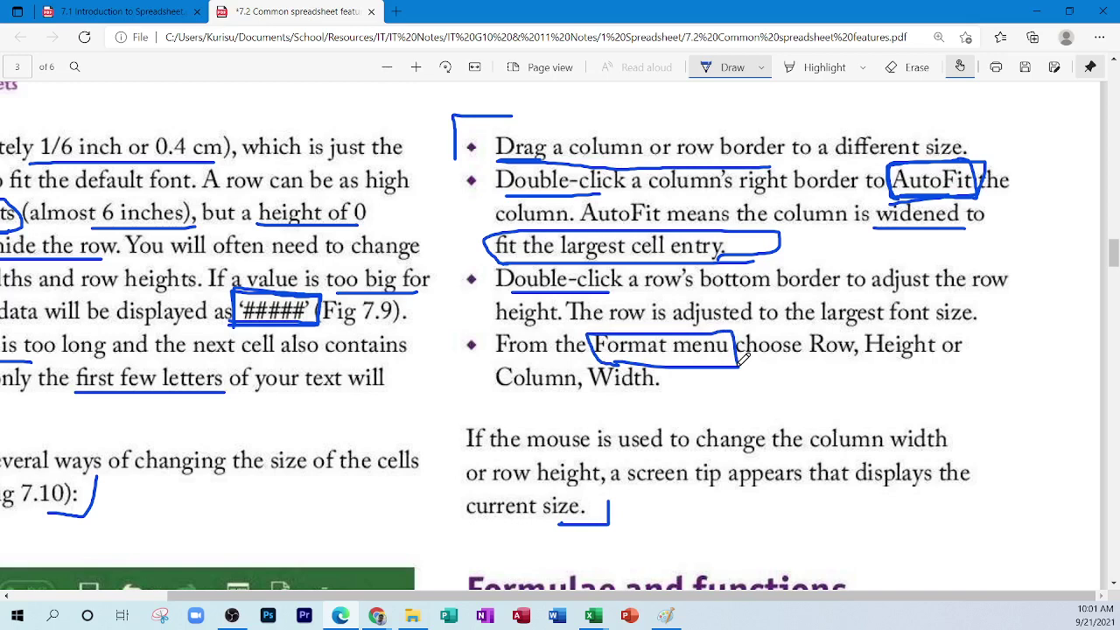
scroll(484, 437, up, 1)
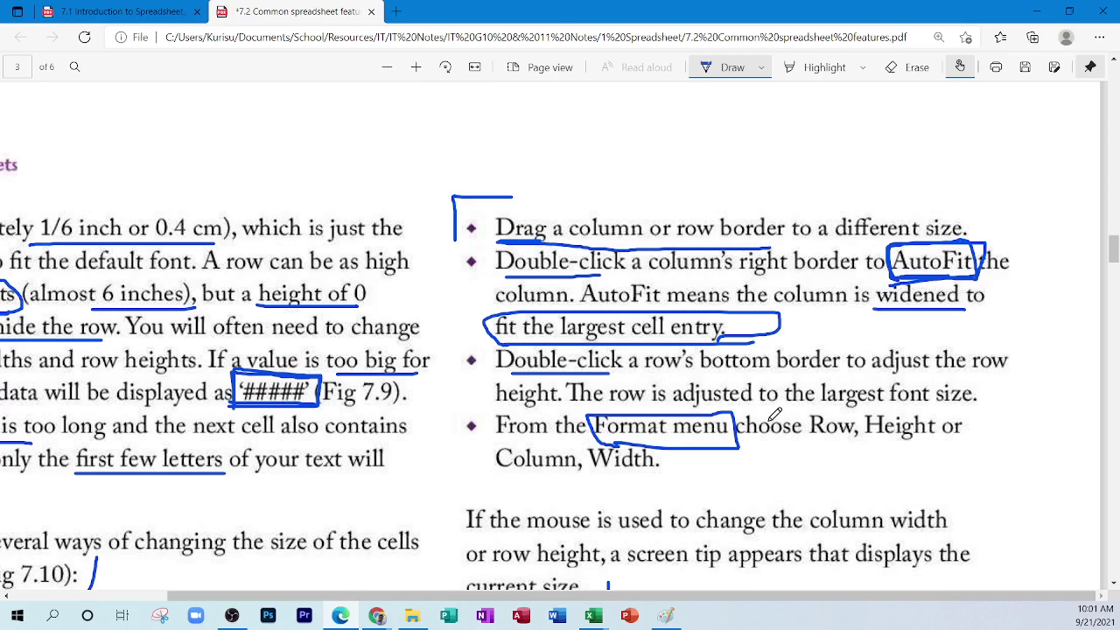
scroll(773, 415, up, 10)
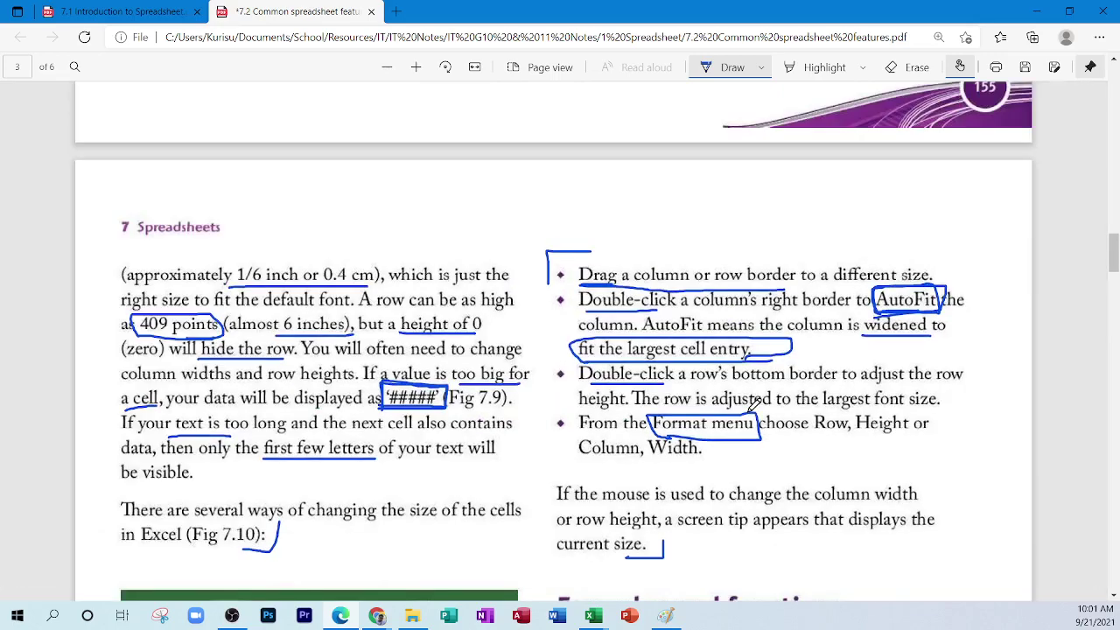